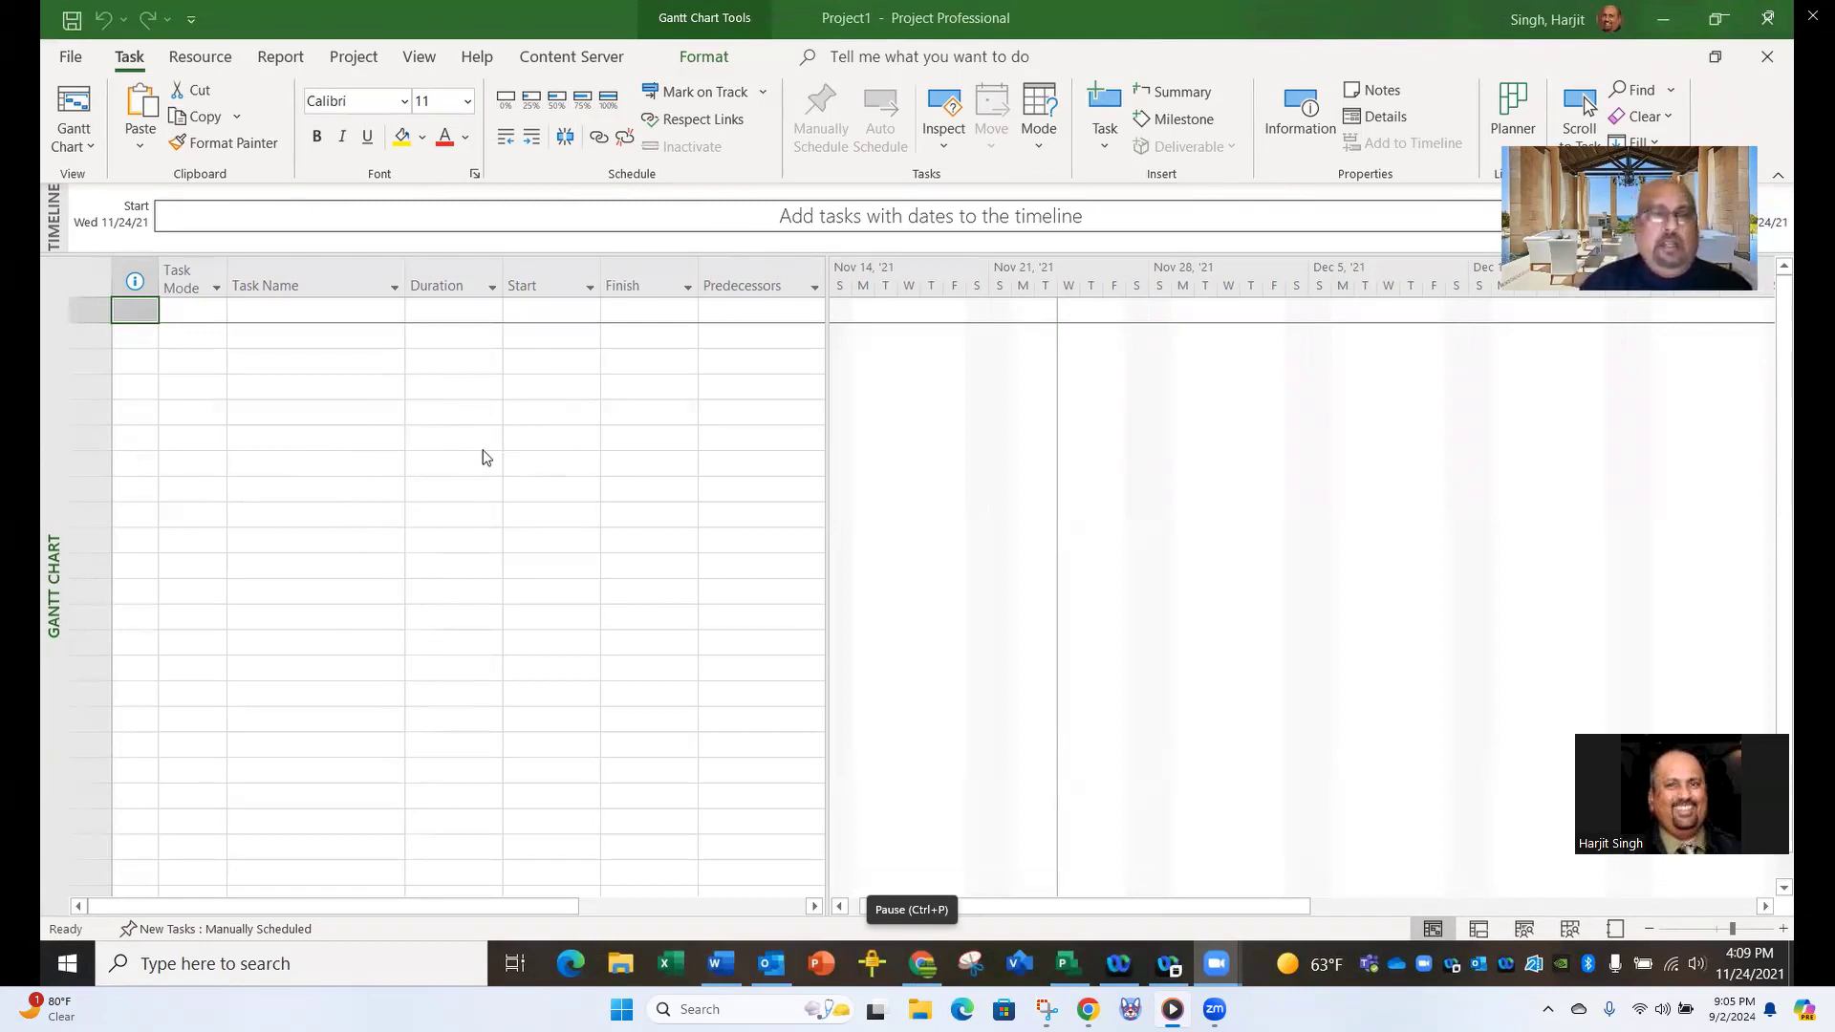
{"action": "left_click", "coordinate": [295, 425]}
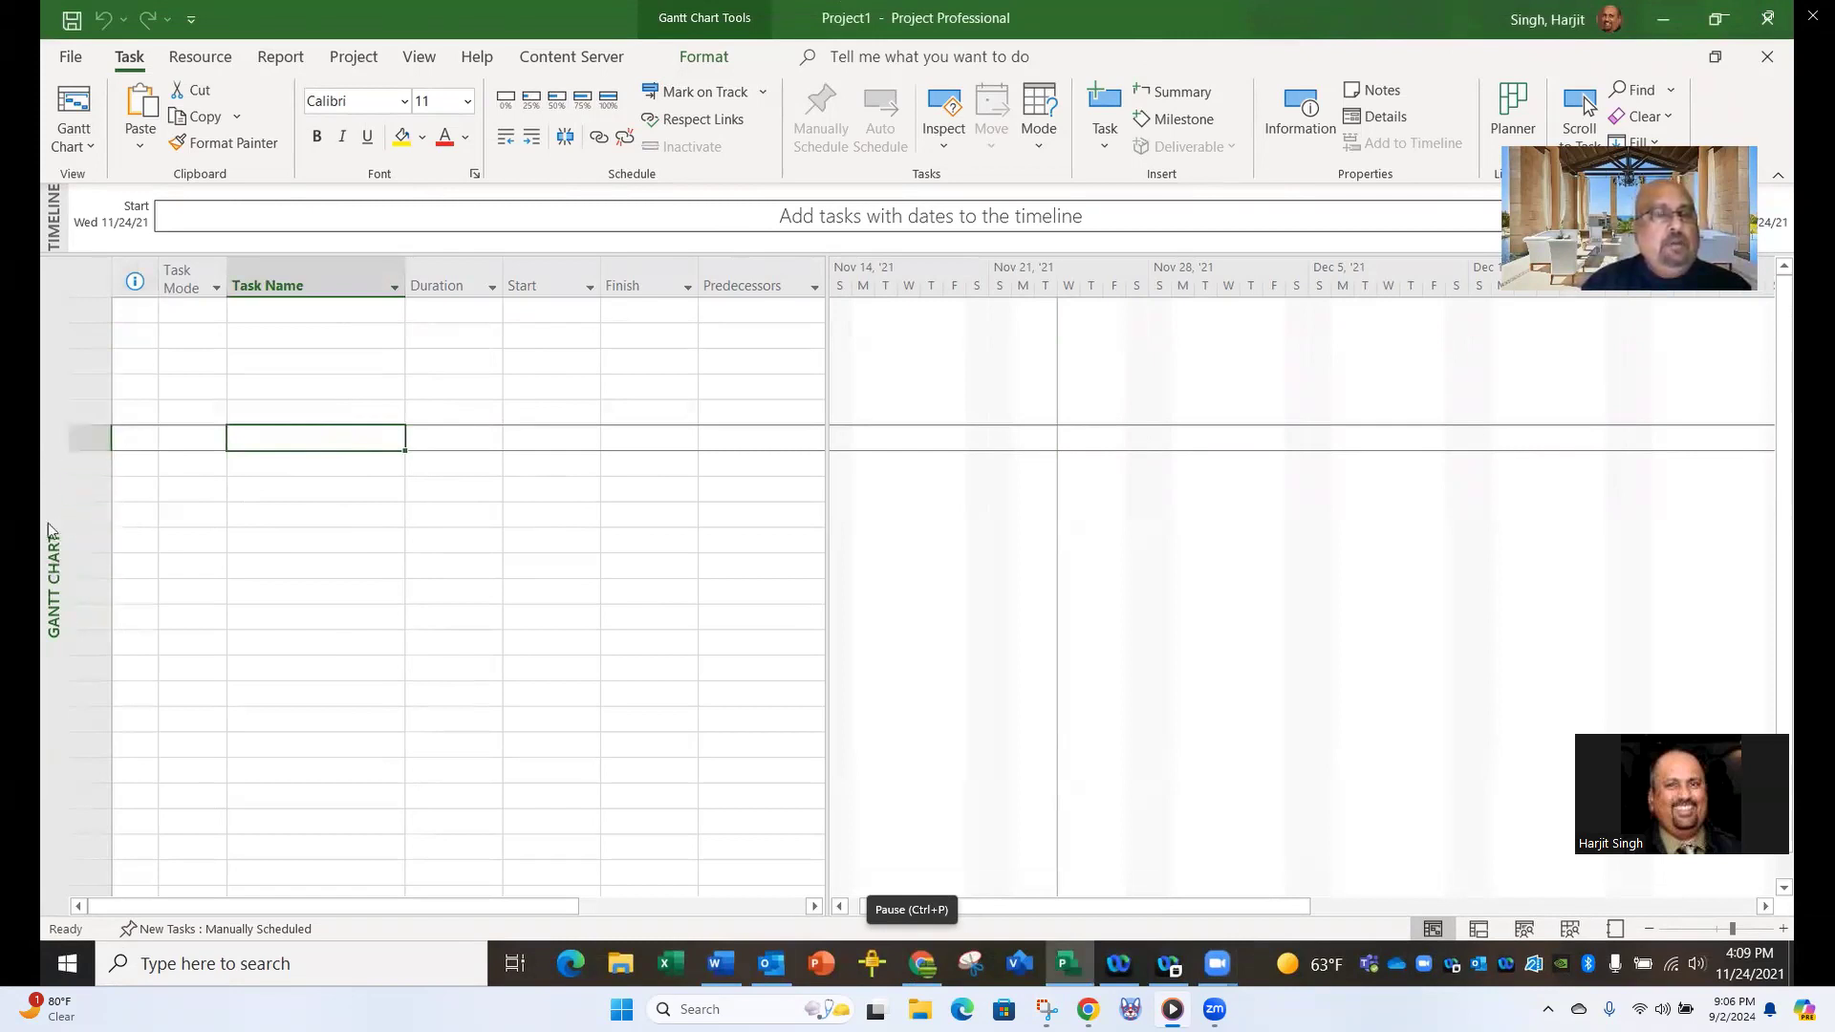
{"action": "right_click", "coordinate": [56, 493]}
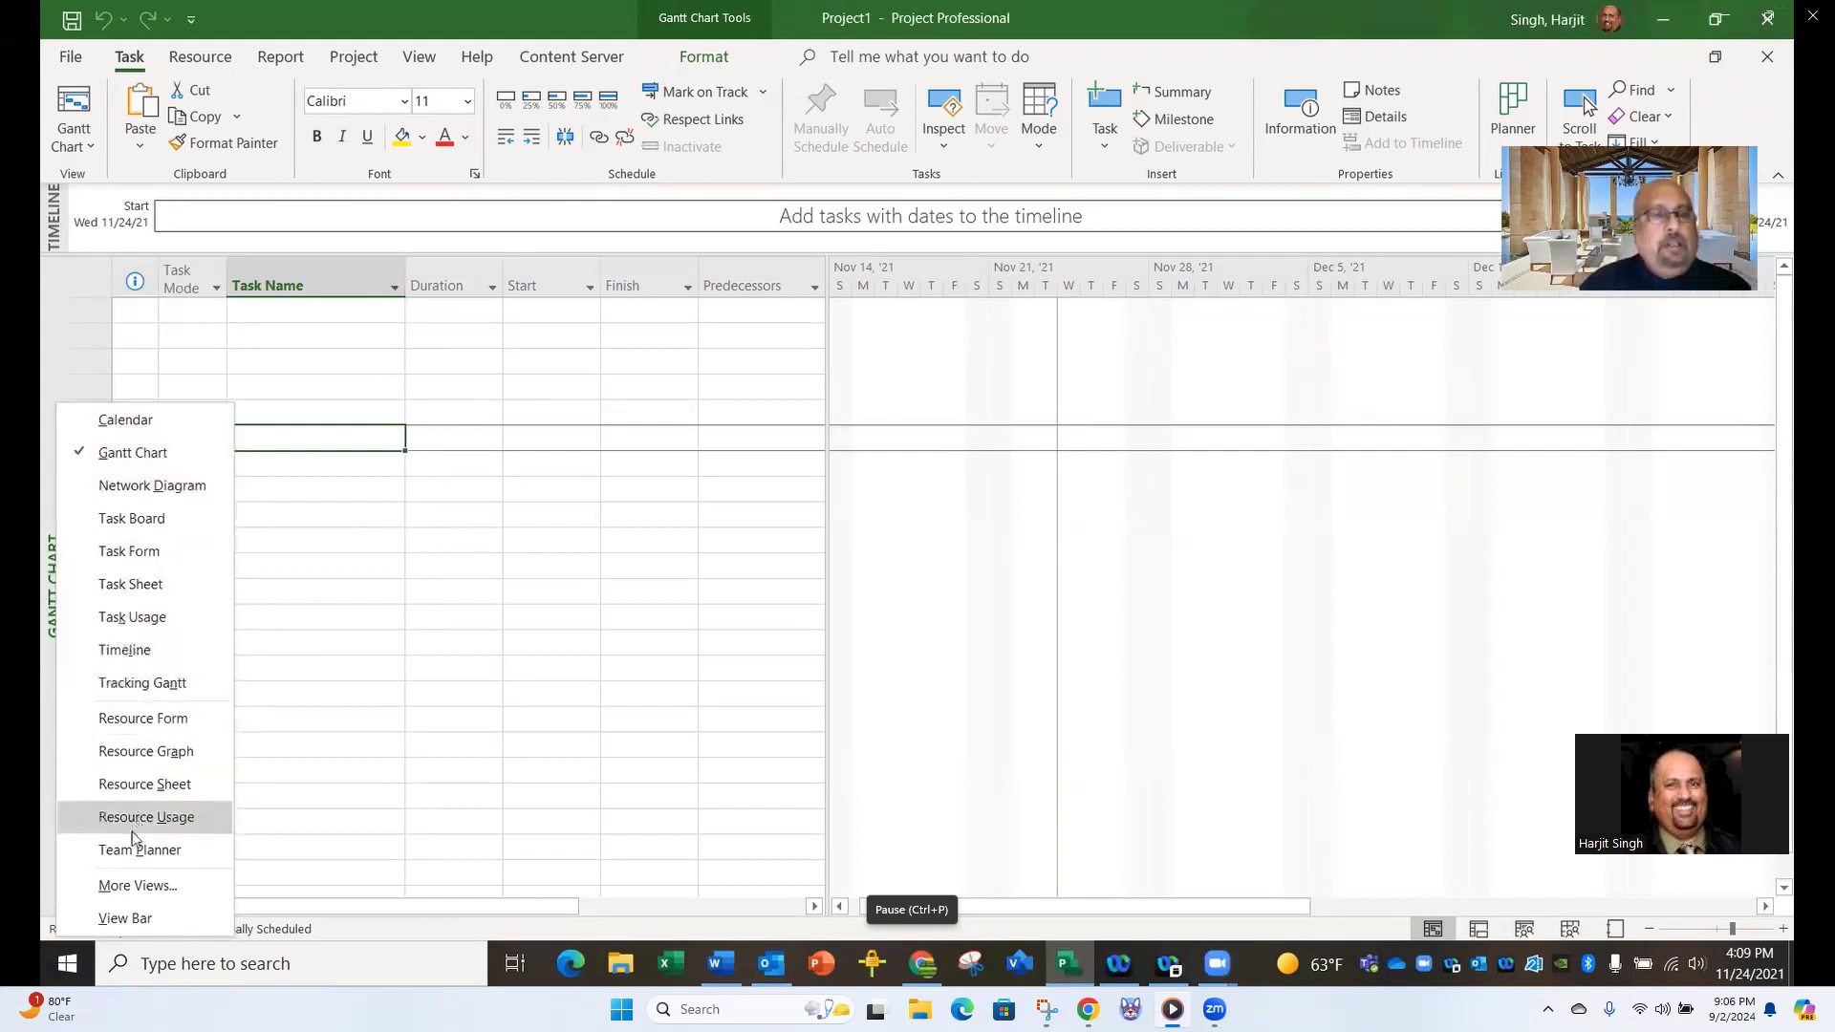
{"action": "left_click", "coordinate": [468, 608]}
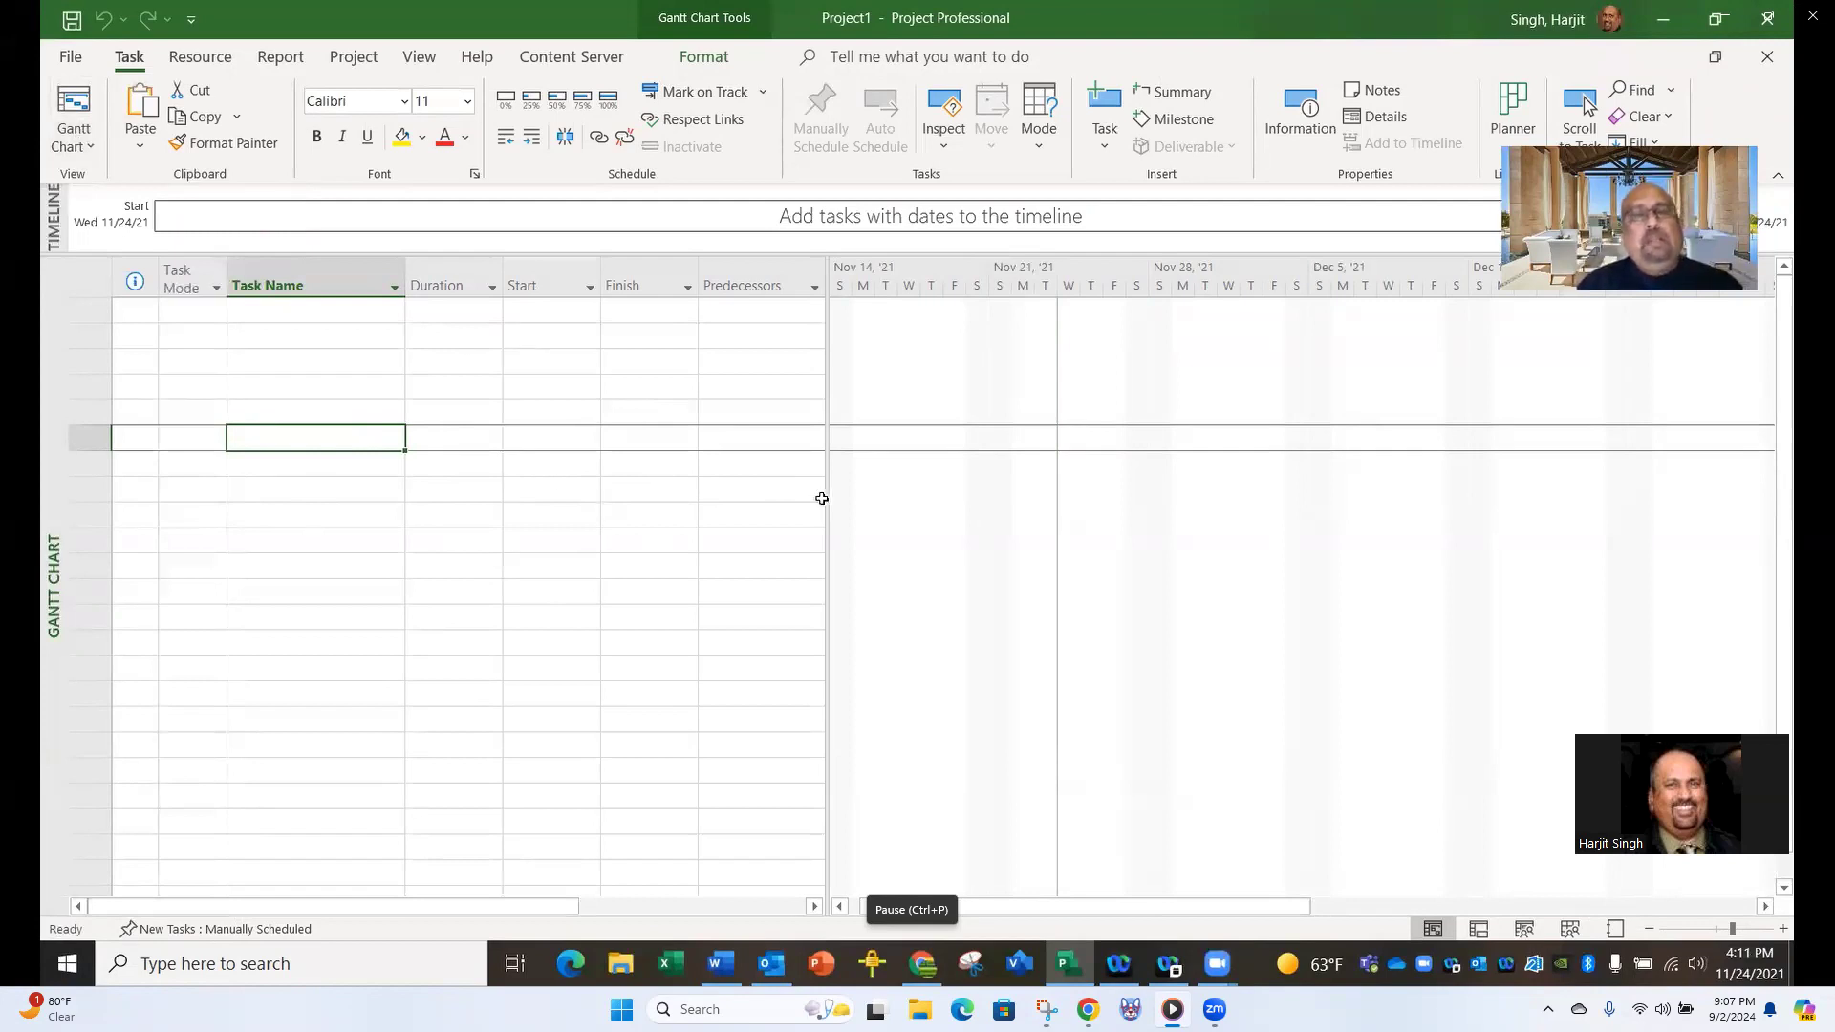
Widen the task table beside the Gantt chart to reveal the Resource Names column and part of the Add New Column.
{"action": "left_click_drag", "start_coordinate": [828, 491], "coordinate": [981, 488]}
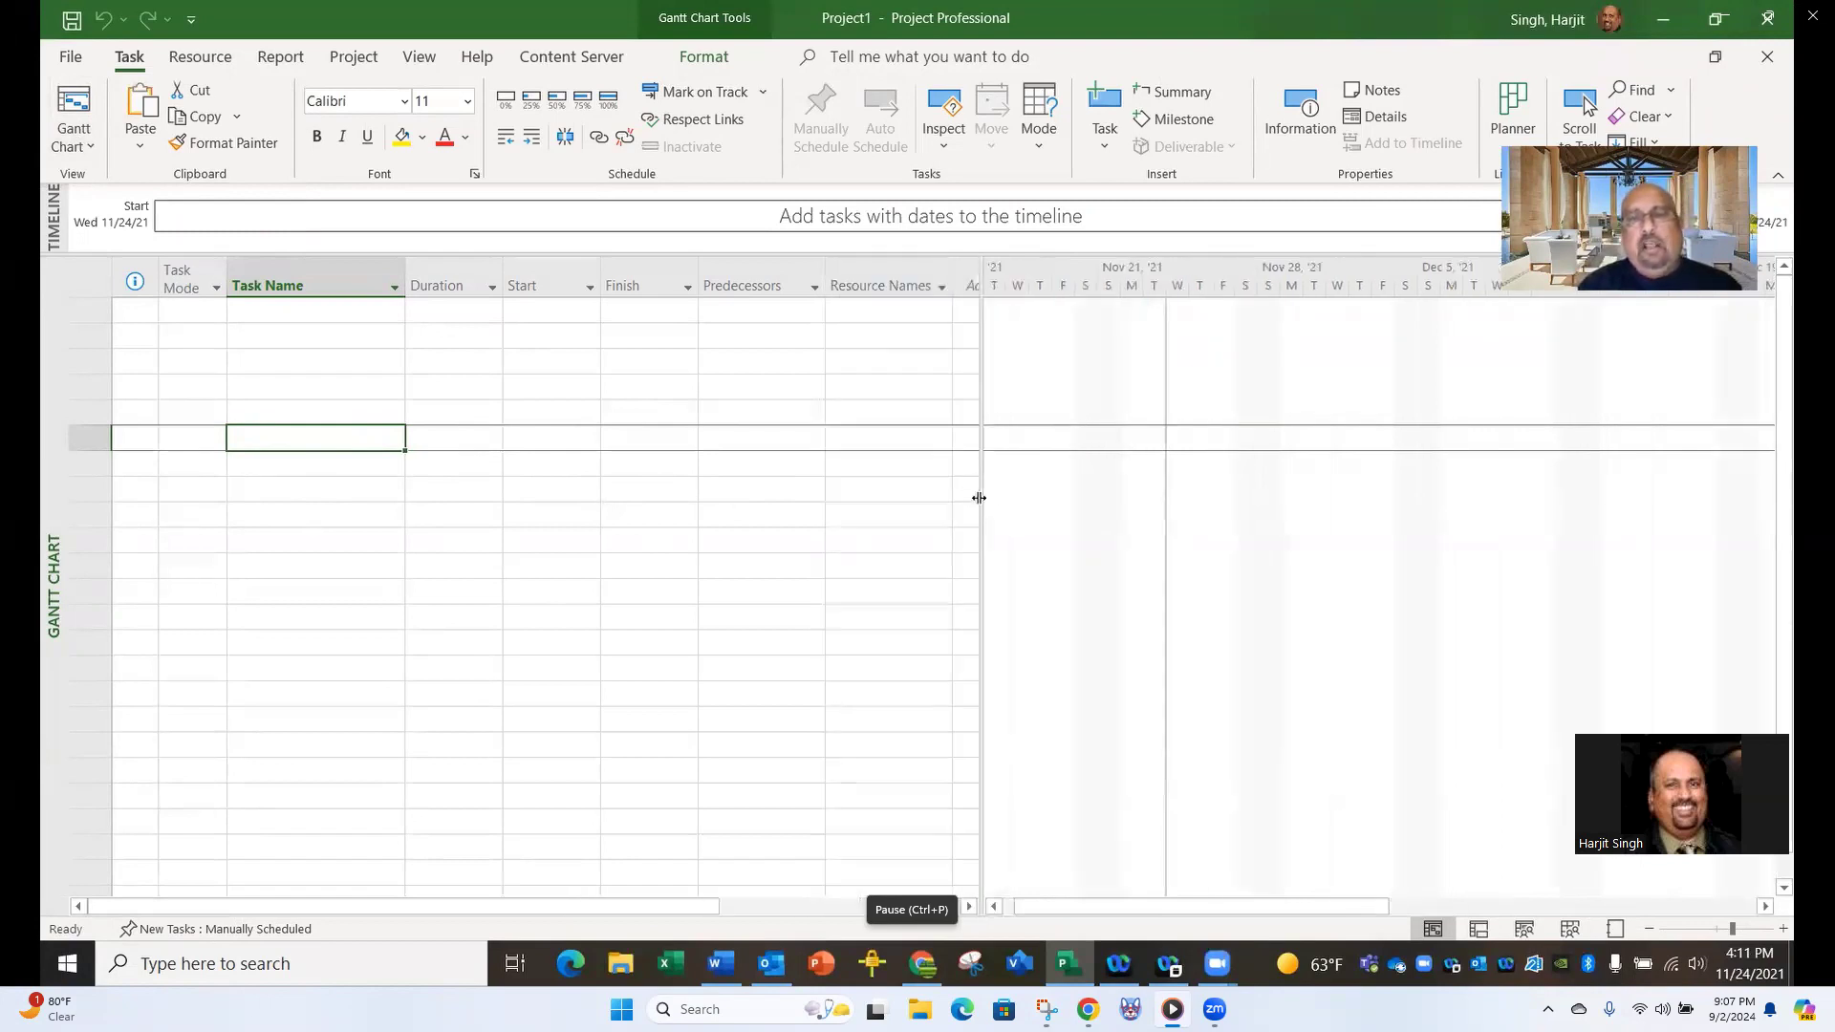
{"action": "mouse_move", "coordinate": [974, 491]}
{"action": "left_mouse_down"}
{"action": "mouse_move", "coordinate": [991, 491]}
{"action": "mouse_move", "coordinate": [955, 491]}
{"action": "mouse_move", "coordinate": [1001, 491]}
{"action": "left_mouse_up"}
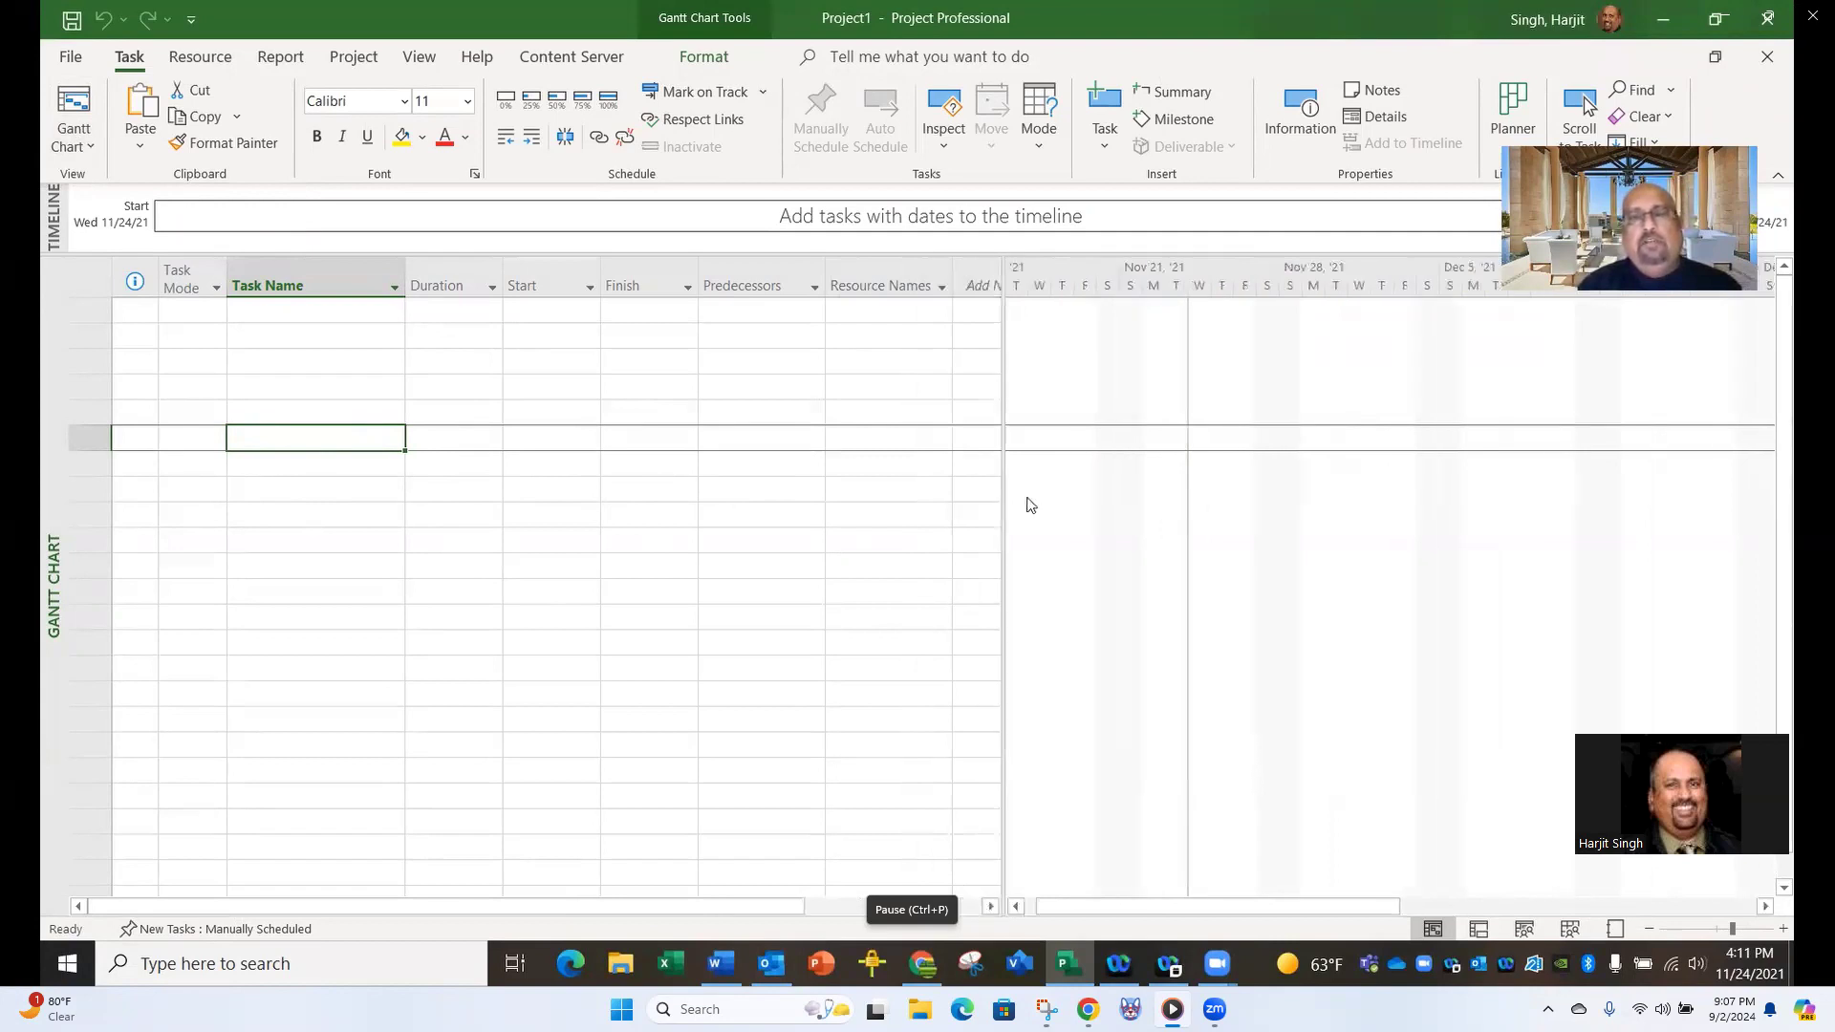
{"action": "left_click_drag", "start_coordinate": [1000, 529], "coordinate": [1128, 535]}
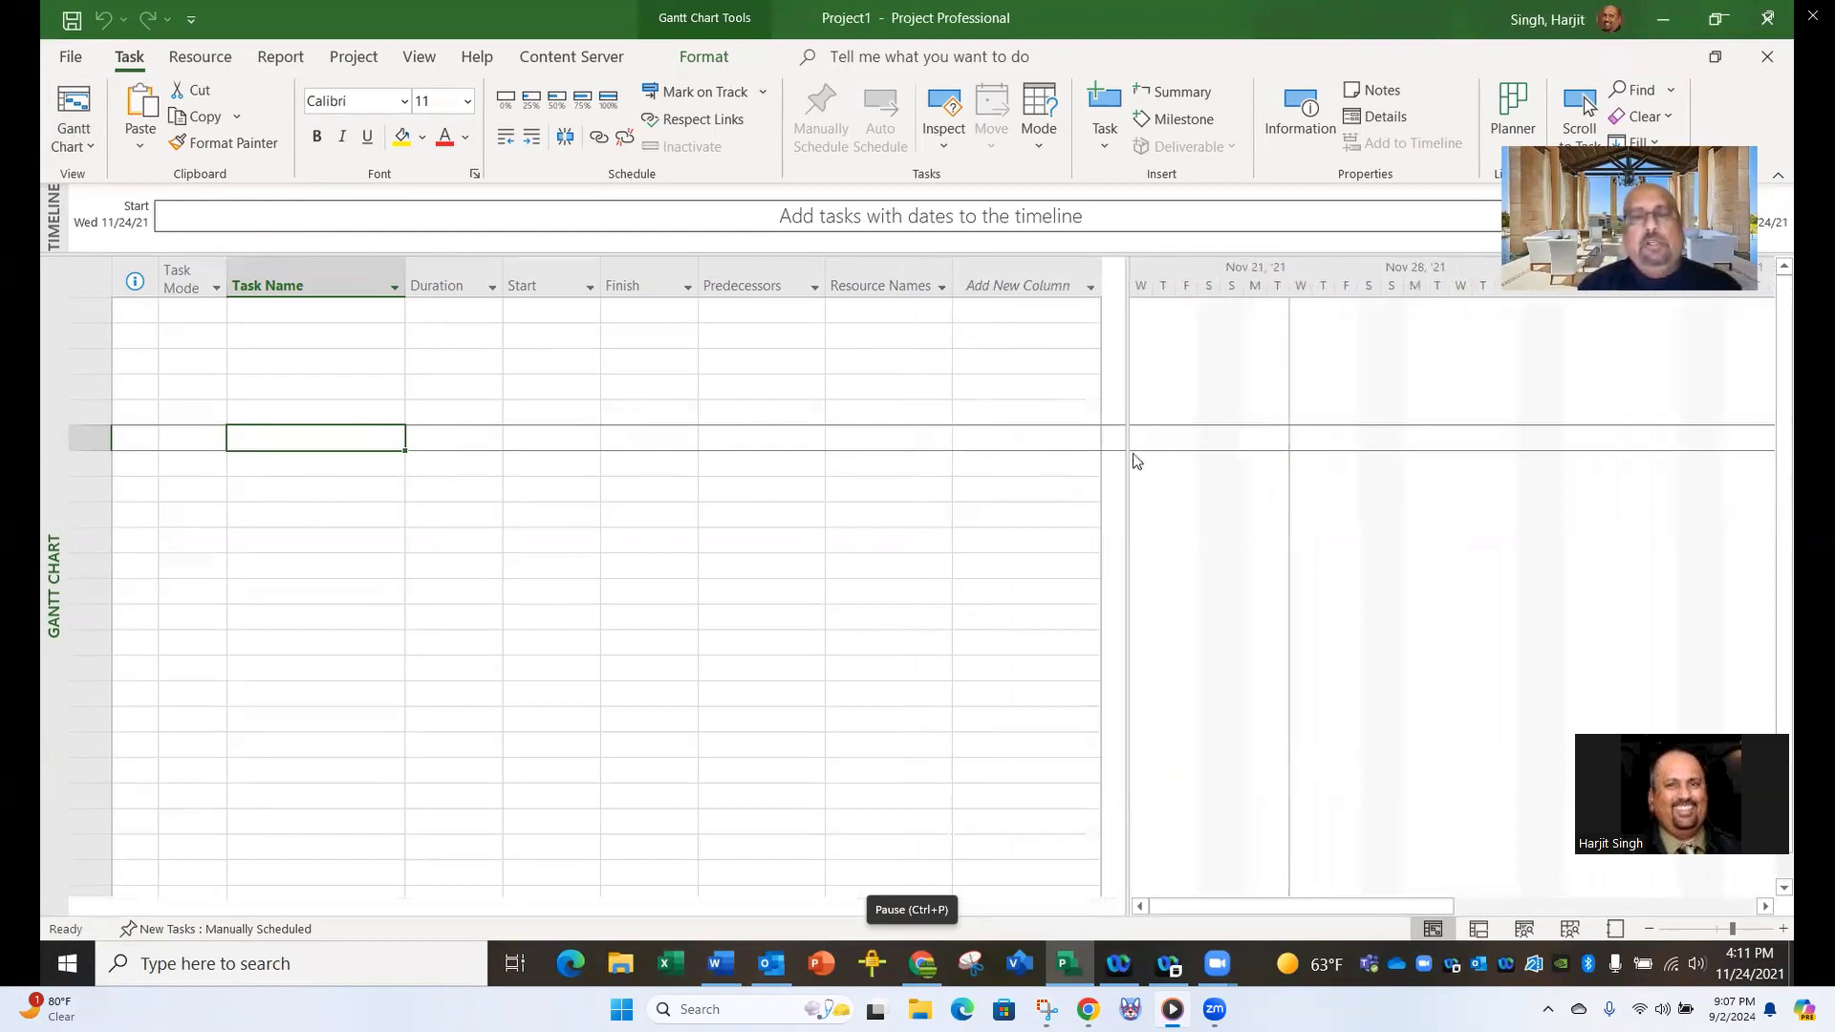
{"action": "left_click_drag", "start_coordinate": [1128, 453], "coordinate": [1004, 445]}
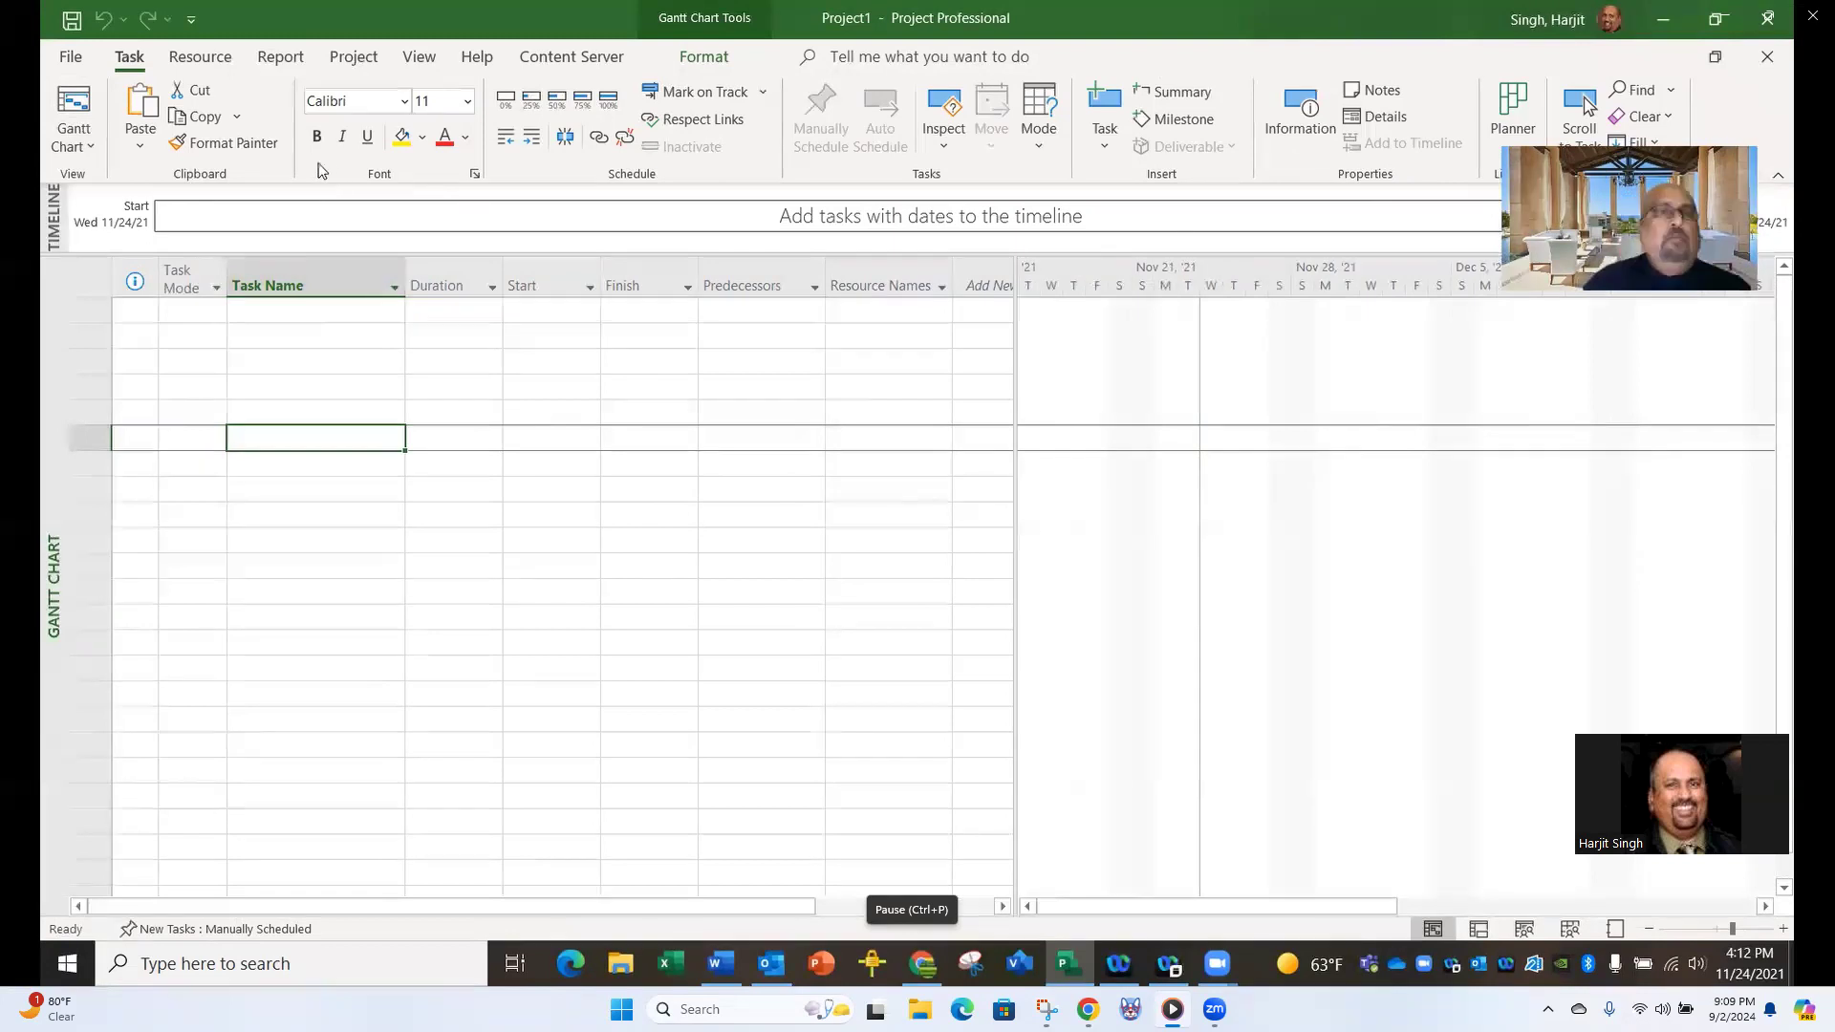
Save the project in the Downloads folder under the file name "test project".
{"action": "left_click", "coordinate": [70, 59]}
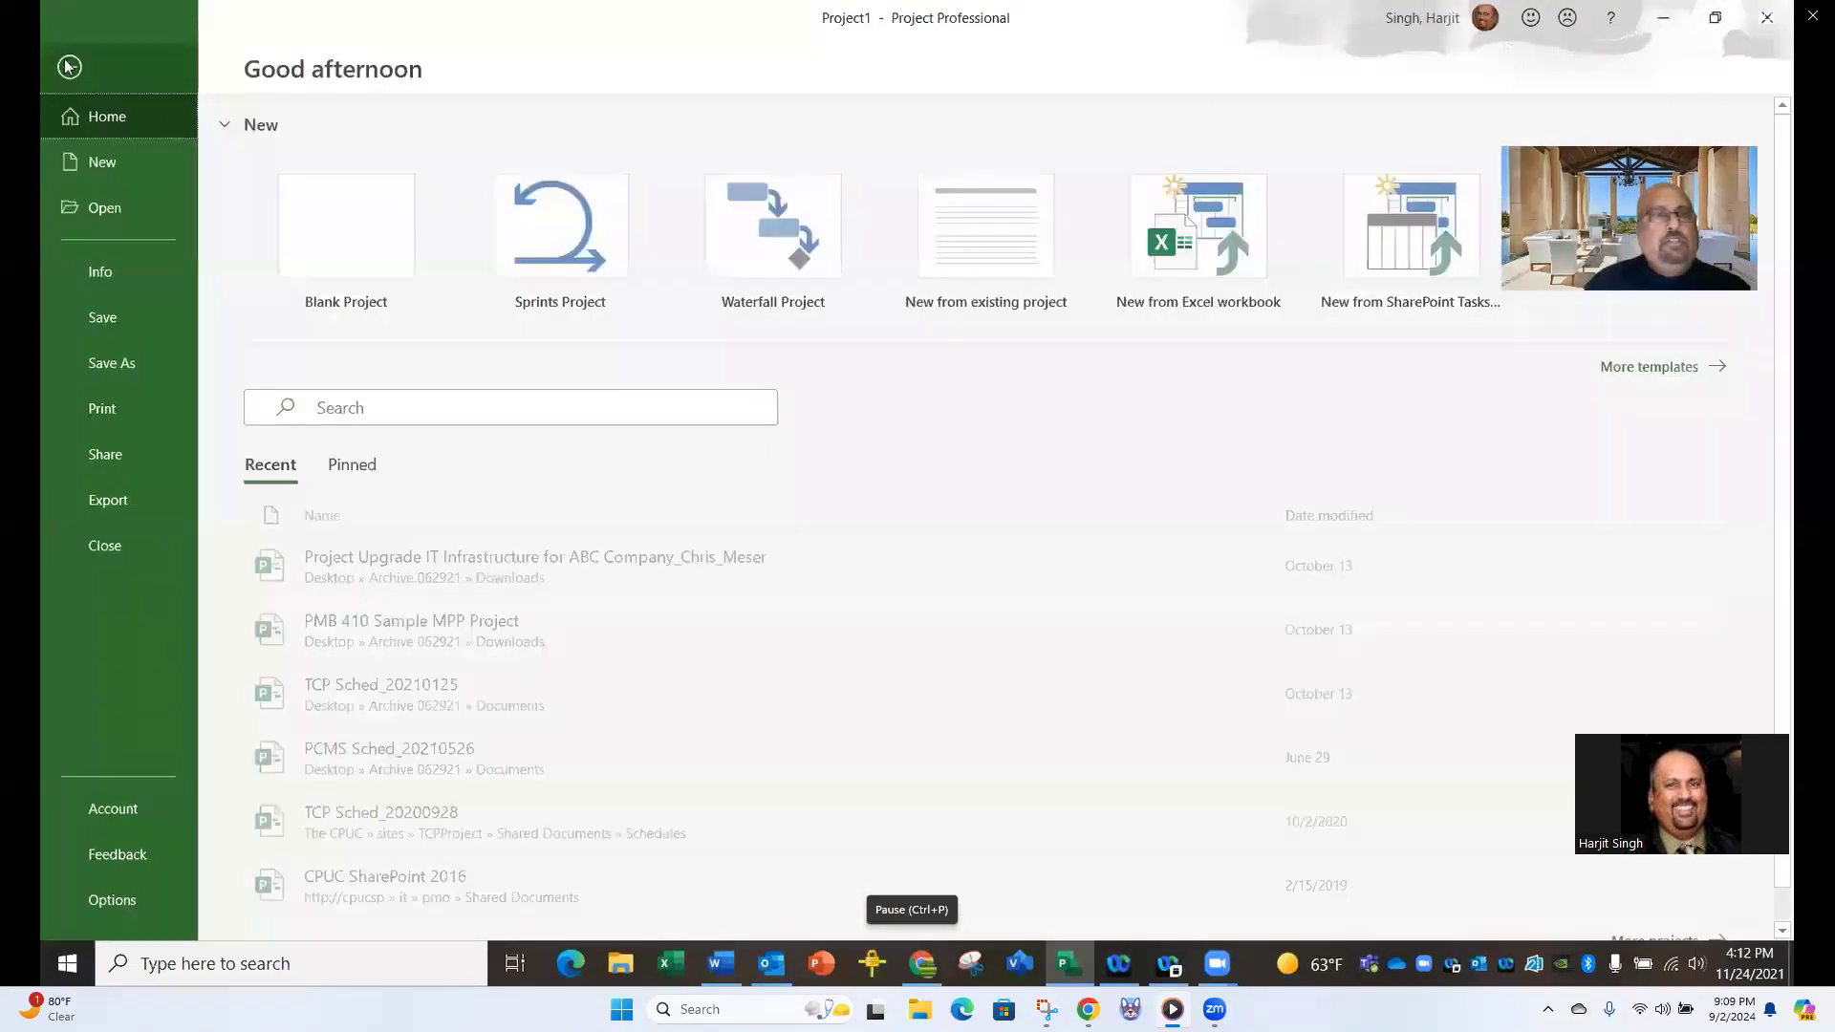
{"action": "left_click", "coordinate": [136, 363]}
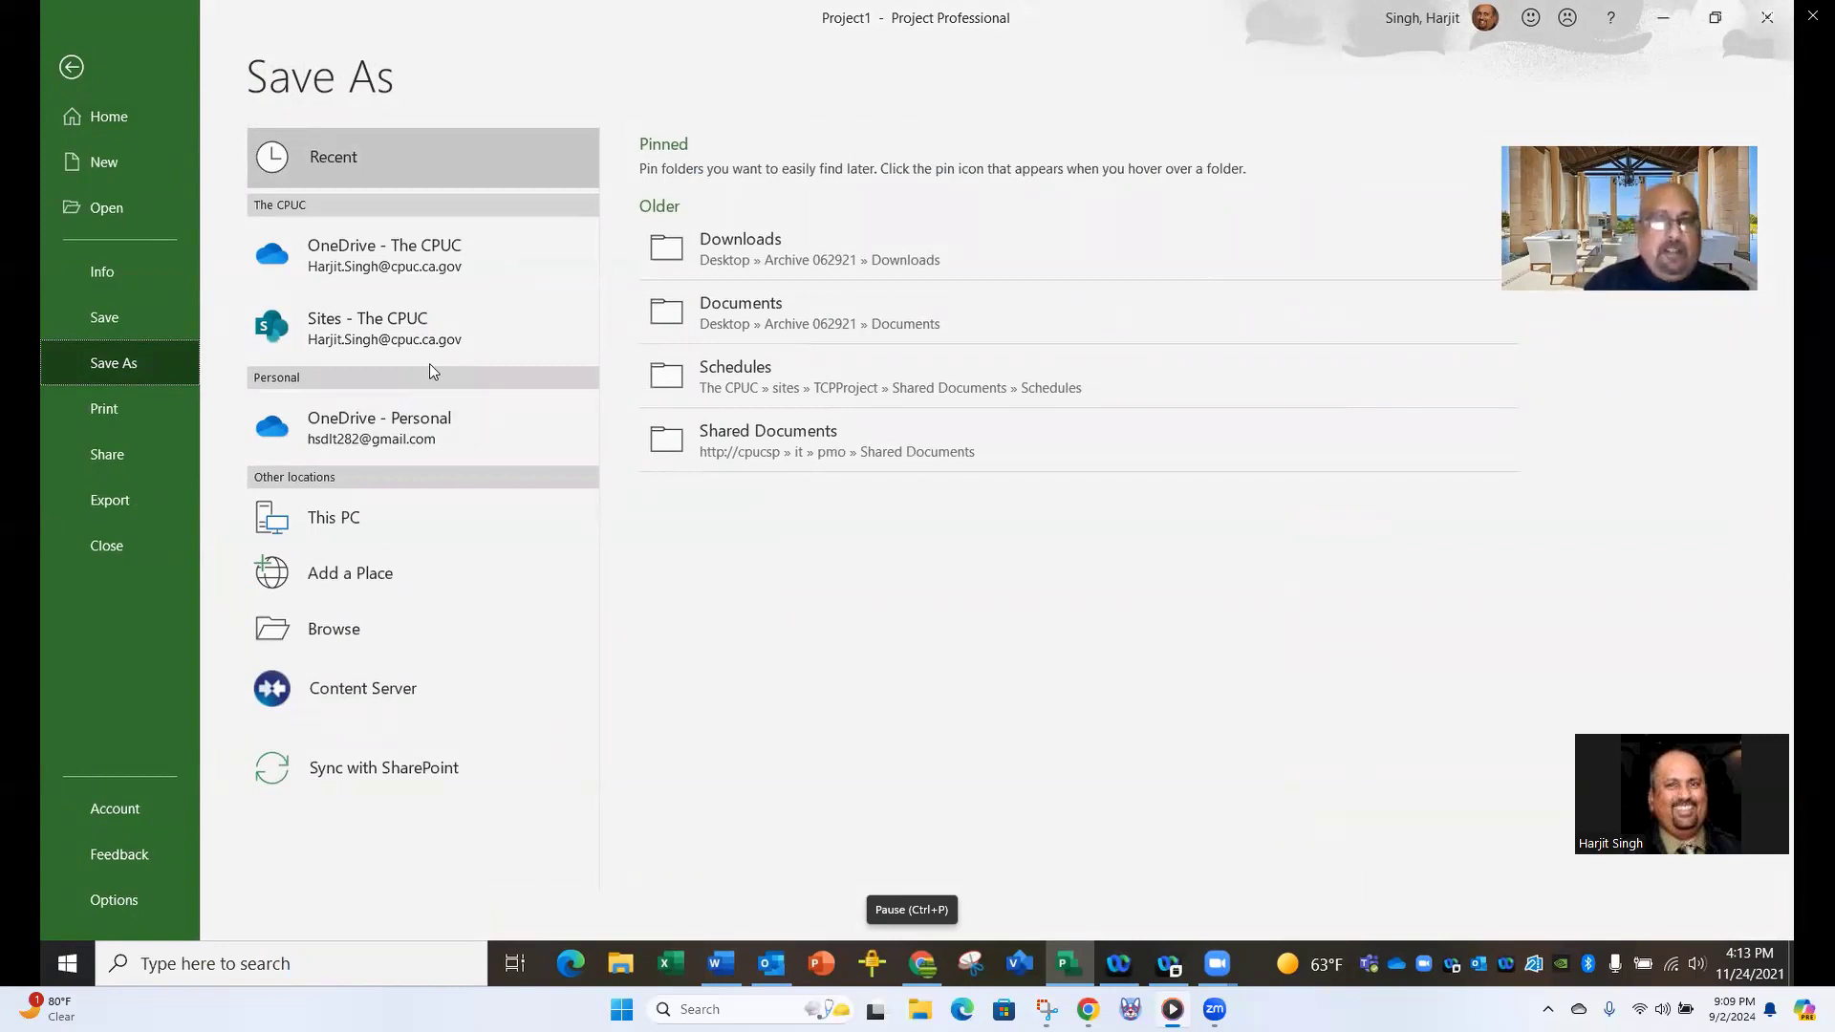
{"action": "left_click", "coordinate": [787, 241]}
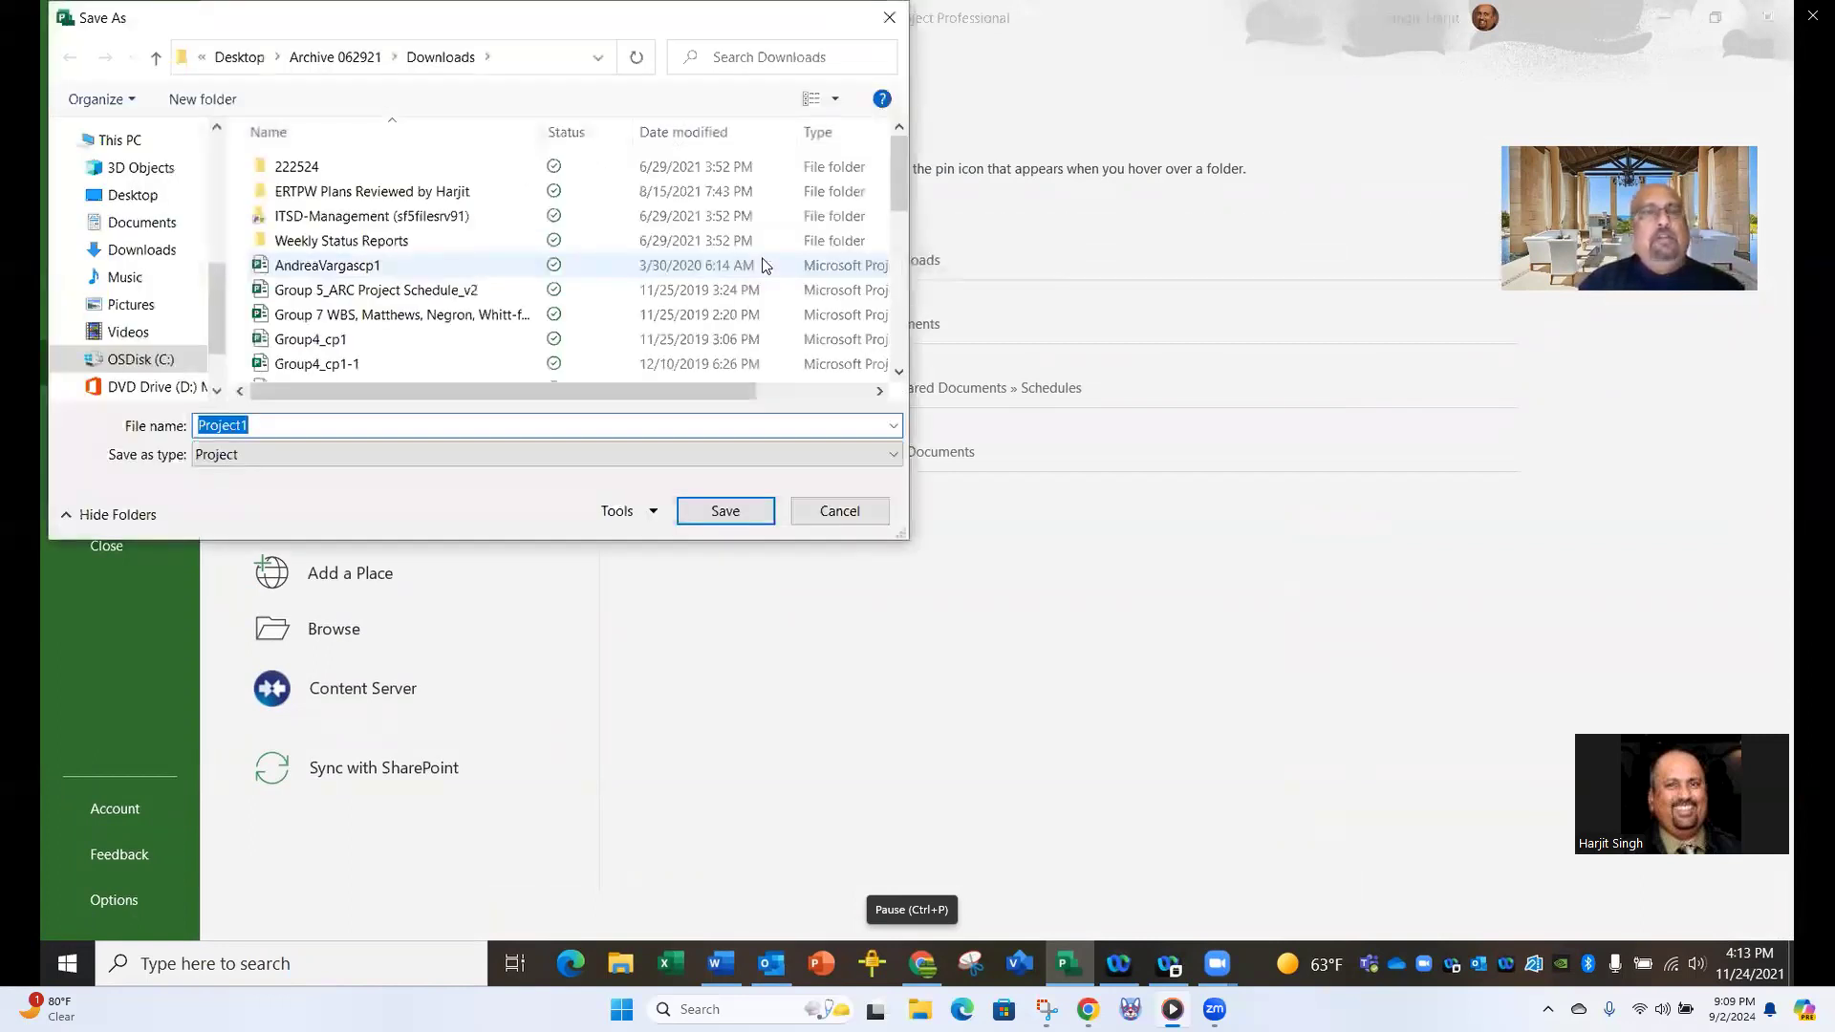
{"action": "left_click", "coordinate": [261, 429]}
{"action": "left_click_drag", "start_coordinate": [260, 429], "coordinate": [183, 427]}
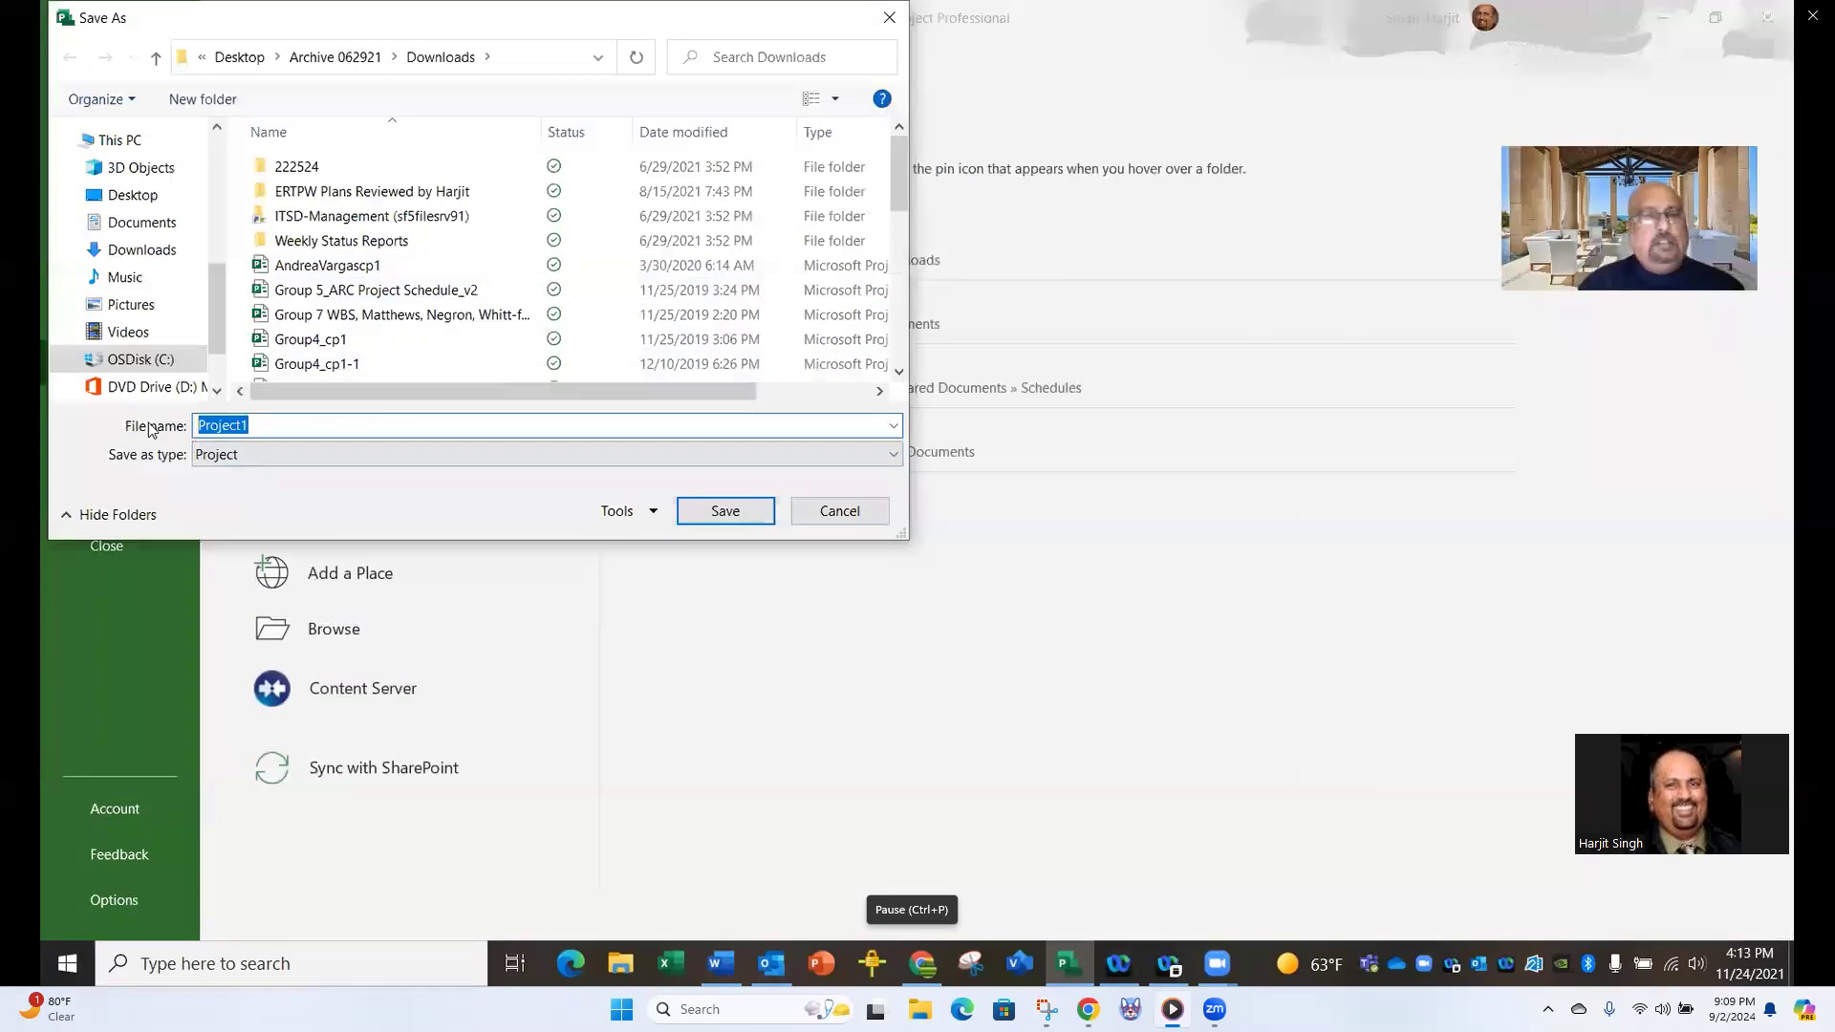
{"action": "type", "text": "test"}
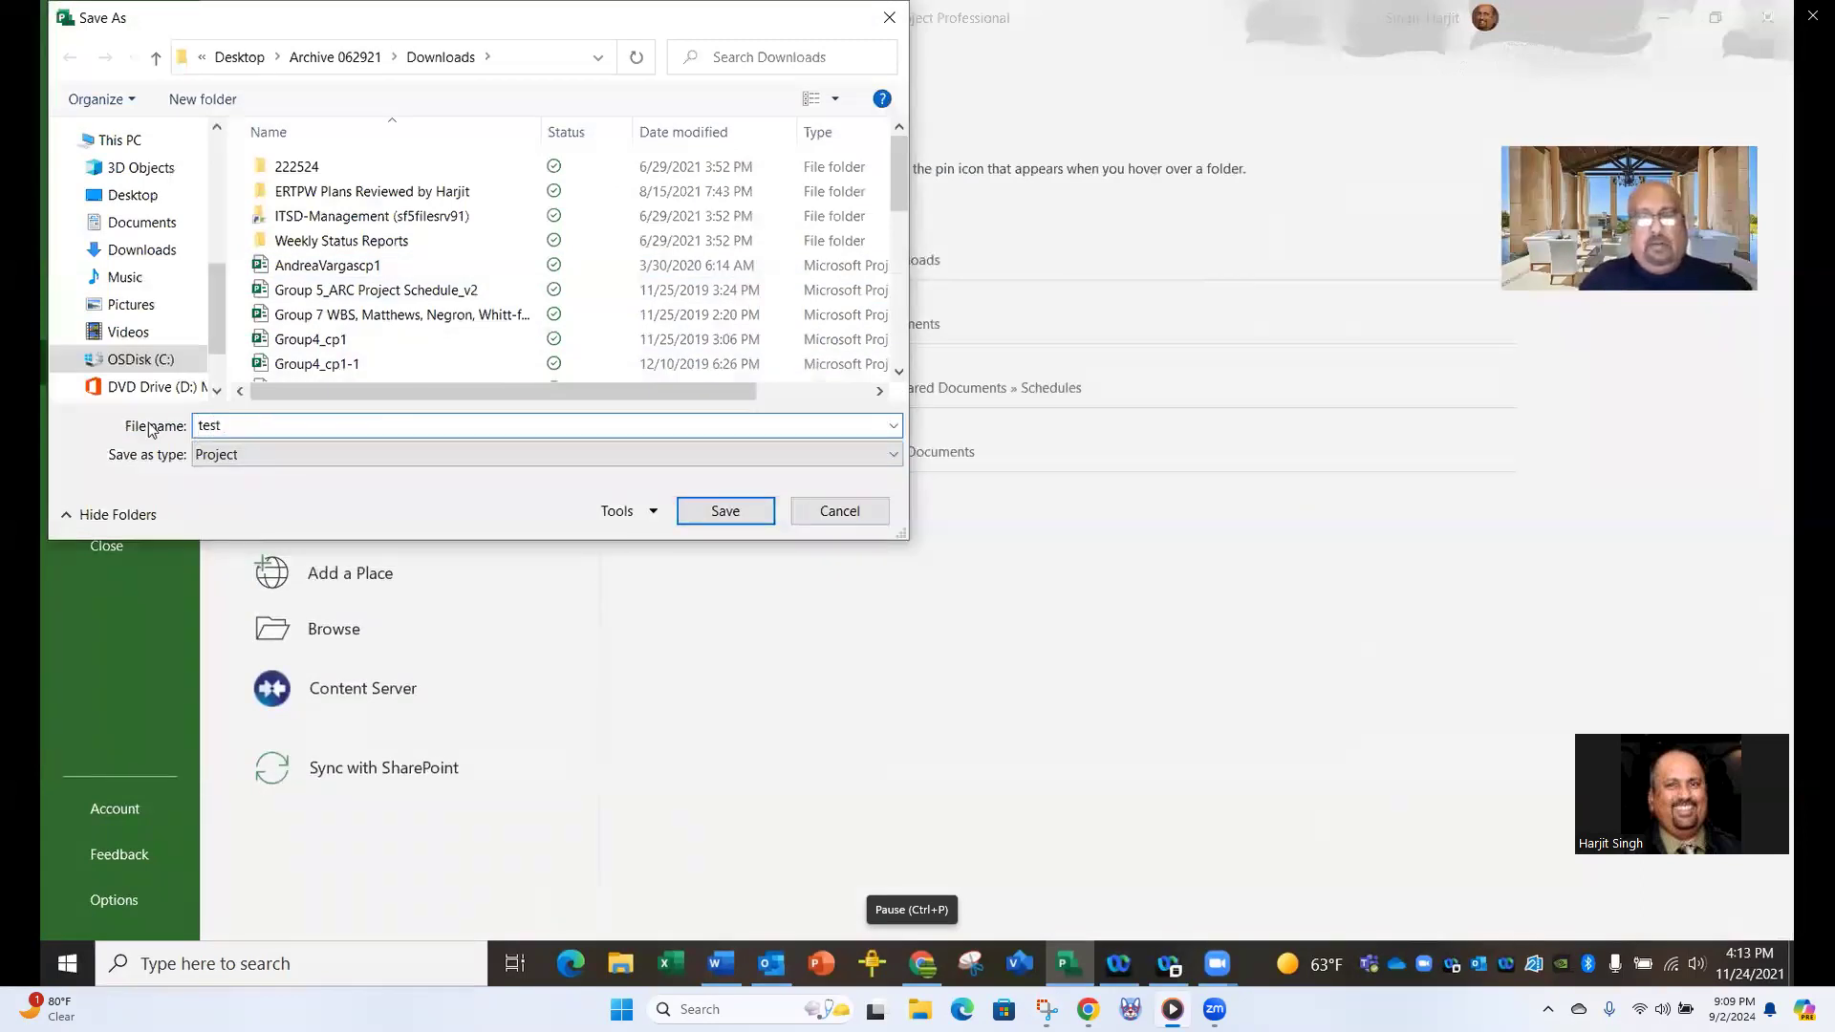
{"action": "type", "text": " project"}
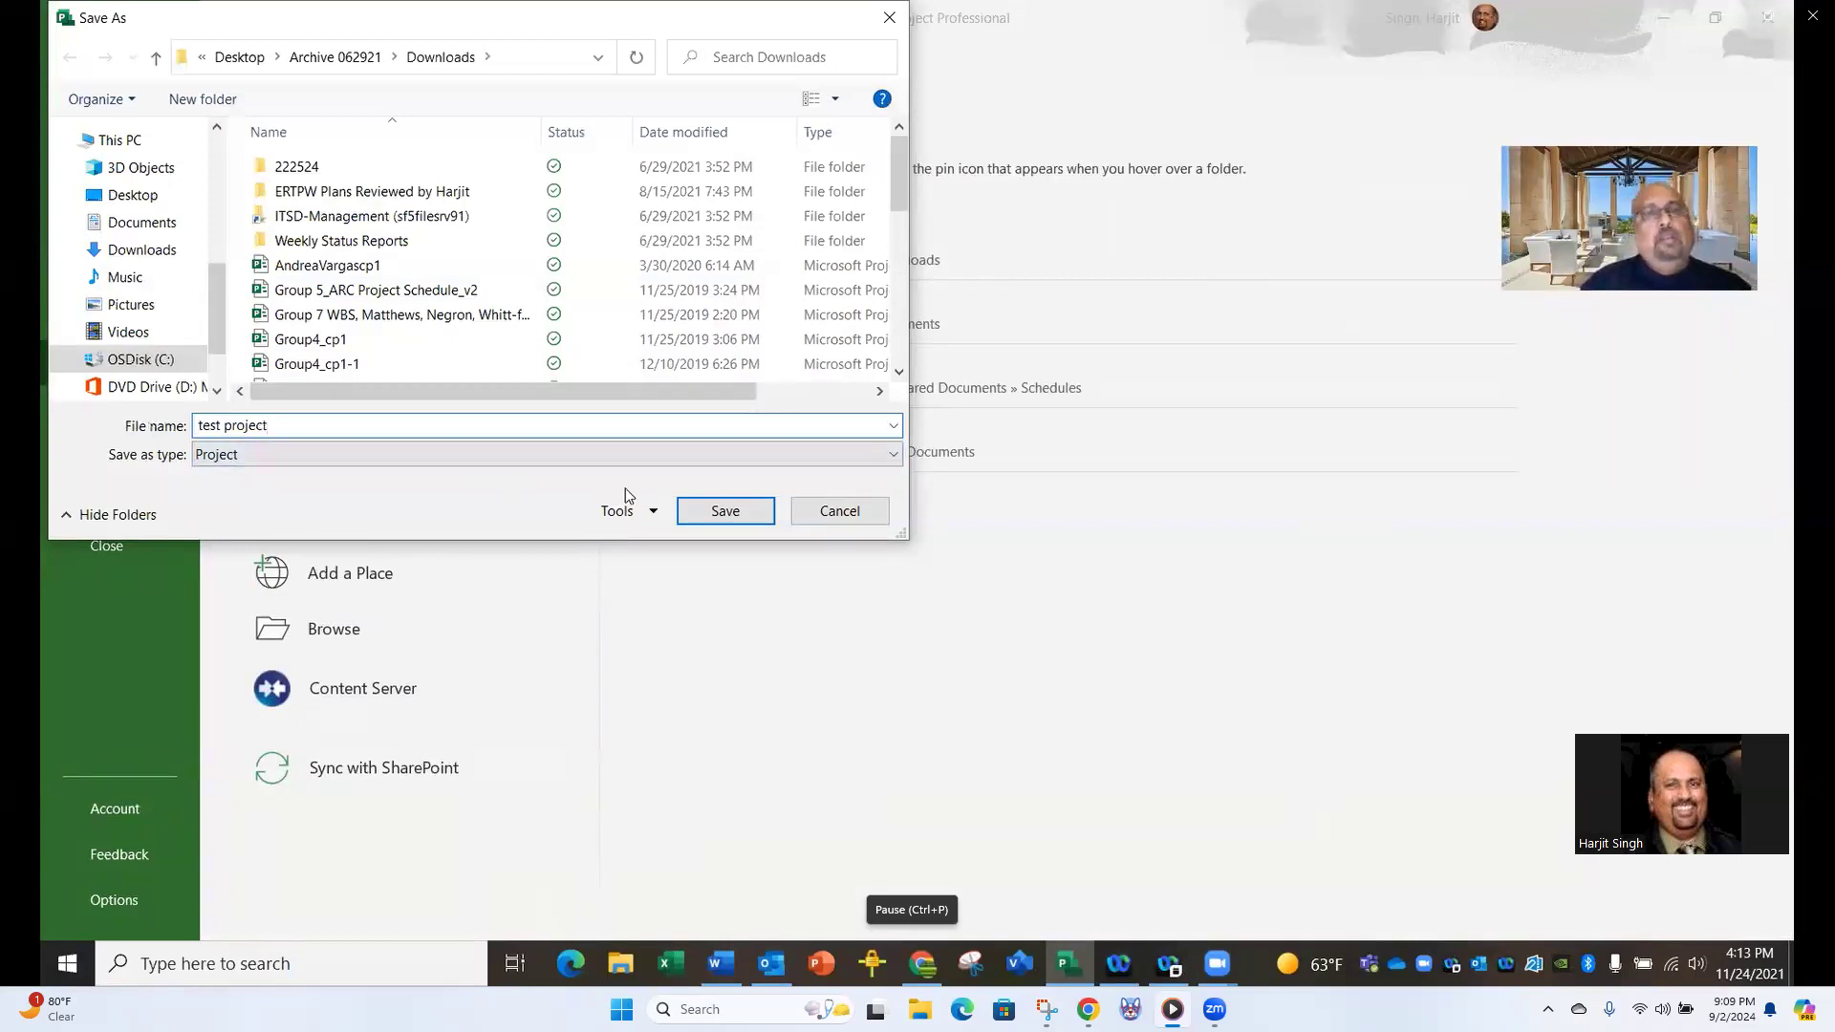
{"action": "left_click", "coordinate": [696, 515]}
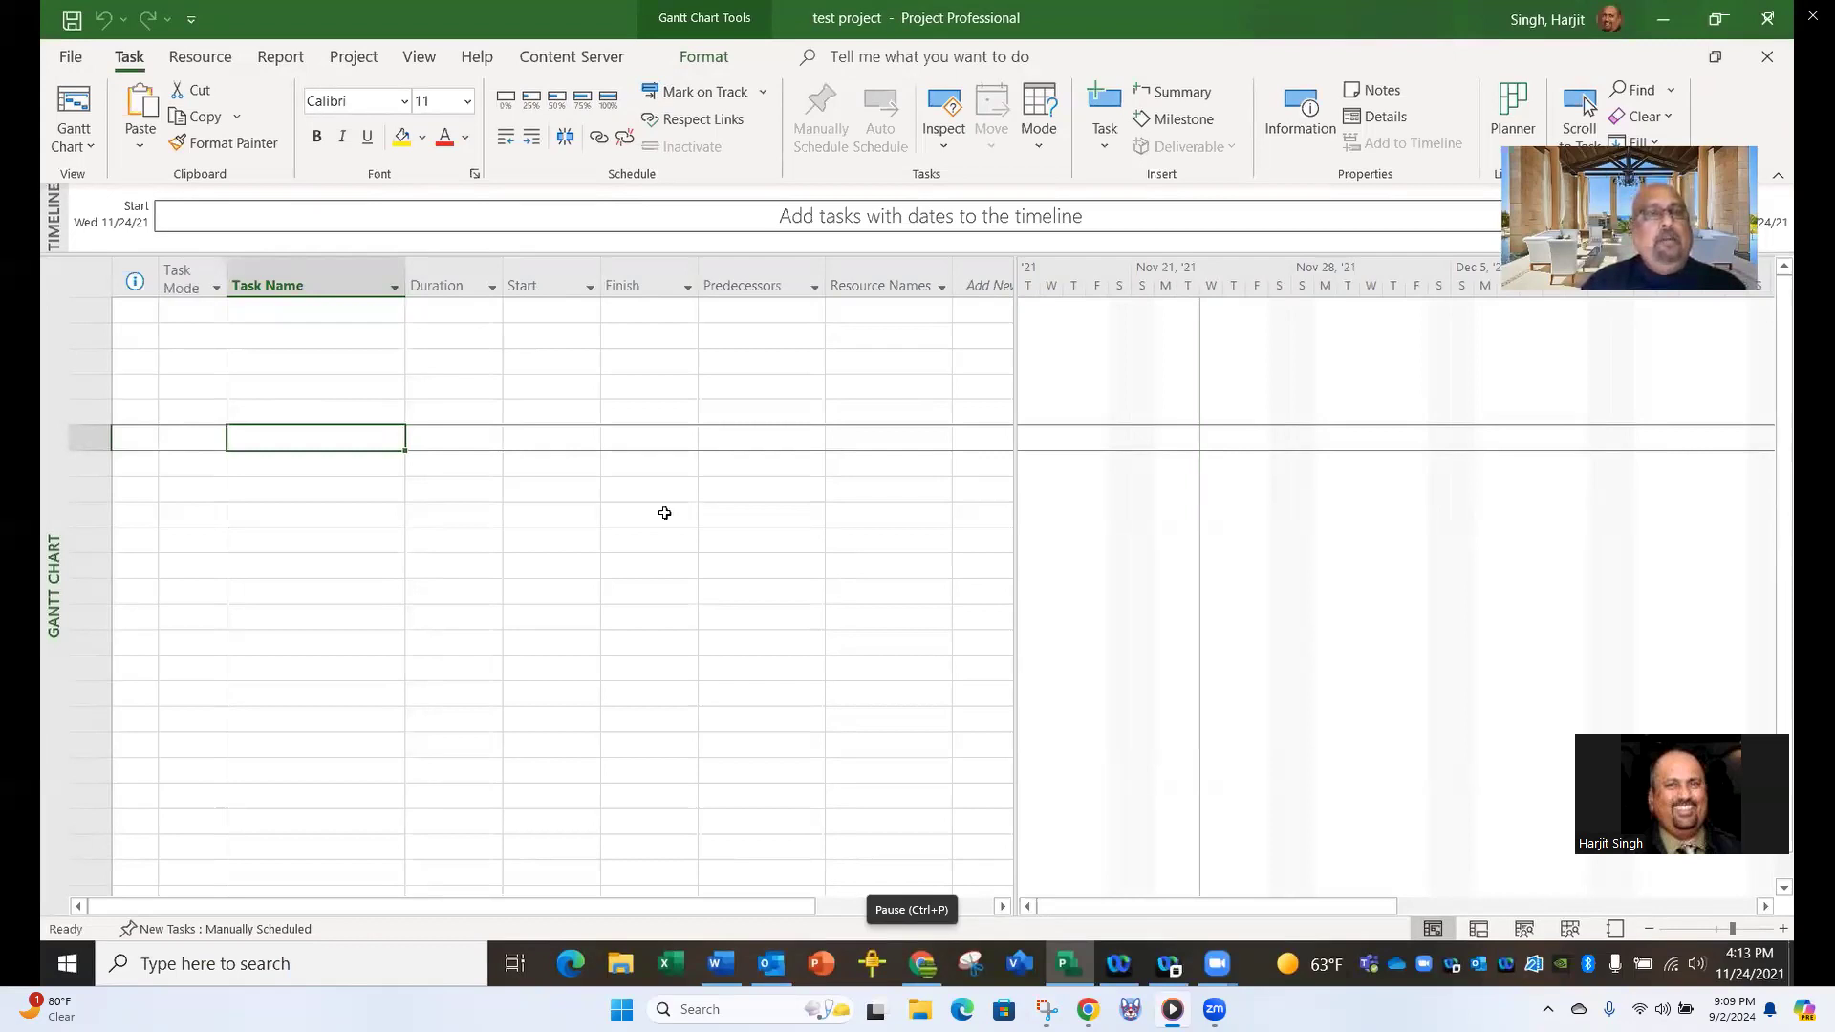
Set the project's start date to Wed 12/1/2021 in the project information.
{"action": "left_click", "coordinate": [355, 60]}
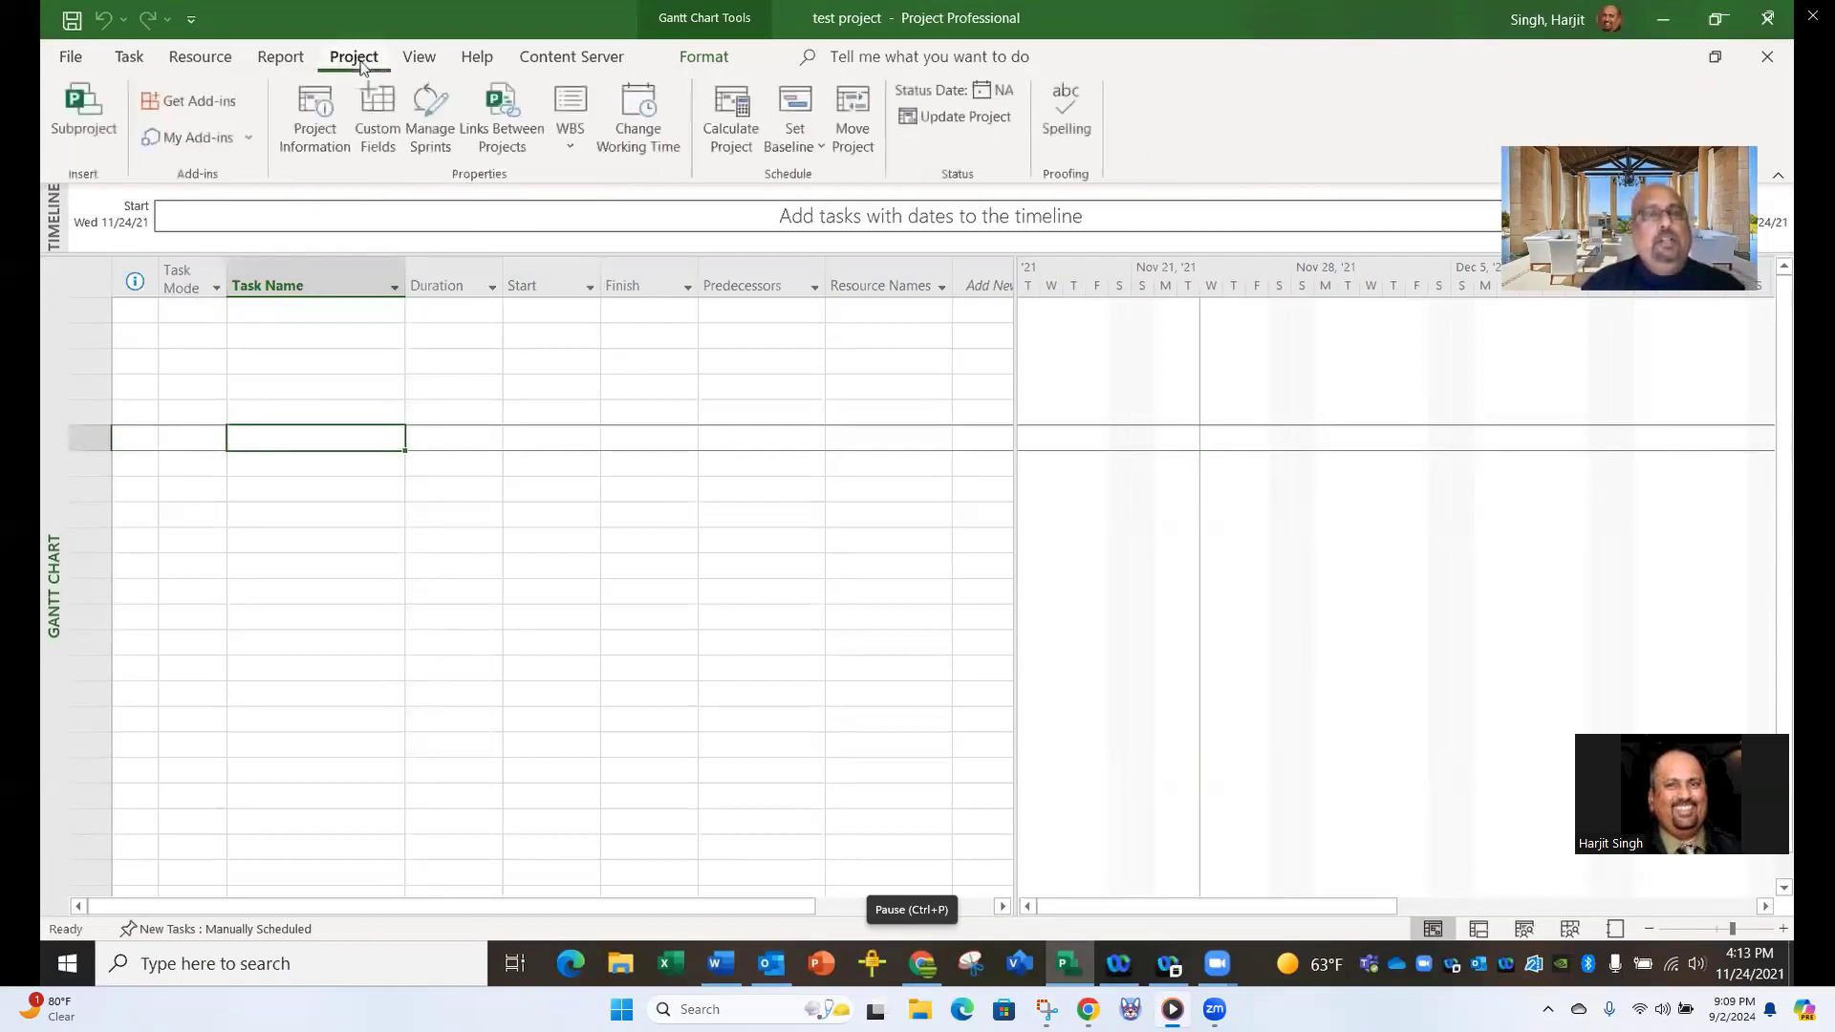
{"action": "left_click", "coordinate": [311, 141]}
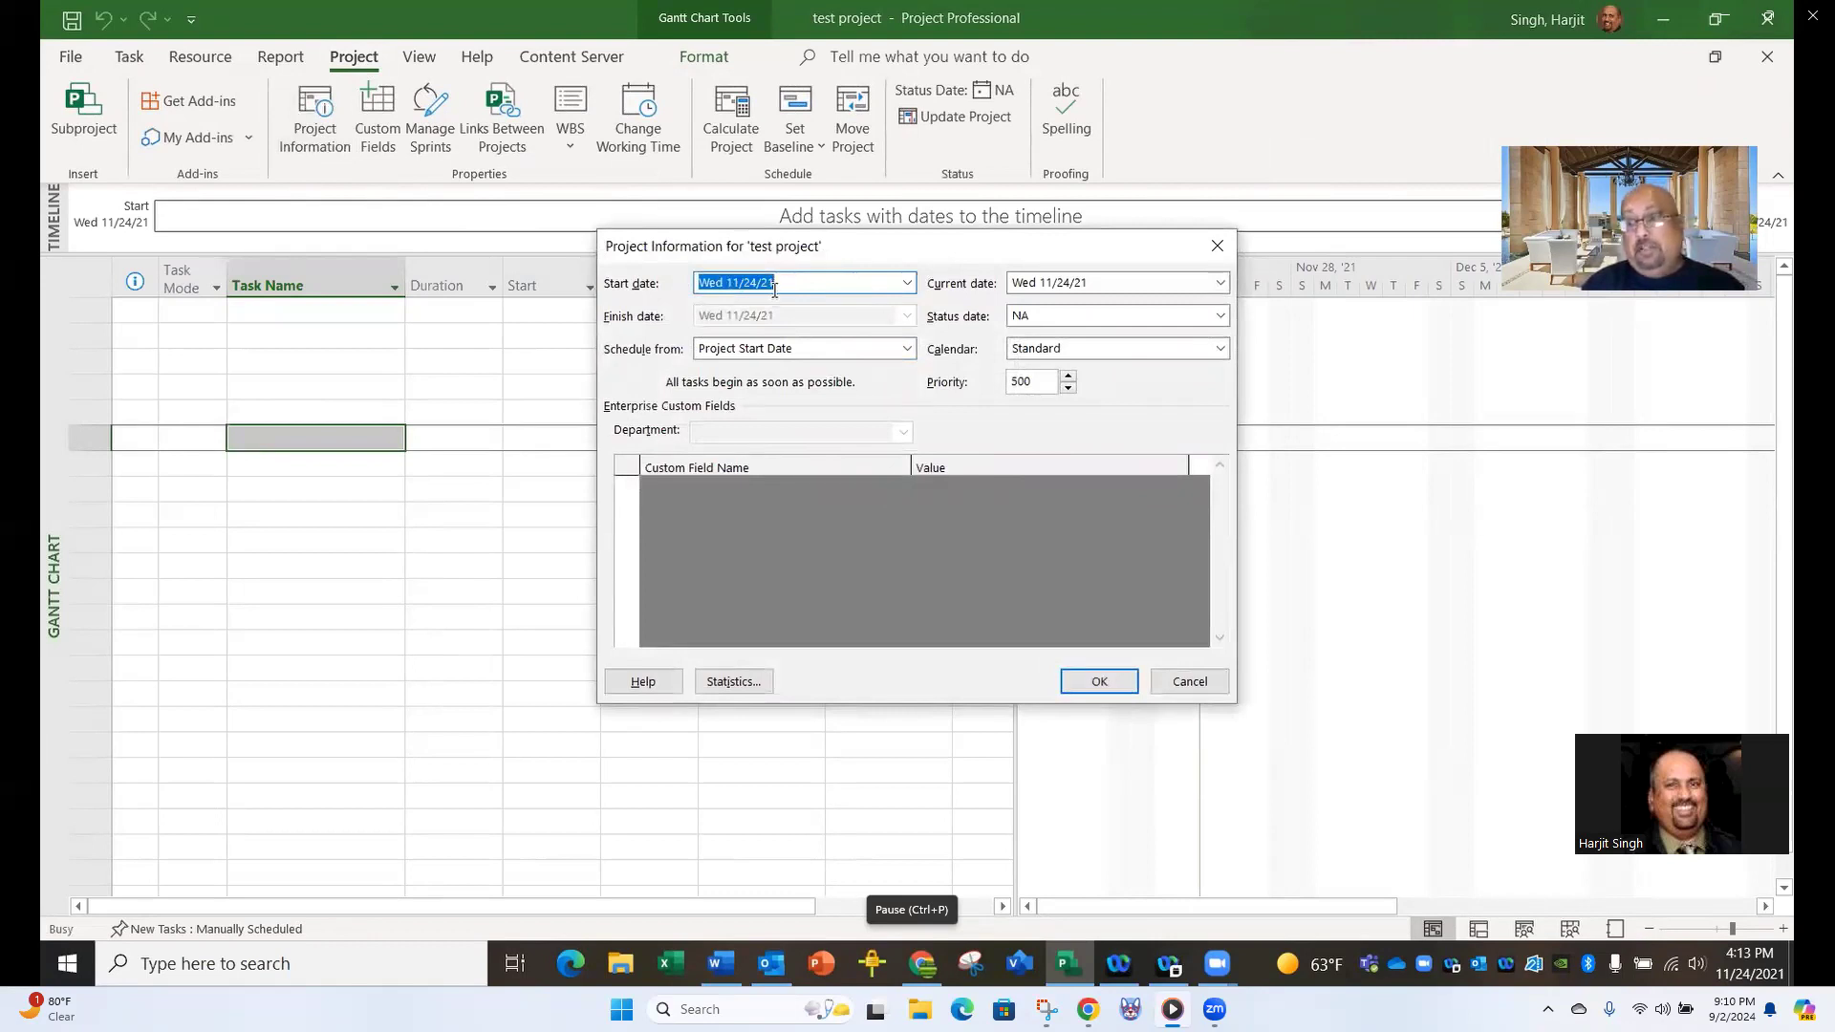
{"action": "left_click", "coordinate": [906, 284]}
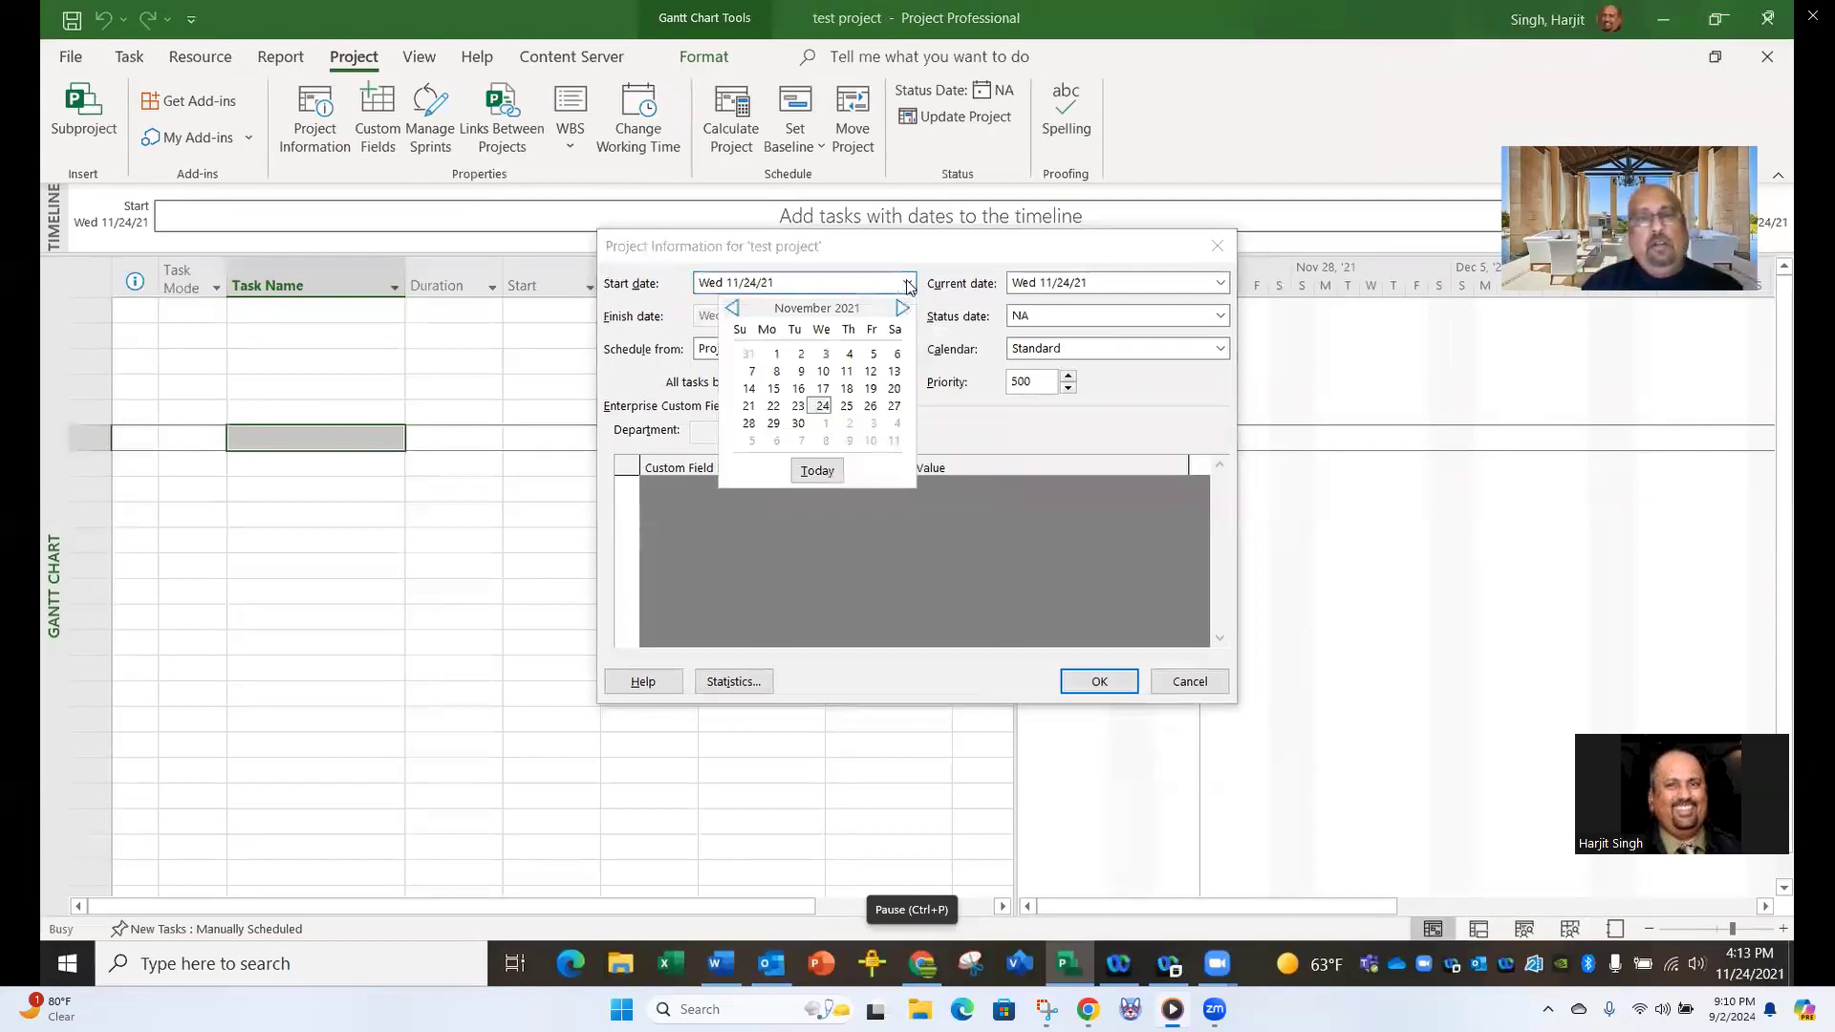
{"action": "left_click", "coordinate": [828, 426]}
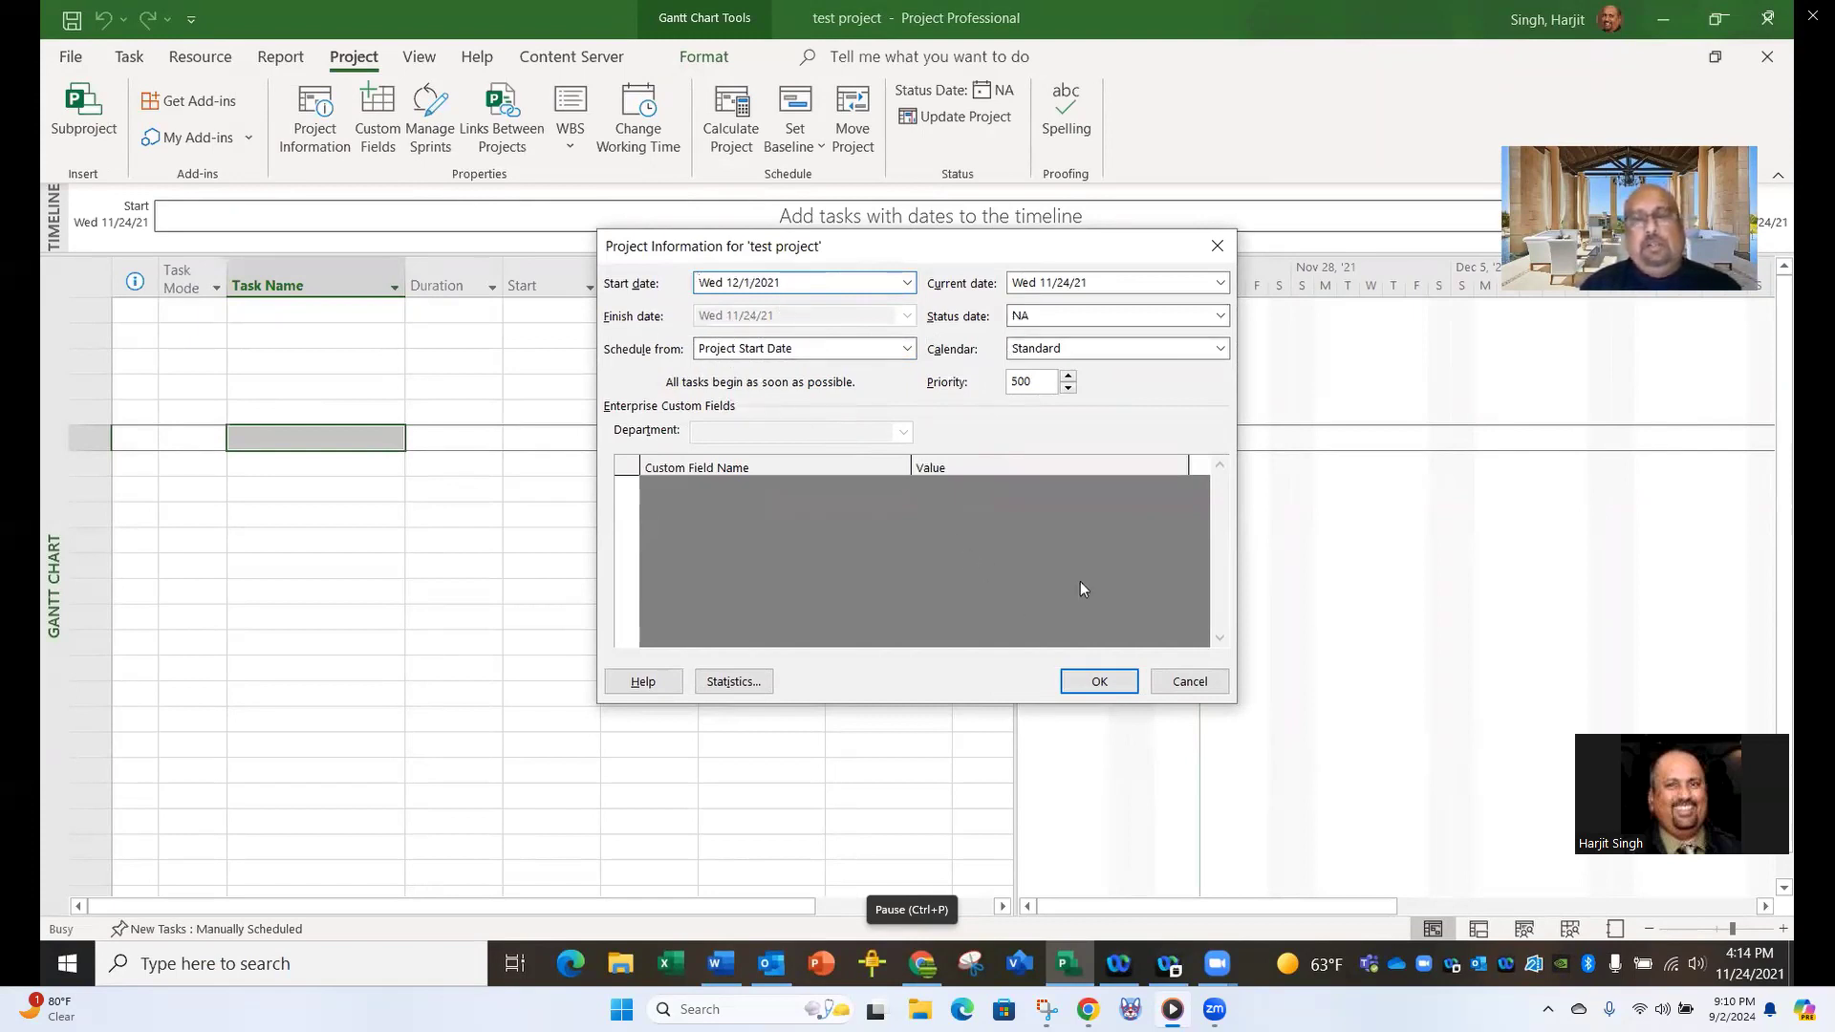
{"action": "left_click", "coordinate": [1098, 681]}
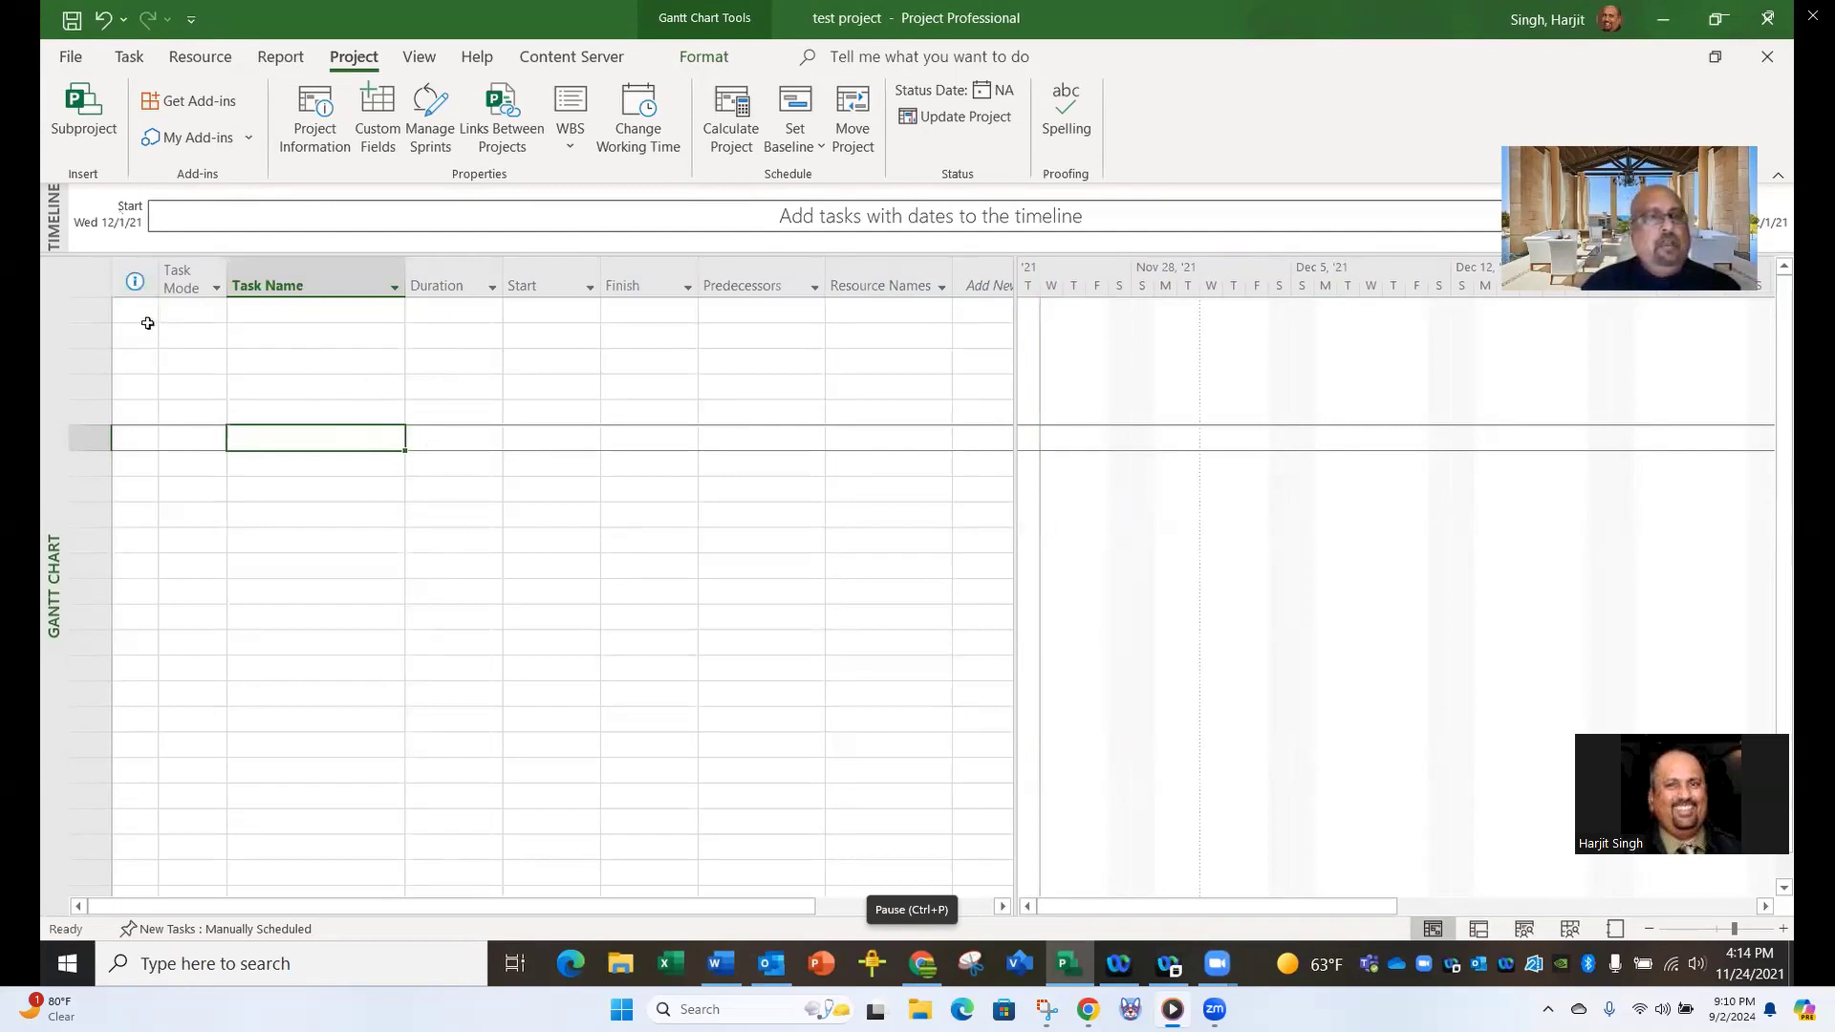
Set the scheduling mode for new tasks to Auto Scheduled, so that task dates are calculated by Microsoft Project.
{"action": "left_click", "coordinate": [80, 279]}
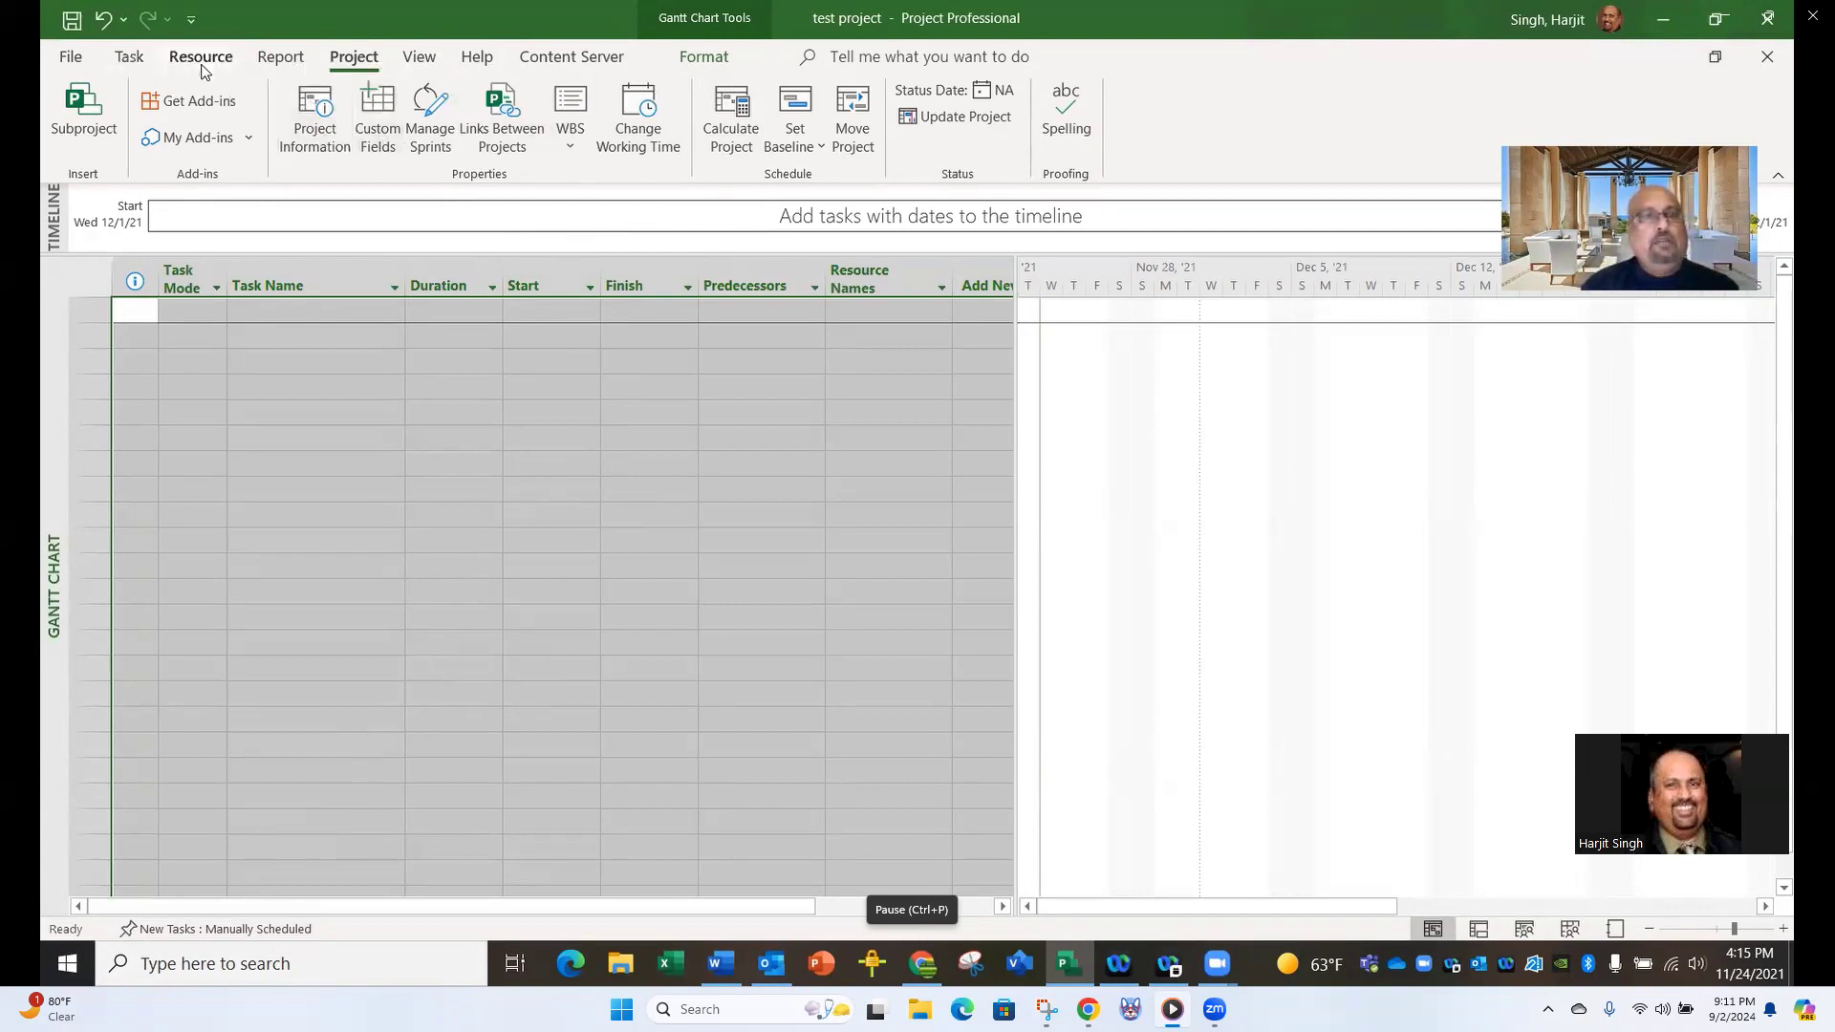
{"action": "left_click", "coordinate": [134, 60]}
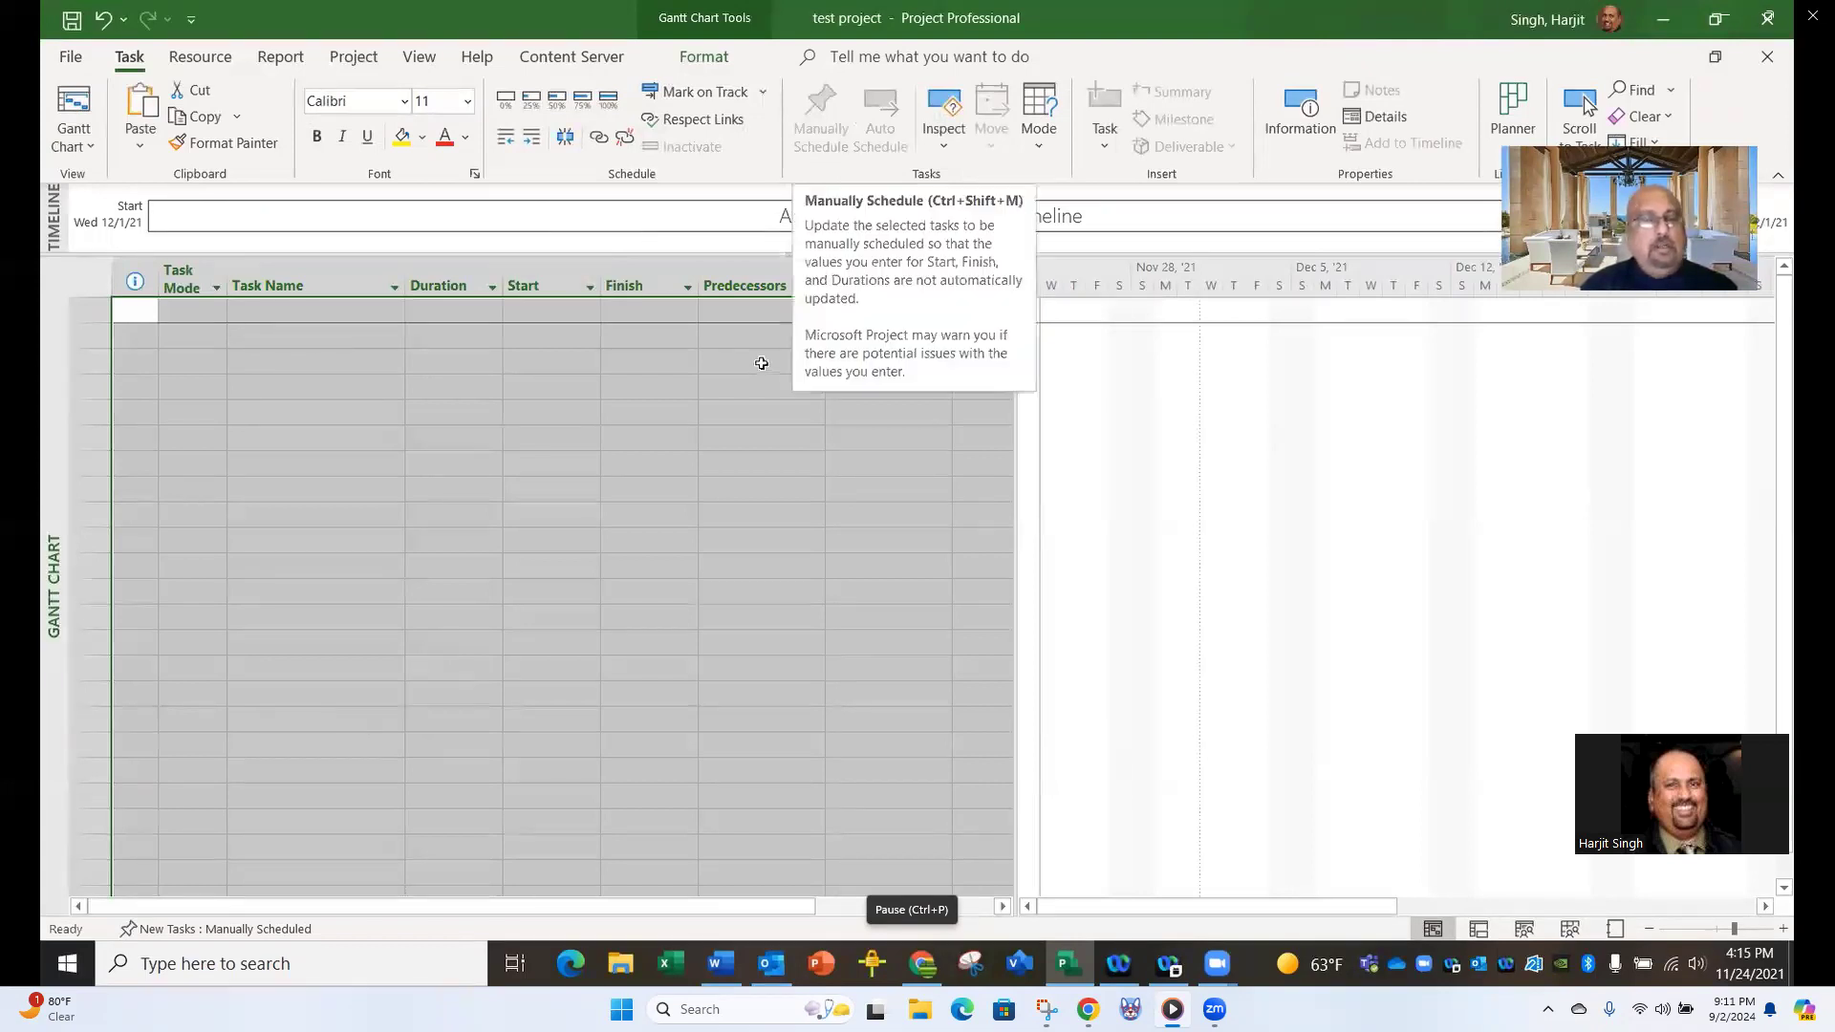
{"action": "left_click", "coordinate": [229, 935]}
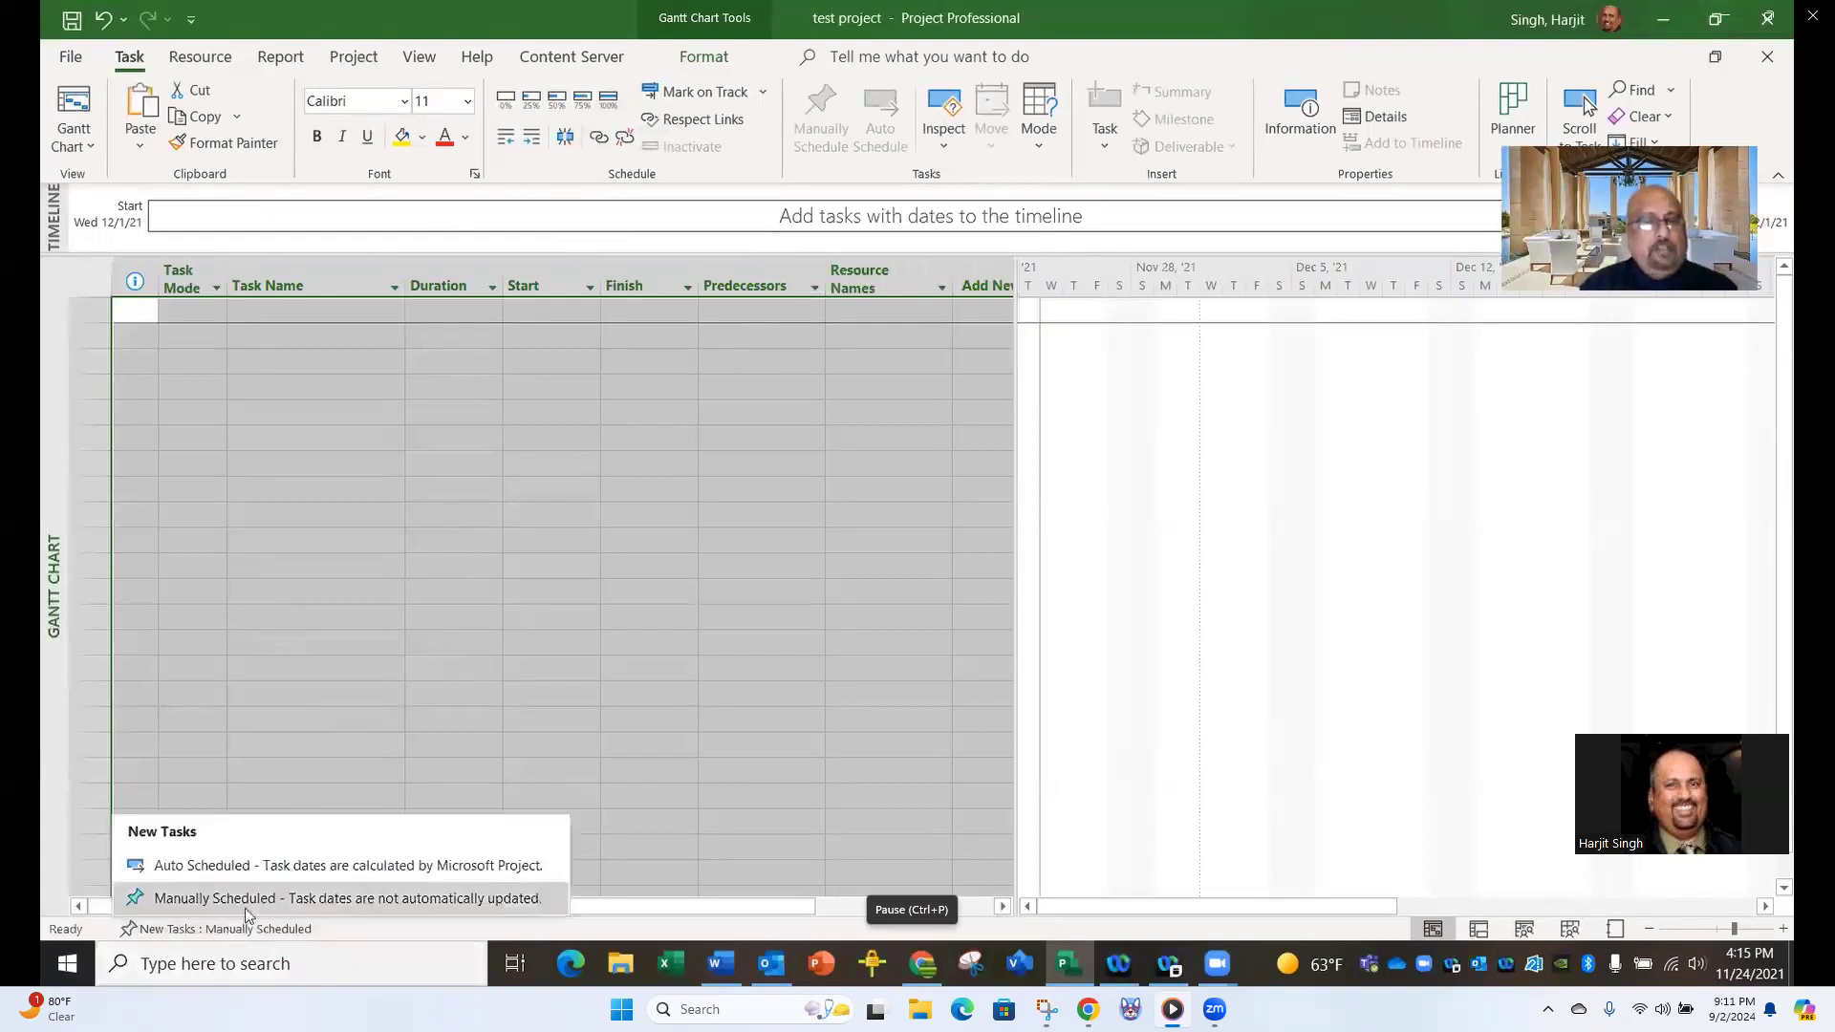
{"action": "left_click", "coordinate": [217, 868]}
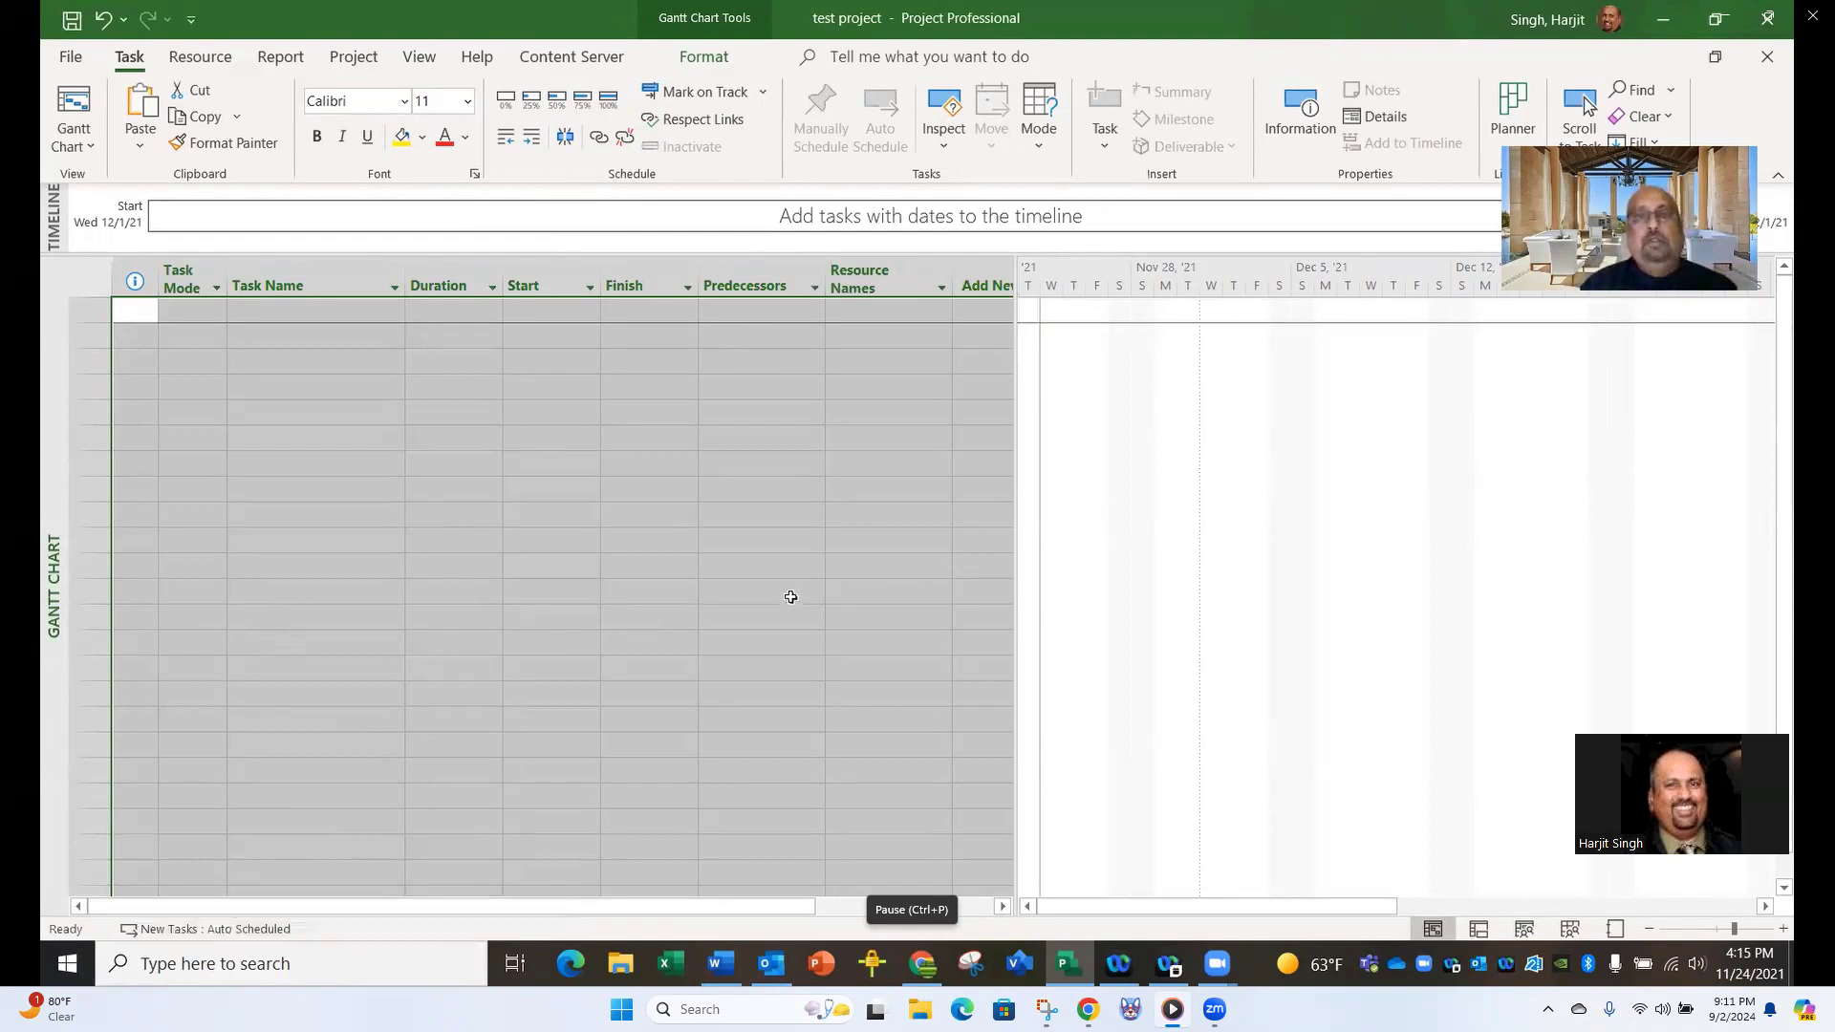
{"action": "left_click", "coordinate": [616, 521]}
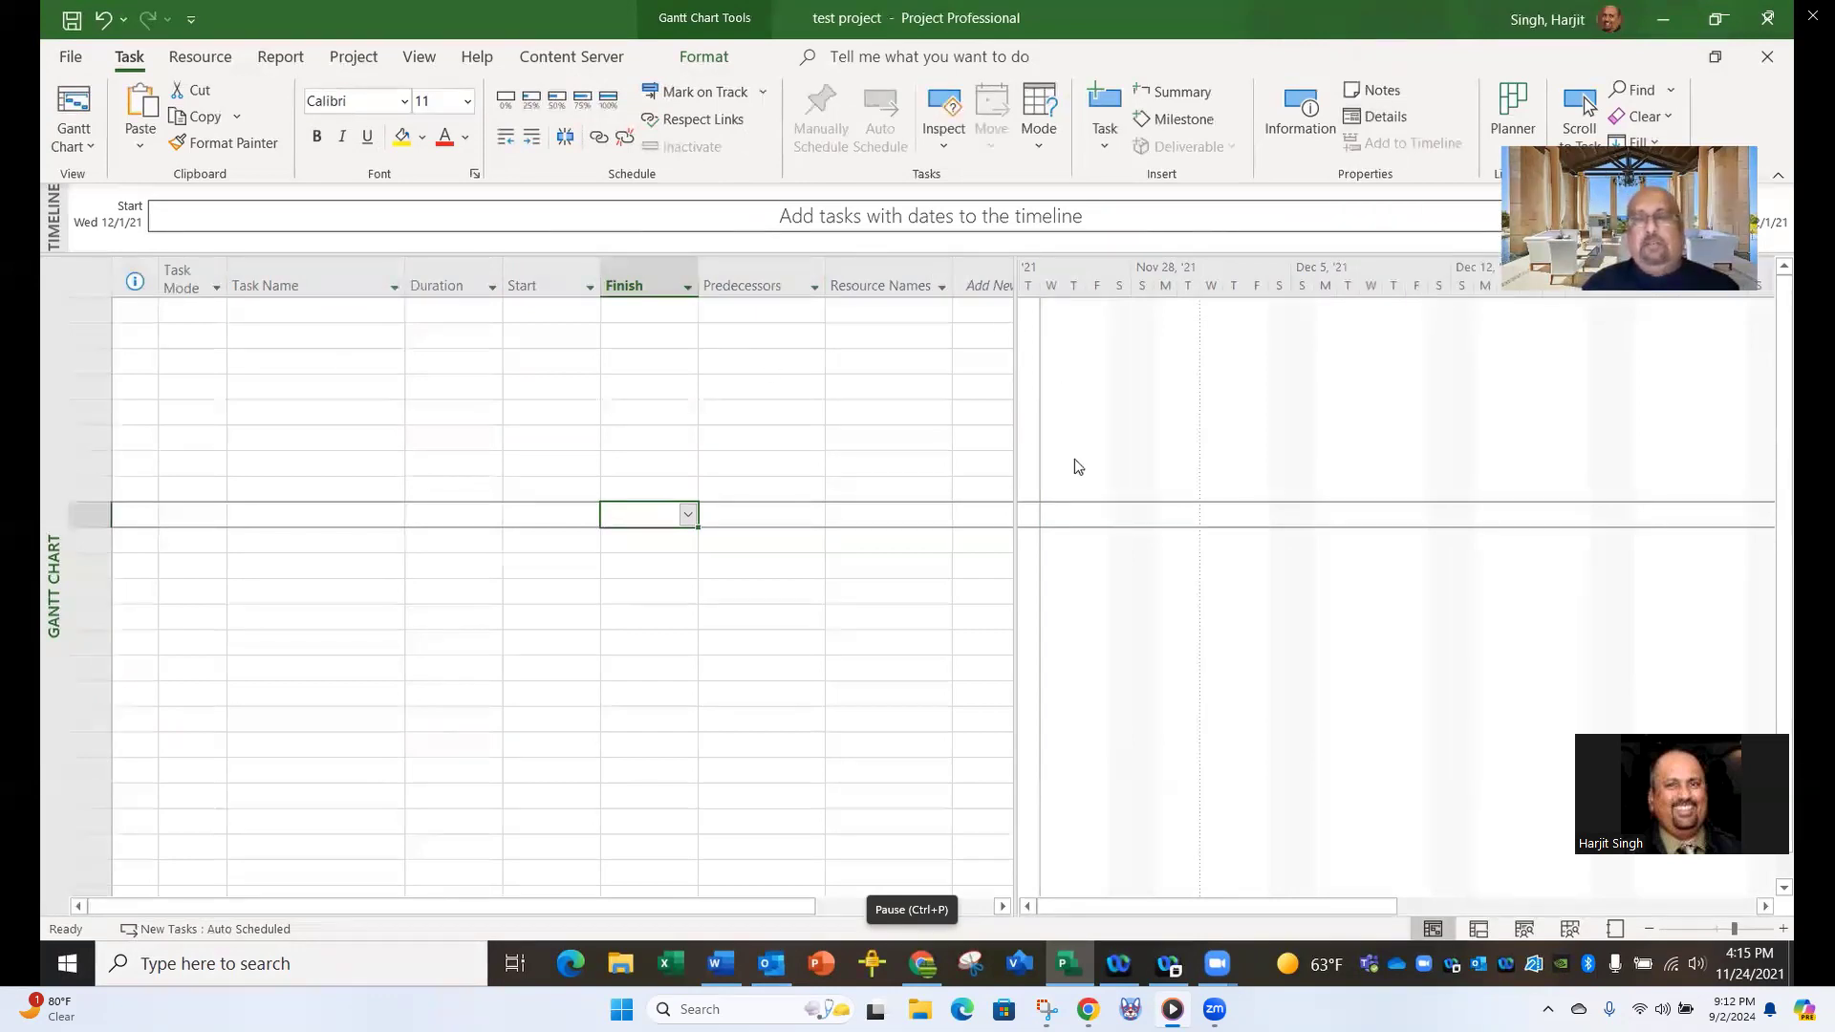
Switch to File Explorer and look through the Pictures folder for the work breakdown structure image.
{"action": "left_click", "coordinate": [1663, 19]}
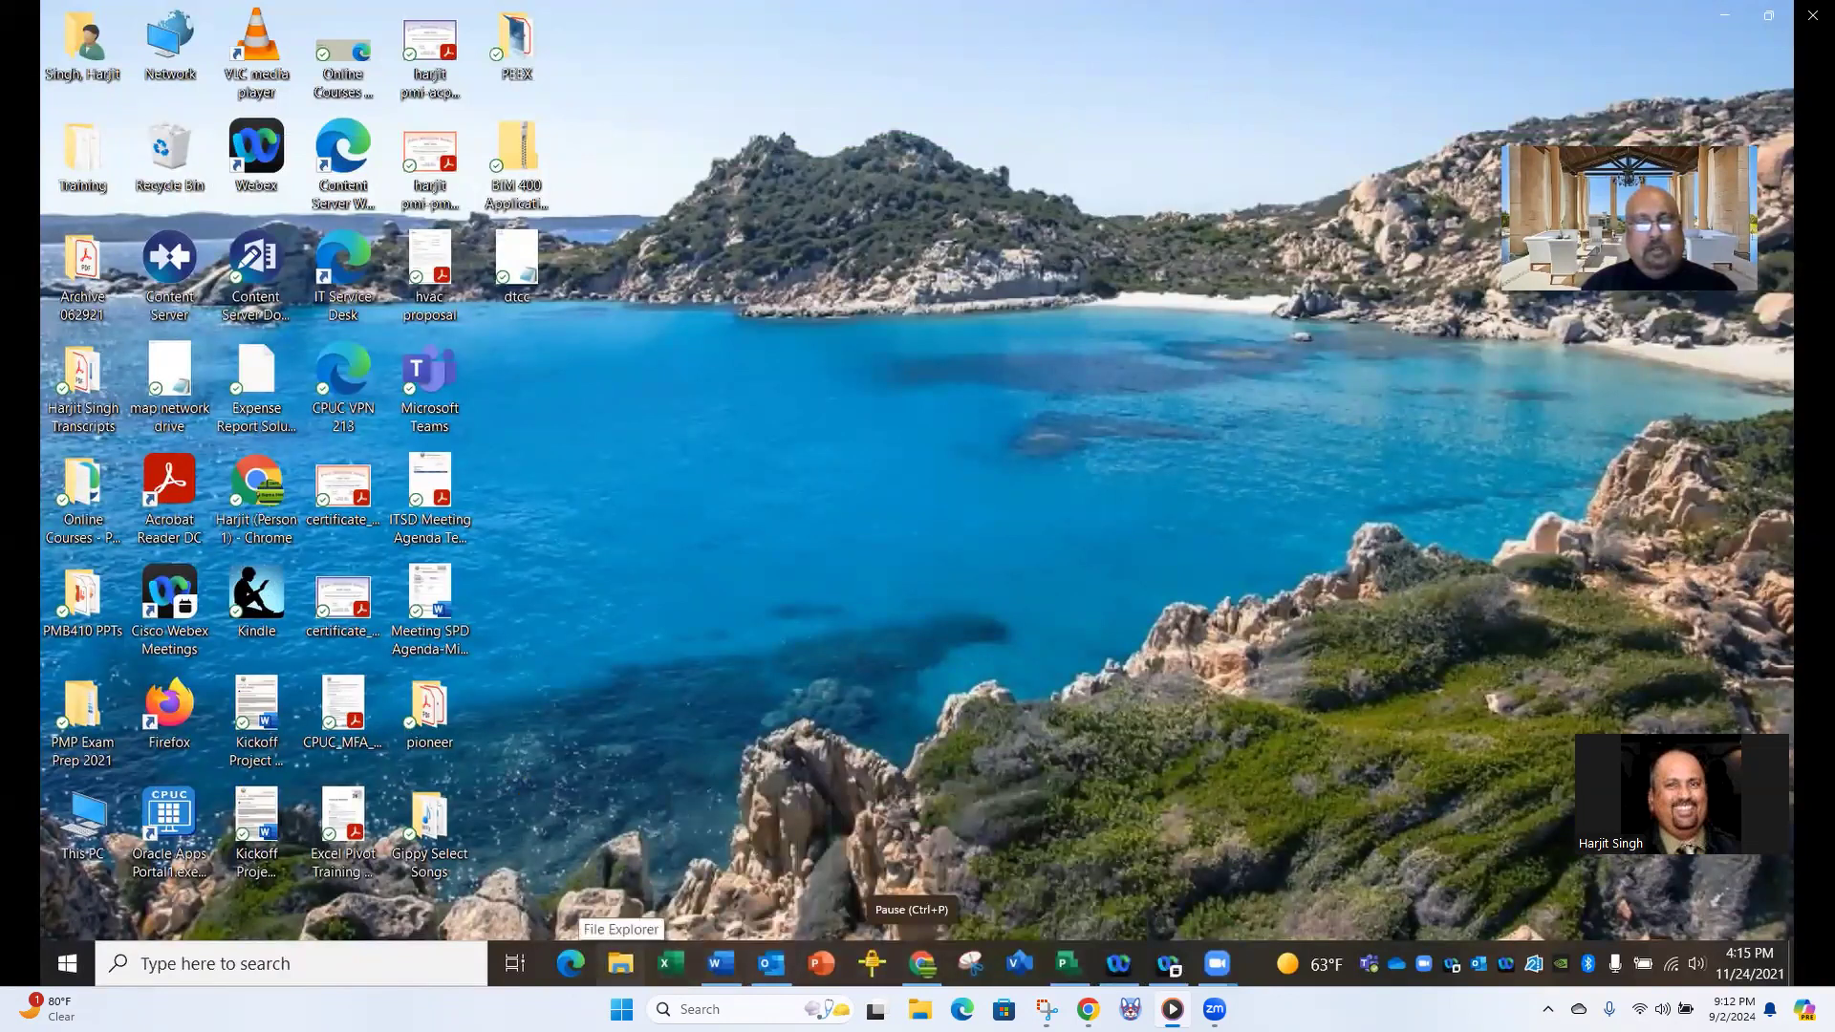
{"action": "left_click", "coordinate": [621, 964]}
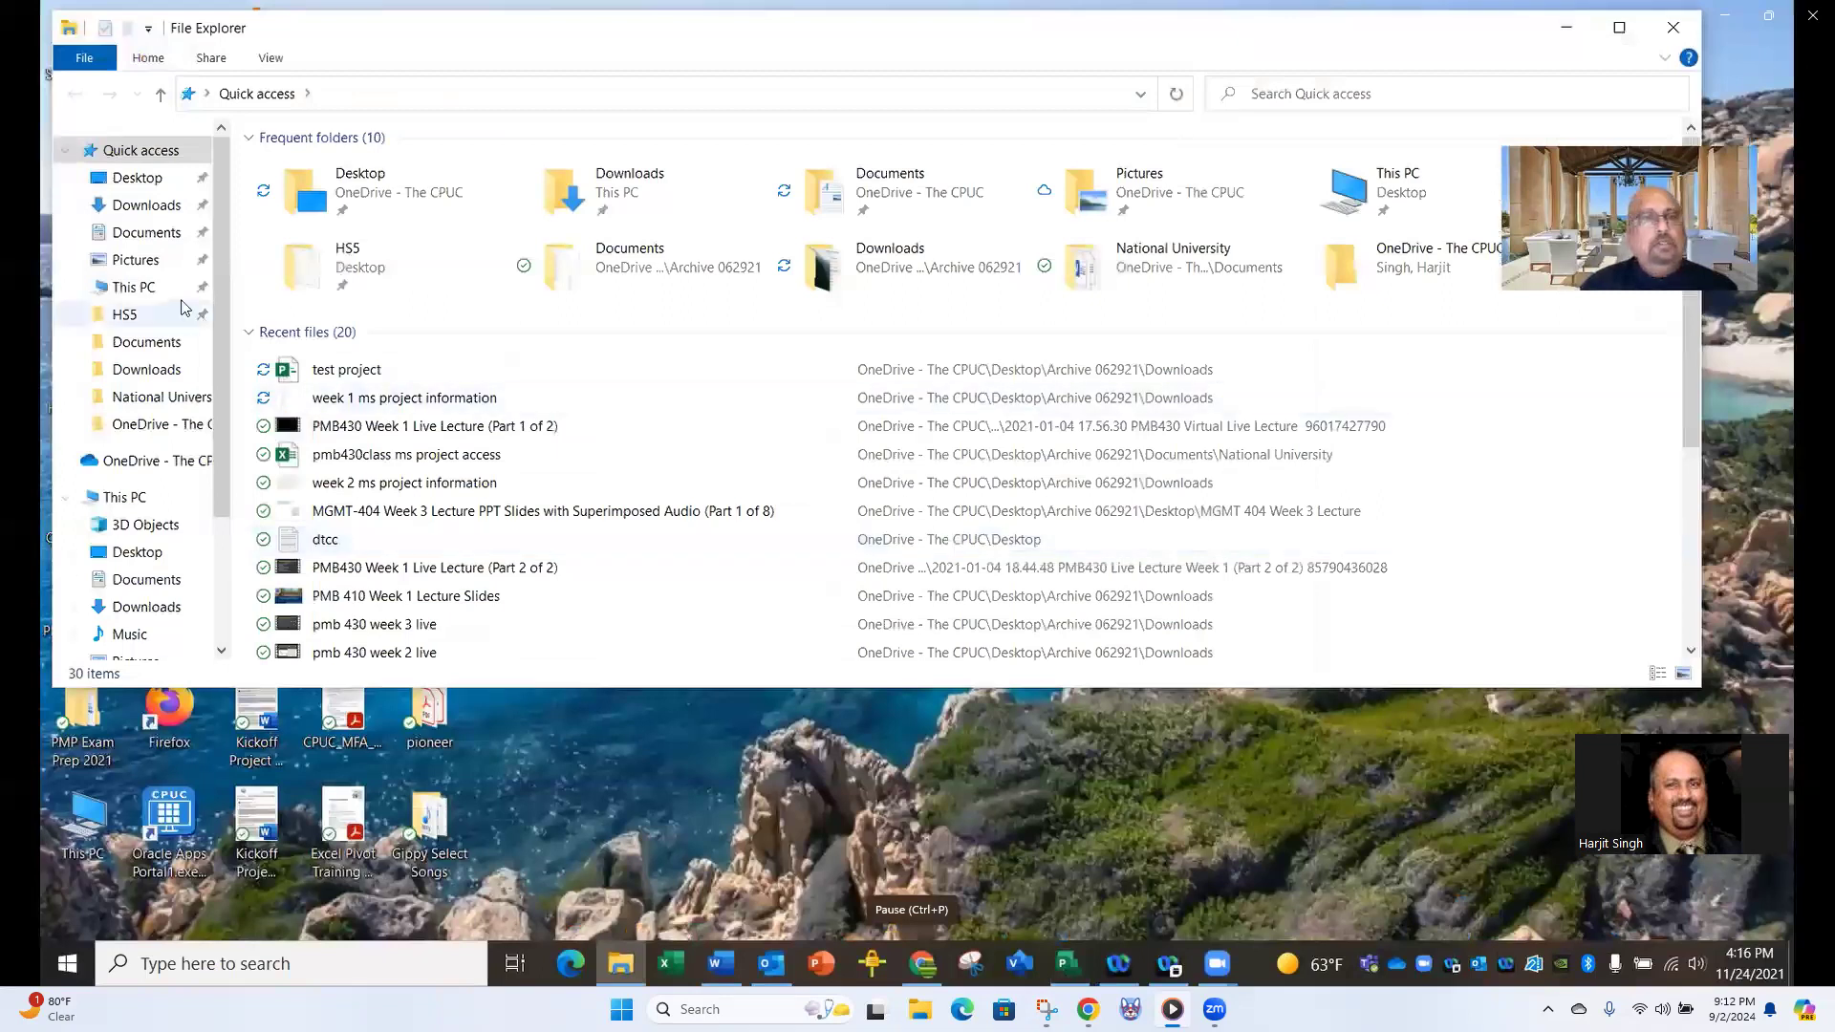
{"action": "left_click", "coordinate": [133, 259]}
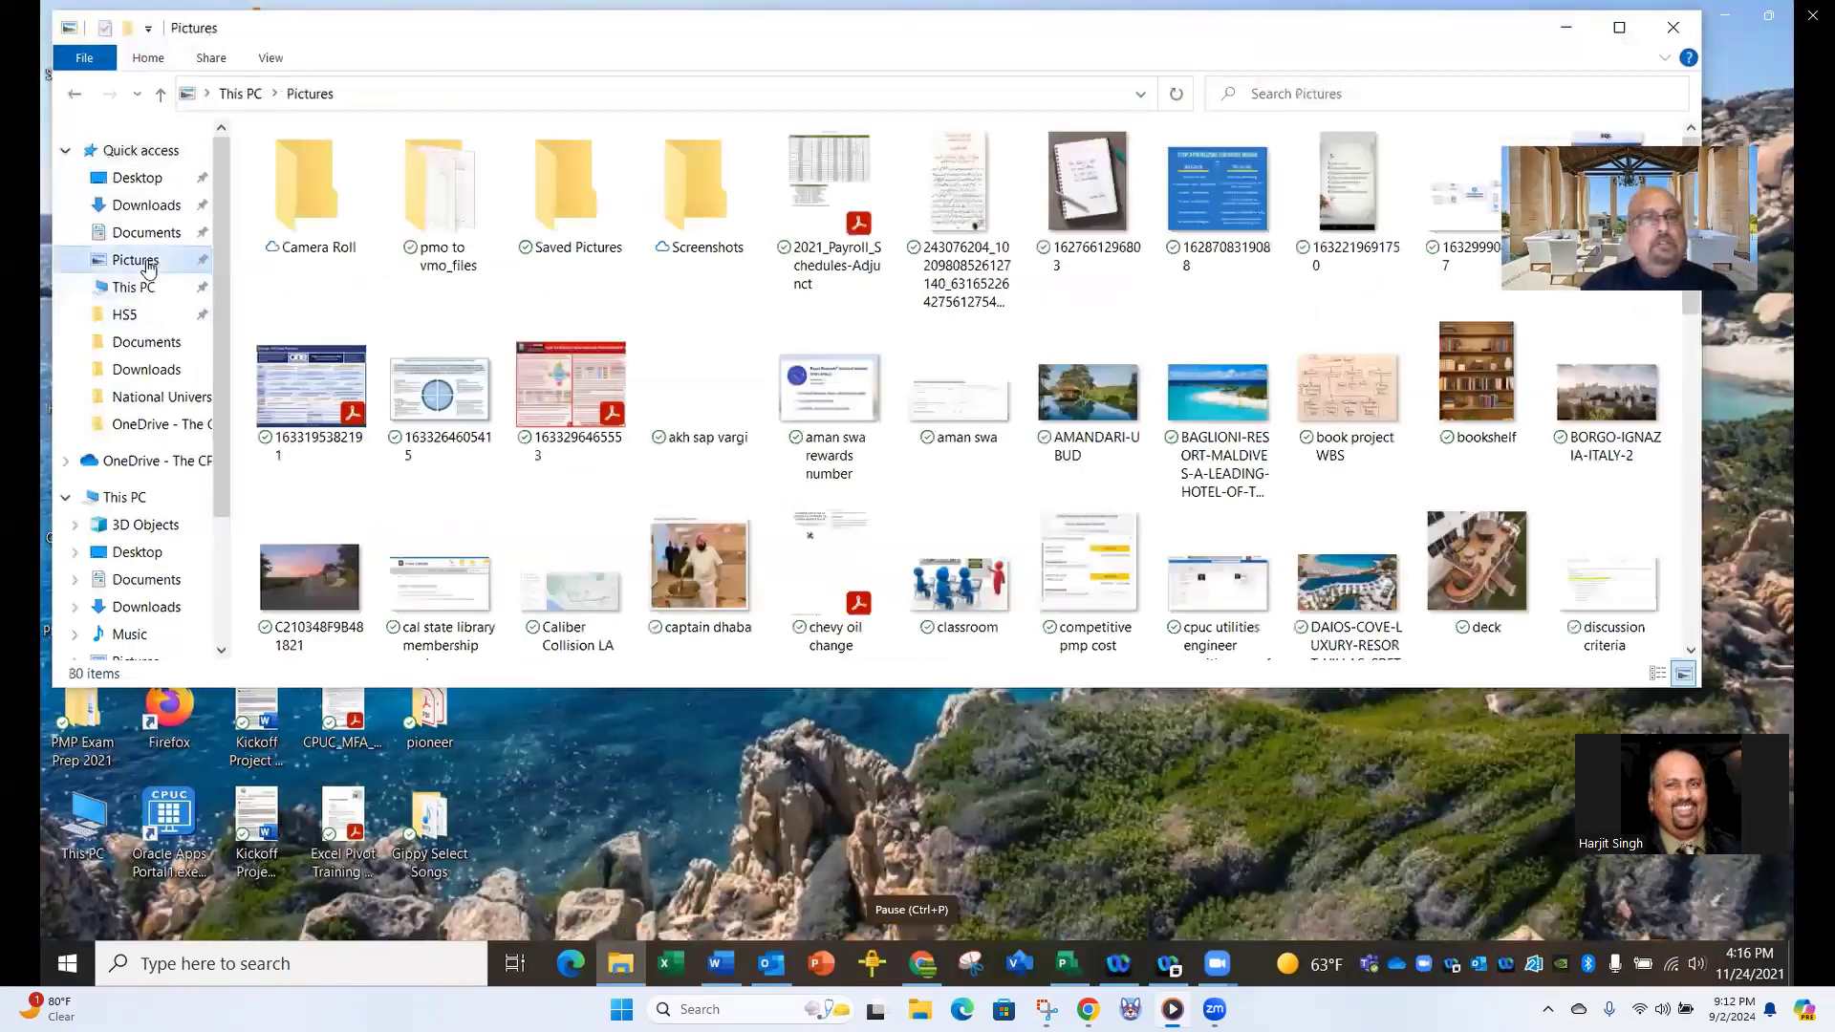
{"action": "scroll", "coordinate": [463, 356], "scroll_direction": "down", "scroll_amount": 1}
{"action": "scroll", "coordinate": [463, 356], "scroll_direction": "down", "scroll_amount": 5}
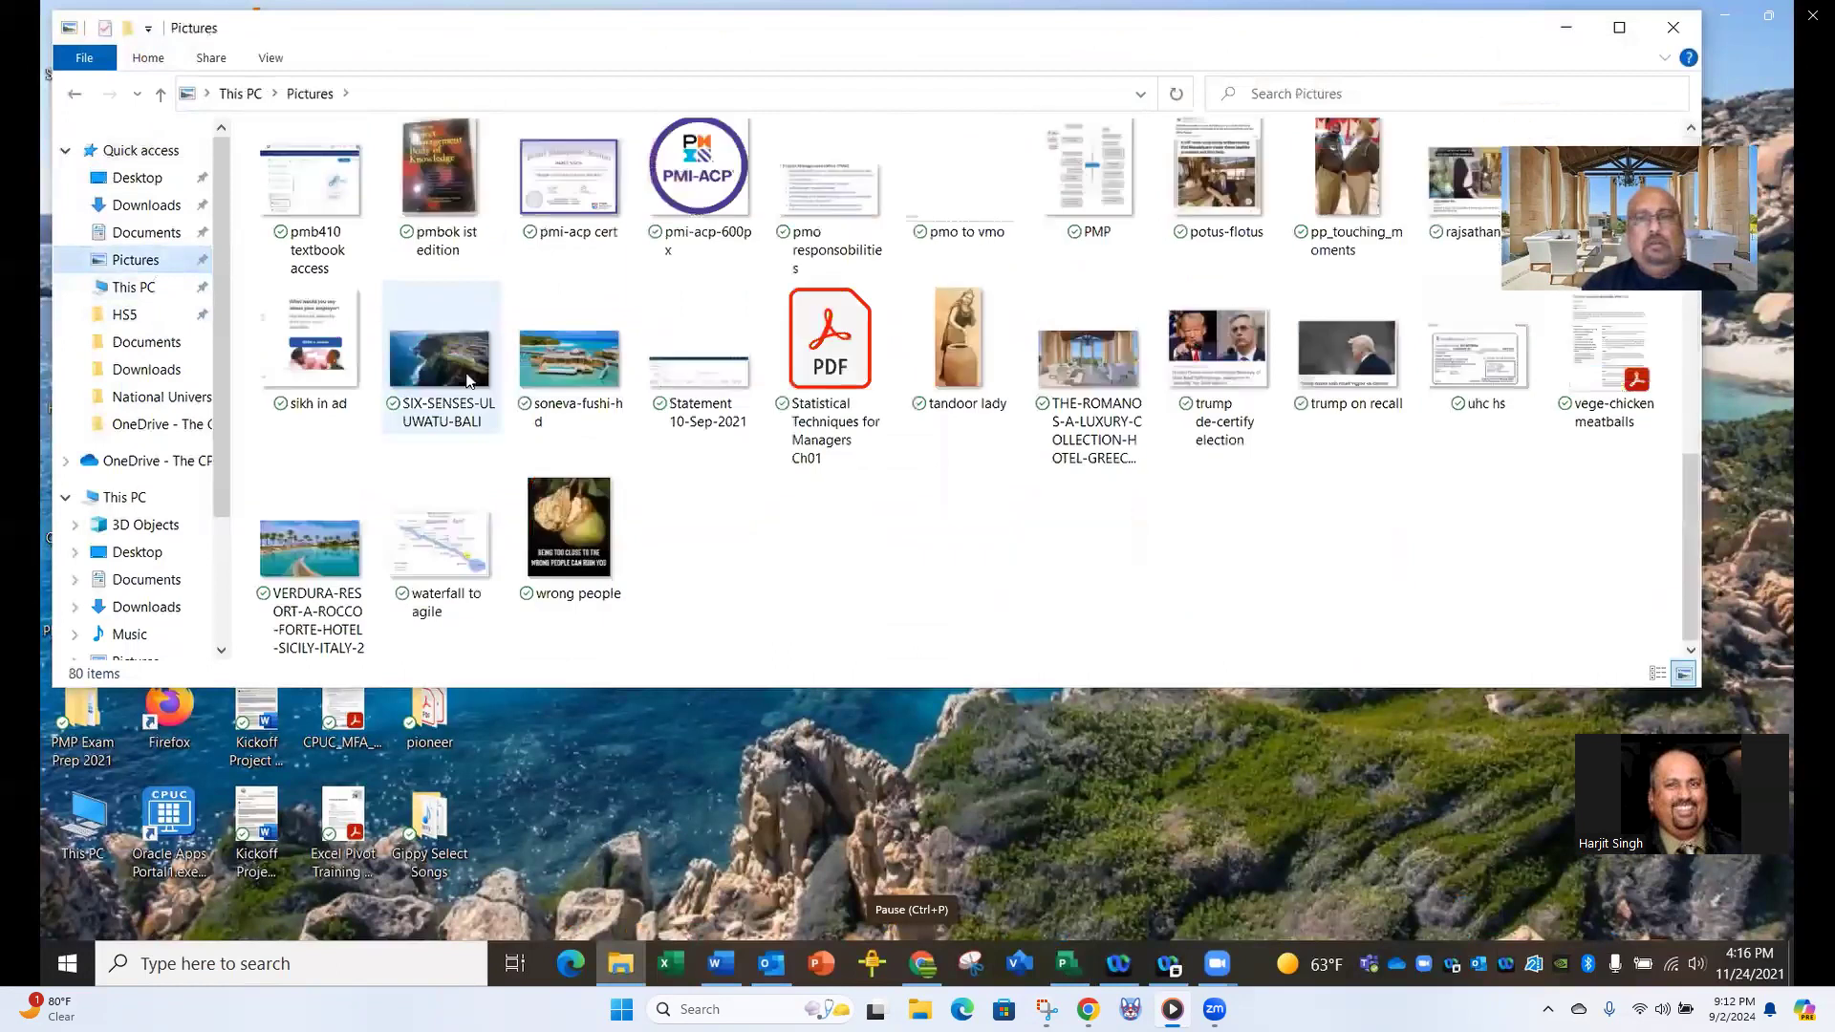
{"action": "scroll", "coordinate": [908, 377], "scroll_direction": "up", "scroll_amount": 1}
{"action": "scroll", "coordinate": [1128, 225], "scroll_direction": "up", "scroll_amount": 4}
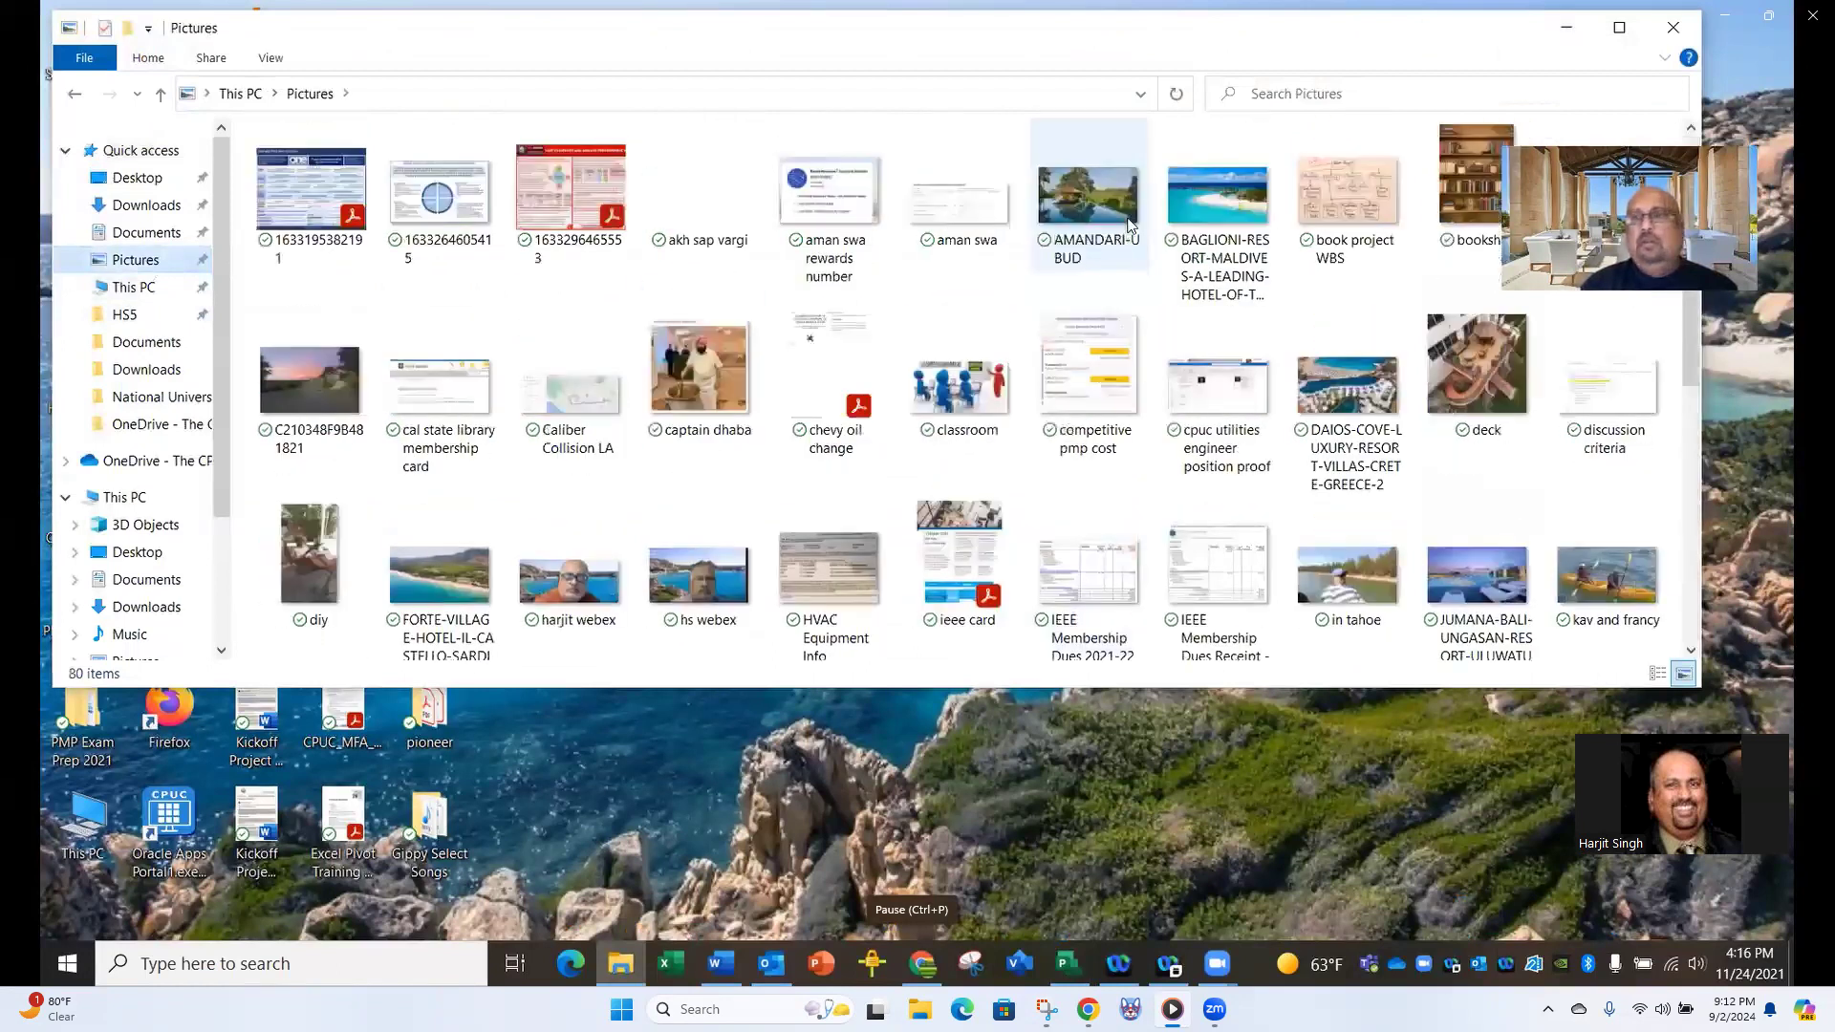
{"action": "scroll", "coordinate": [1128, 225], "scroll_direction": "up", "scroll_amount": 1}
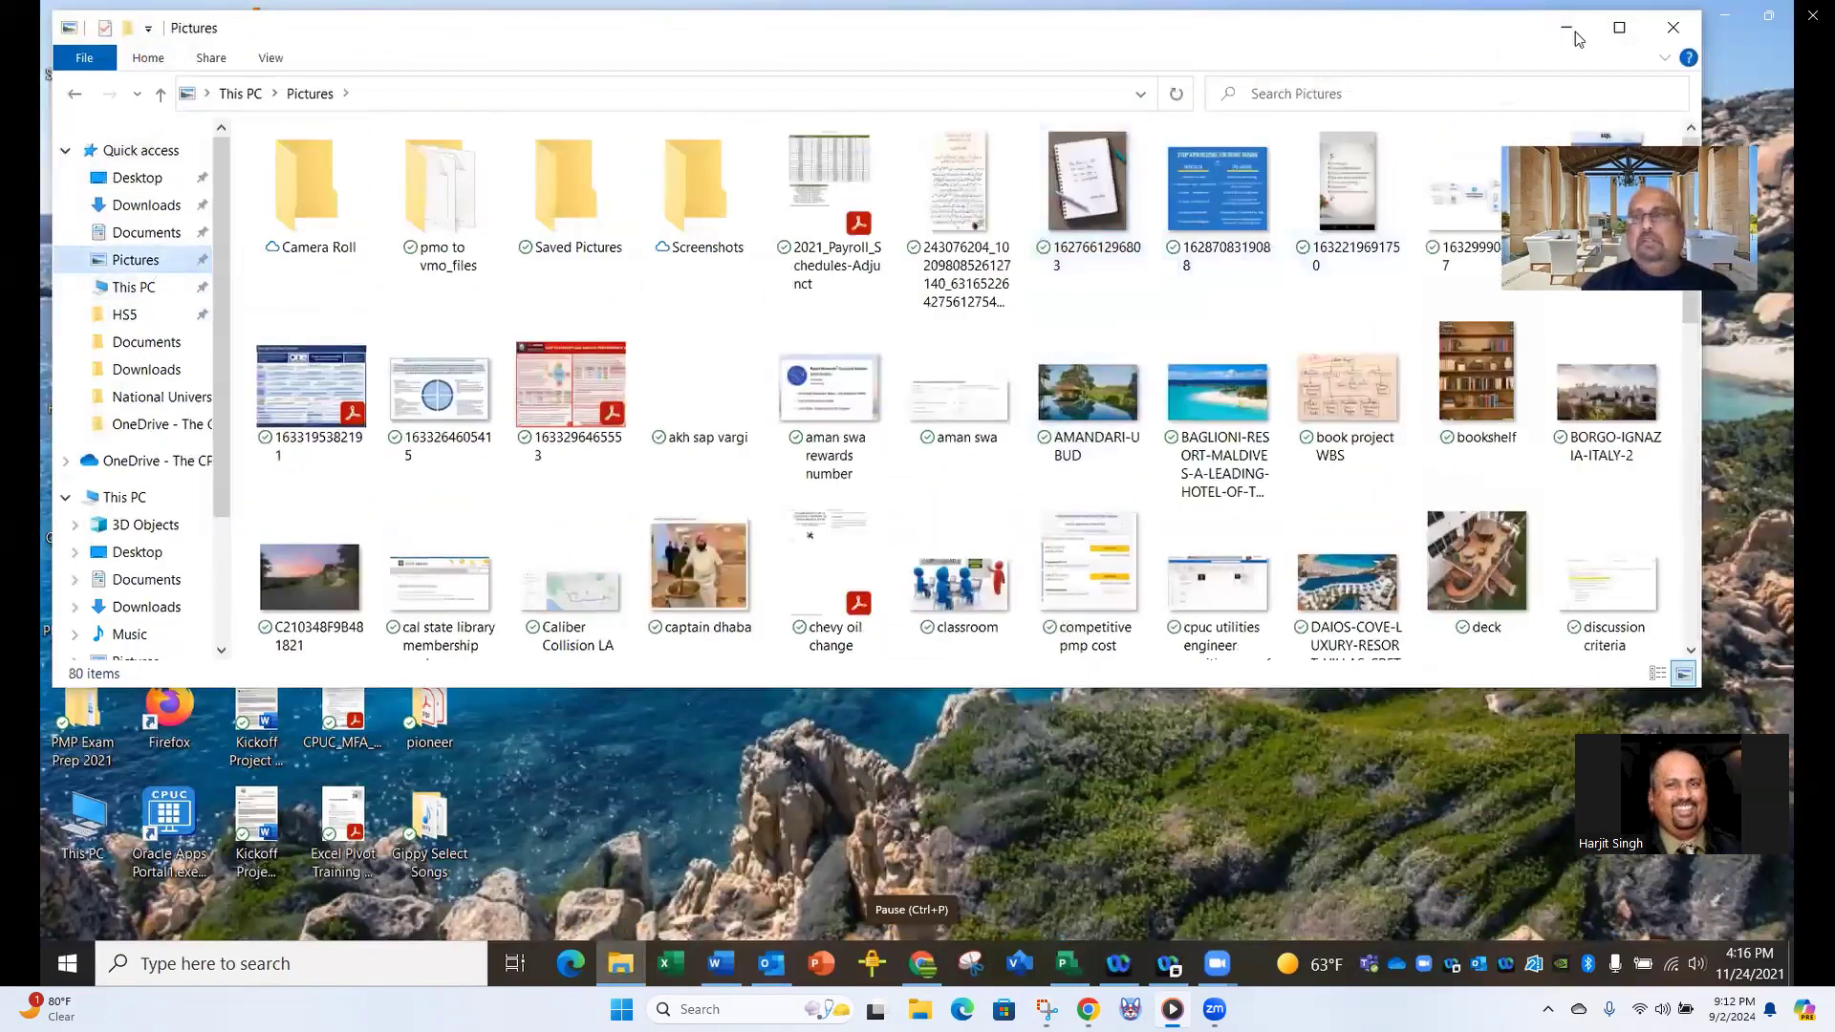
{"action": "left_click", "coordinate": [1672, 28]}
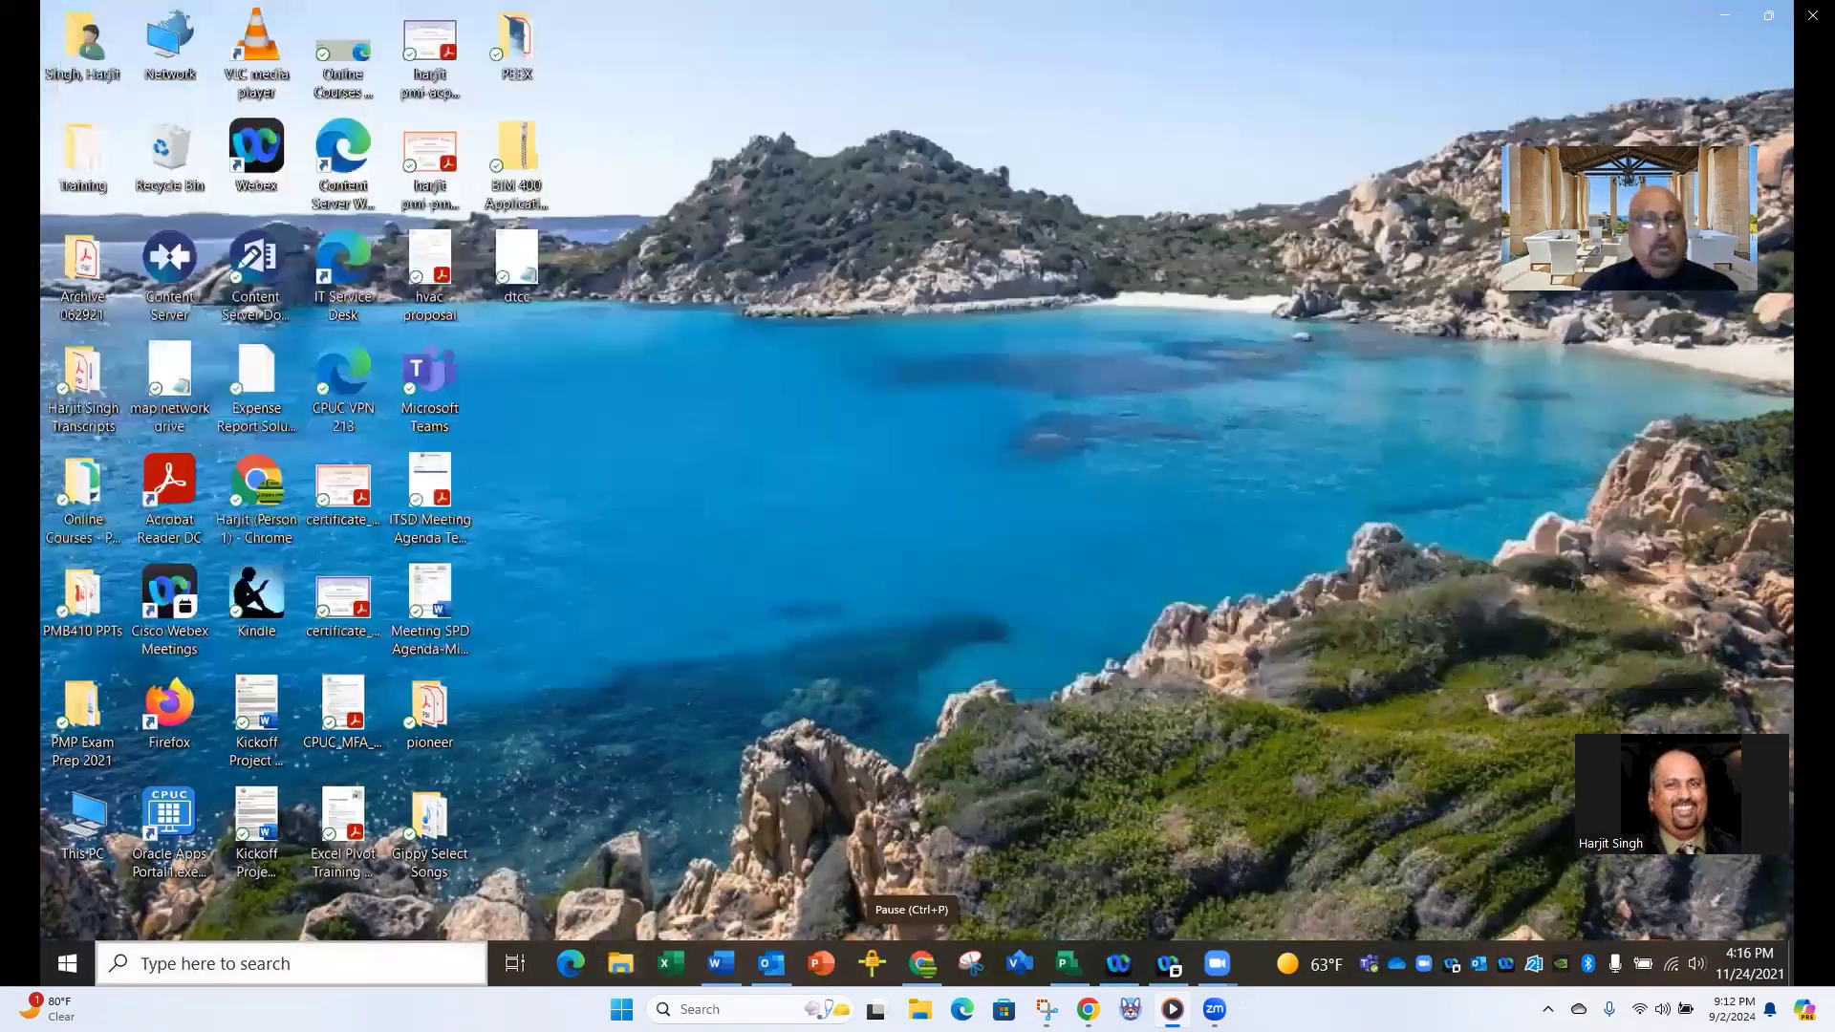
Search the computer for "wbs" and open the Work_Breakdown_Structure_(WBS)_Project__Upgrade_IT_ image in Photos.
{"action": "left_click", "coordinate": [262, 963]}
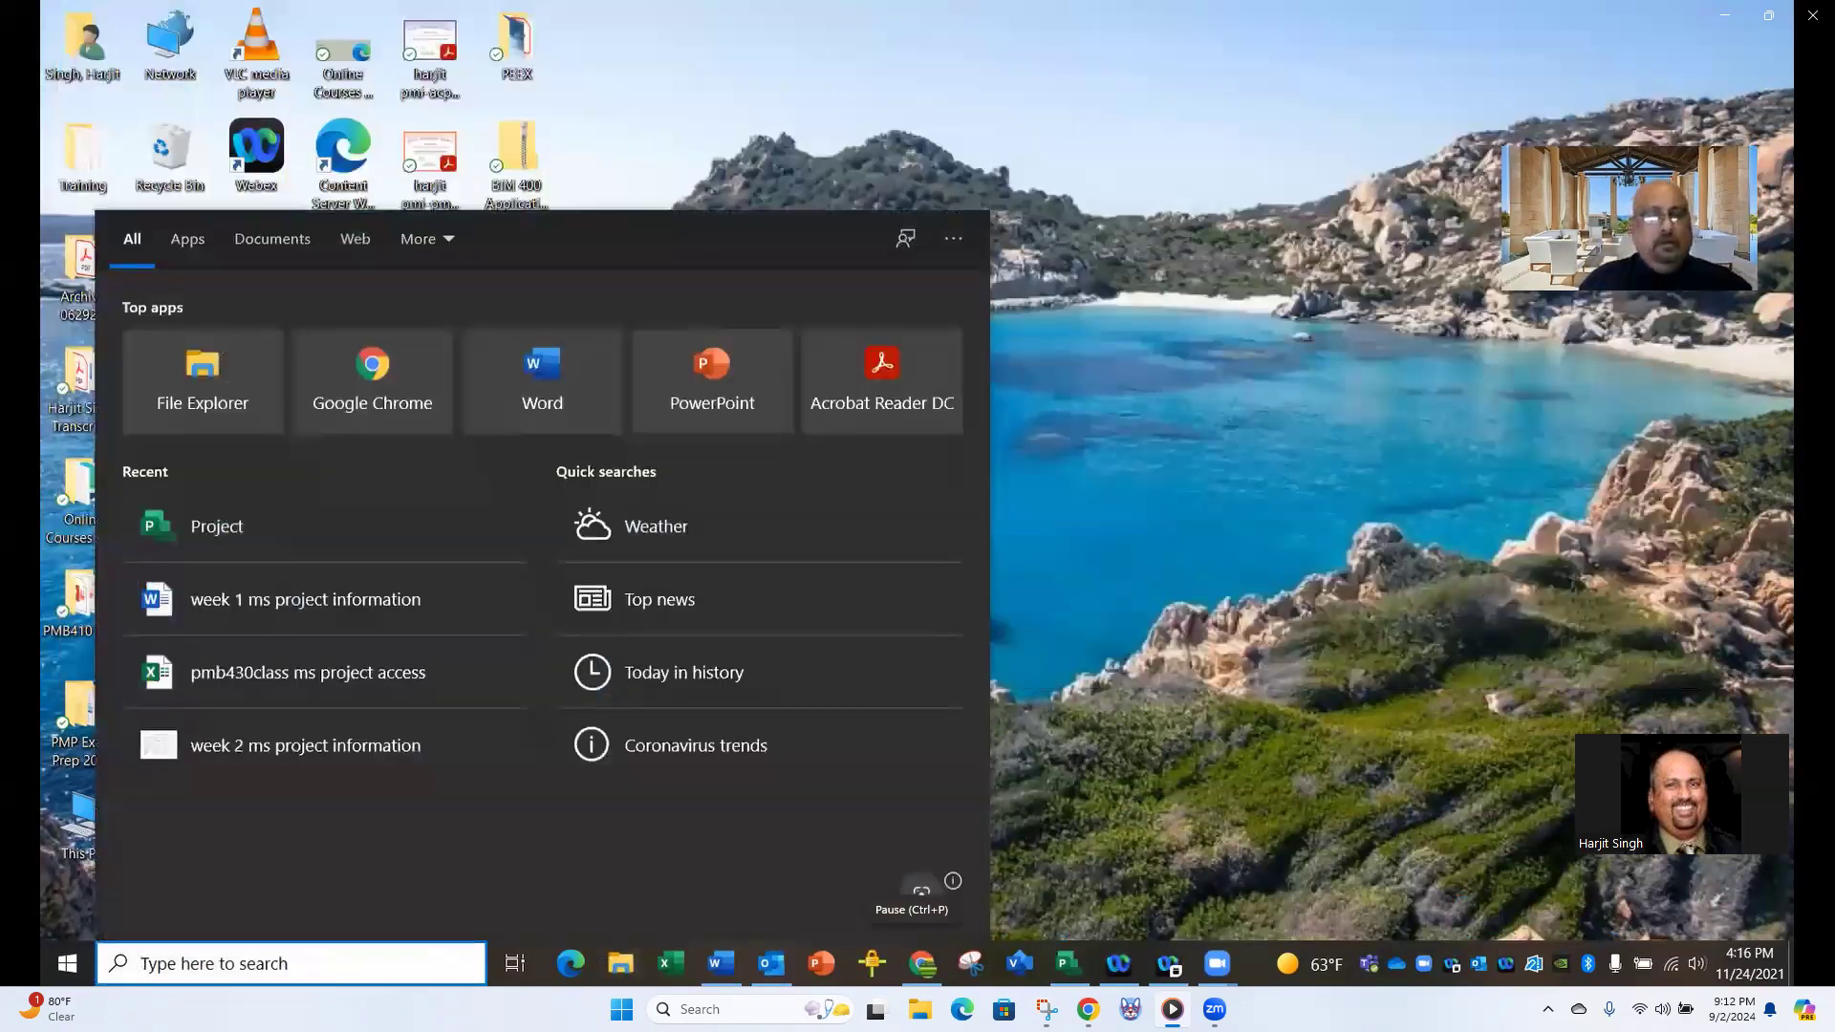
{"action": "type", "text": "wbs"}
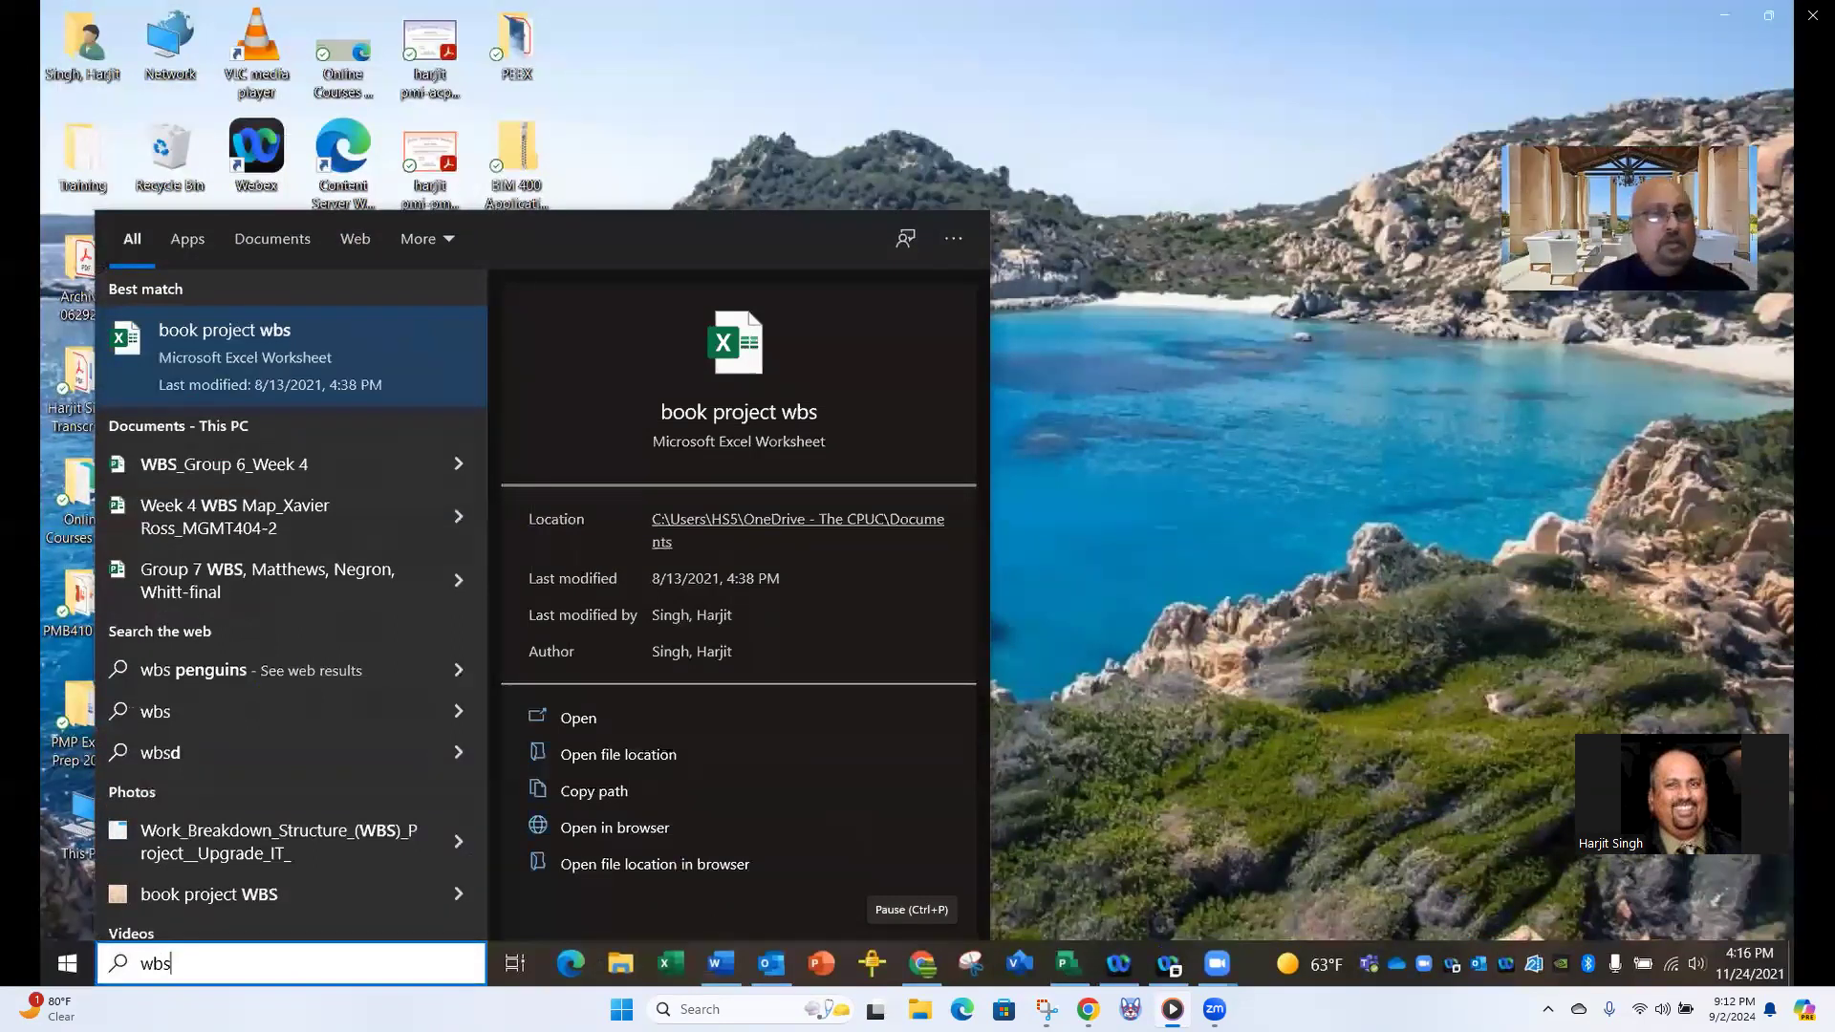
{"action": "left_click", "coordinate": [263, 853]}
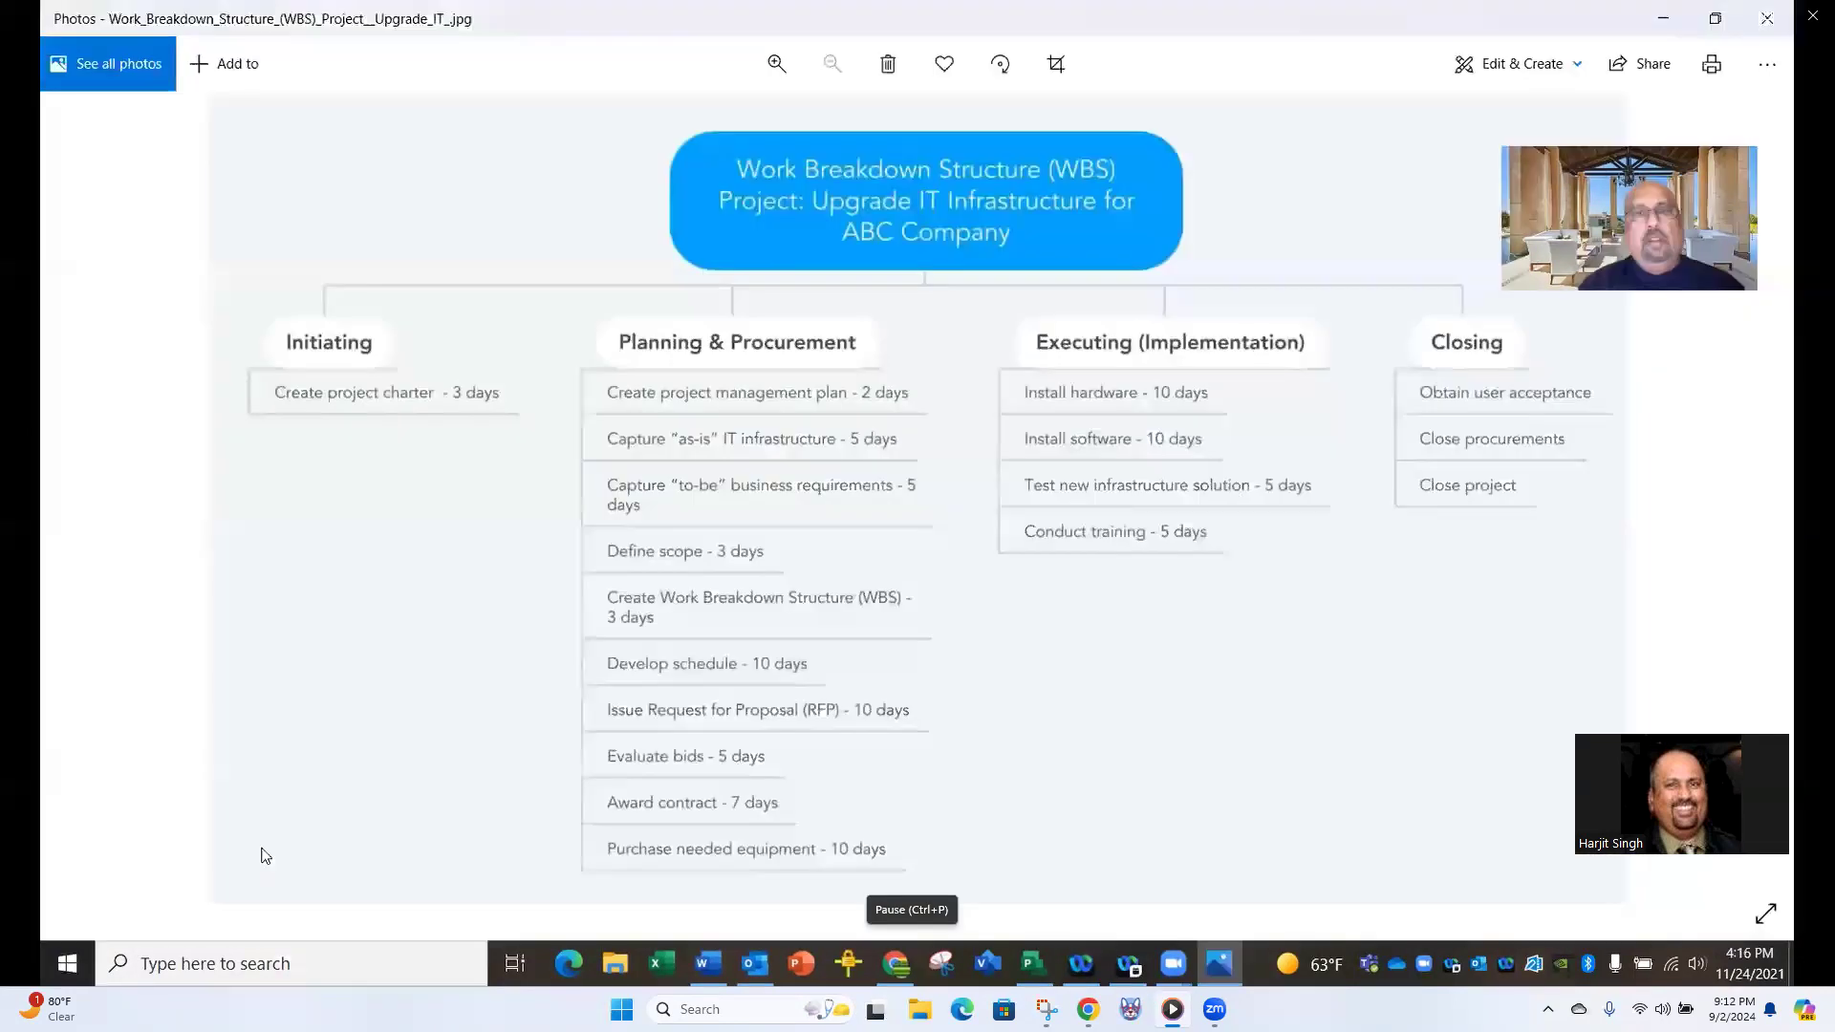
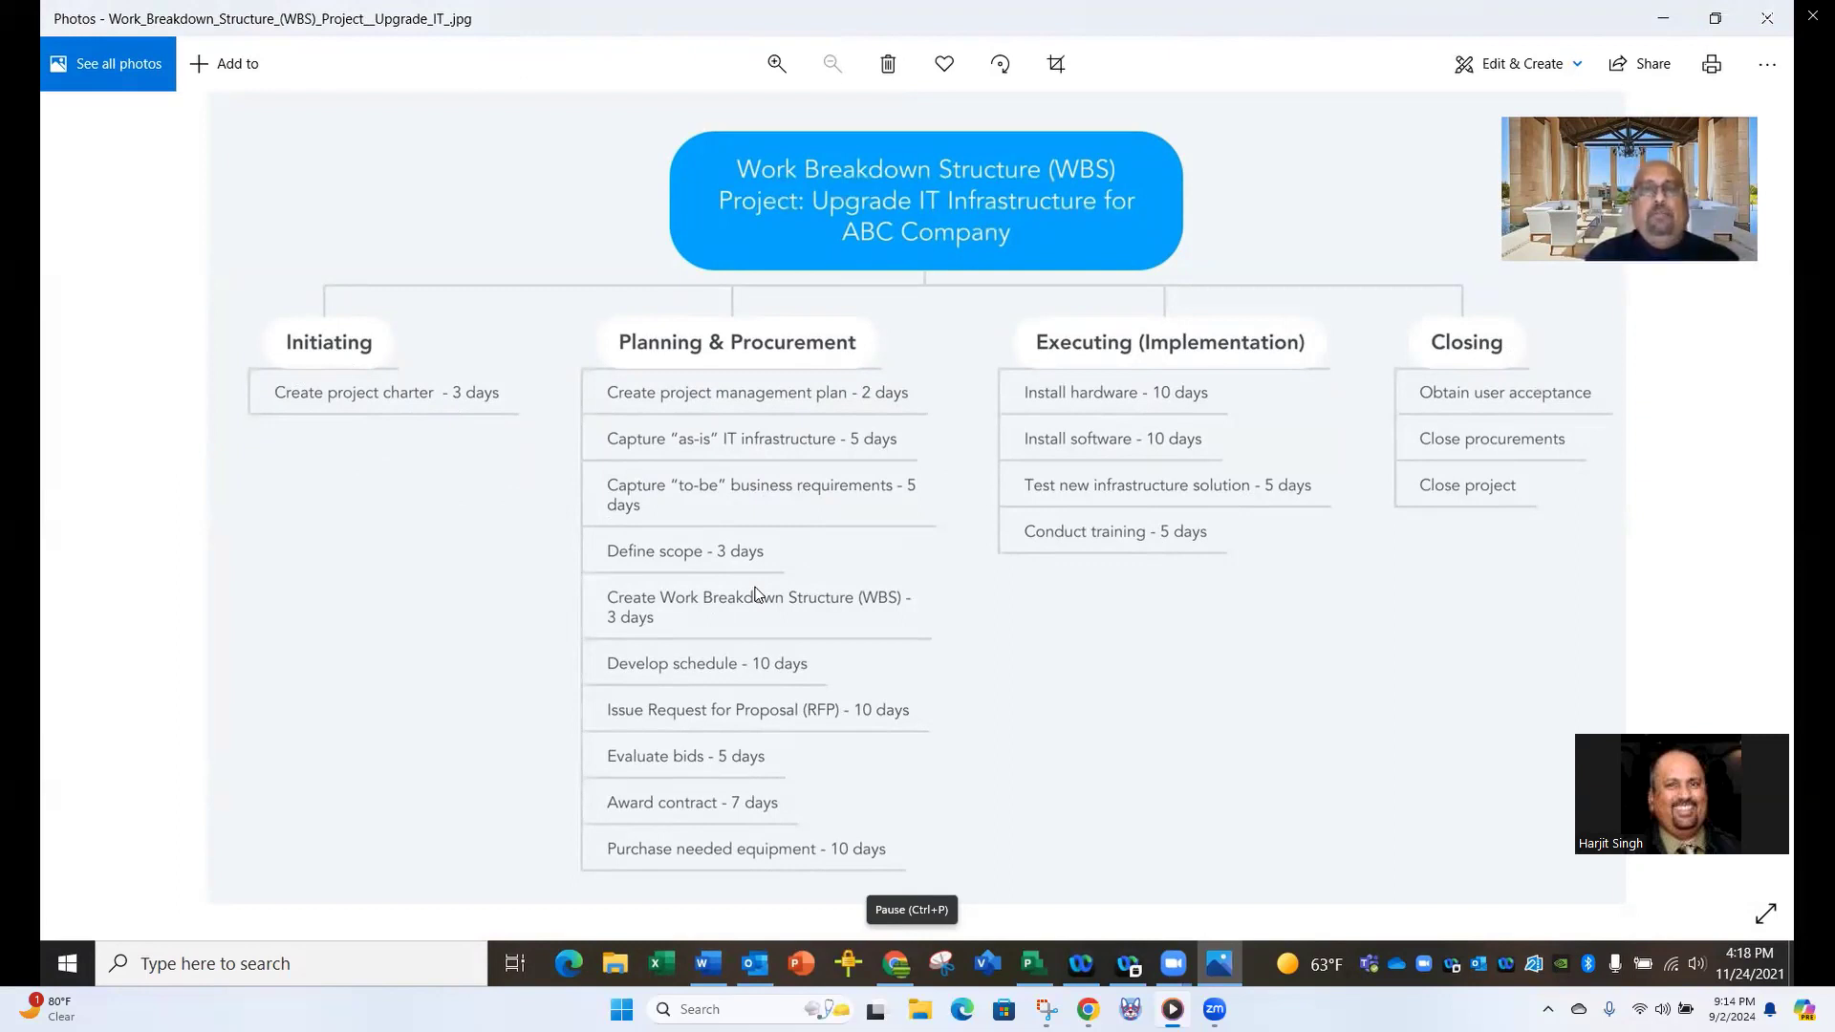
Close the WBS image and enter "Project: Upgrade IT Infrastructure for ABC Company" as the first task in Microsoft Project.
{"action": "left_click", "coordinate": [1764, 23]}
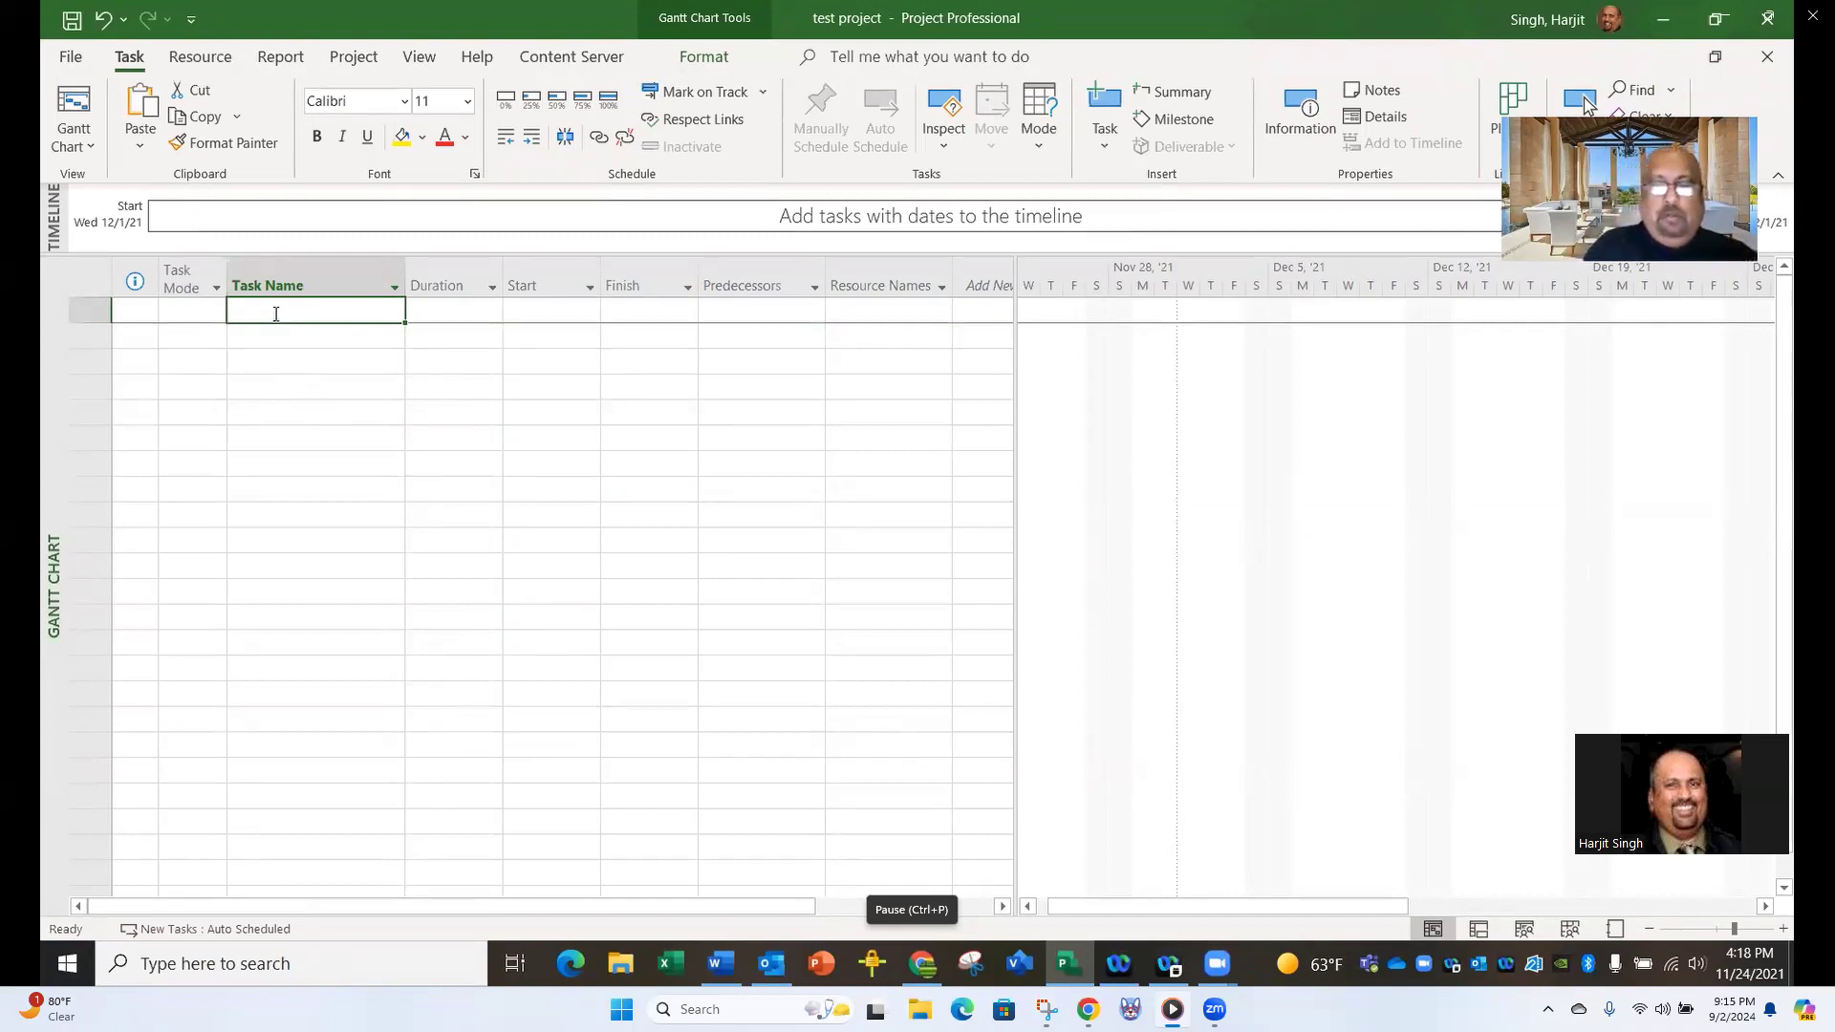
{"action": "type", "text": "Projec"}
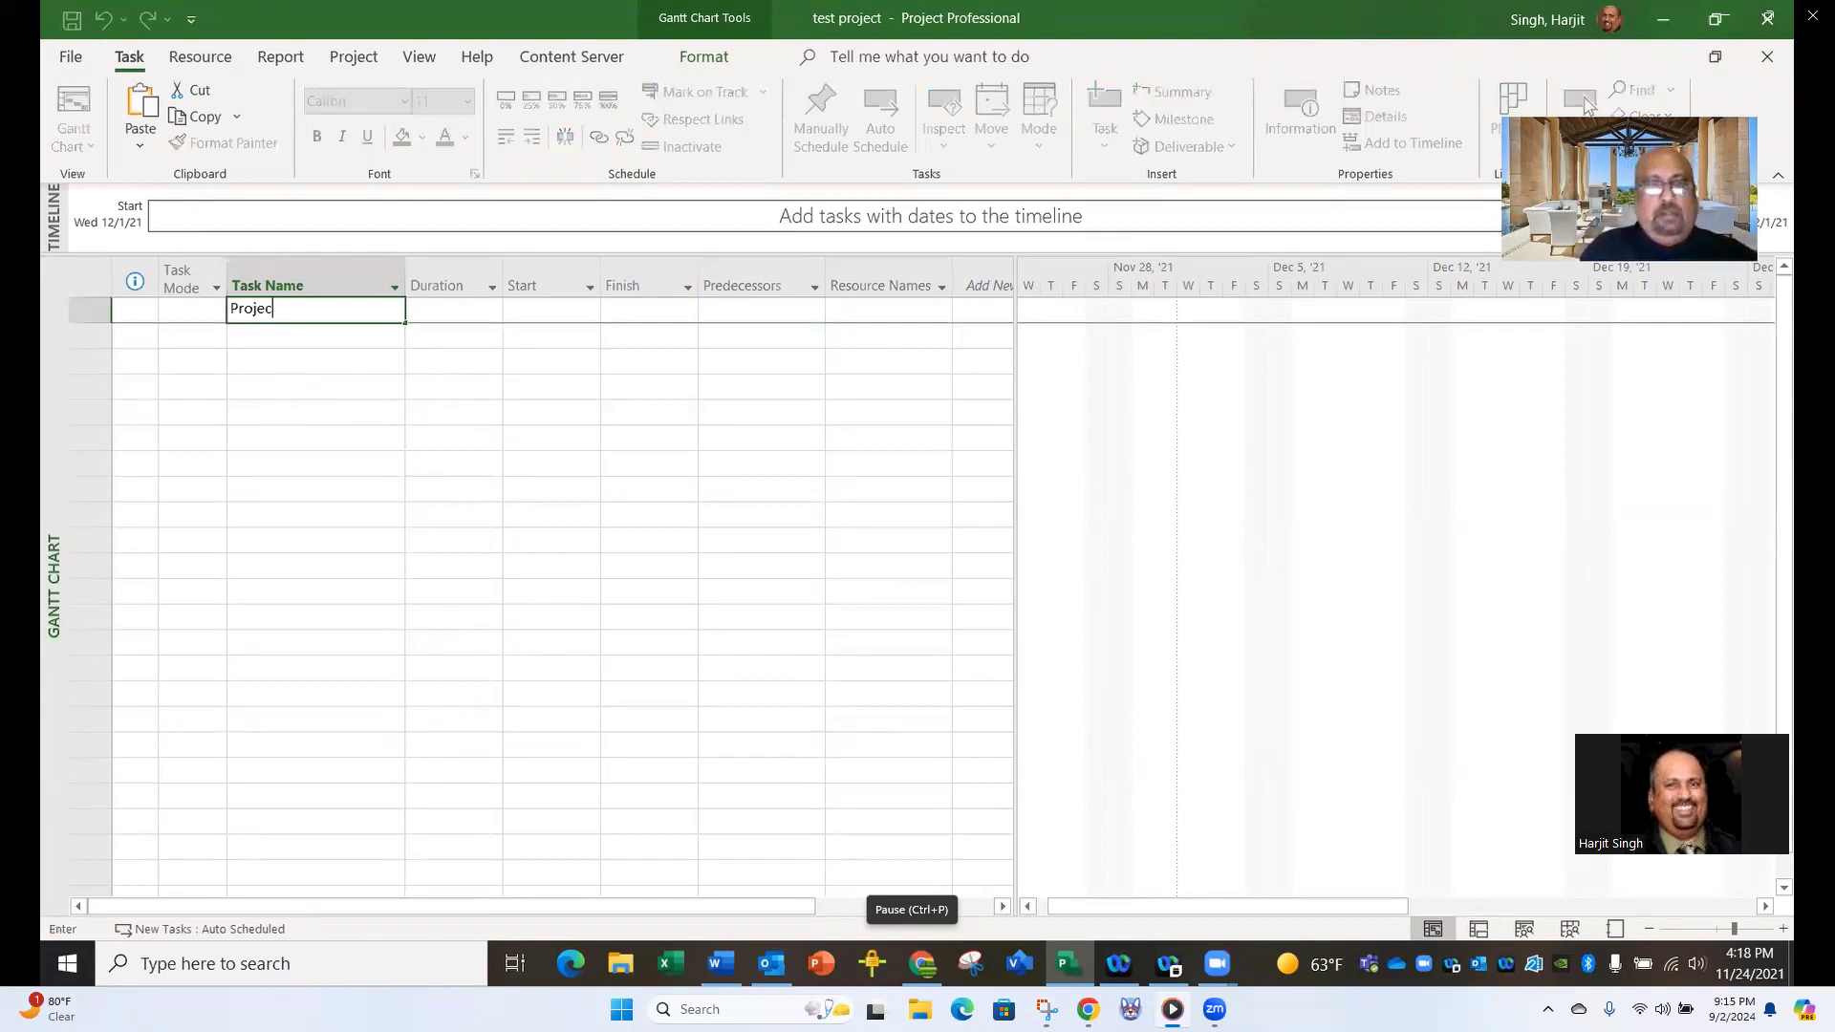
{"action": "type", "text": "t:"}
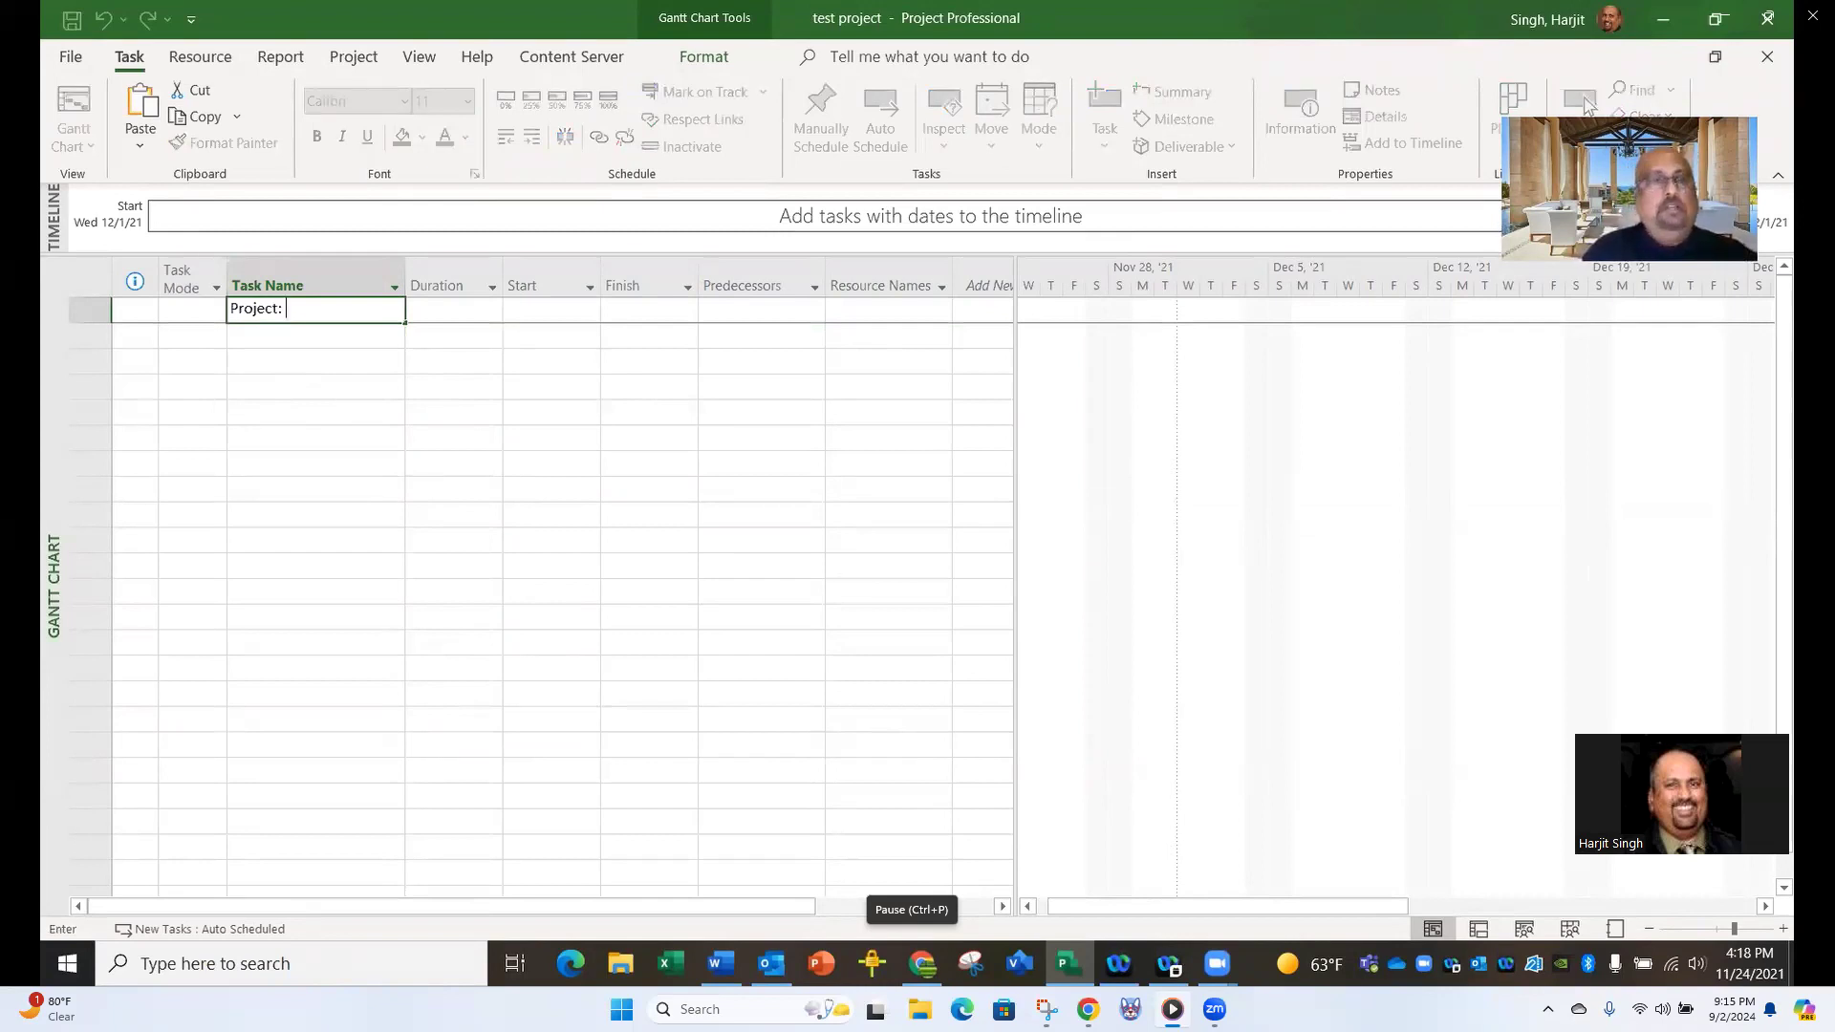
{"action": "type", "text": " Upgra"}
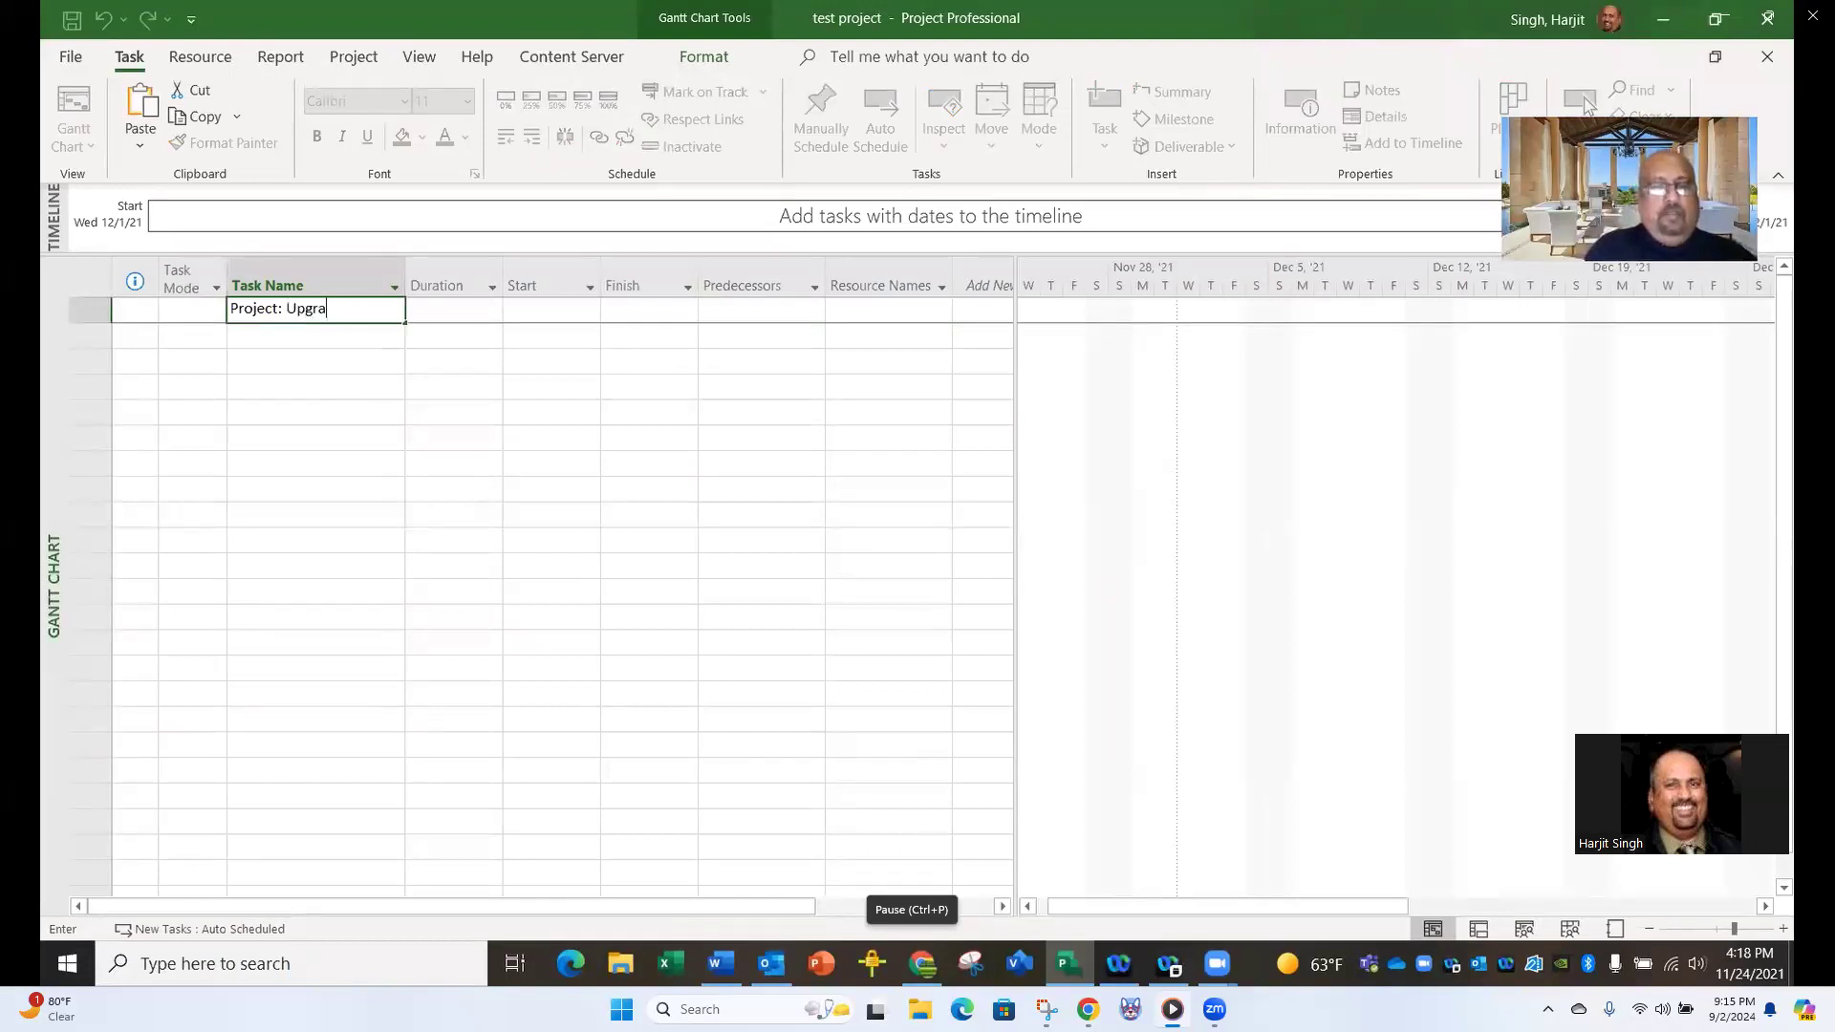
{"action": "type", "text": "de IT In"}
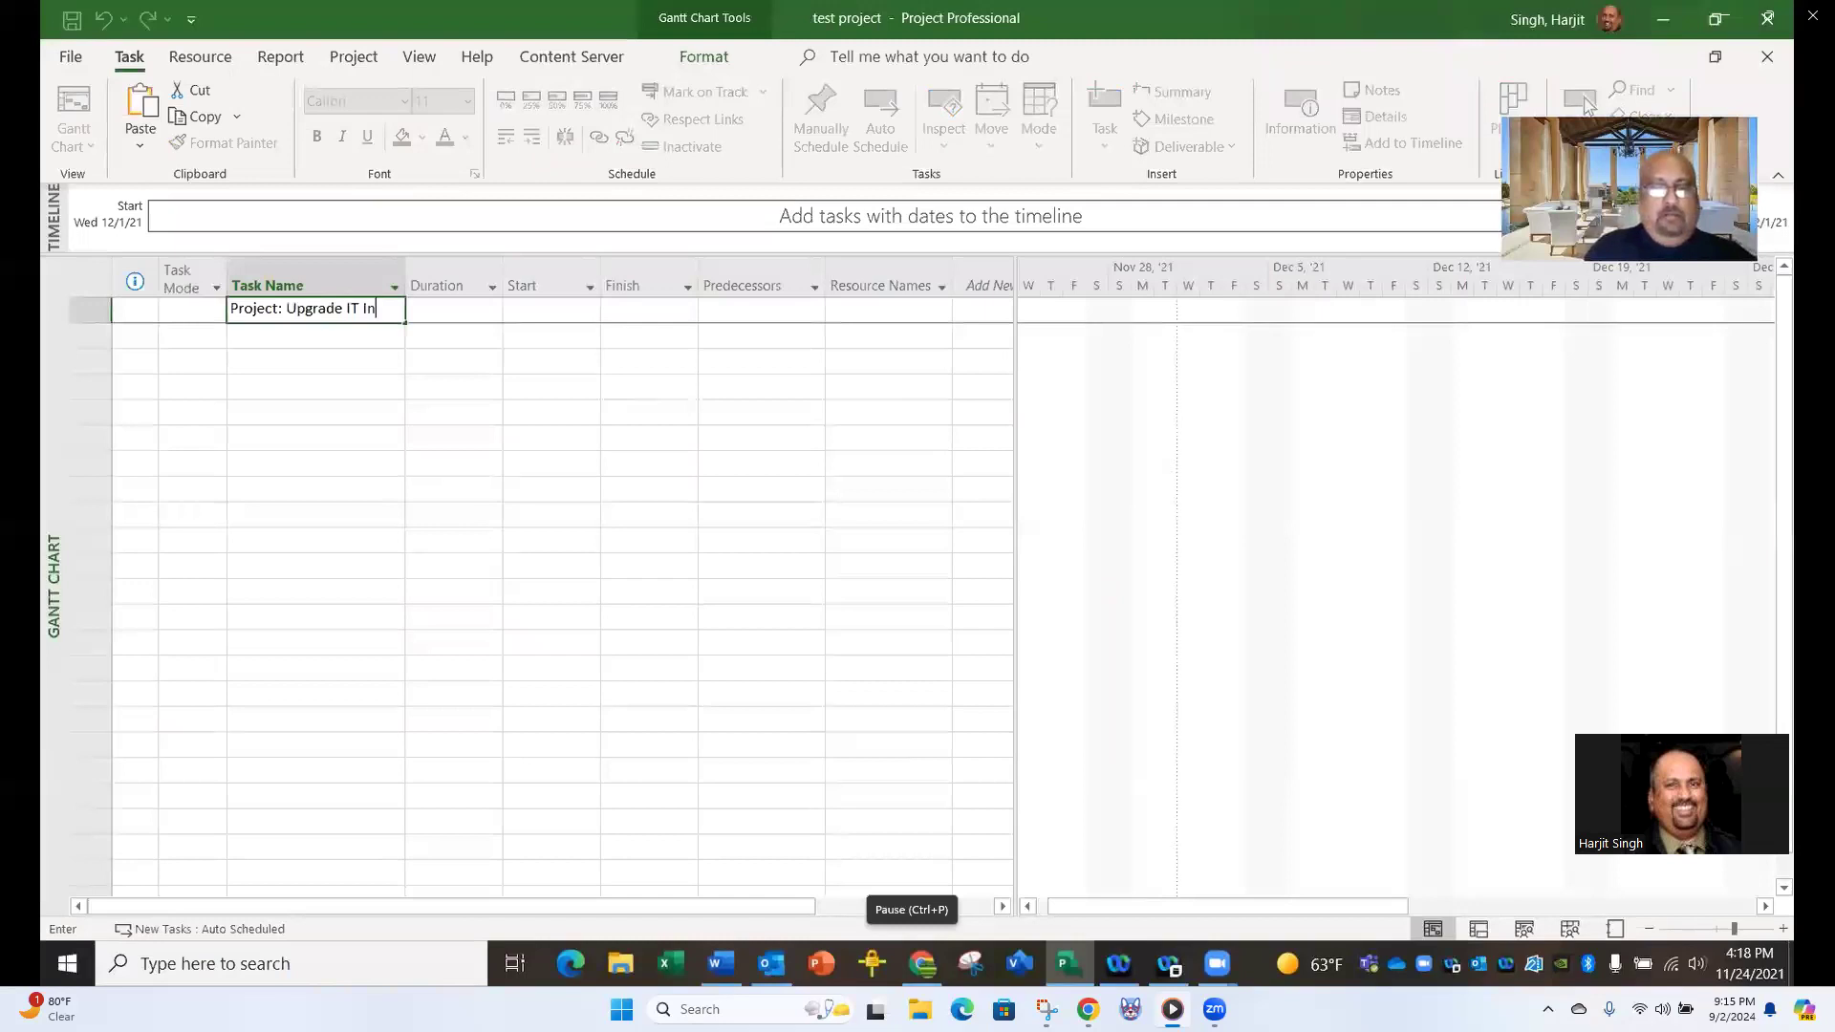
{"action": "type", "text": "frastructure"}
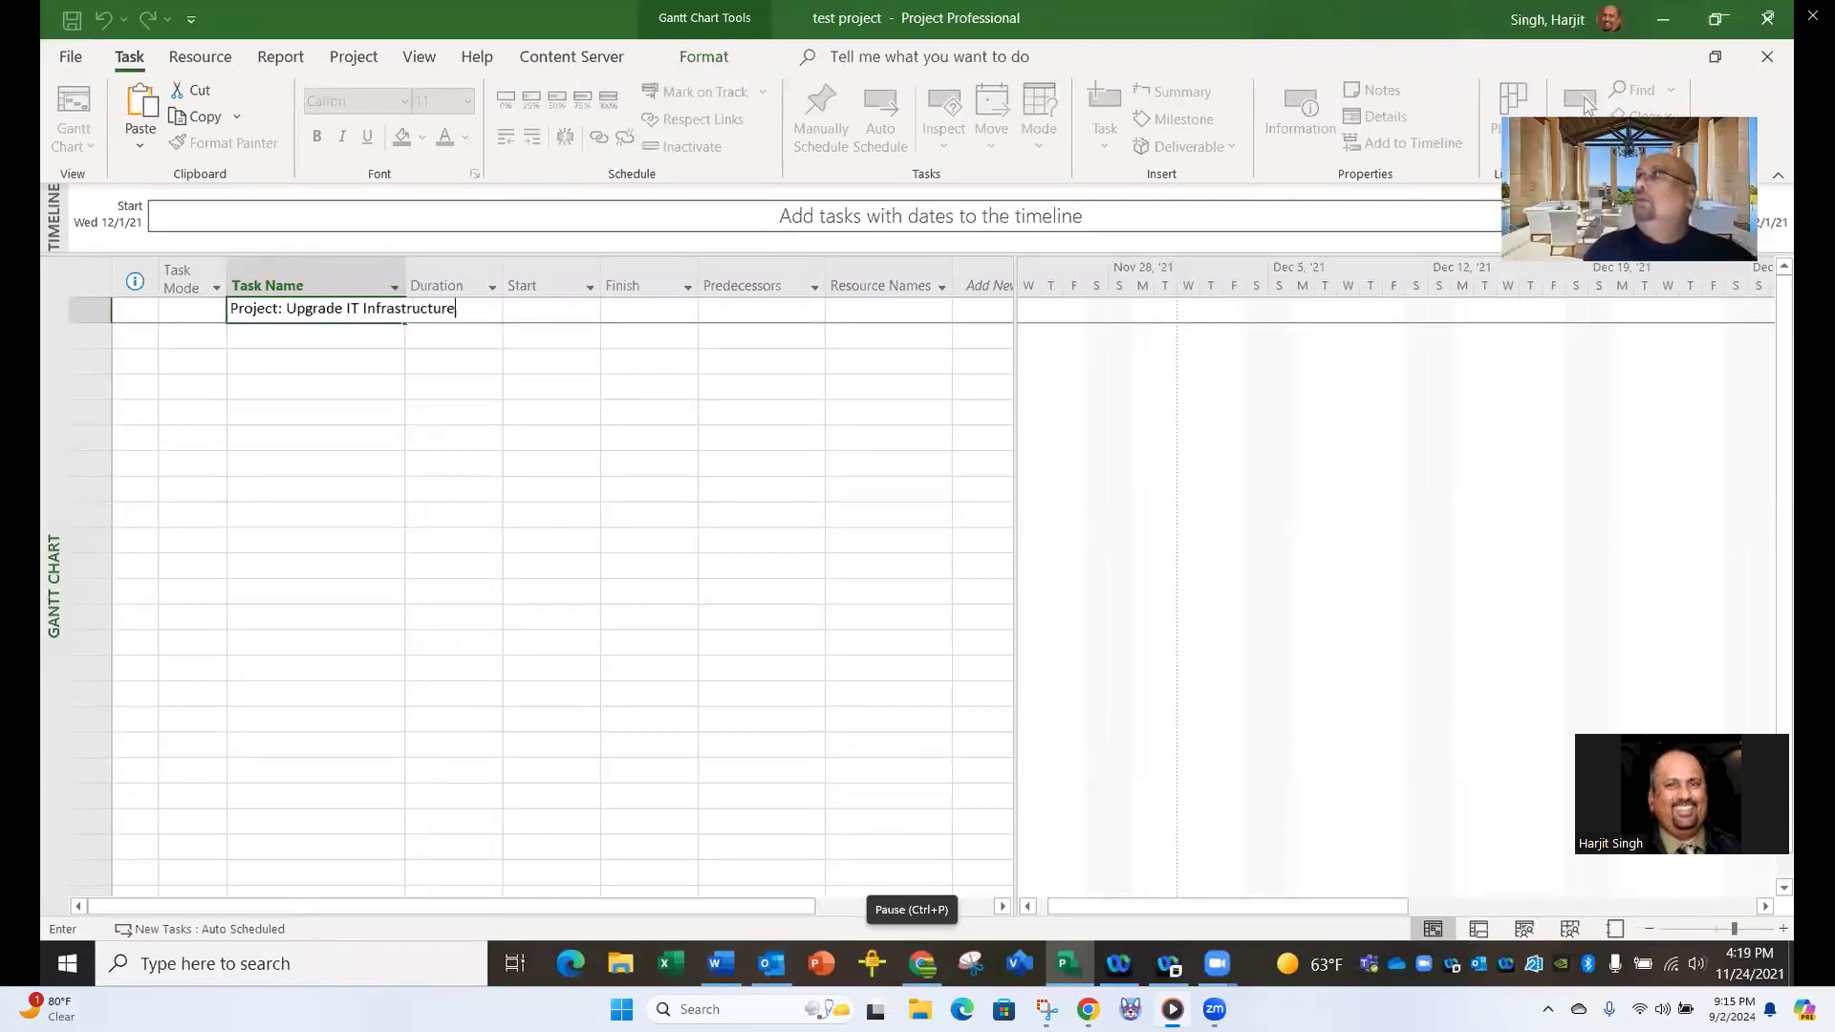
{"action": "type", "text": " for"}
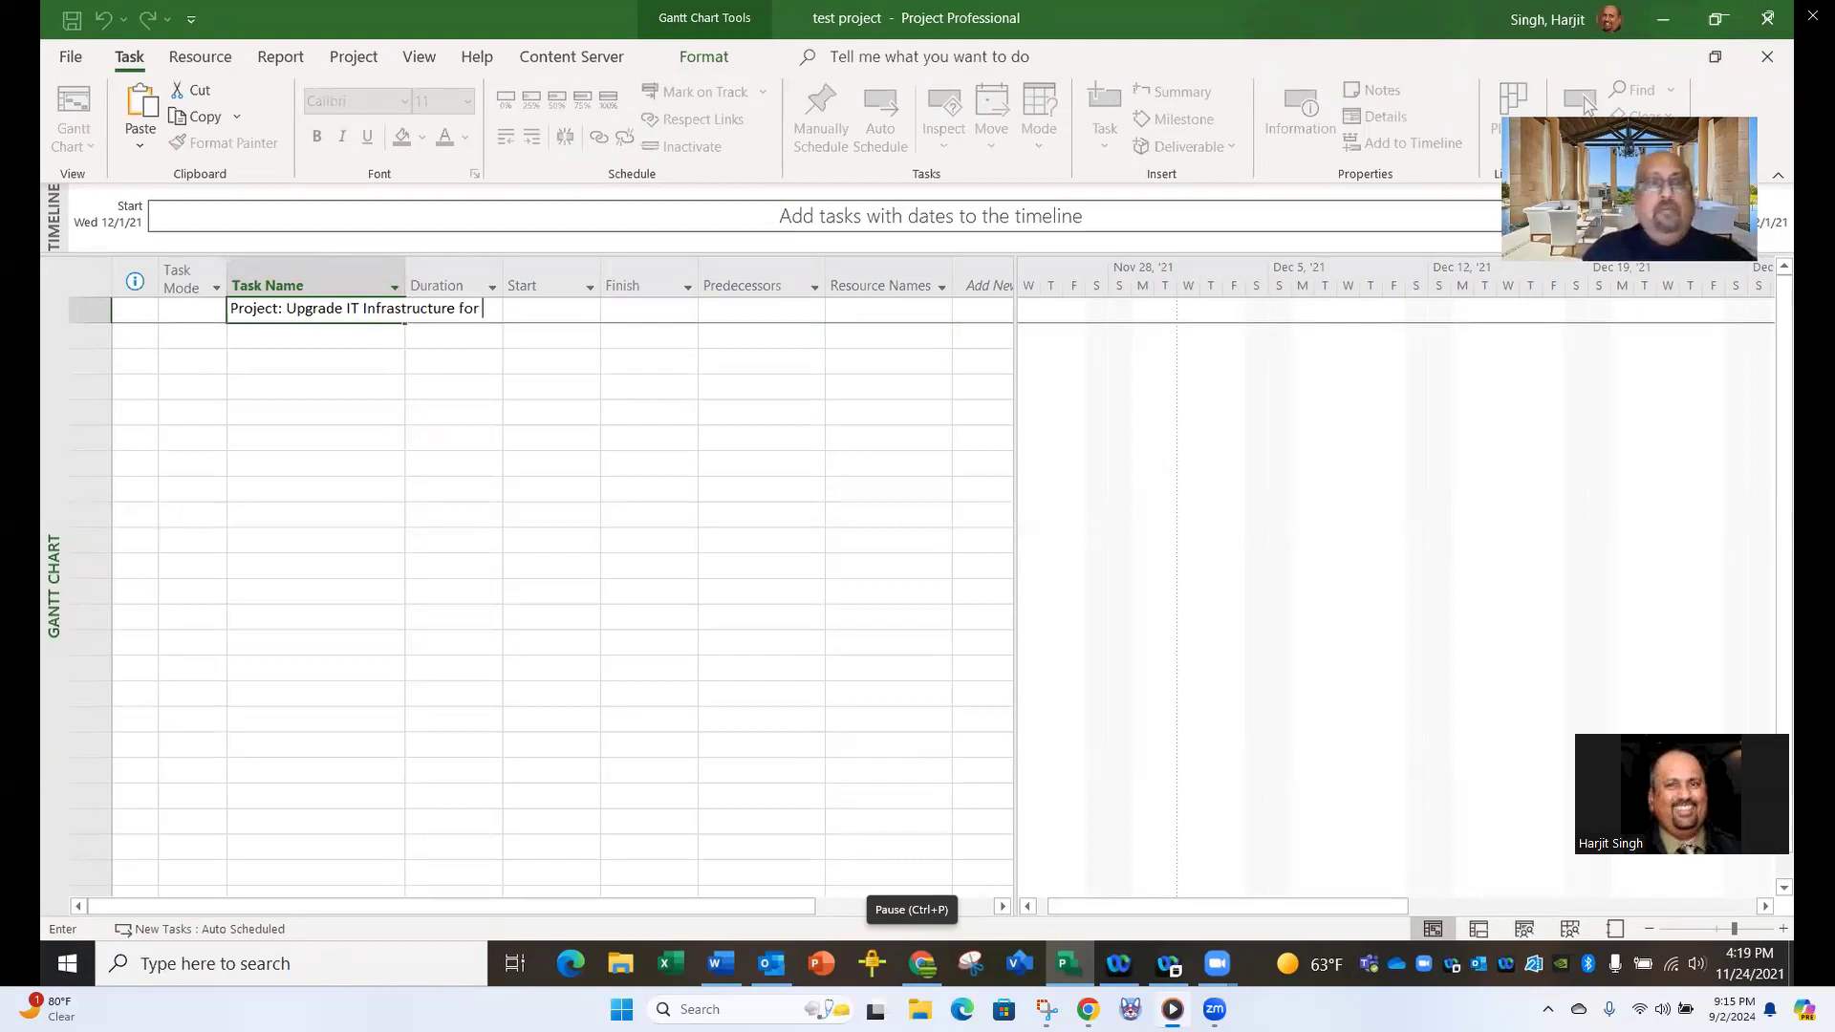
{"action": "type", "text": " AB"}
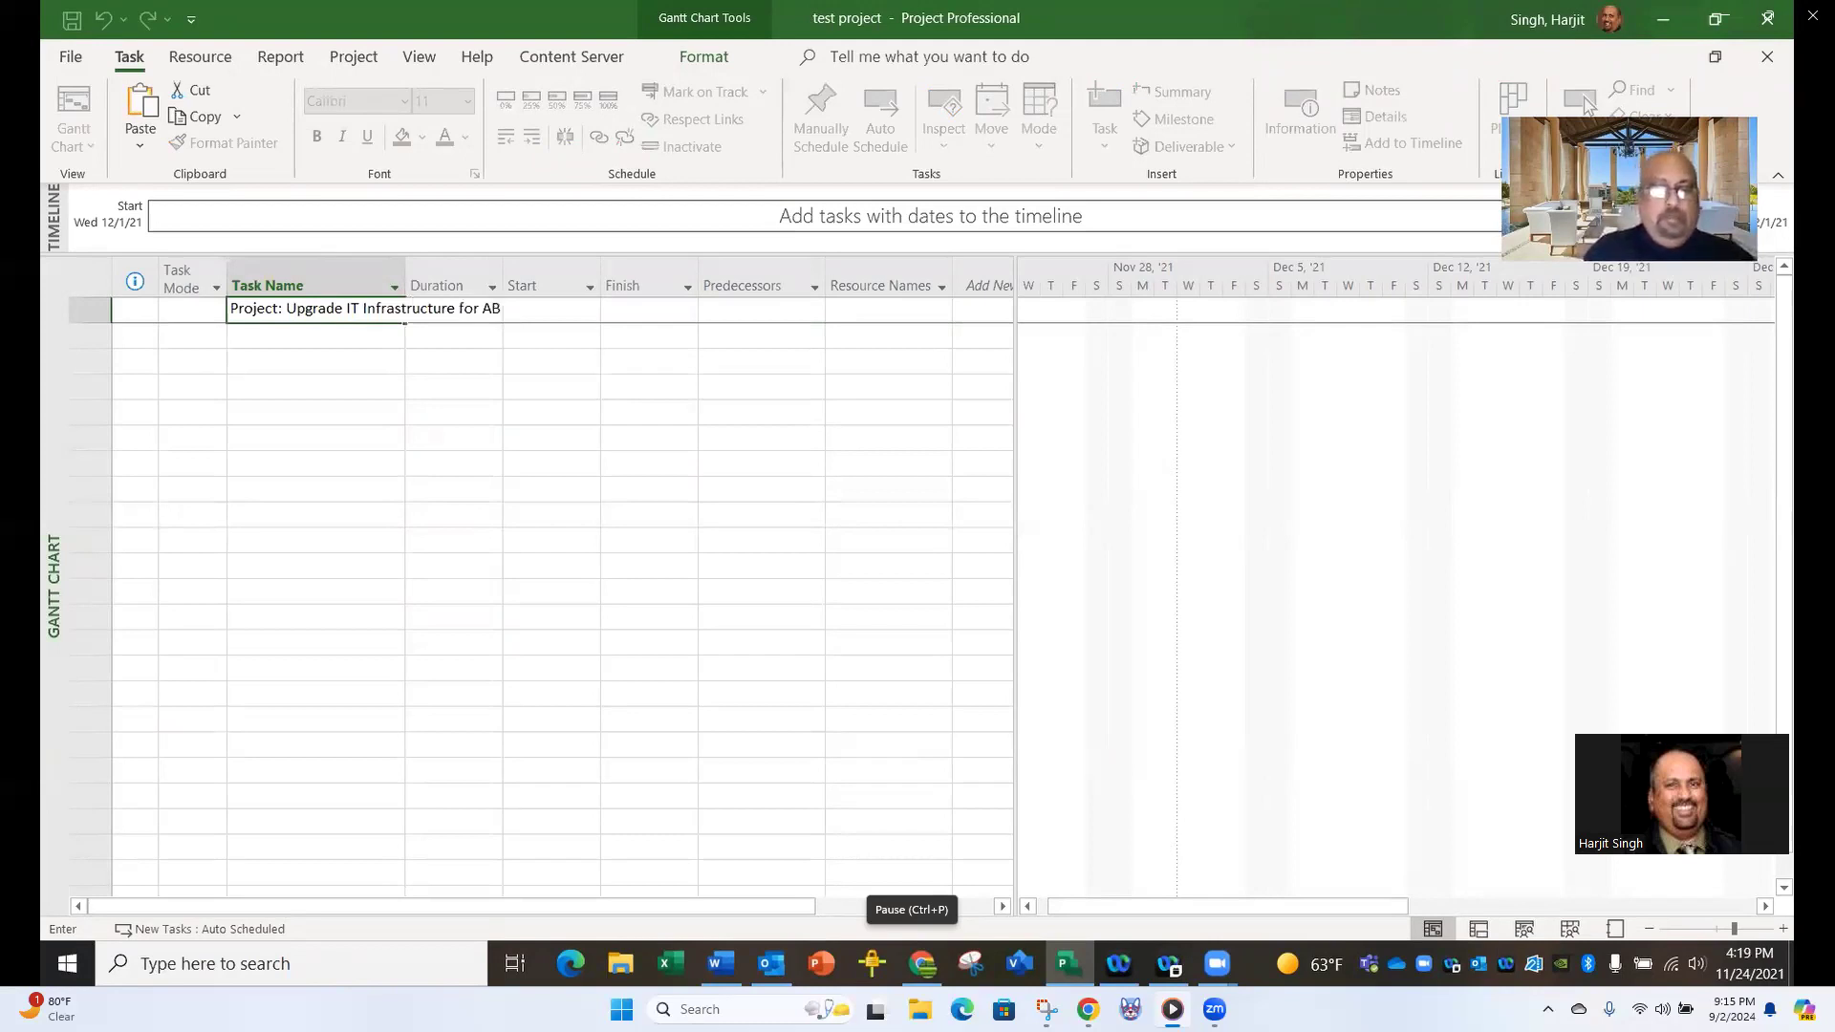
{"action": "type", "text": "C Com"}
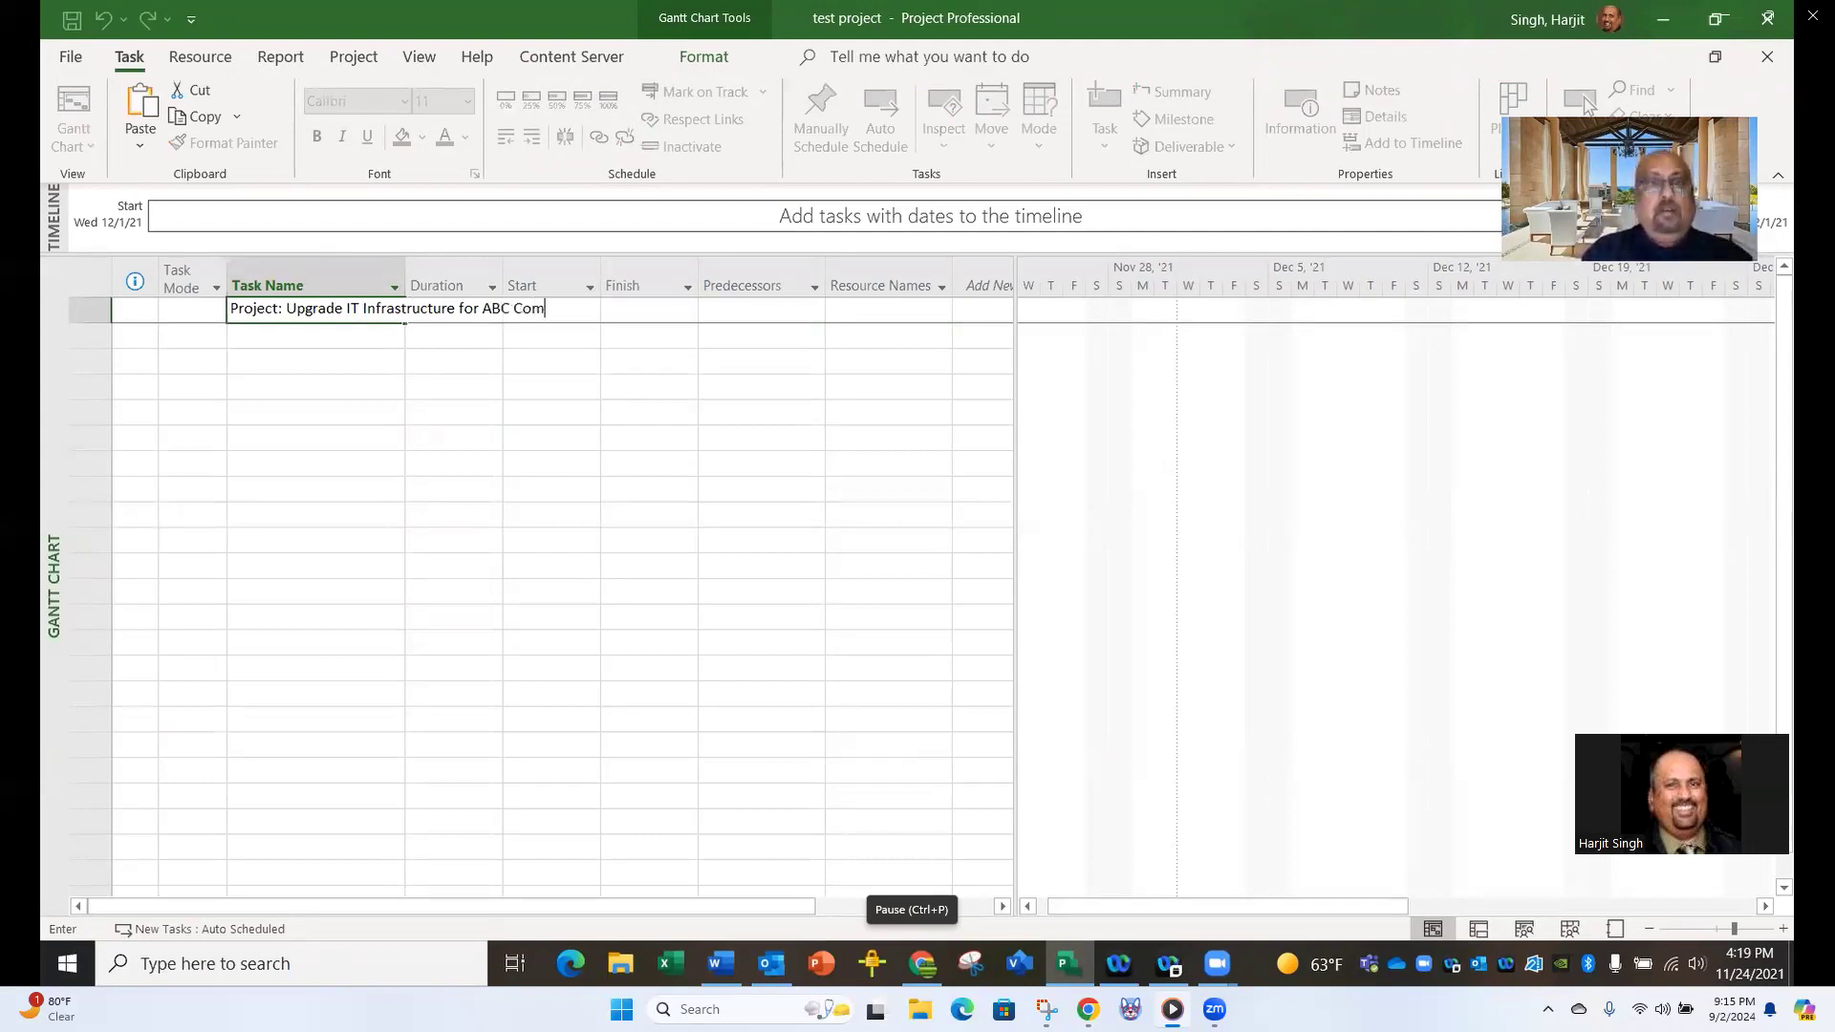
{"action": "type", "text": "pany"}
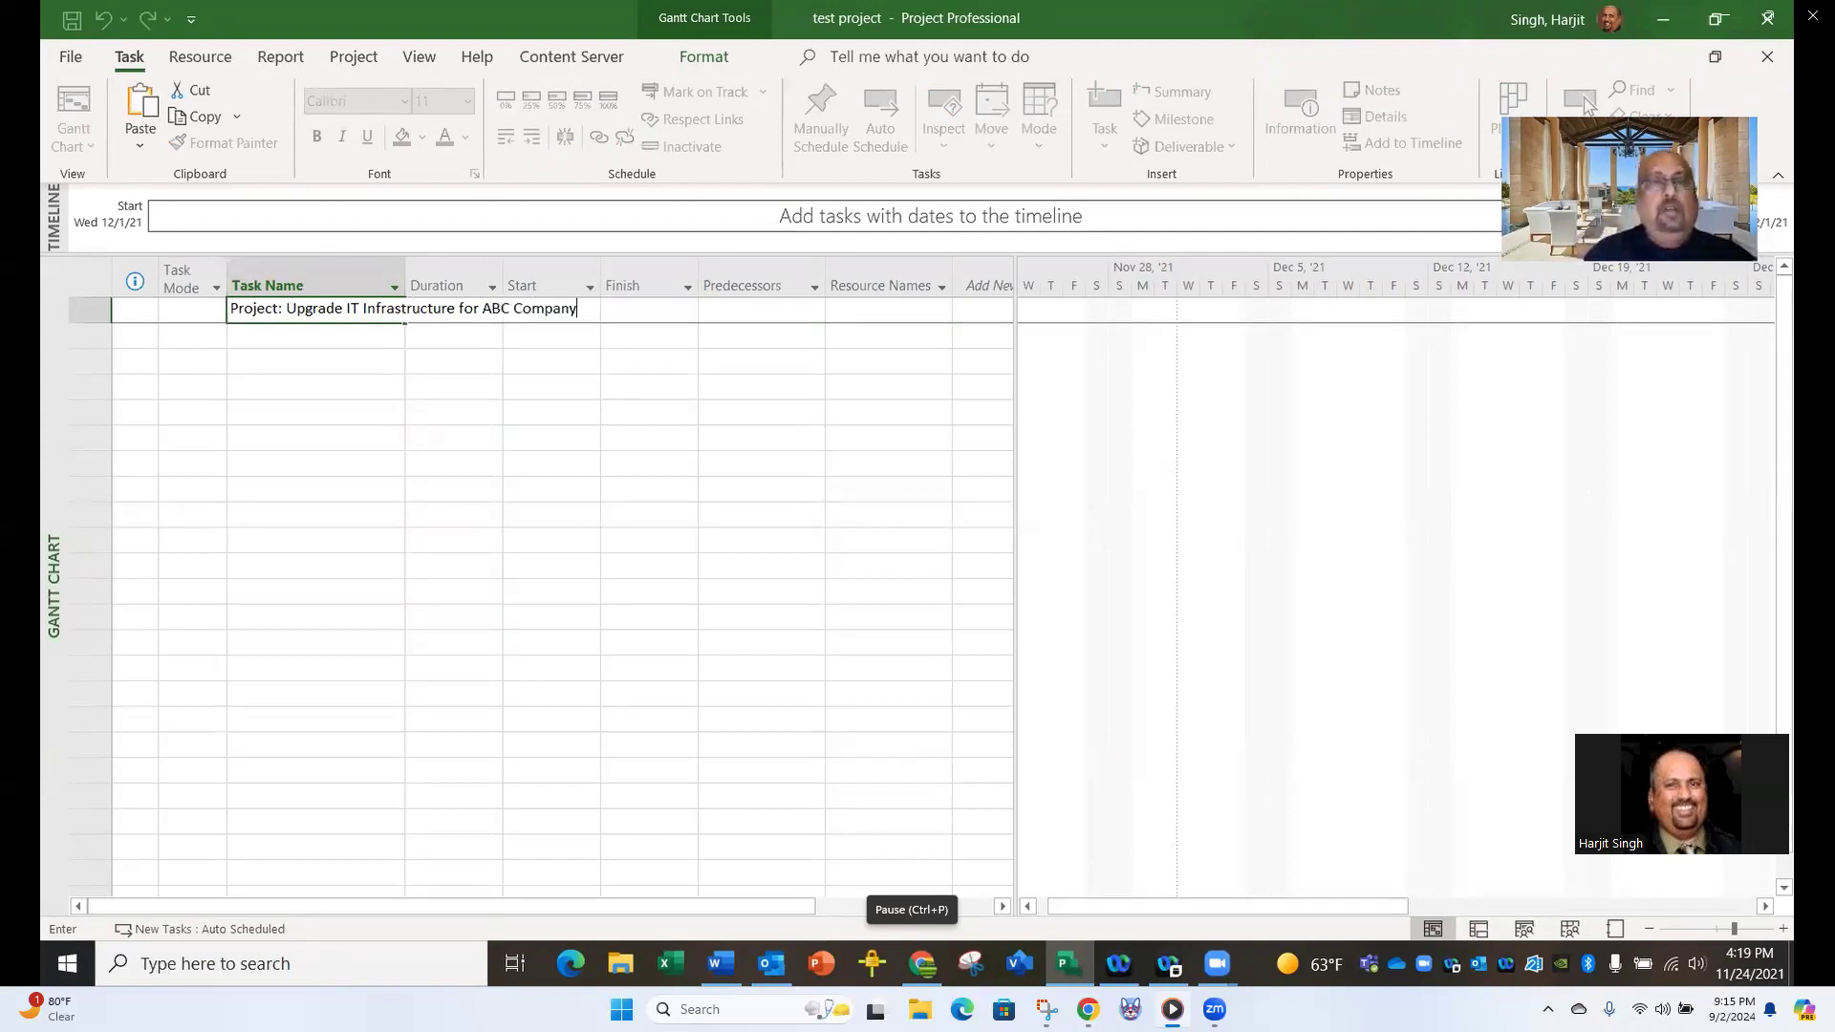
{"action": "left_click", "coordinate": [246, 341]}
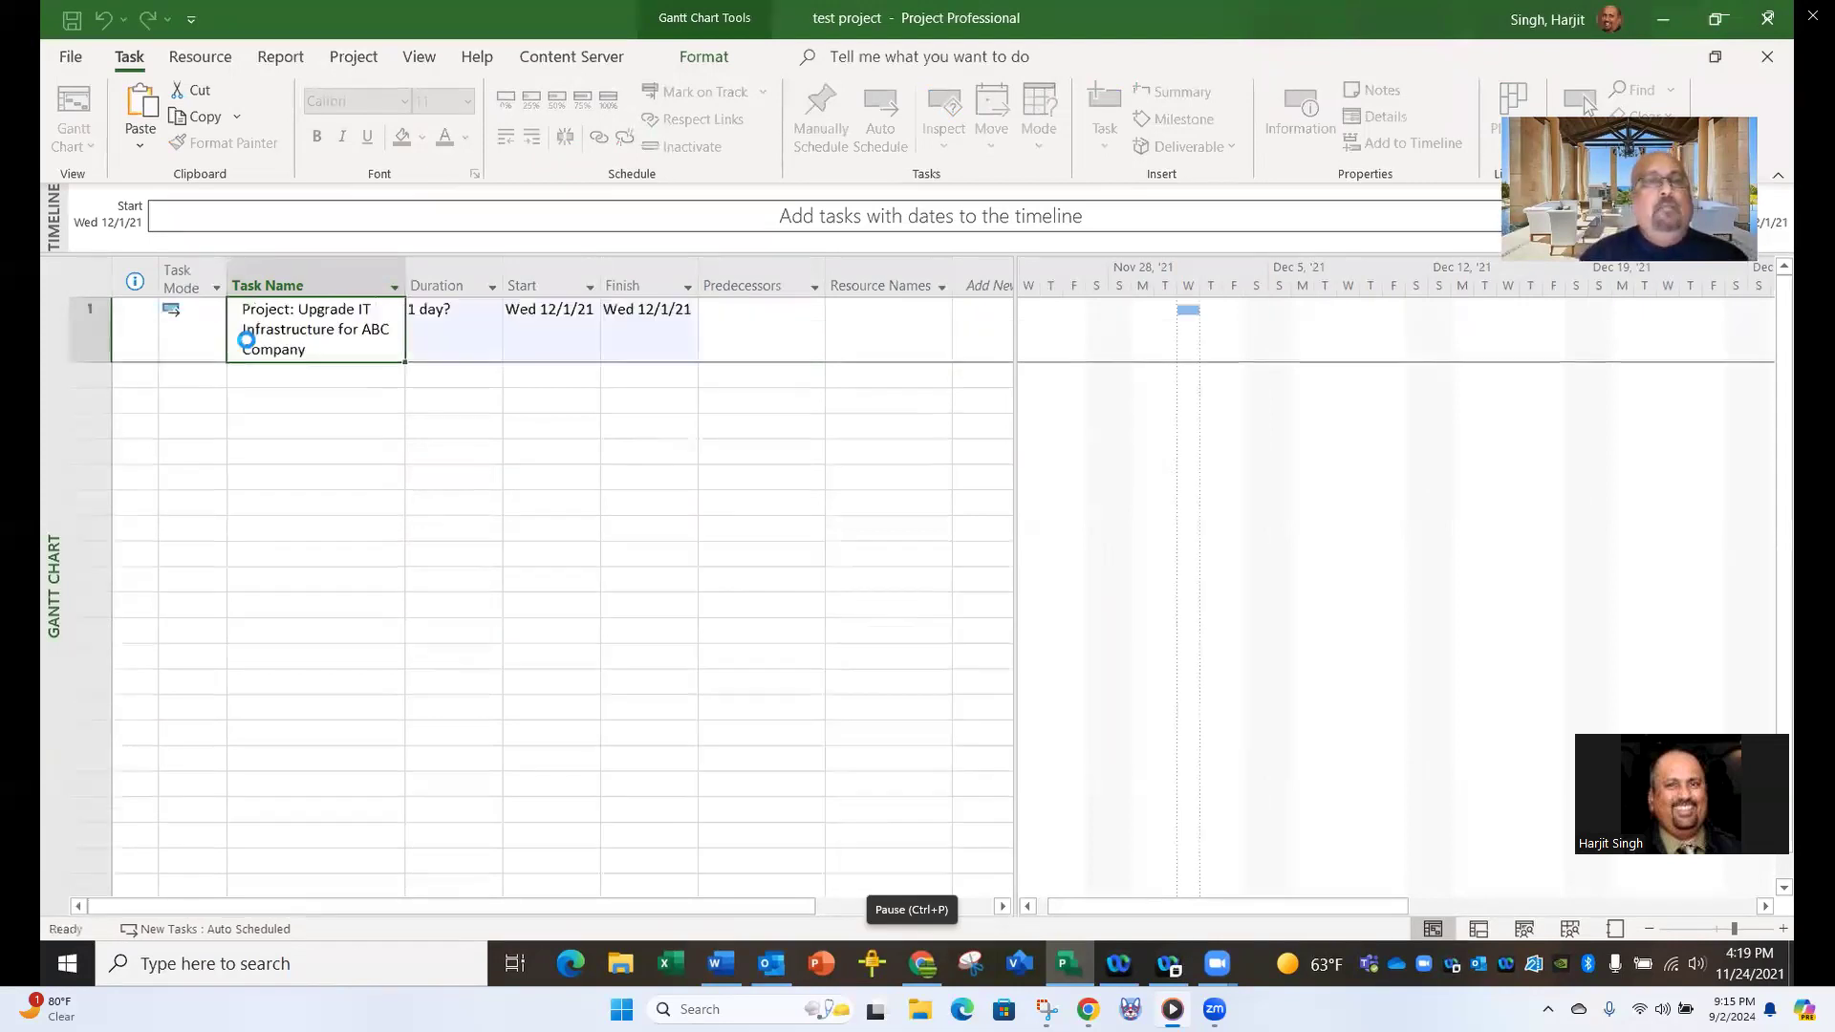
{"action": "left_click", "coordinate": [496, 476]}
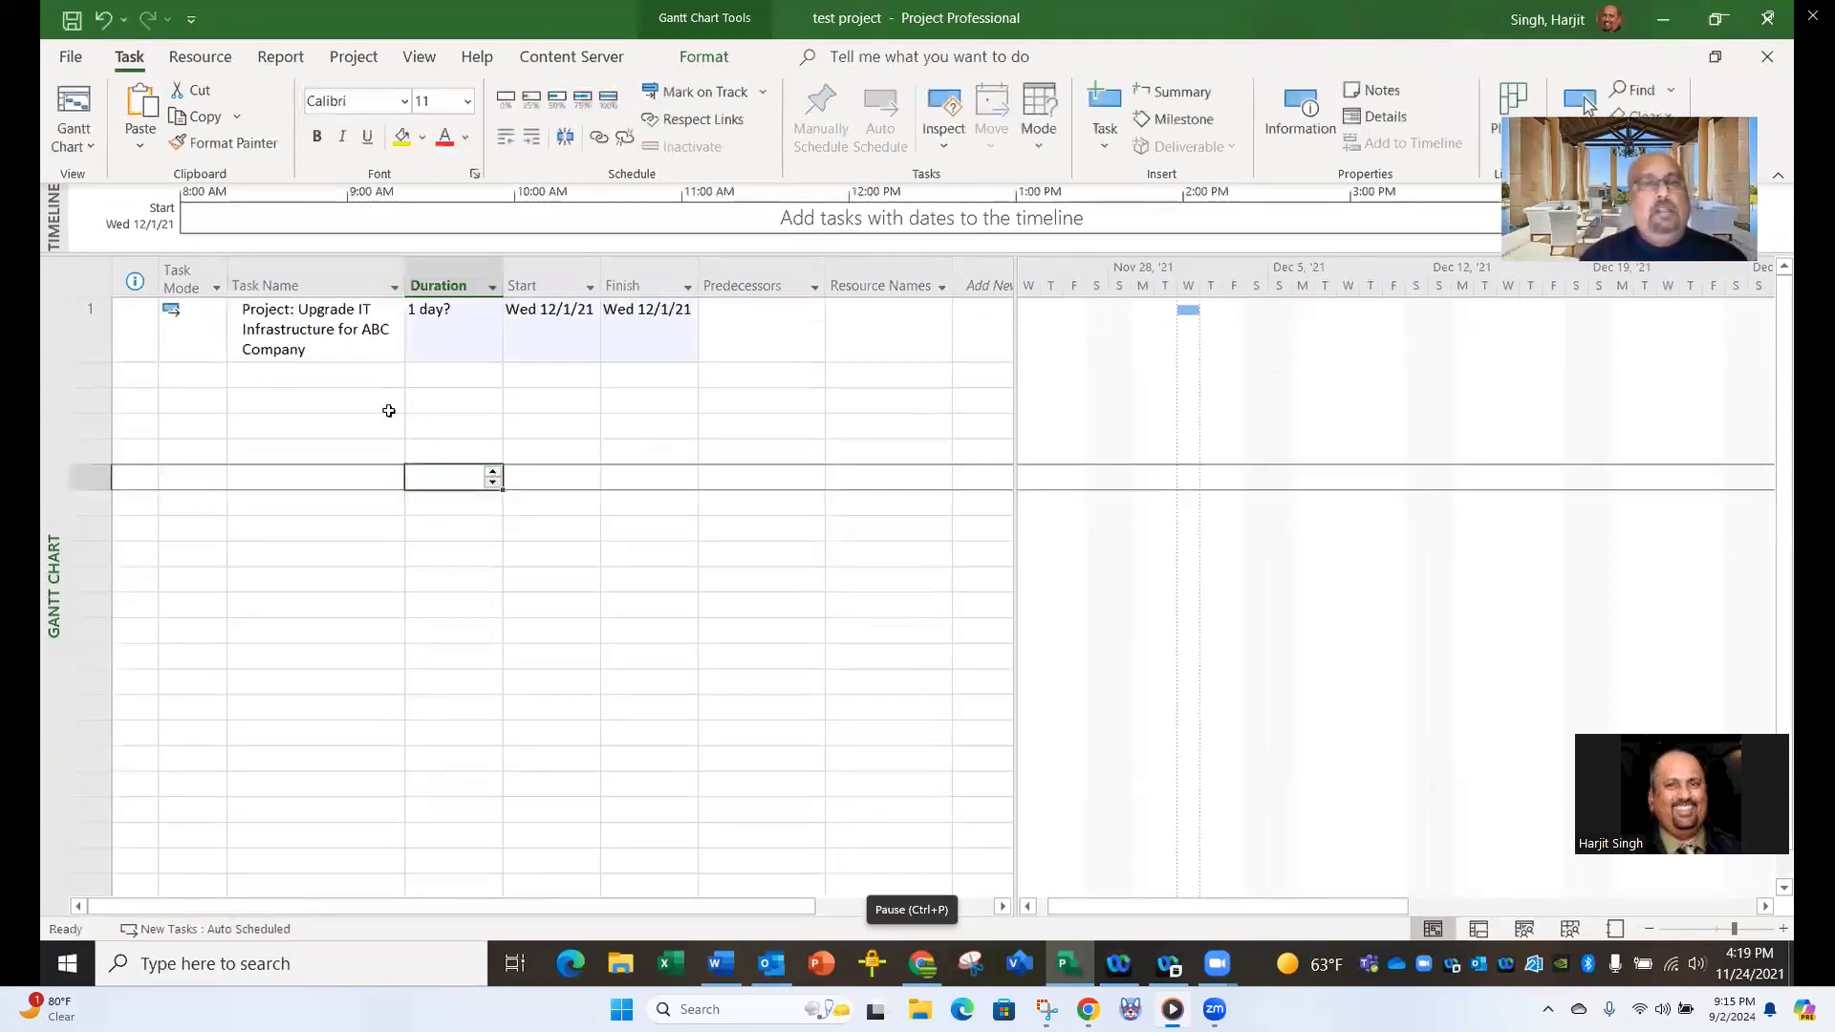
Add the tasks "Initiating" and "Create project charter" in the two rows below the project title task.
{"action": "left_click", "coordinate": [298, 379]}
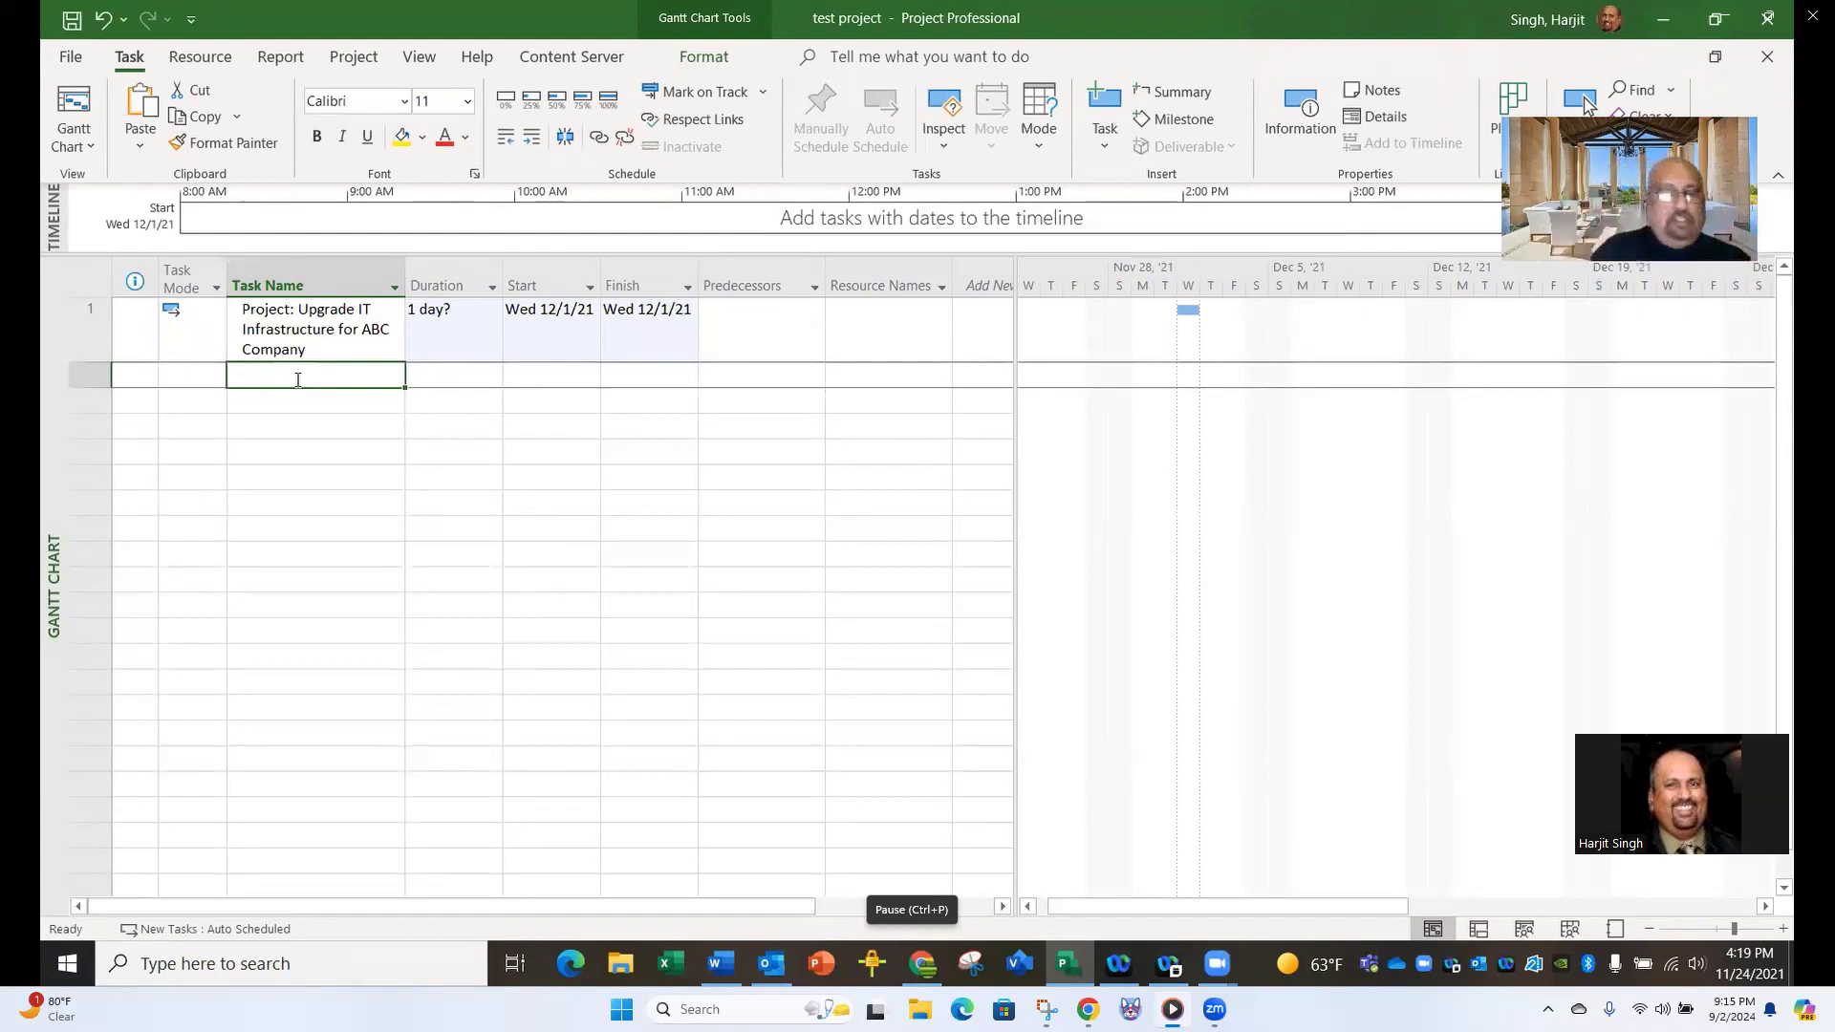
{"action": "type", "text": "Initi"}
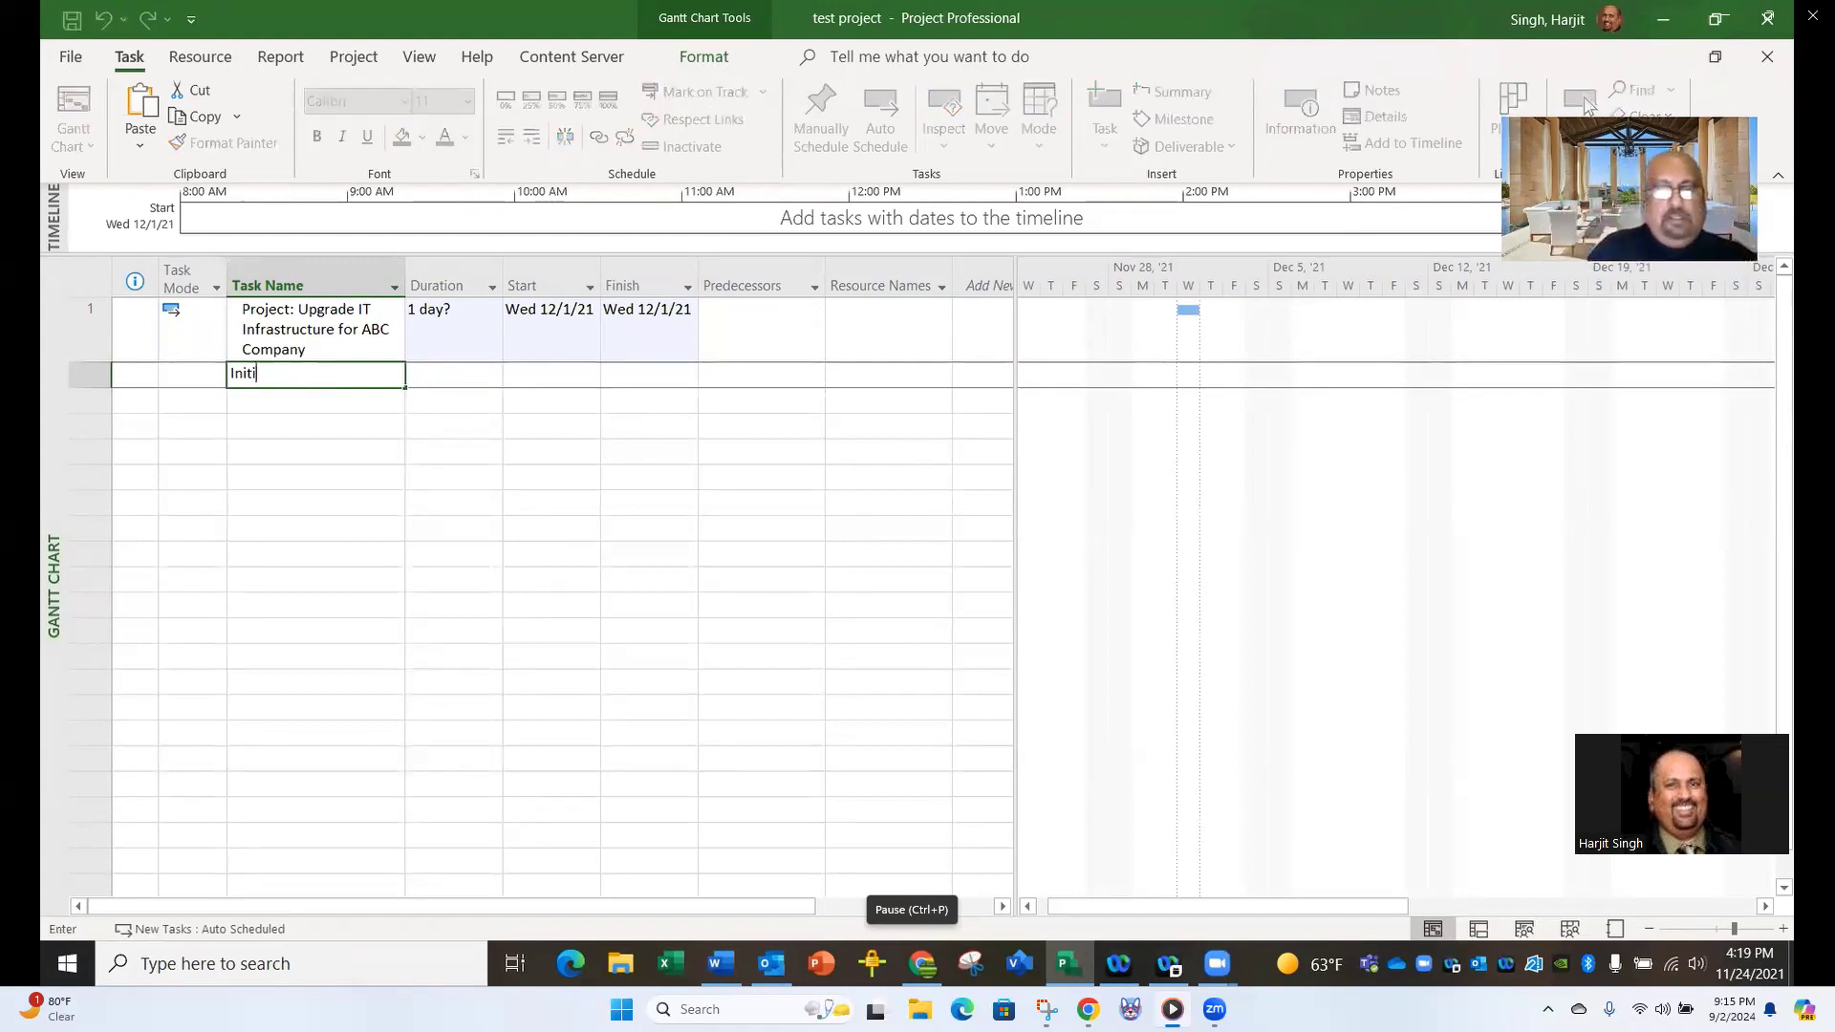
{"action": "type", "text": "ating"}
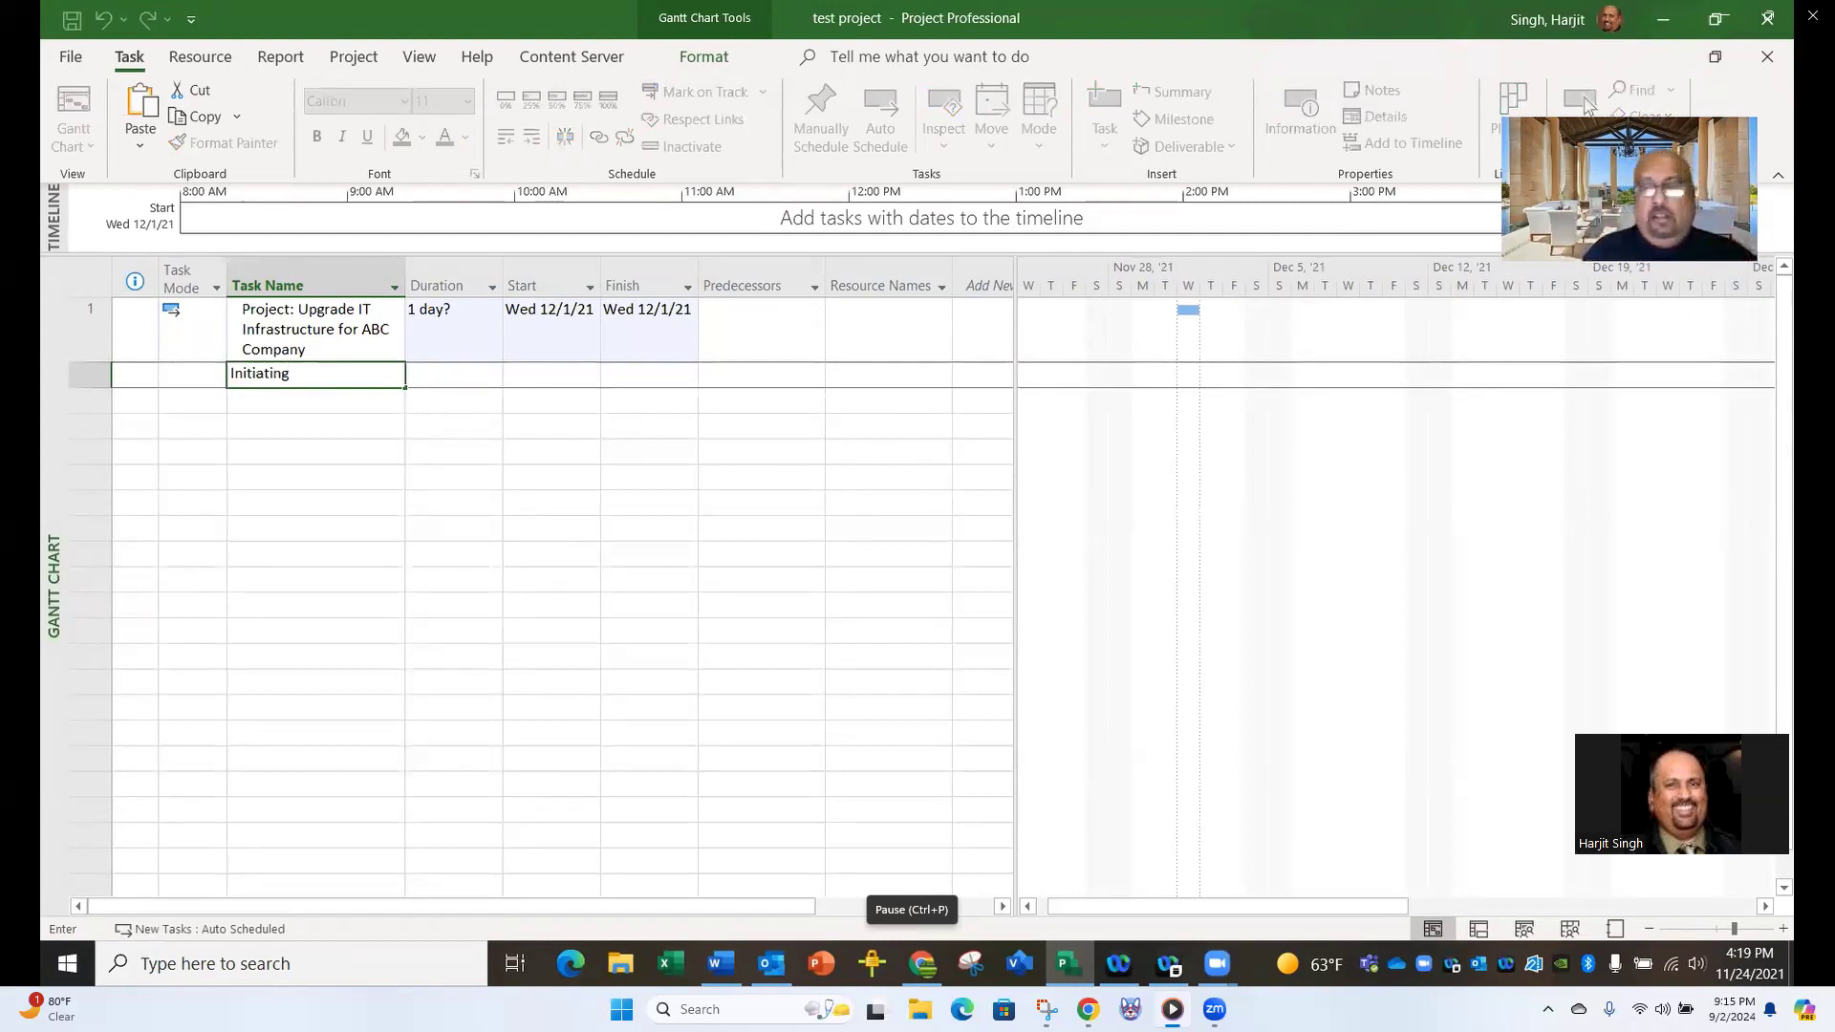
{"action": "key", "text": "Return"}
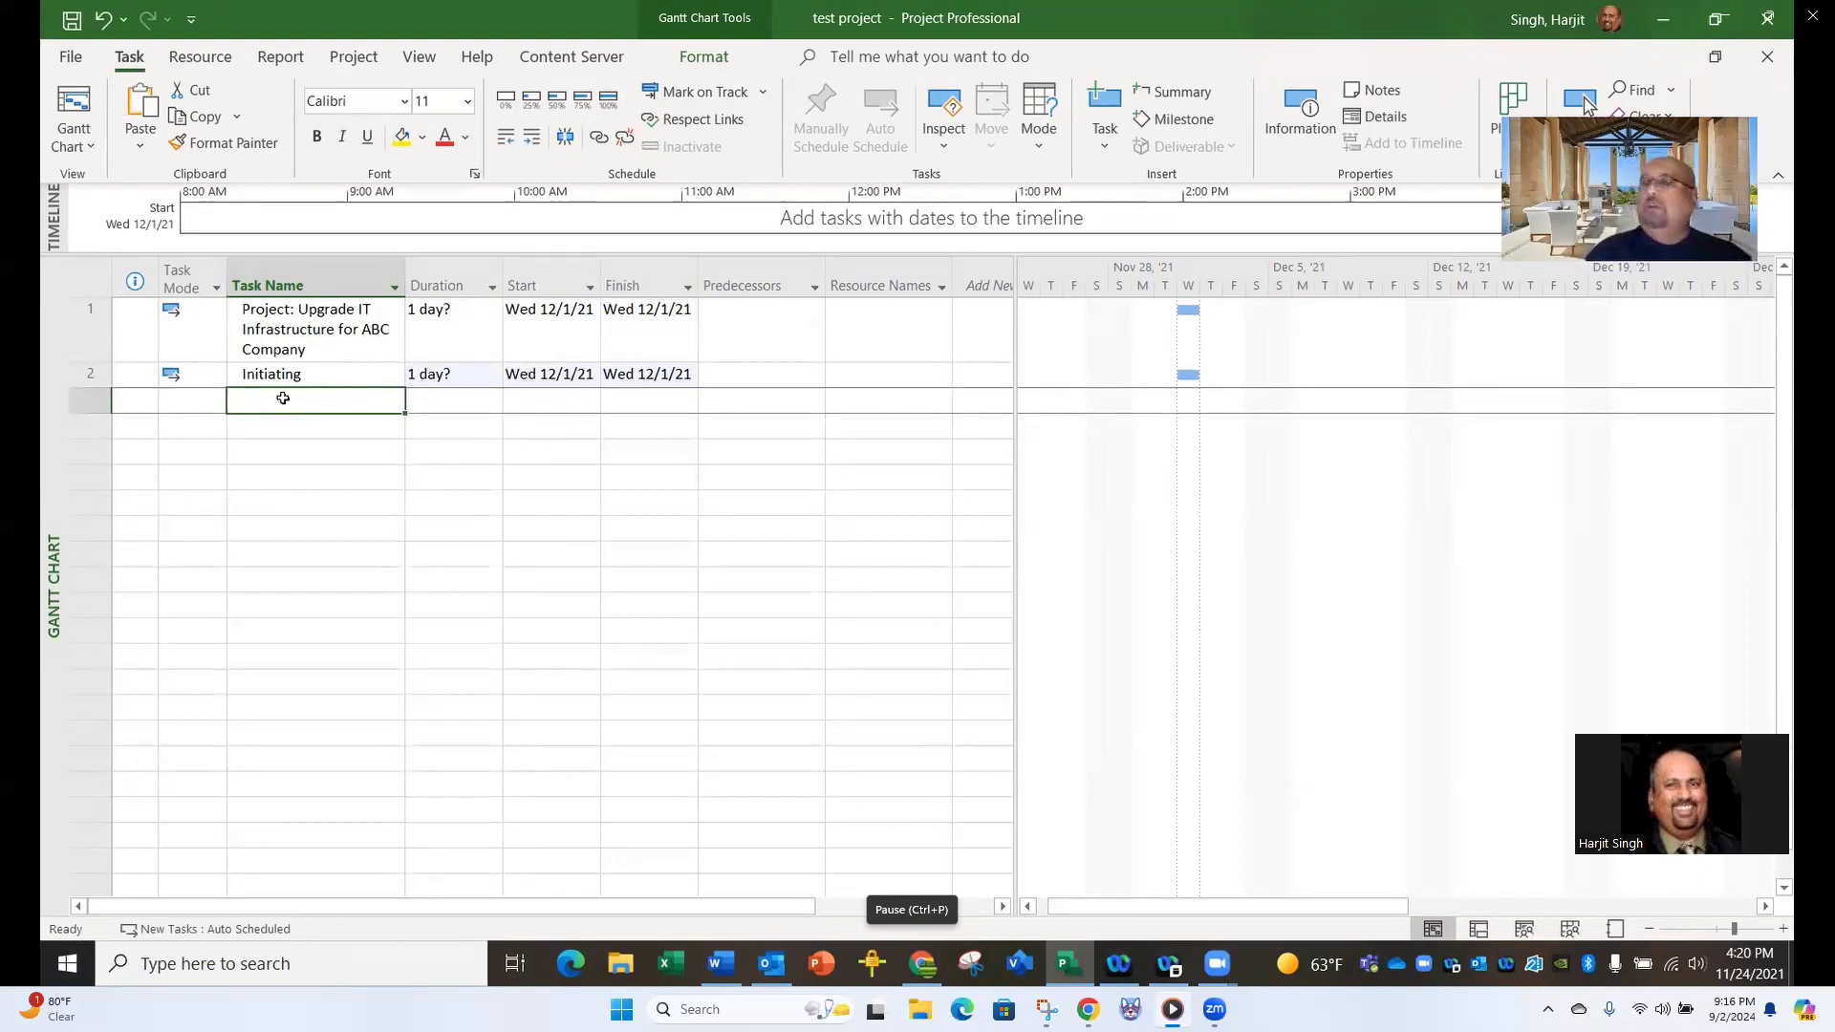
{"action": "type", "text": "Cr"}
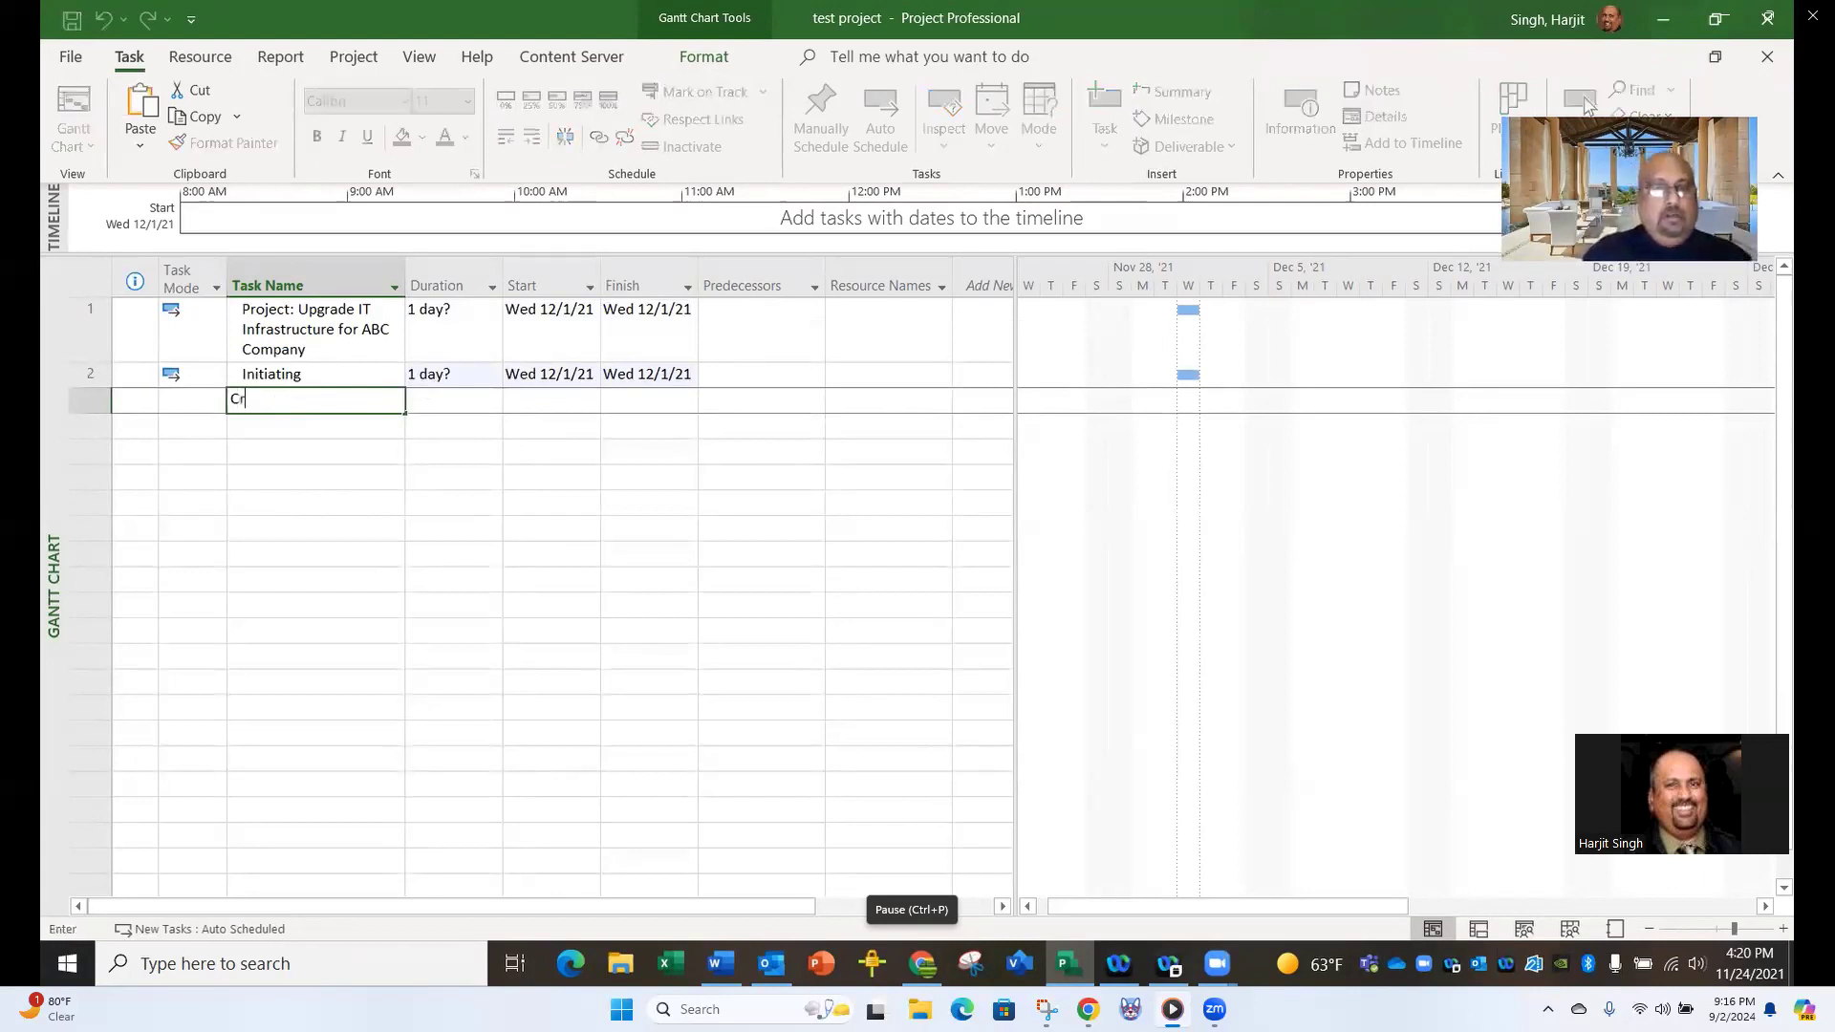
{"action": "type", "text": "eate p"}
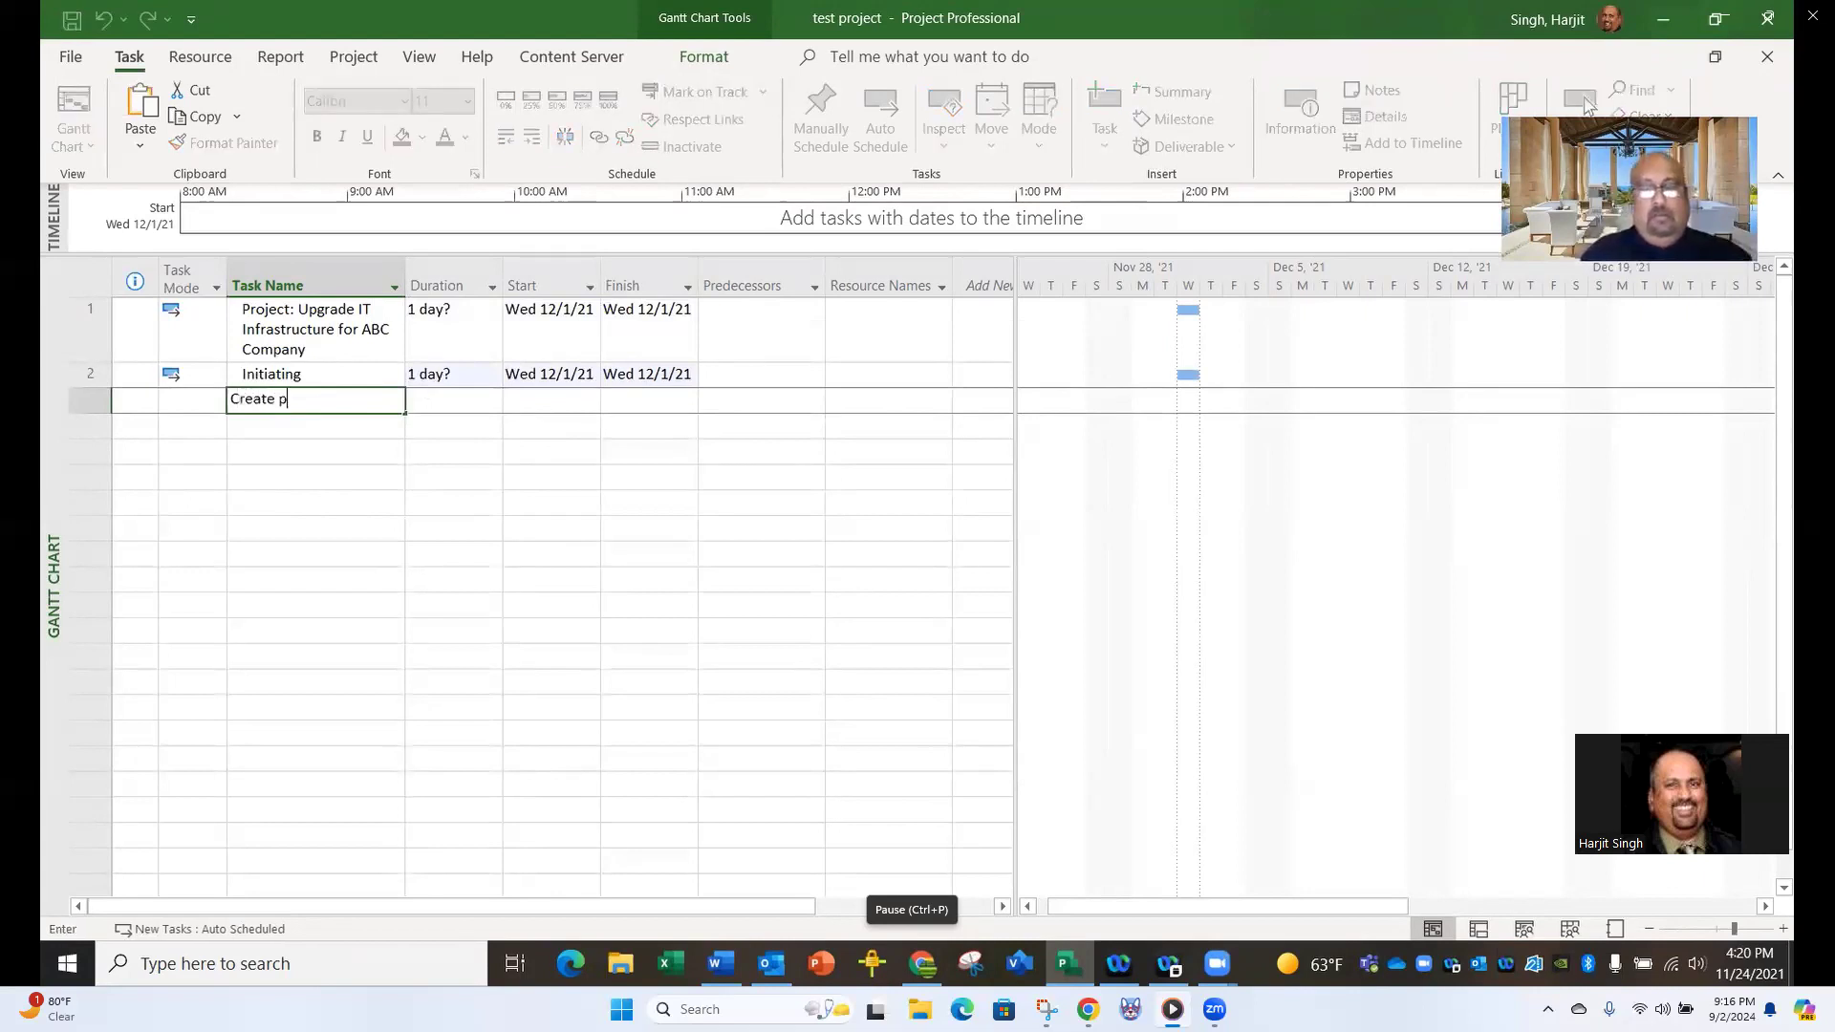
{"action": "type", "text": "roject charter"}
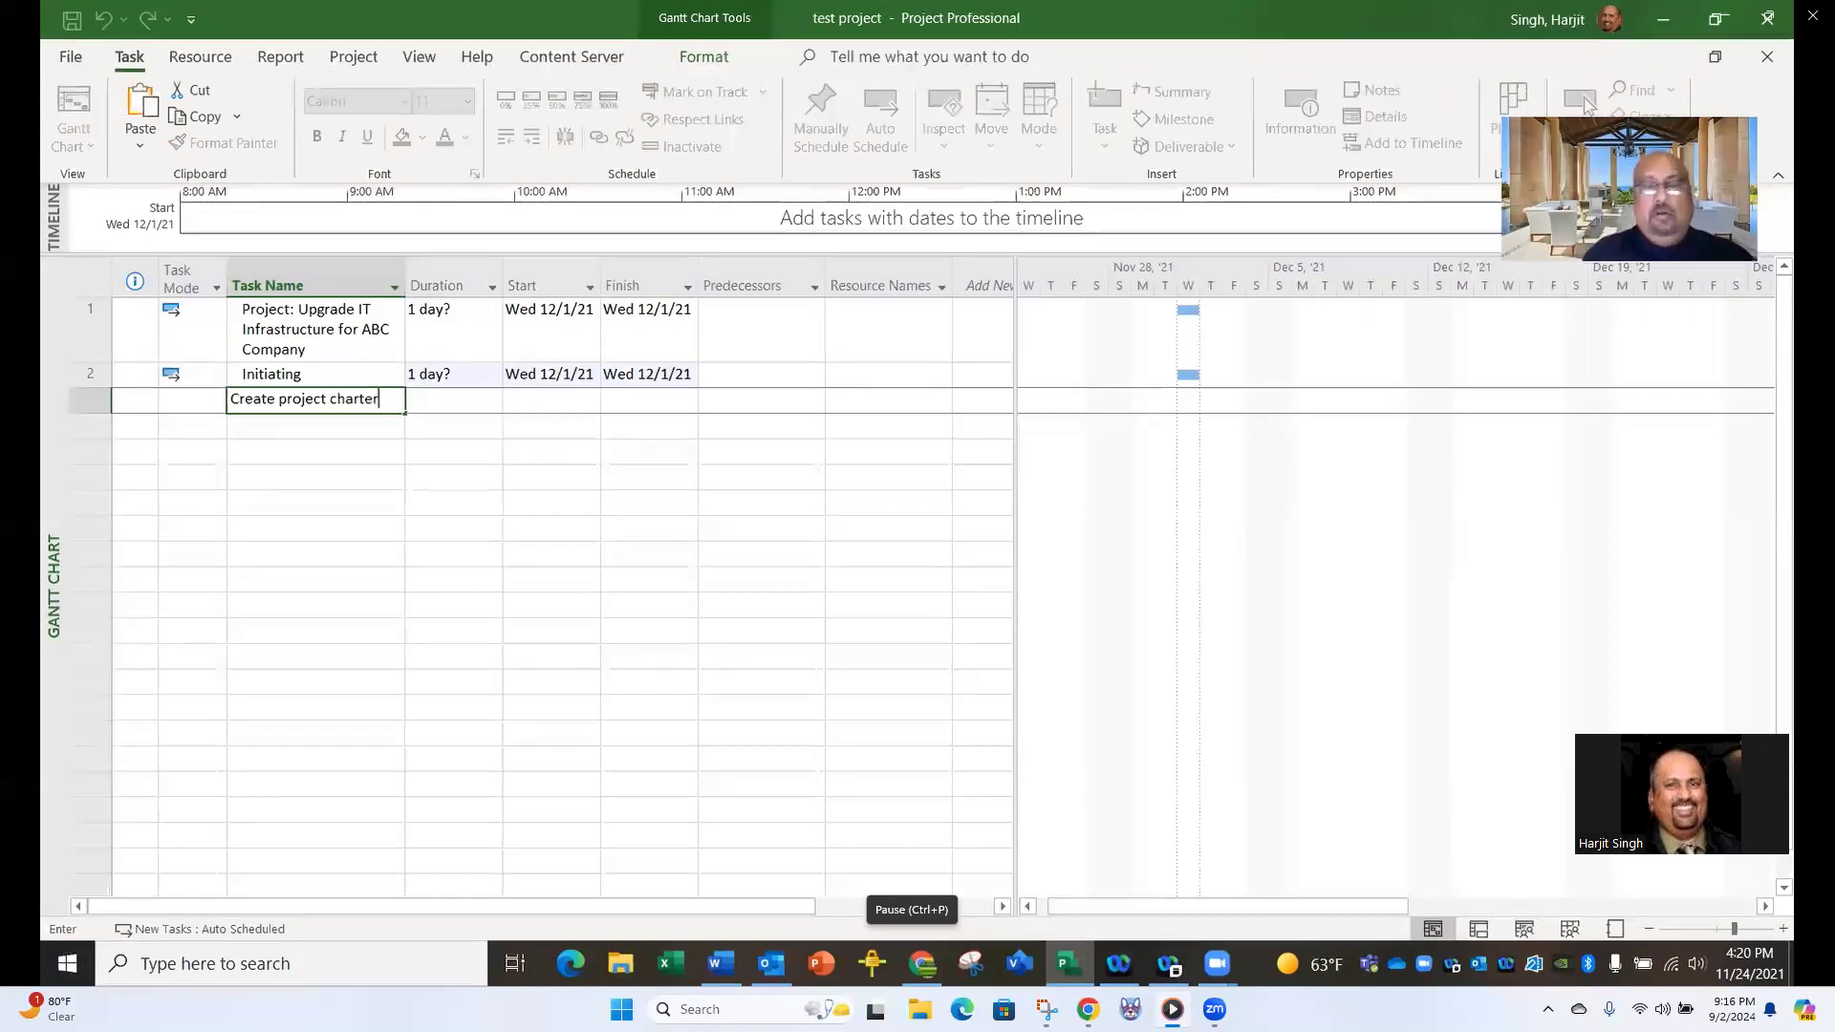
{"action": "key", "text": "Return"}
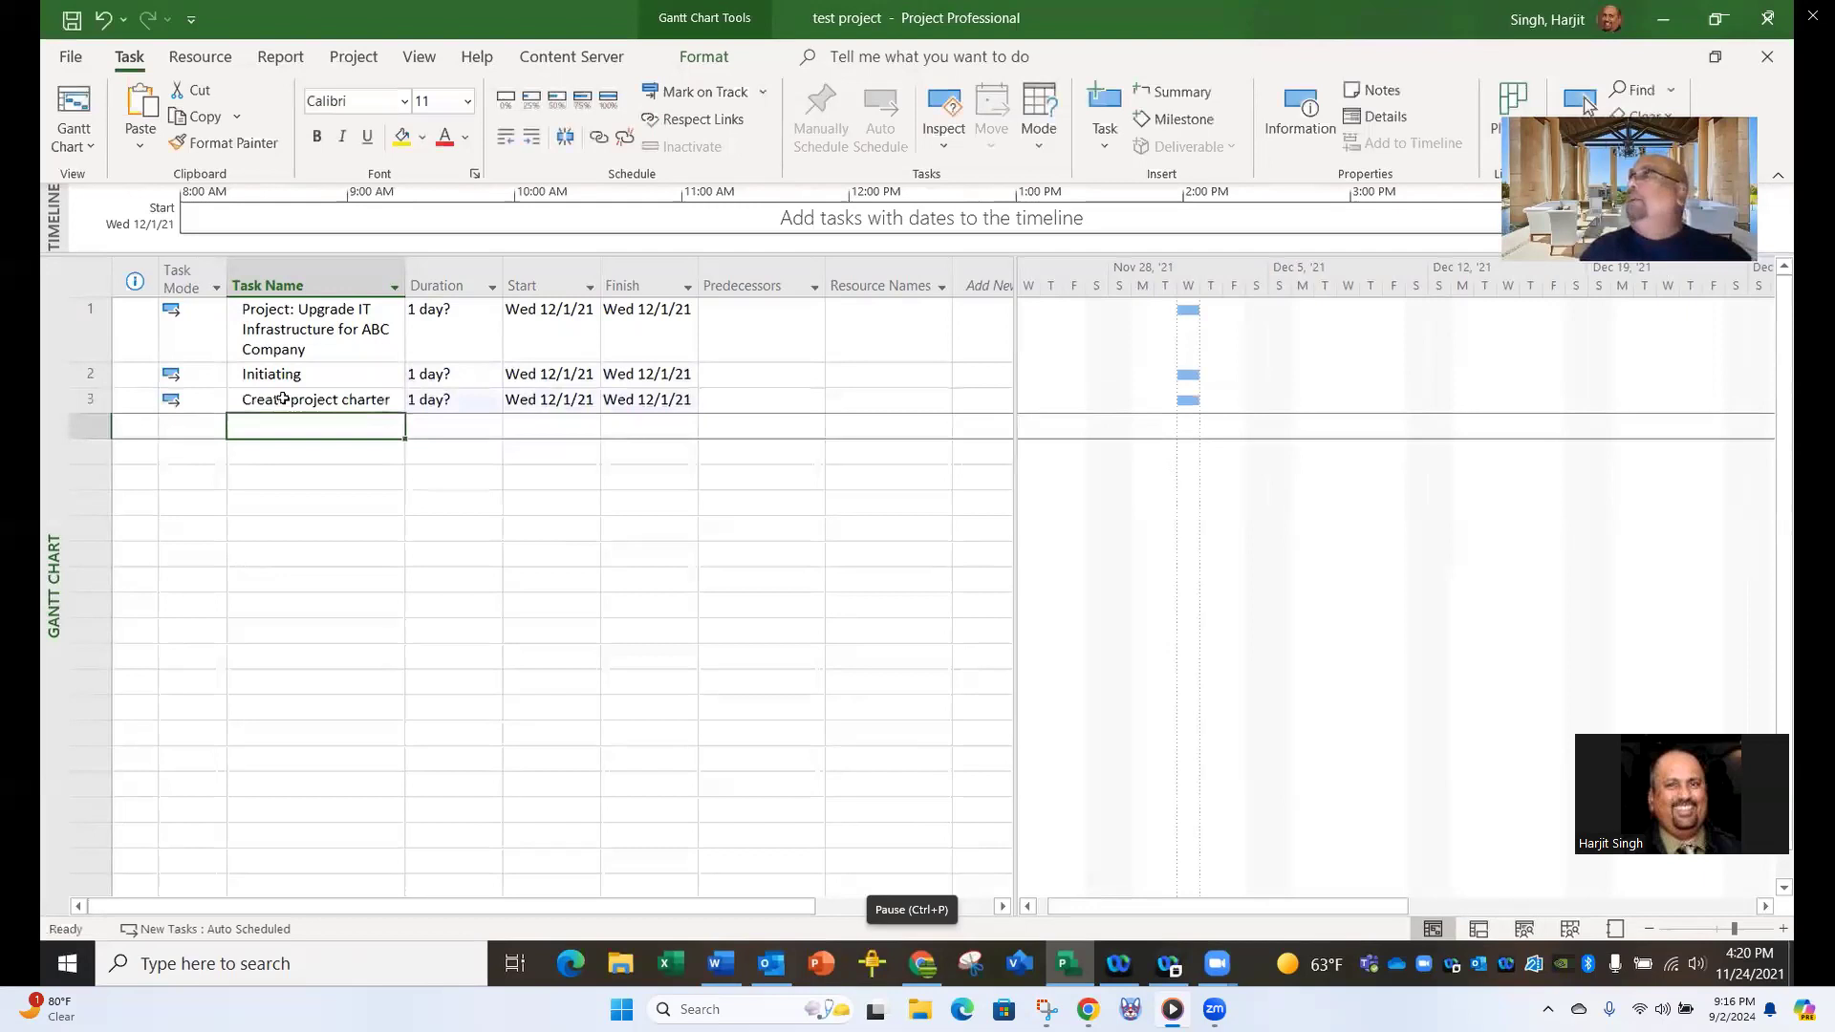
Add the tasks "Planning & Procurement" and "Create project management plan" below the project charter task.
{"action": "type", "text": "Plan"}
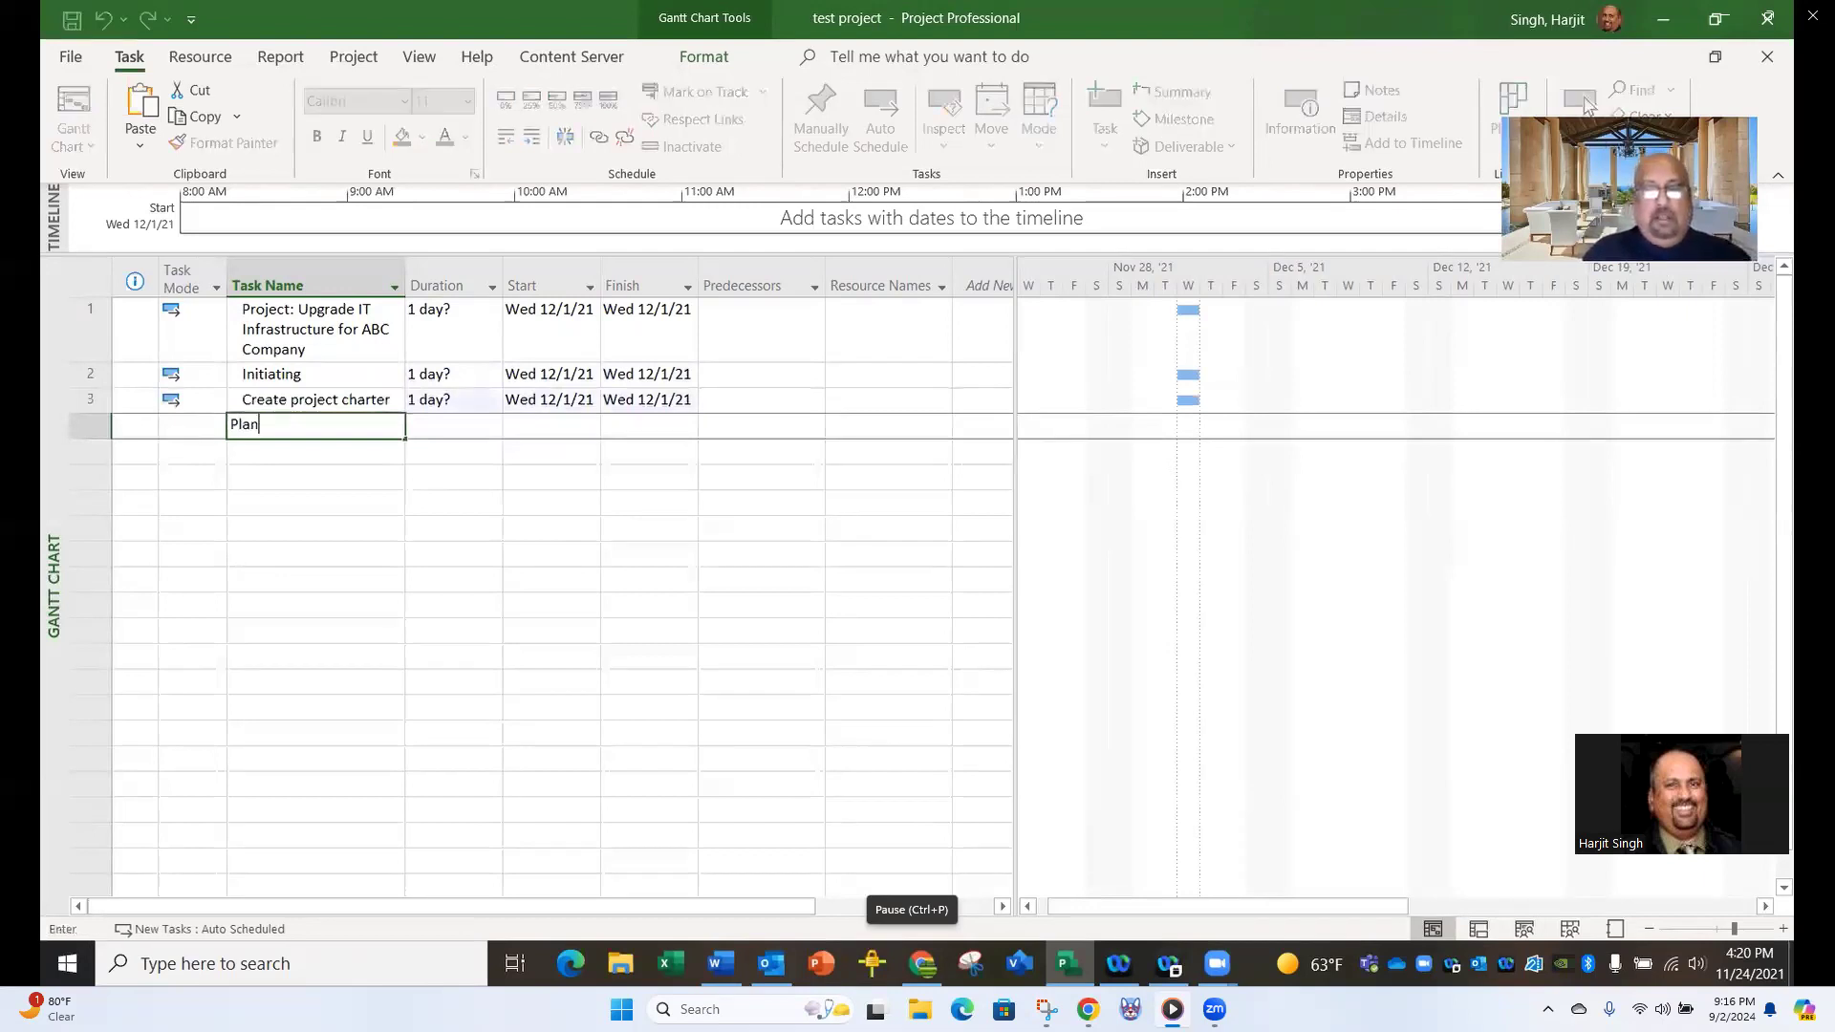
{"action": "type", "text": "ning & P"}
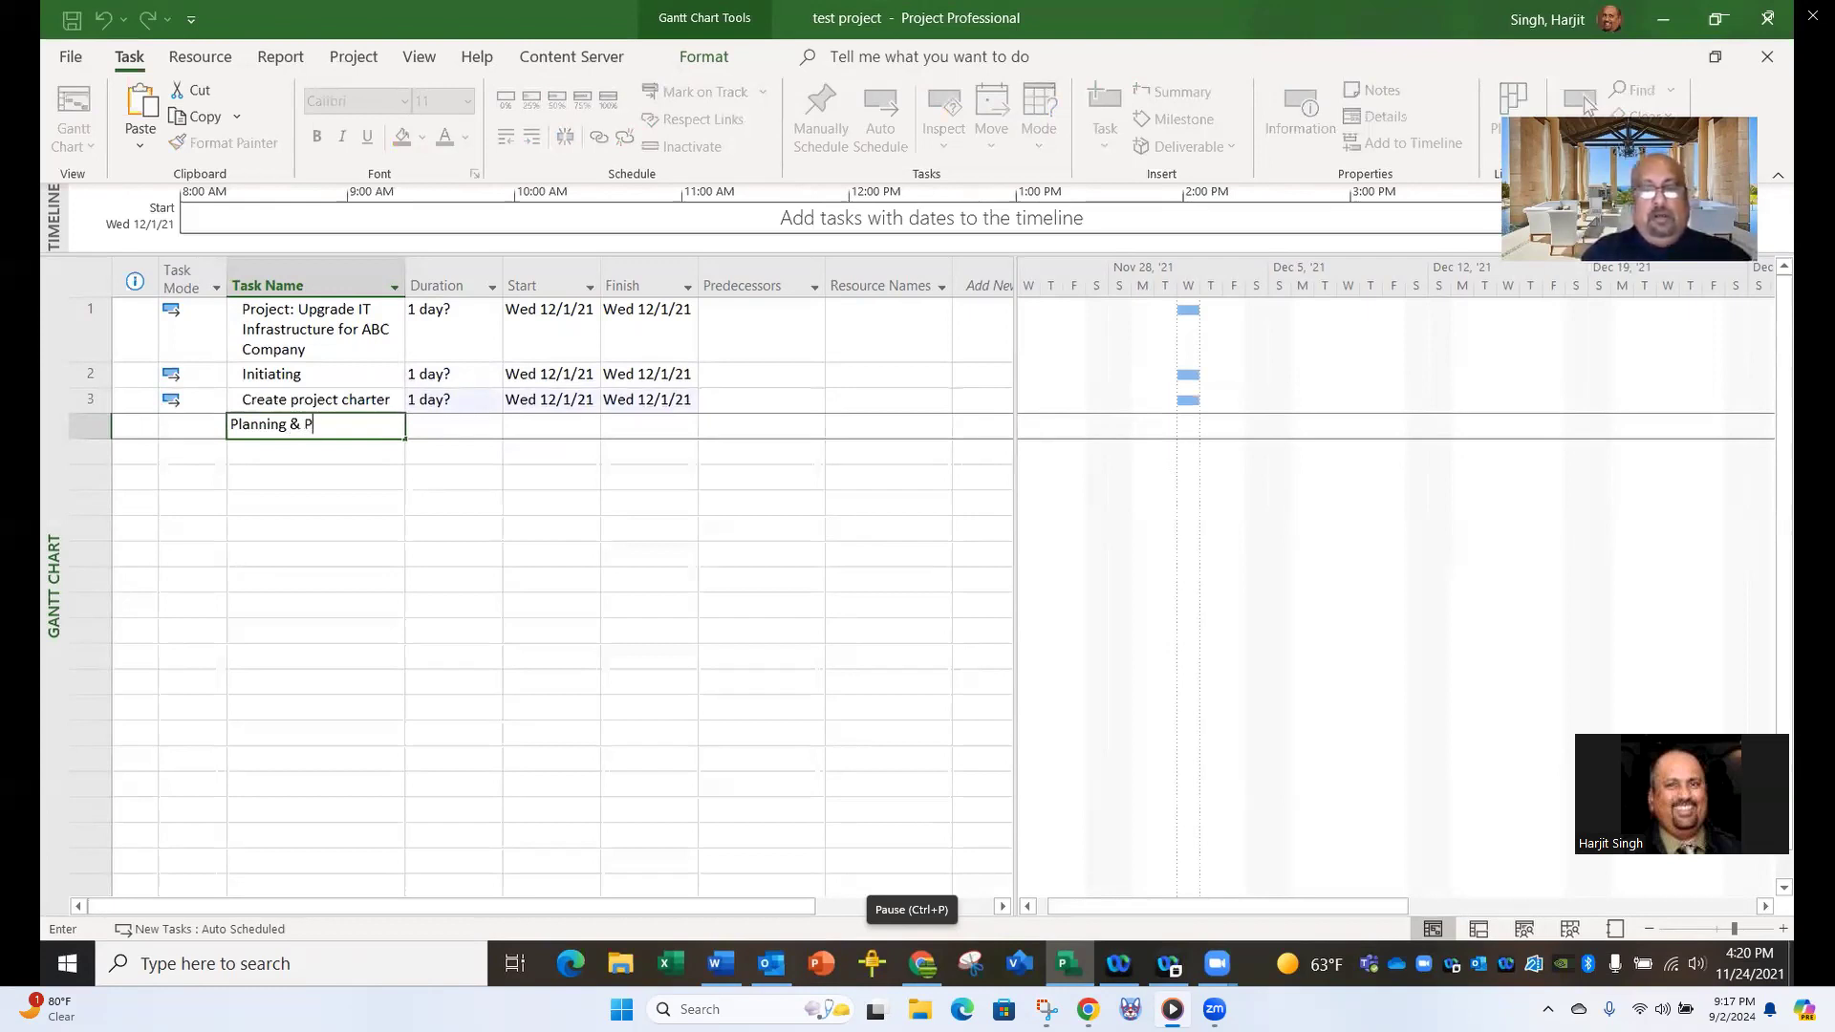
{"action": "type", "text": "rocurement"}
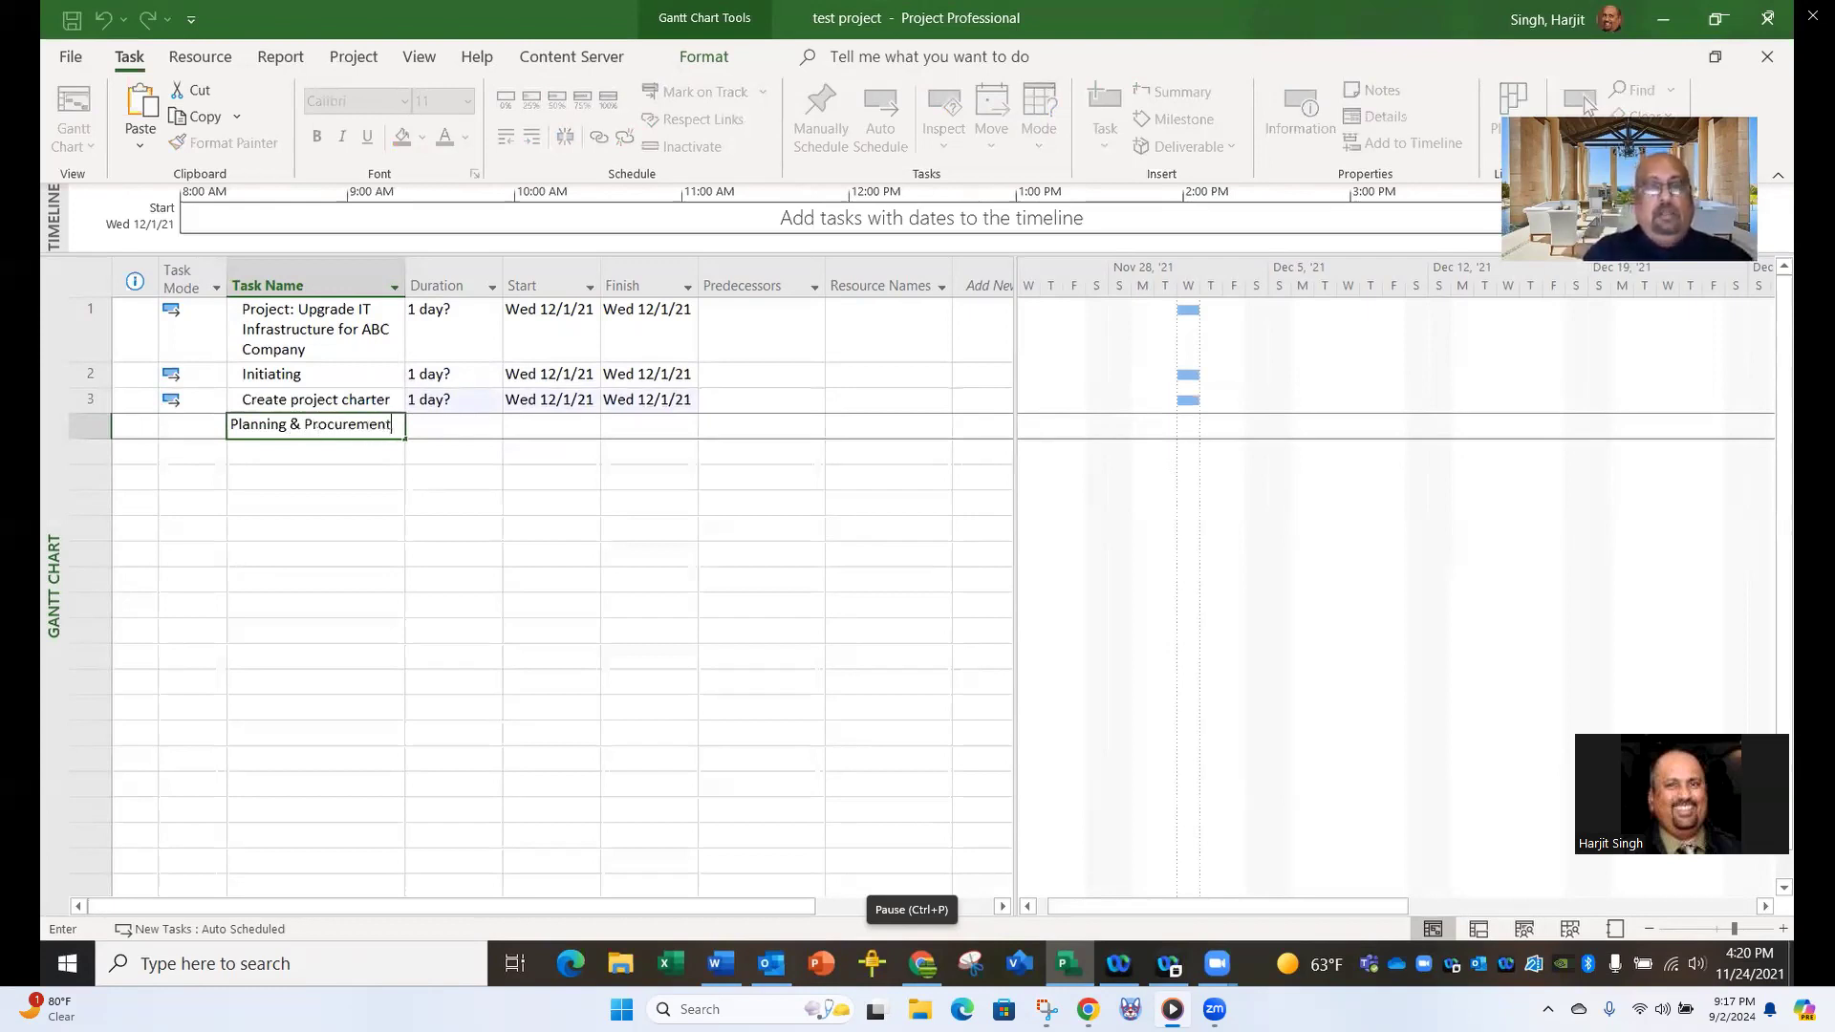
{"action": "key", "text": "Return"}
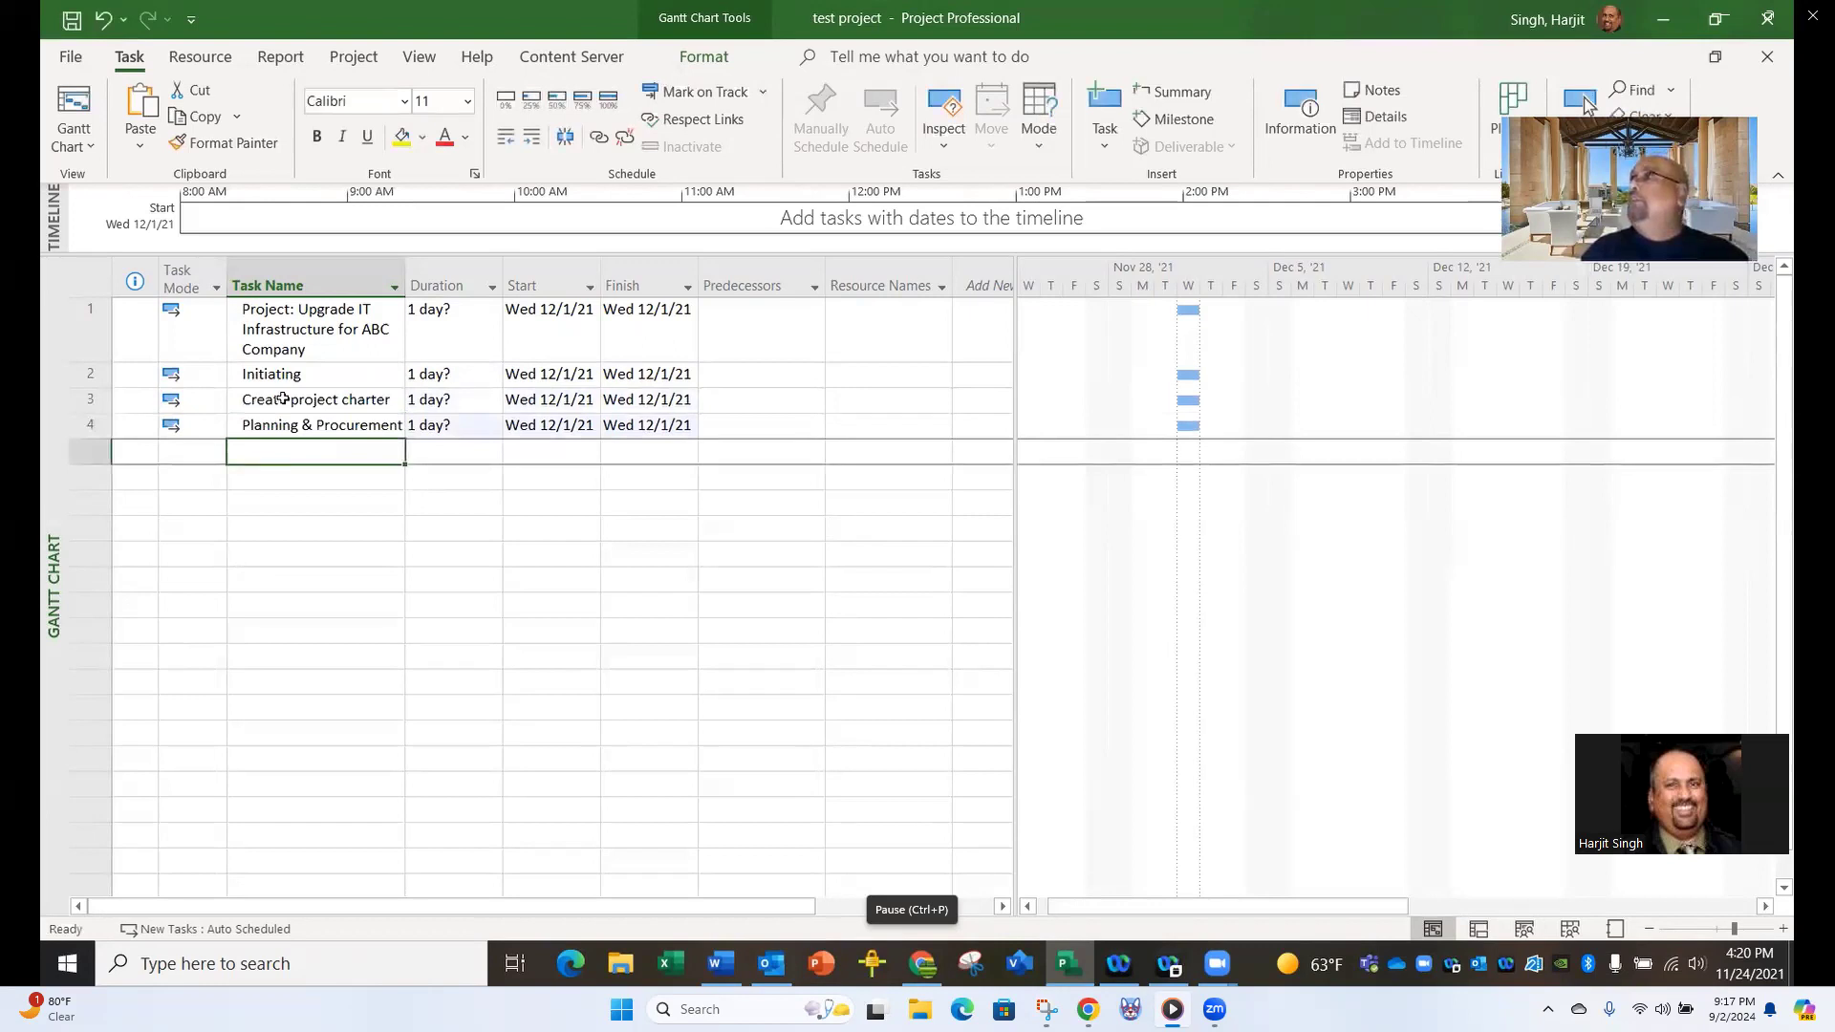
{"action": "type", "text": "Create"}
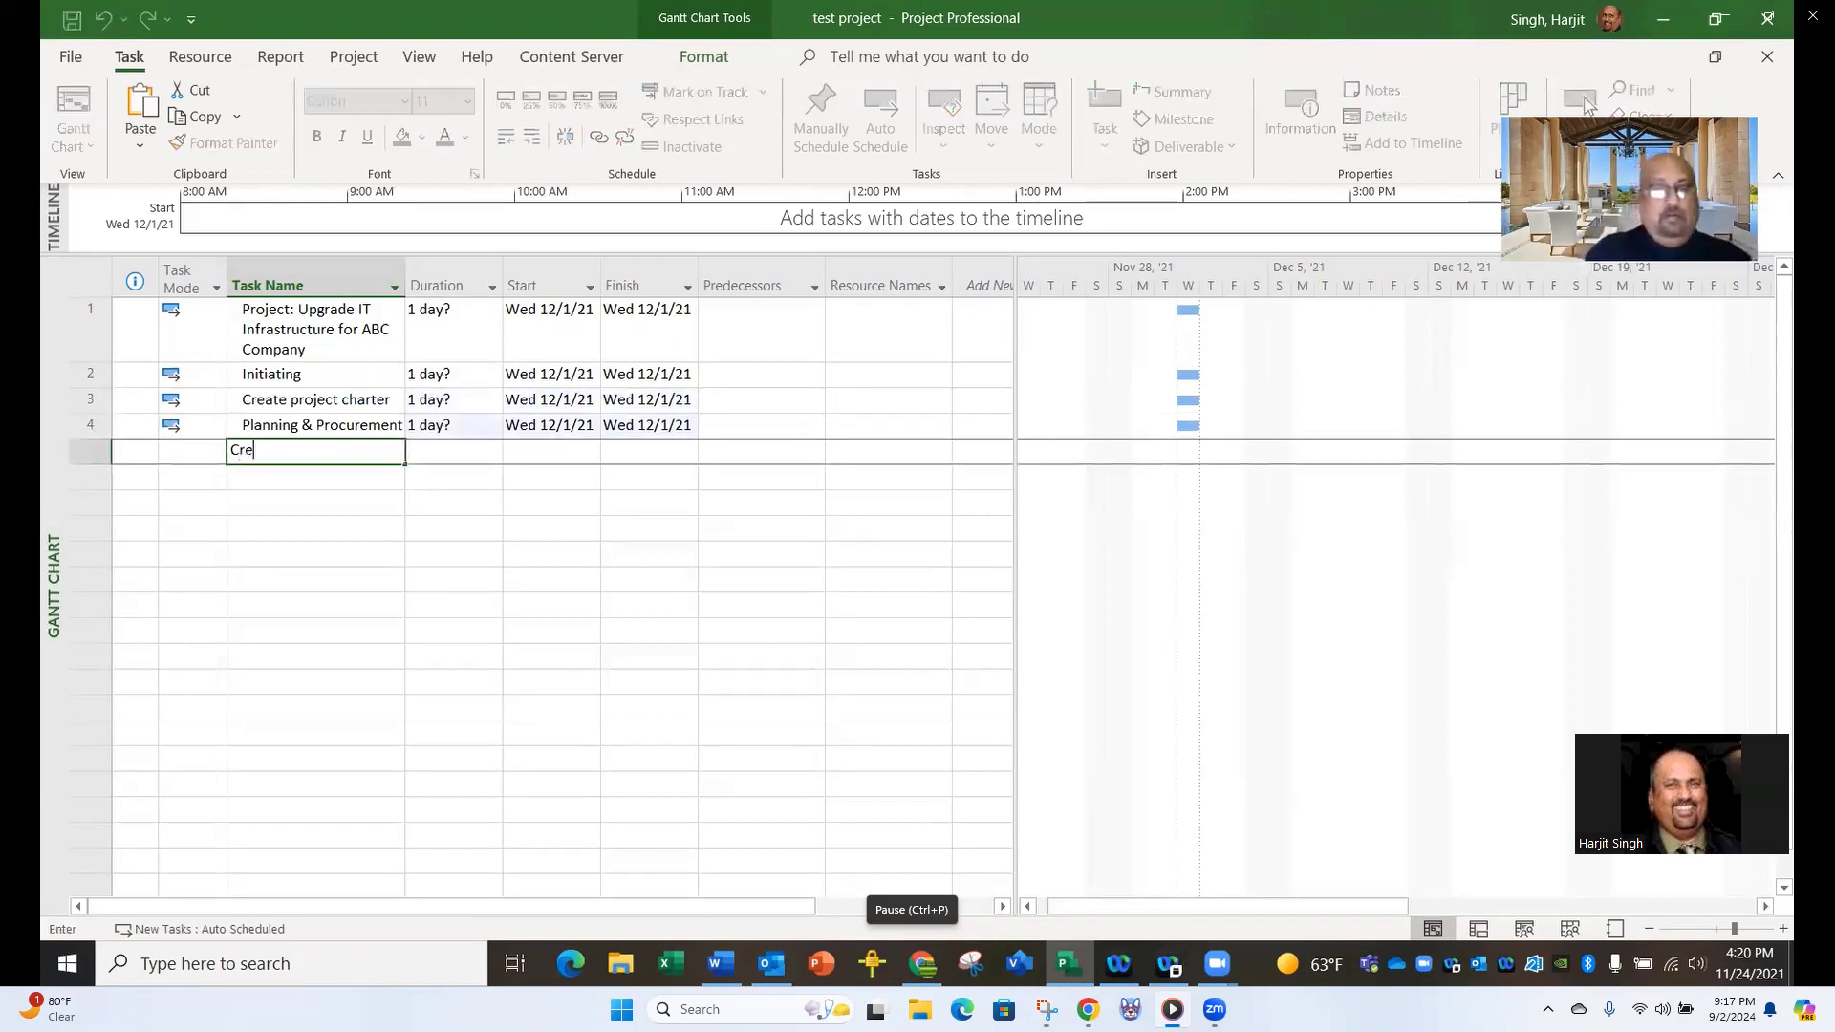
{"action": "type", "text": "project management "}
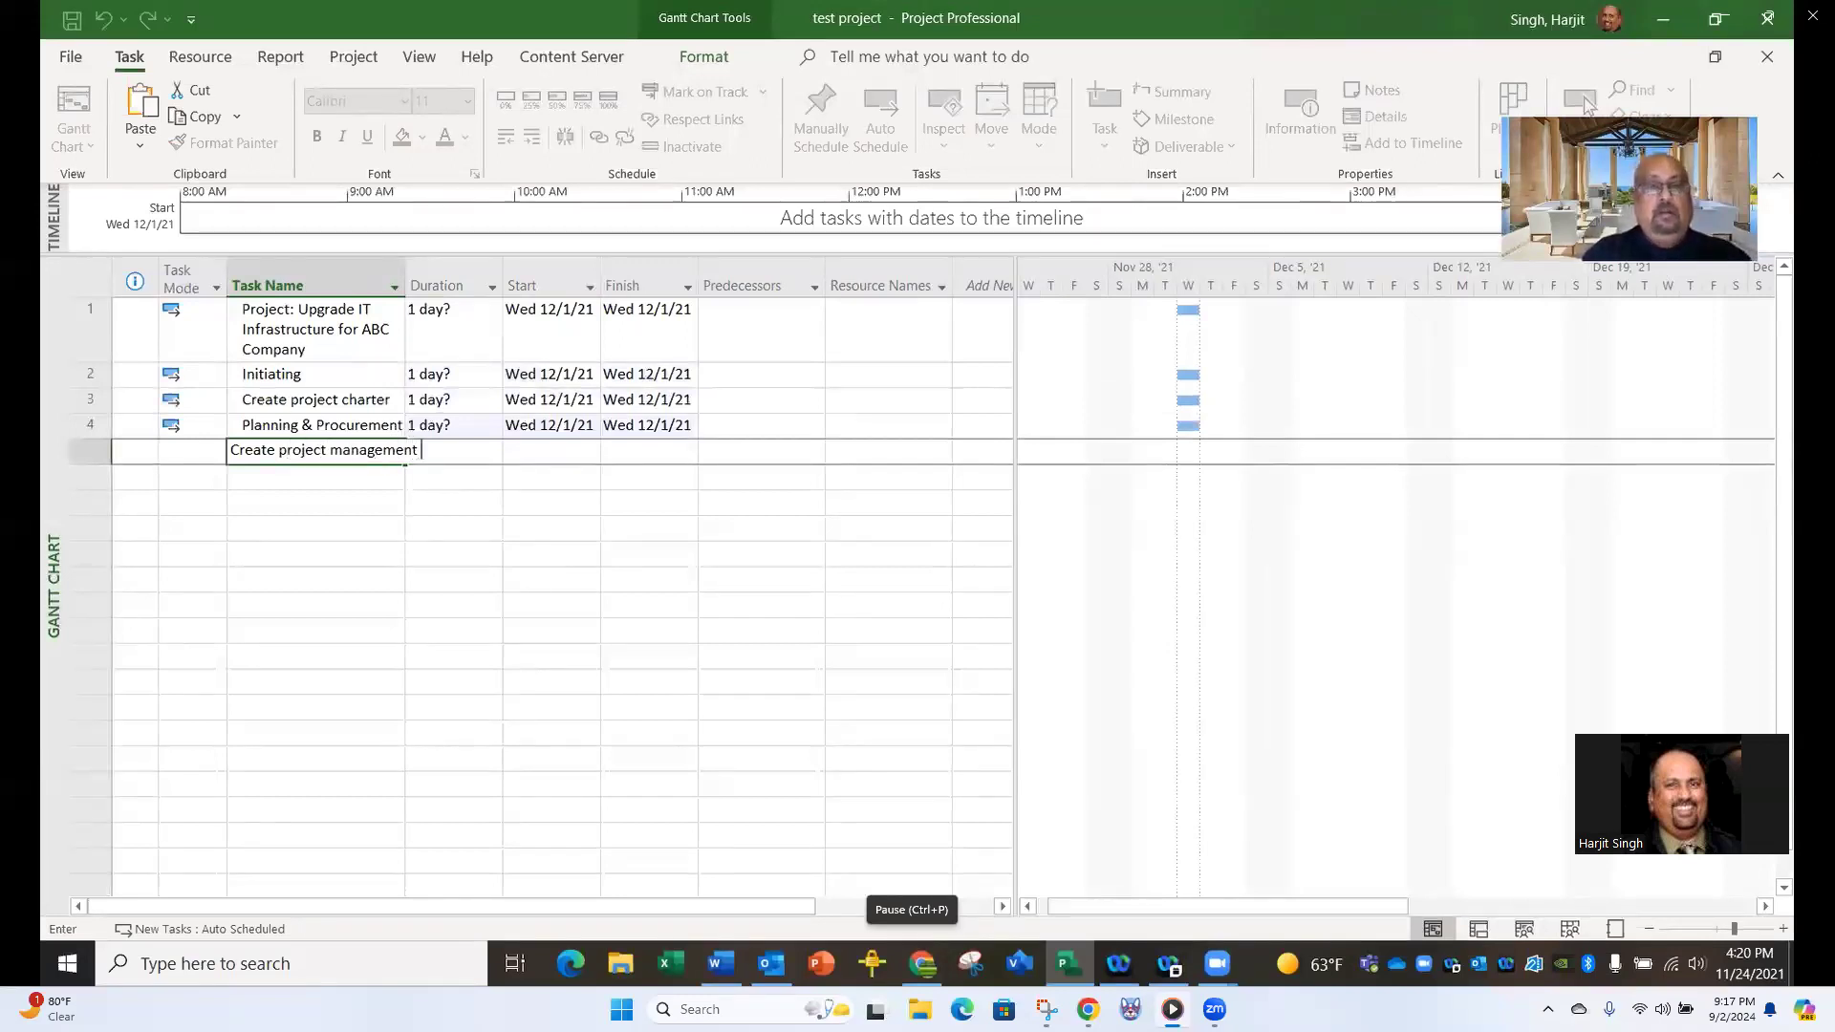
{"action": "type", "text": "plan"}
{"action": "key", "text": "Return"}
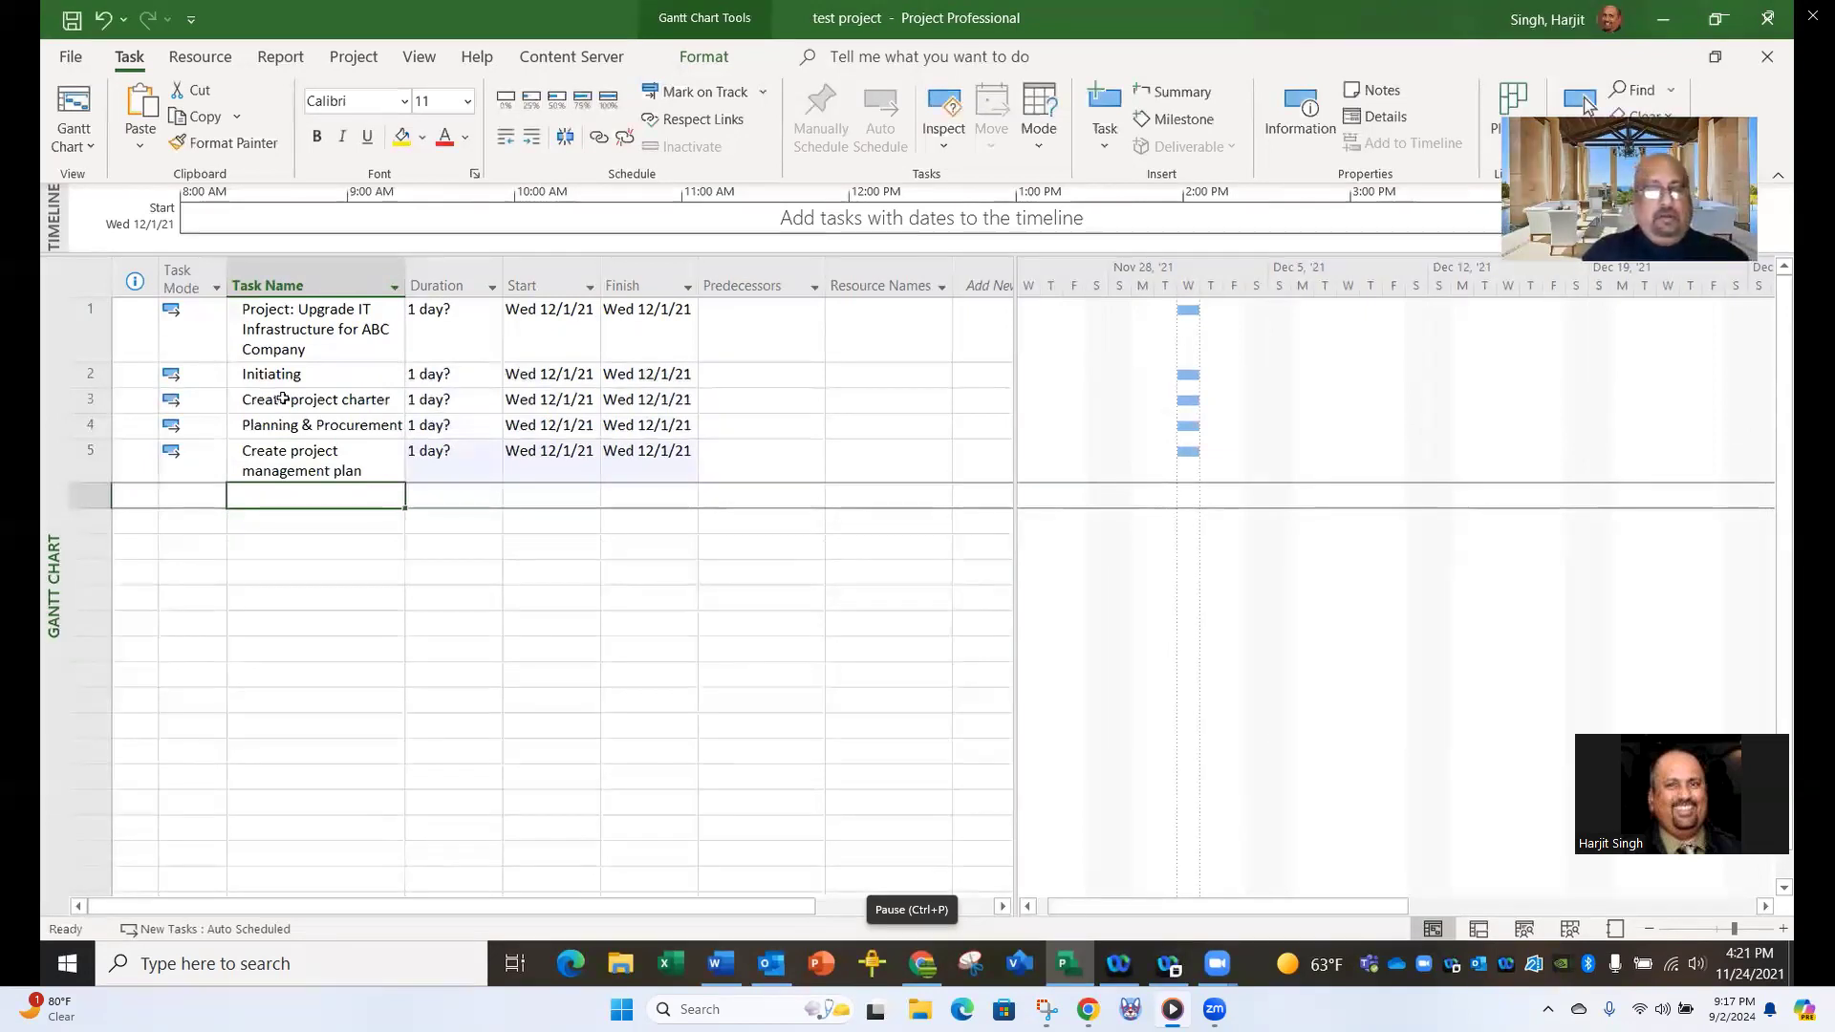
Add the task "Capture "as-is" IT infrastructure" below the project management plan task.
{"action": "type", "text": "Capture \"as"}
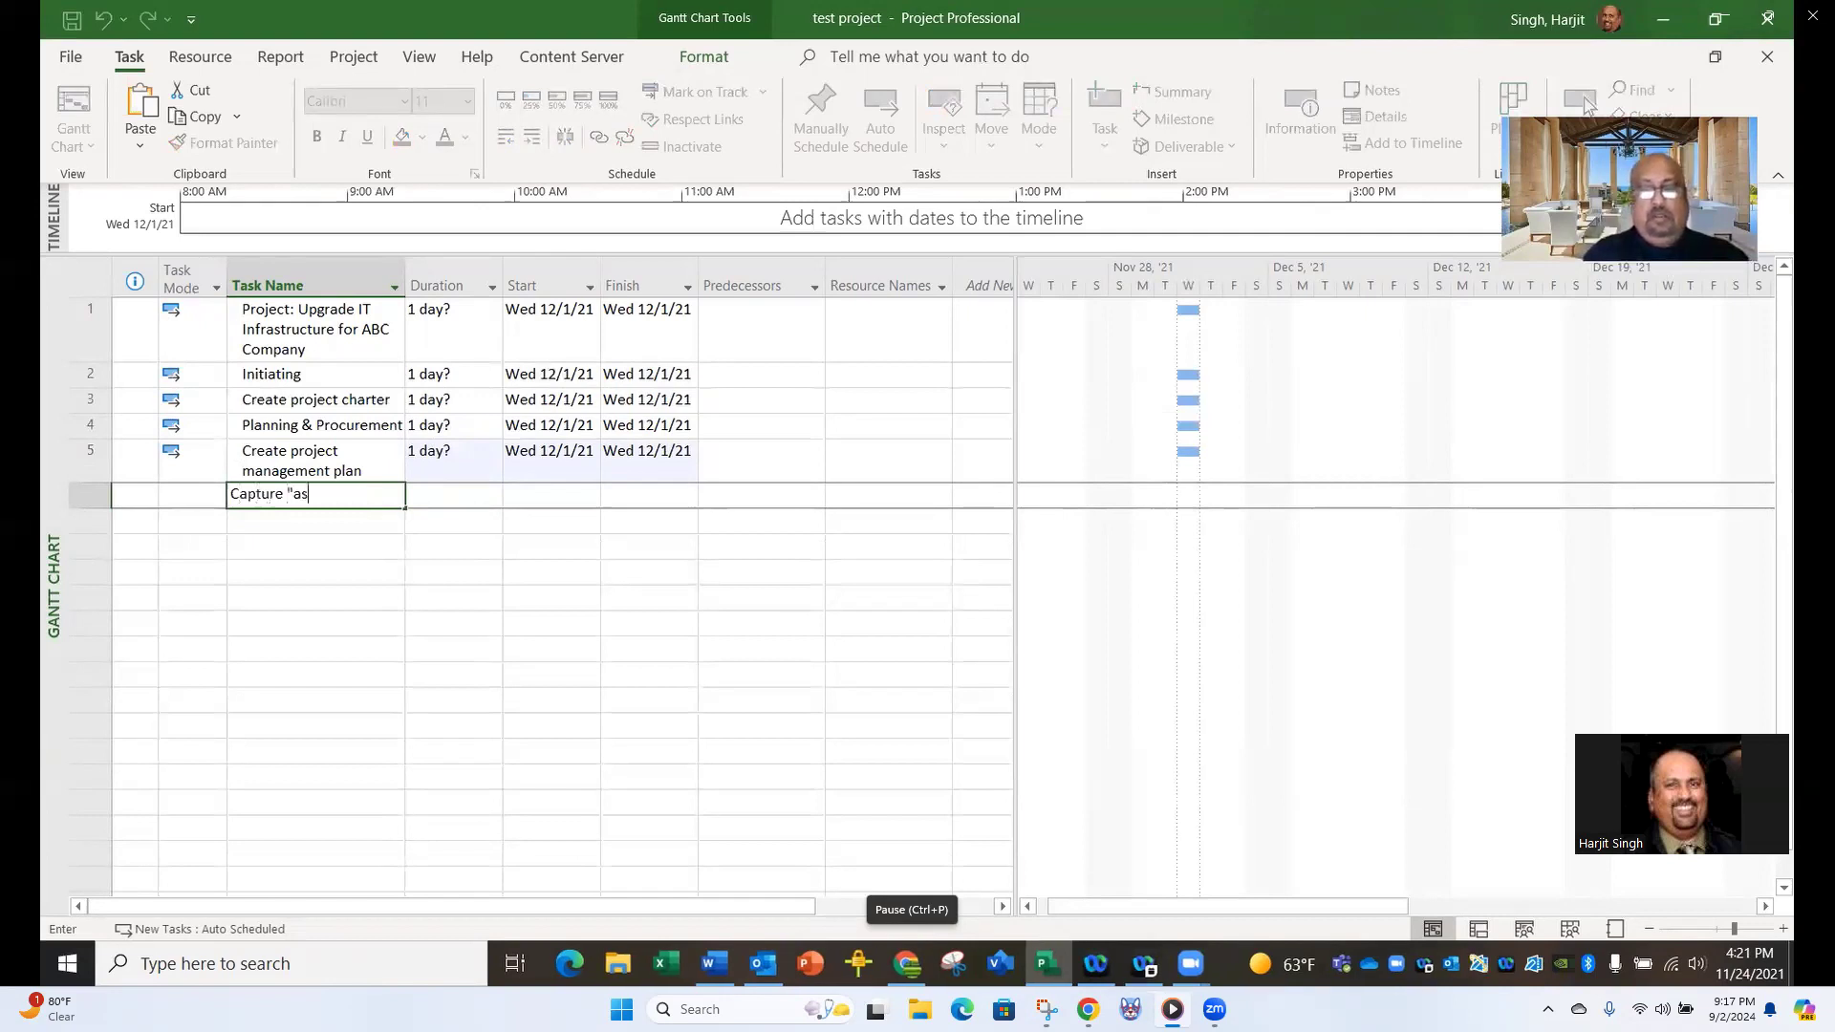
{"action": "type", "text": "-is"}
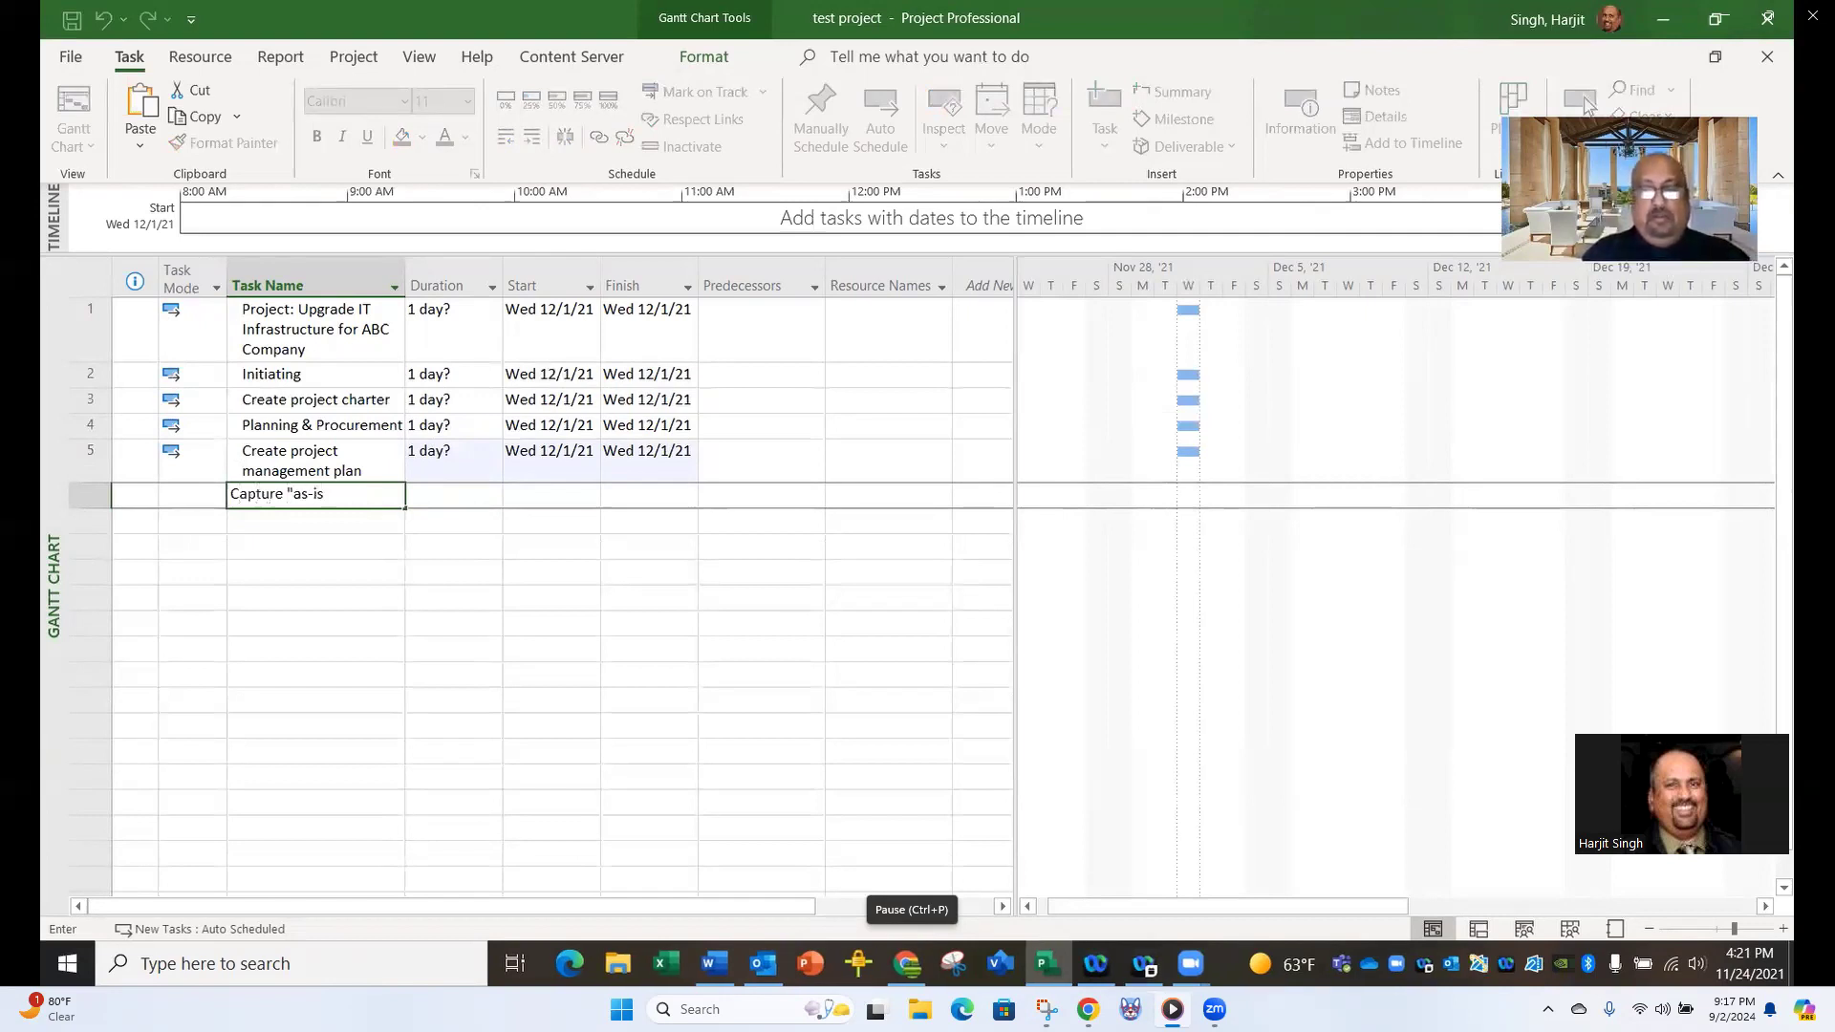
{"action": "type", "text": "\""}
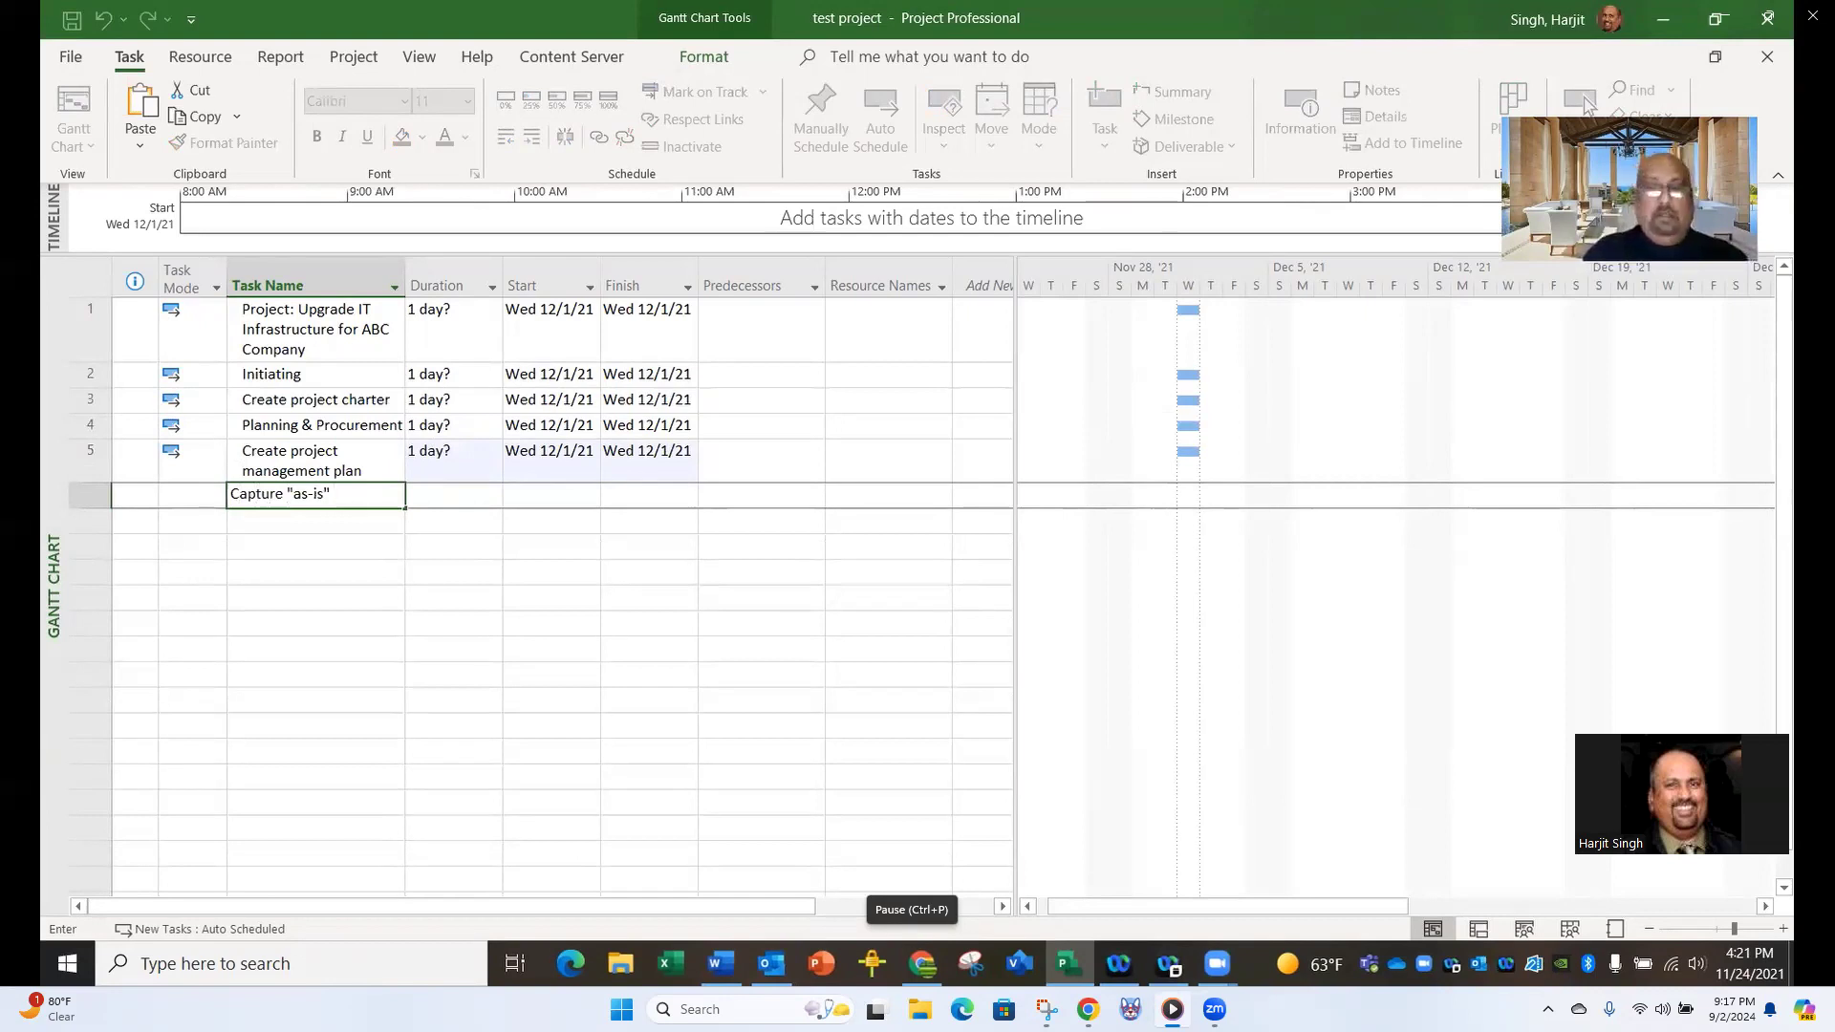
{"action": "type", "text": " IT infrastry"}
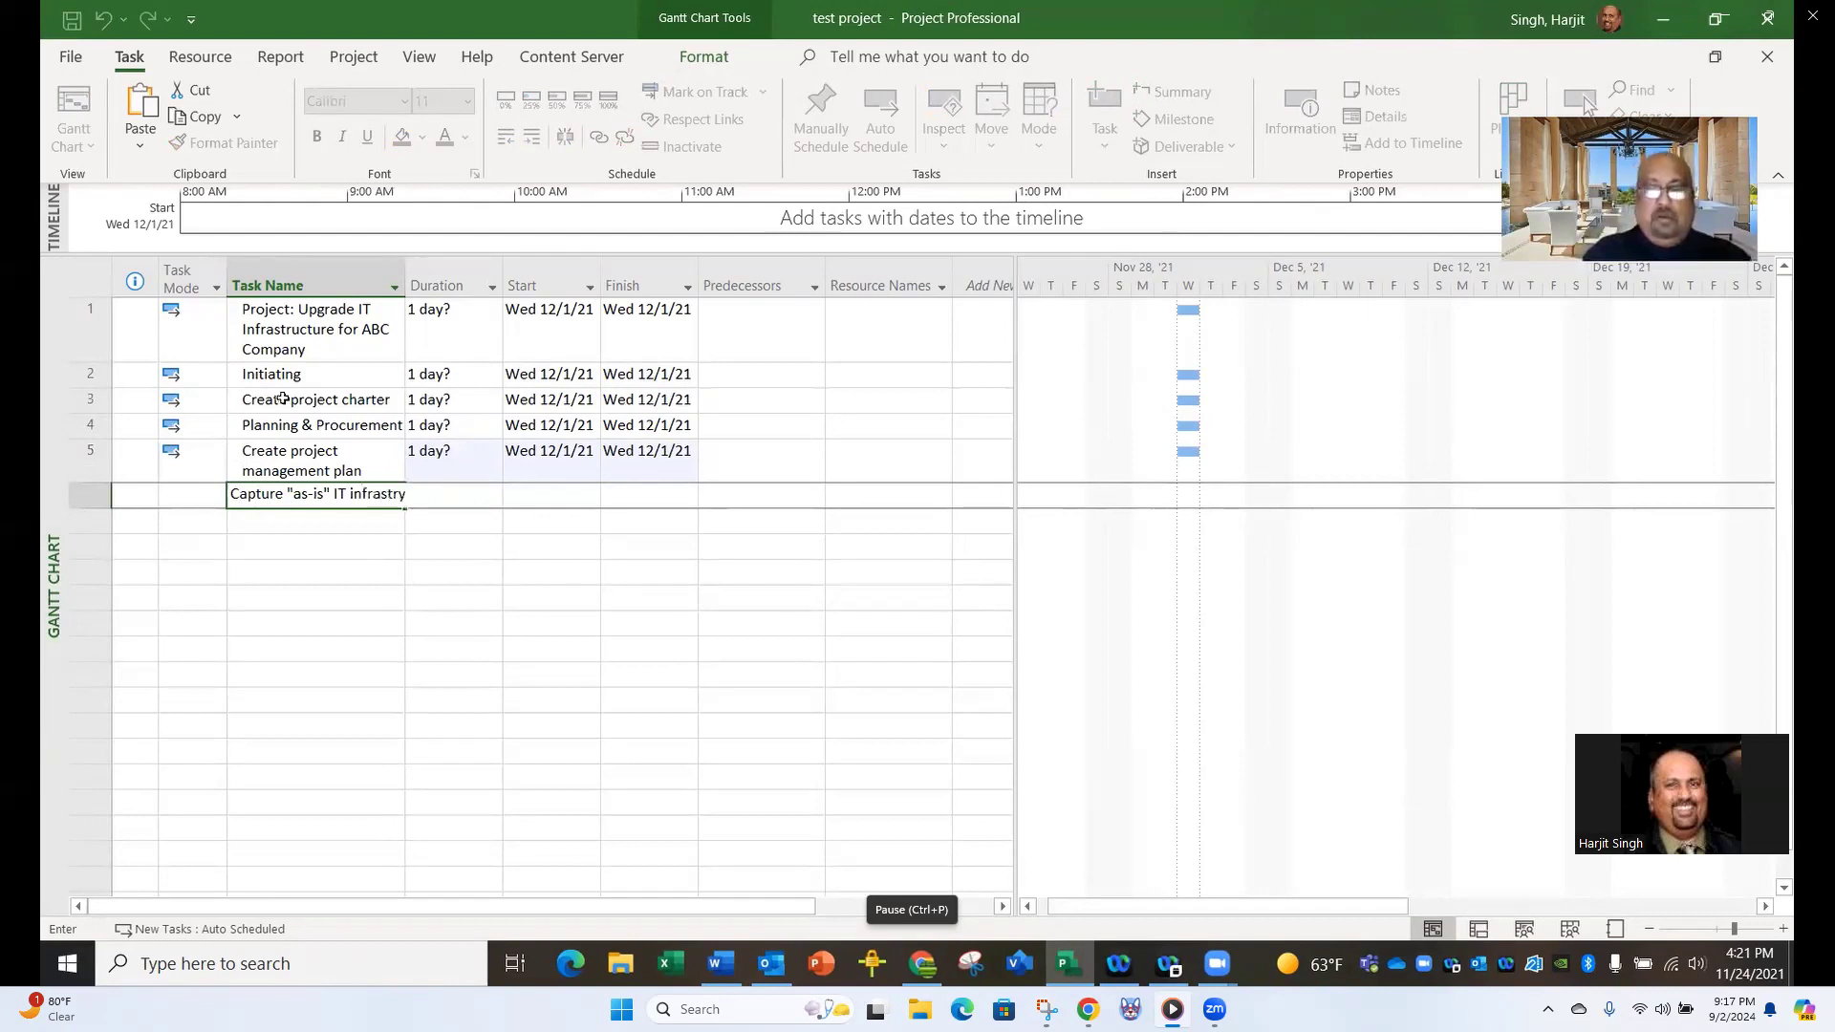
{"action": "key", "text": "BackSpace"}
{"action": "type", "text": "ucture"}
{"action": "key", "text": "Return"}
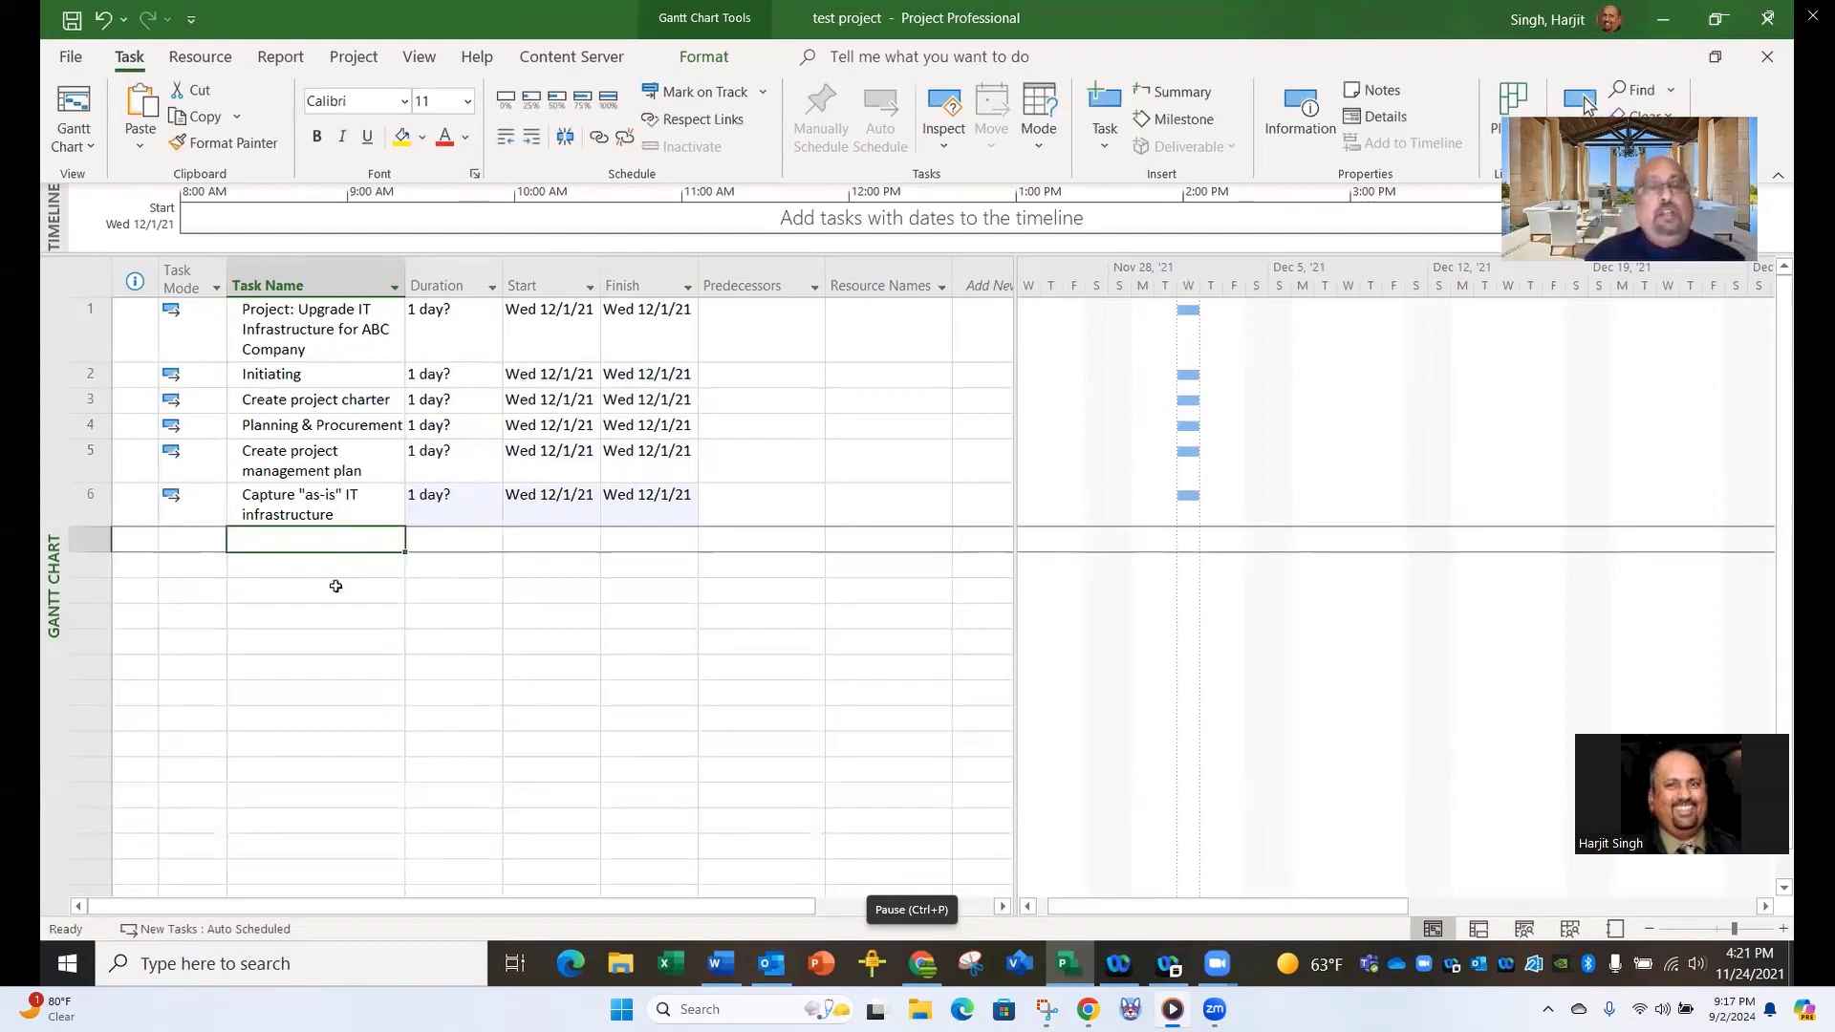
Indent the tasks from "Initiating" through "Capture "as-is" IT infrastructure" one level beneath the project title task.
{"action": "left_click", "coordinate": [276, 373]}
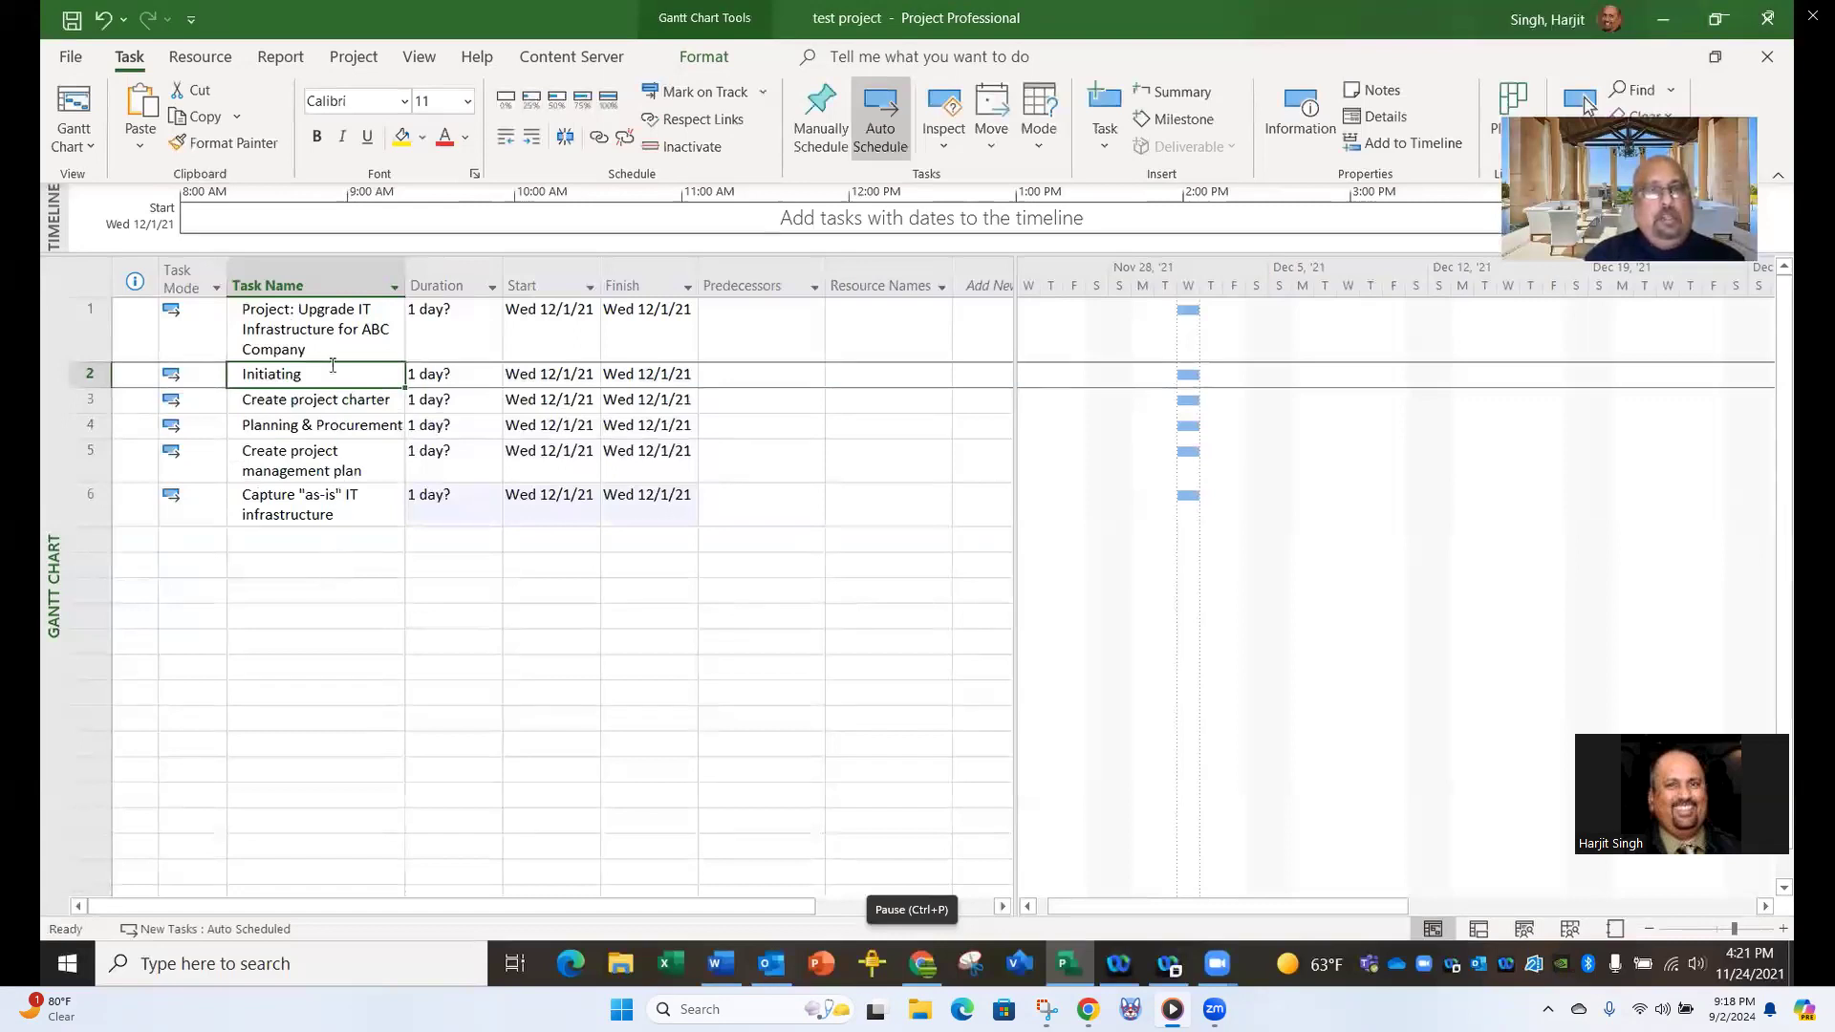
{"action": "left_click", "coordinate": [323, 538]}
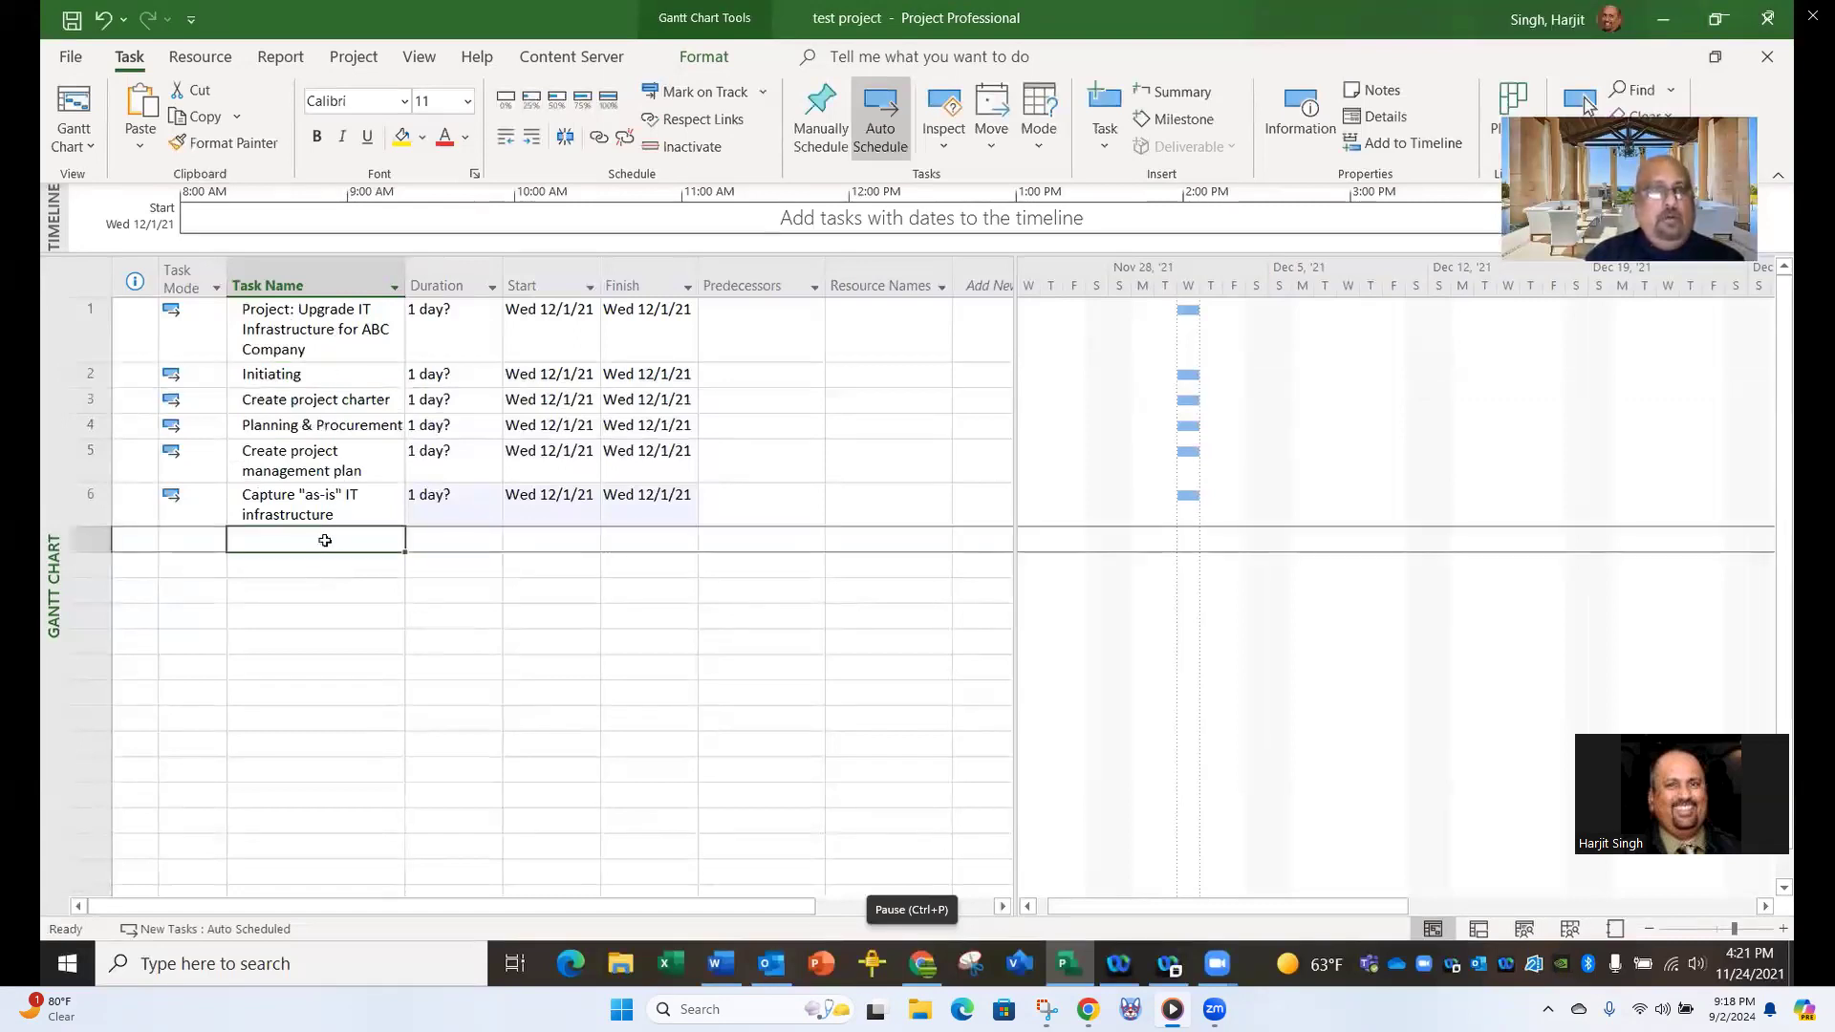
{"action": "left_click", "coordinate": [292, 375]}
{"action": "left_click_drag", "start_coordinate": [291, 375], "coordinate": [283, 524]}
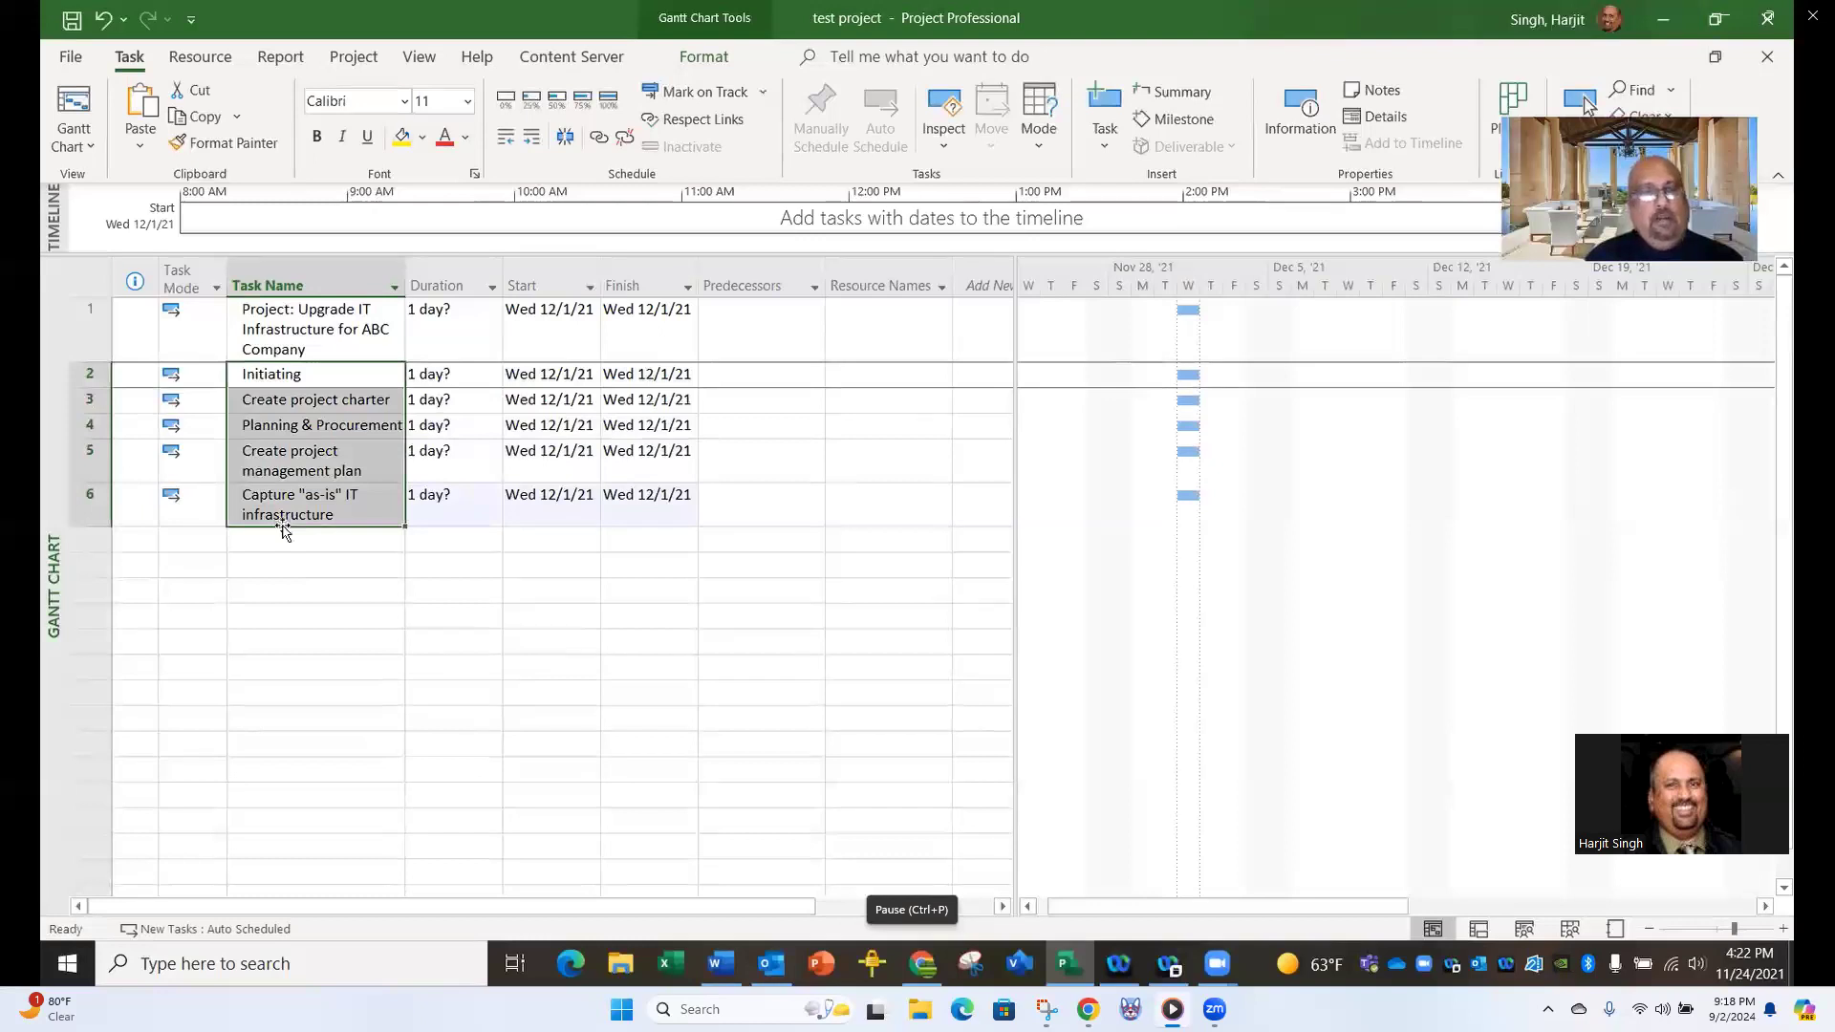
{"action": "left_click", "coordinate": [534, 140]}
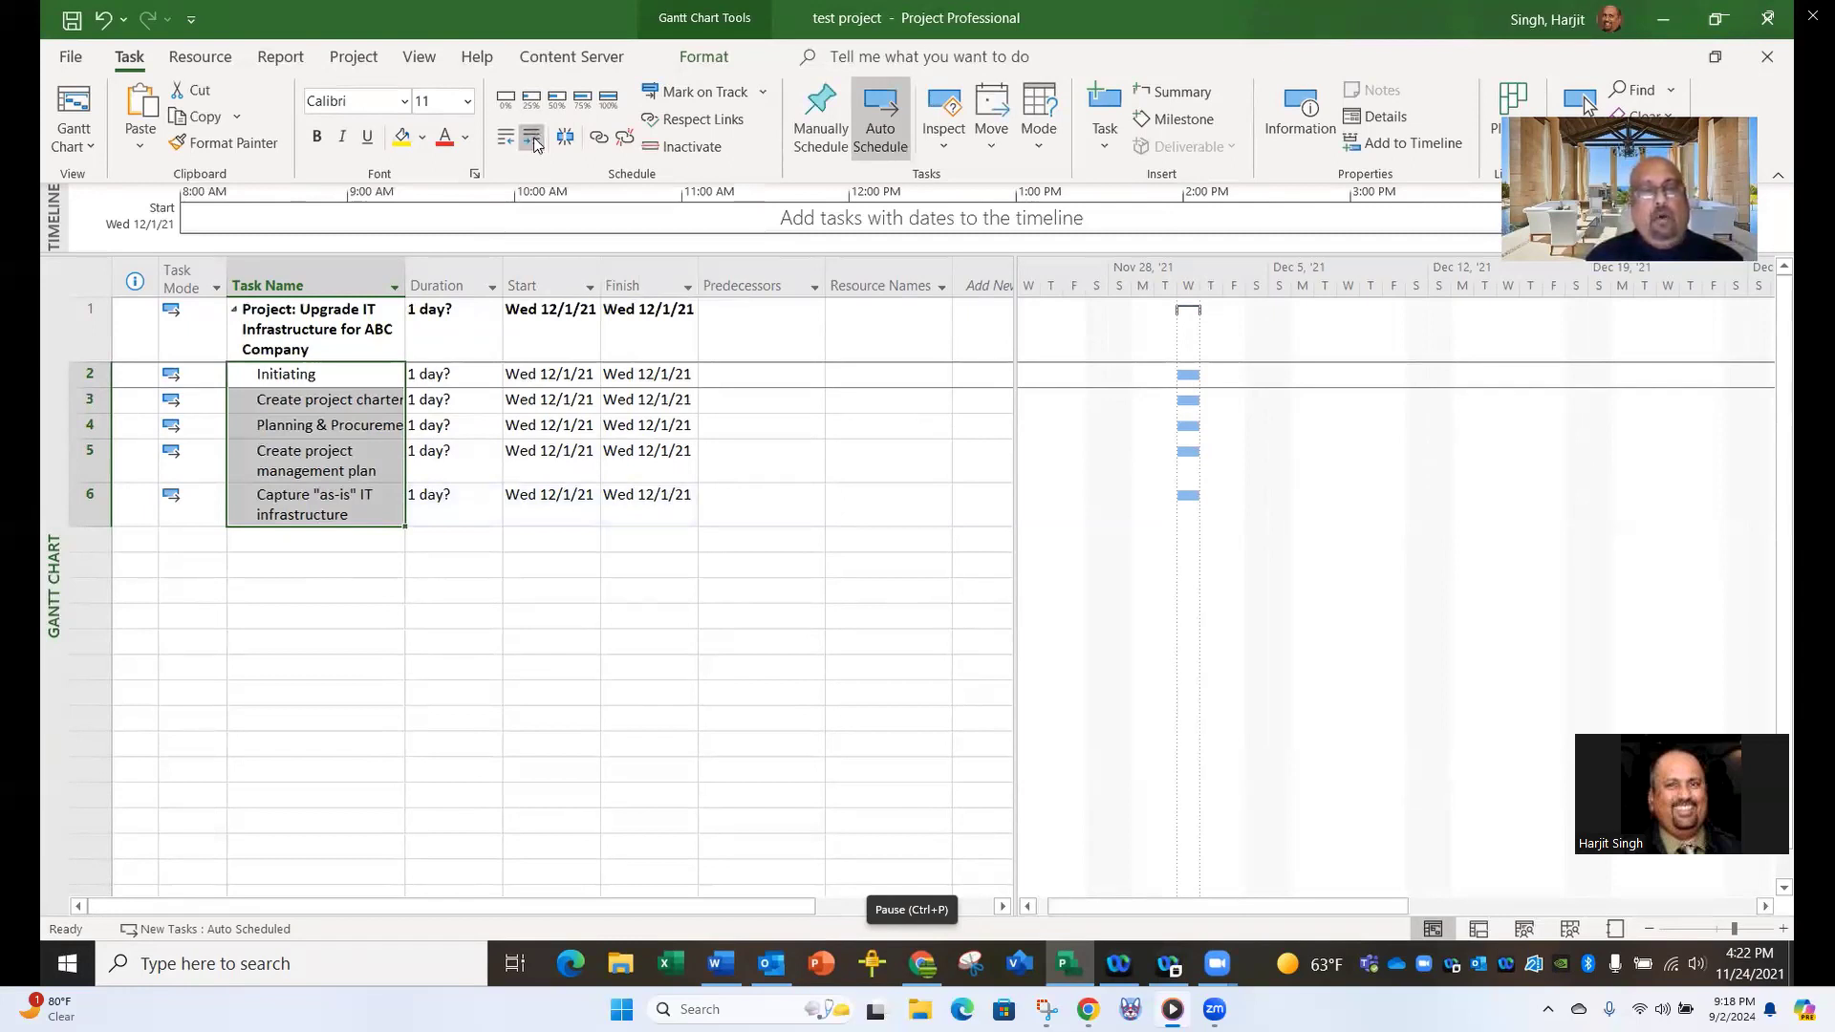
{"action": "left_click", "coordinate": [357, 612]}
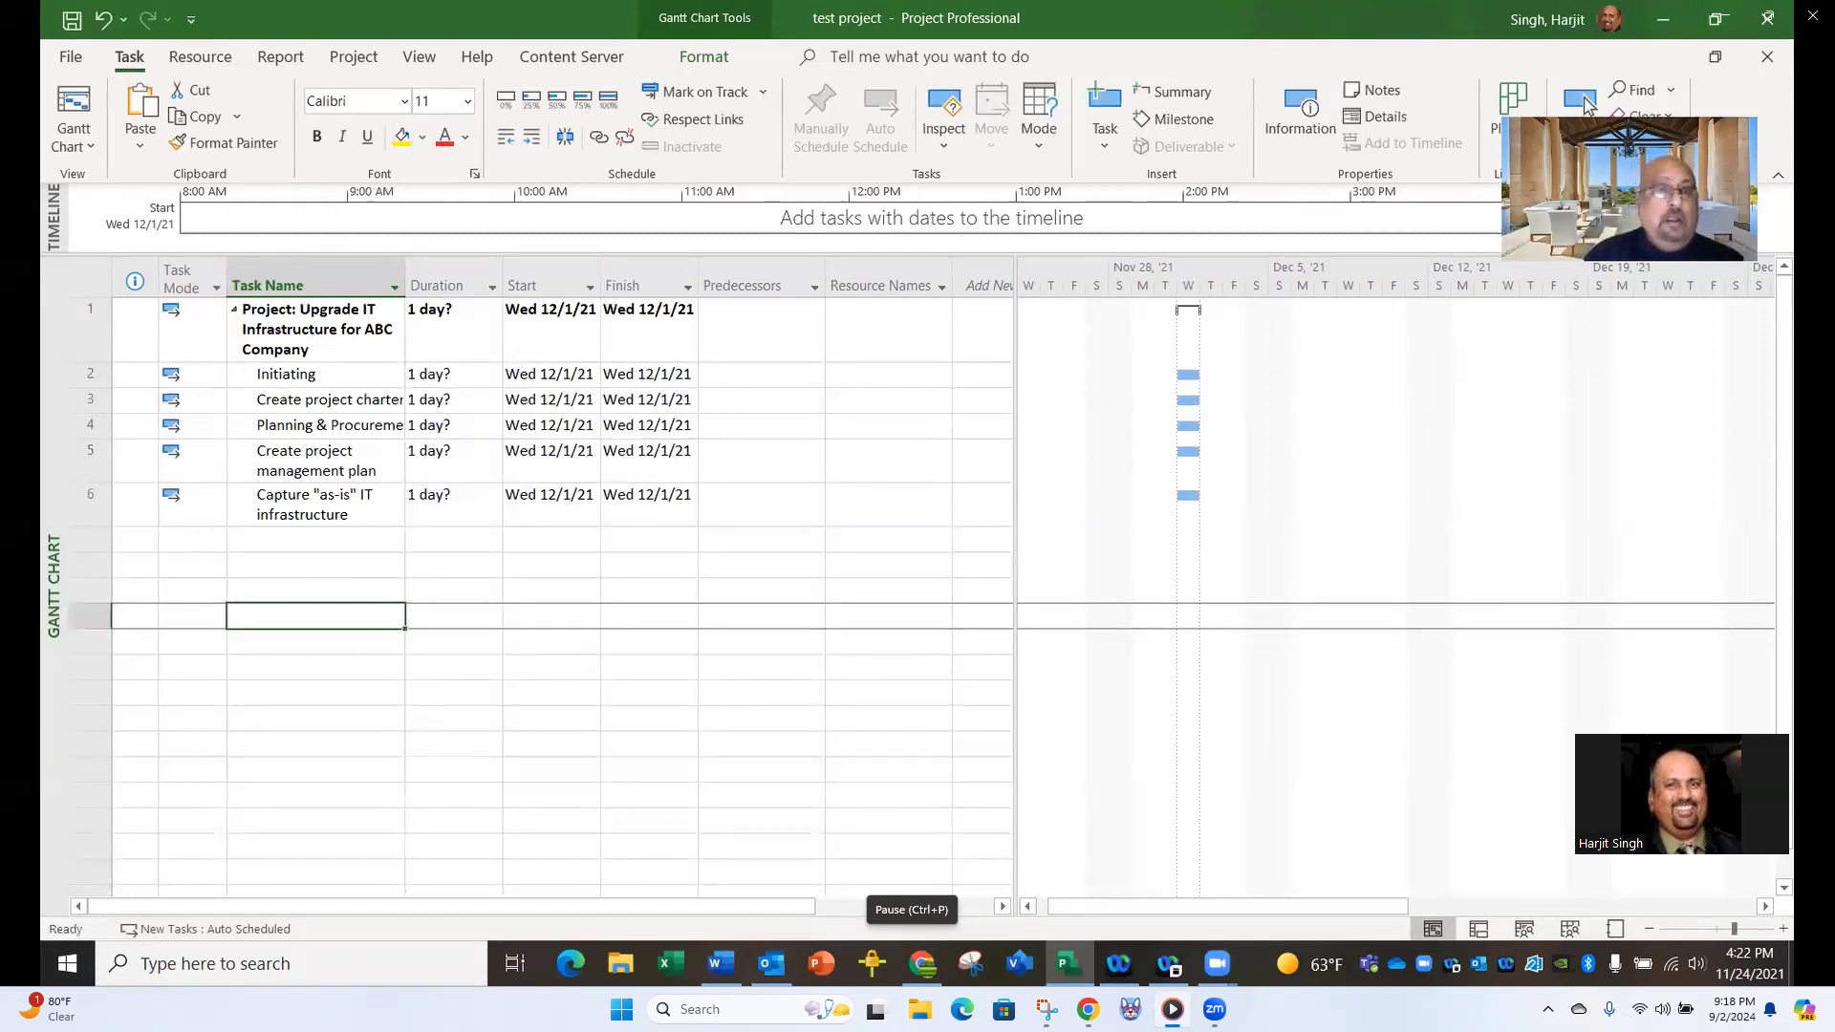
Make "Create project charter" a subtask of "Initiating" and the last two tasks subtasks of "Planning & Procurement".
{"action": "left_click", "coordinate": [290, 401]}
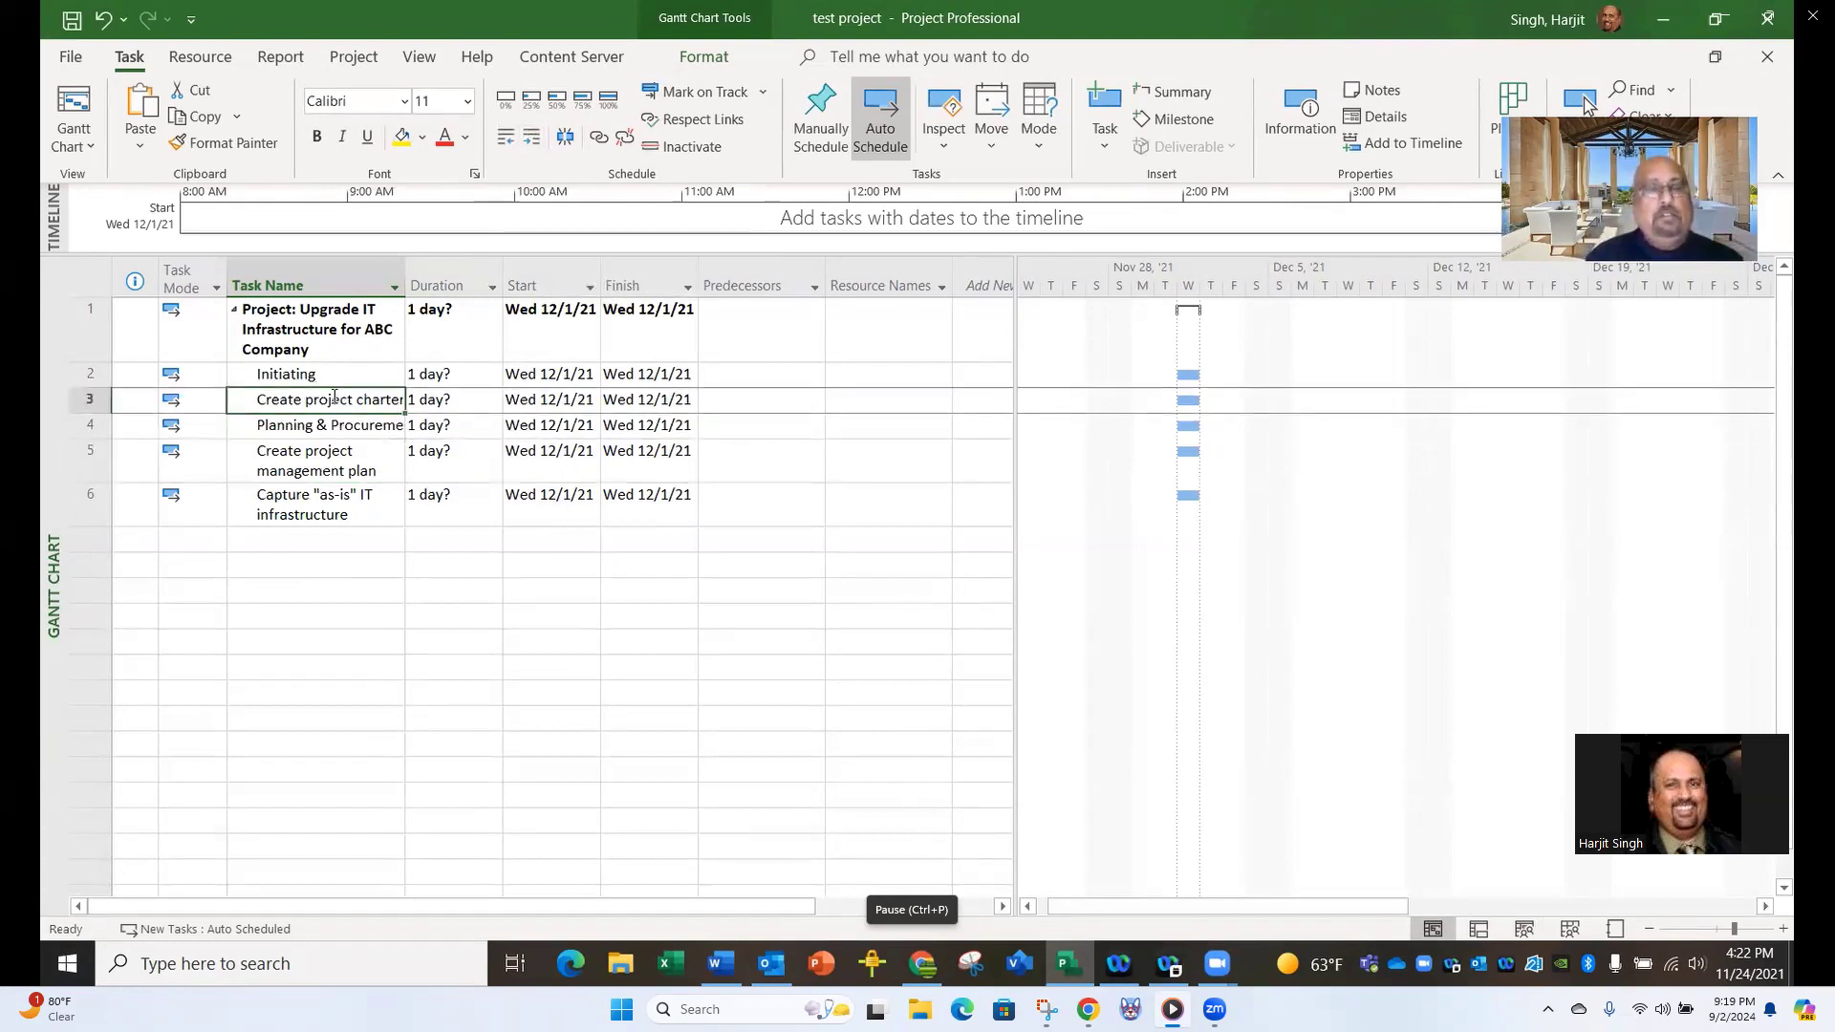
{"action": "left_click", "coordinate": [532, 142]}
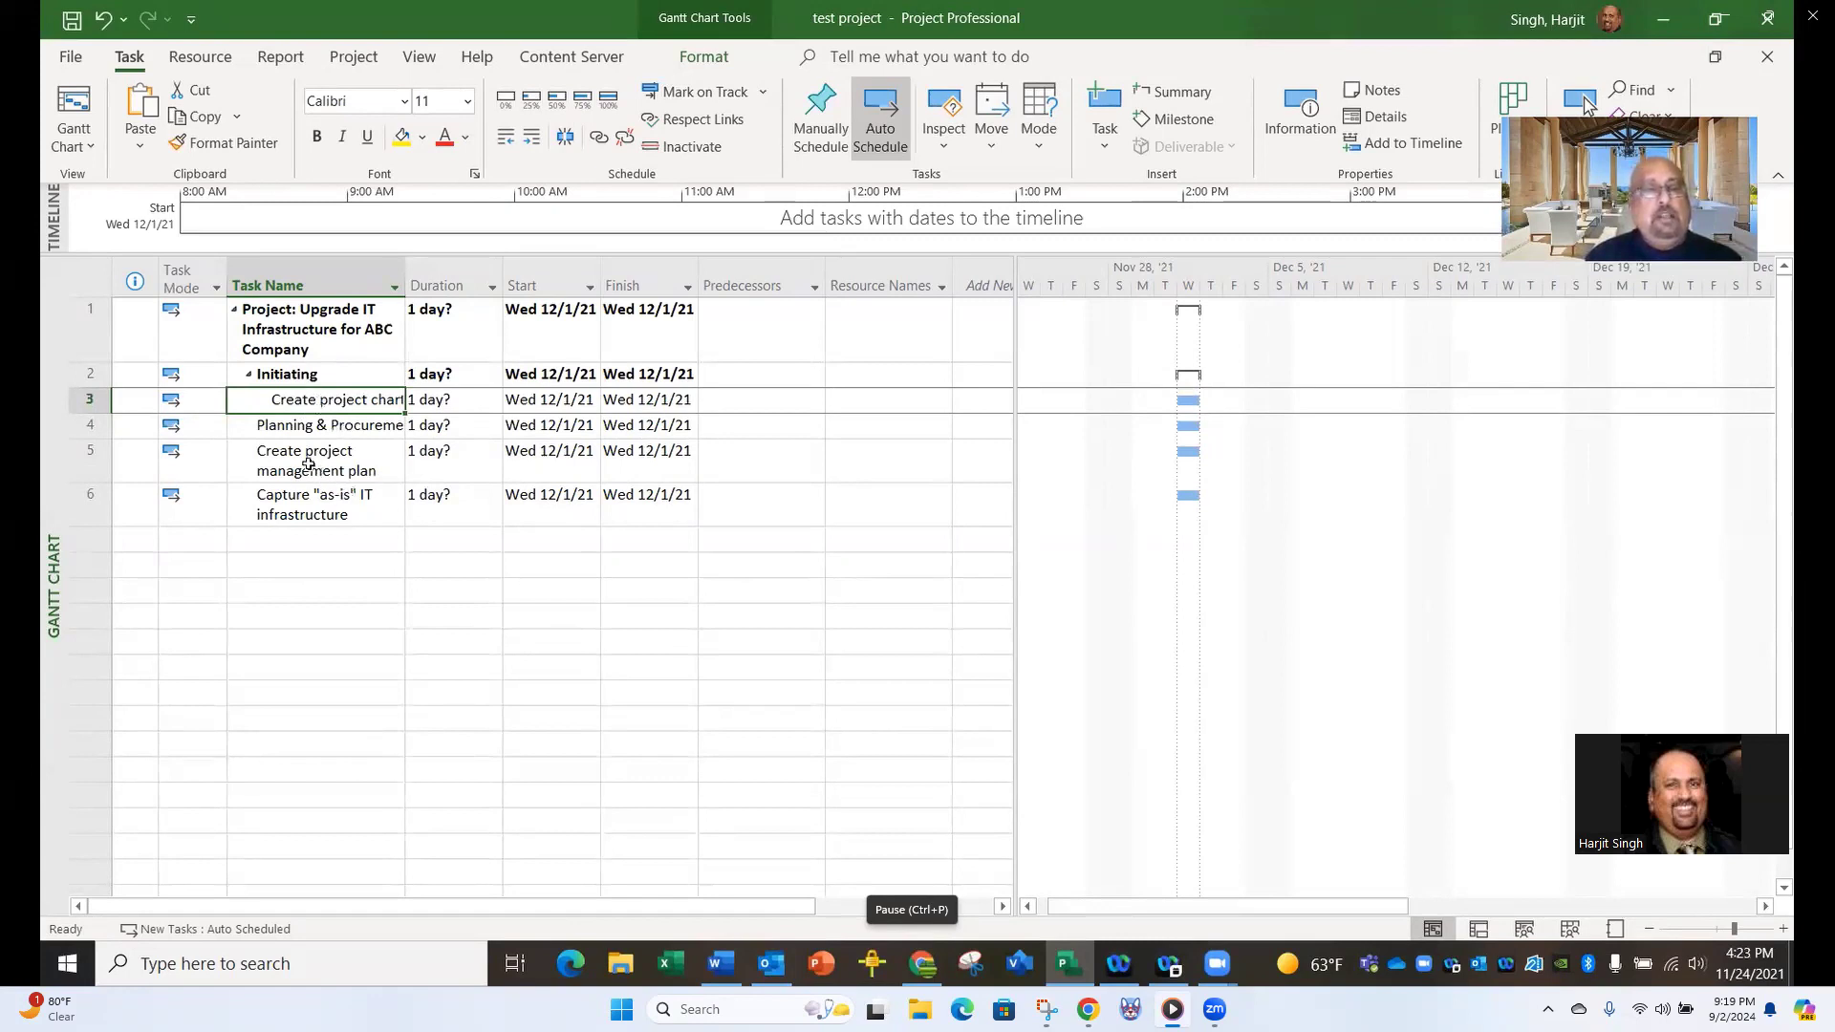
{"action": "left_click_drag", "start_coordinate": [304, 459], "coordinate": [314, 502]}
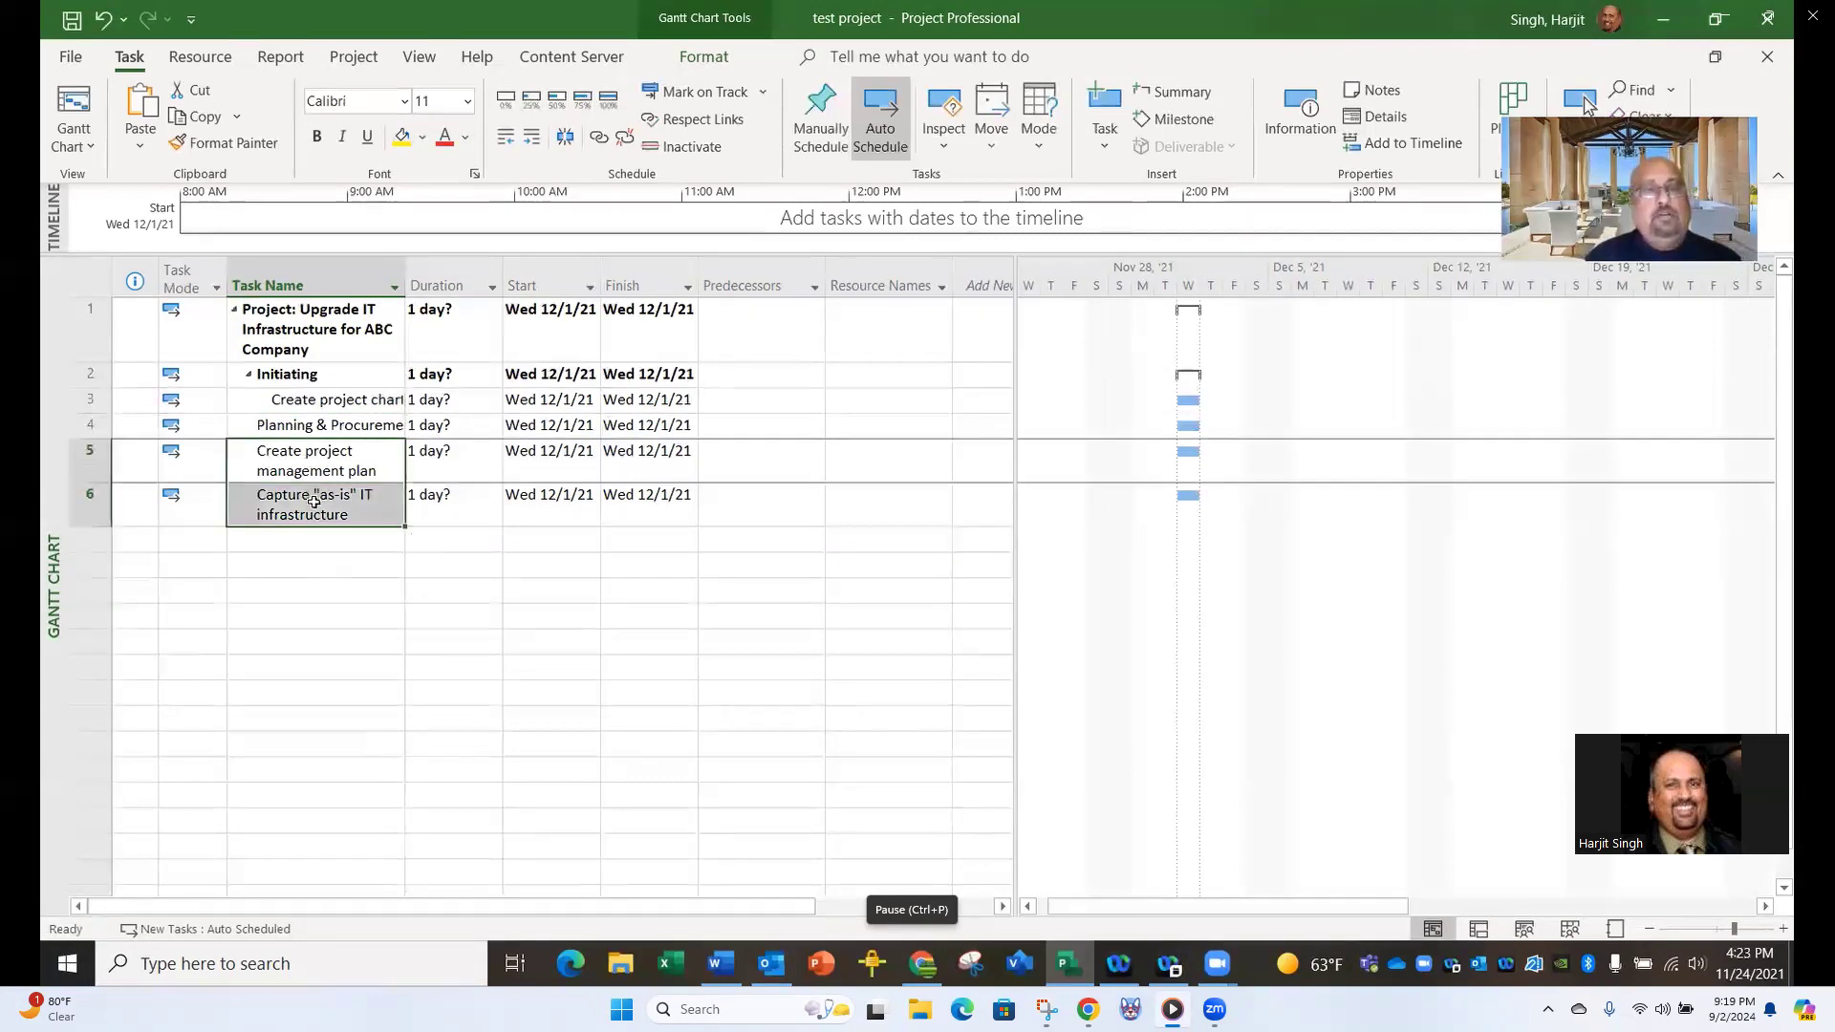
{"action": "left_click", "coordinate": [532, 139]}
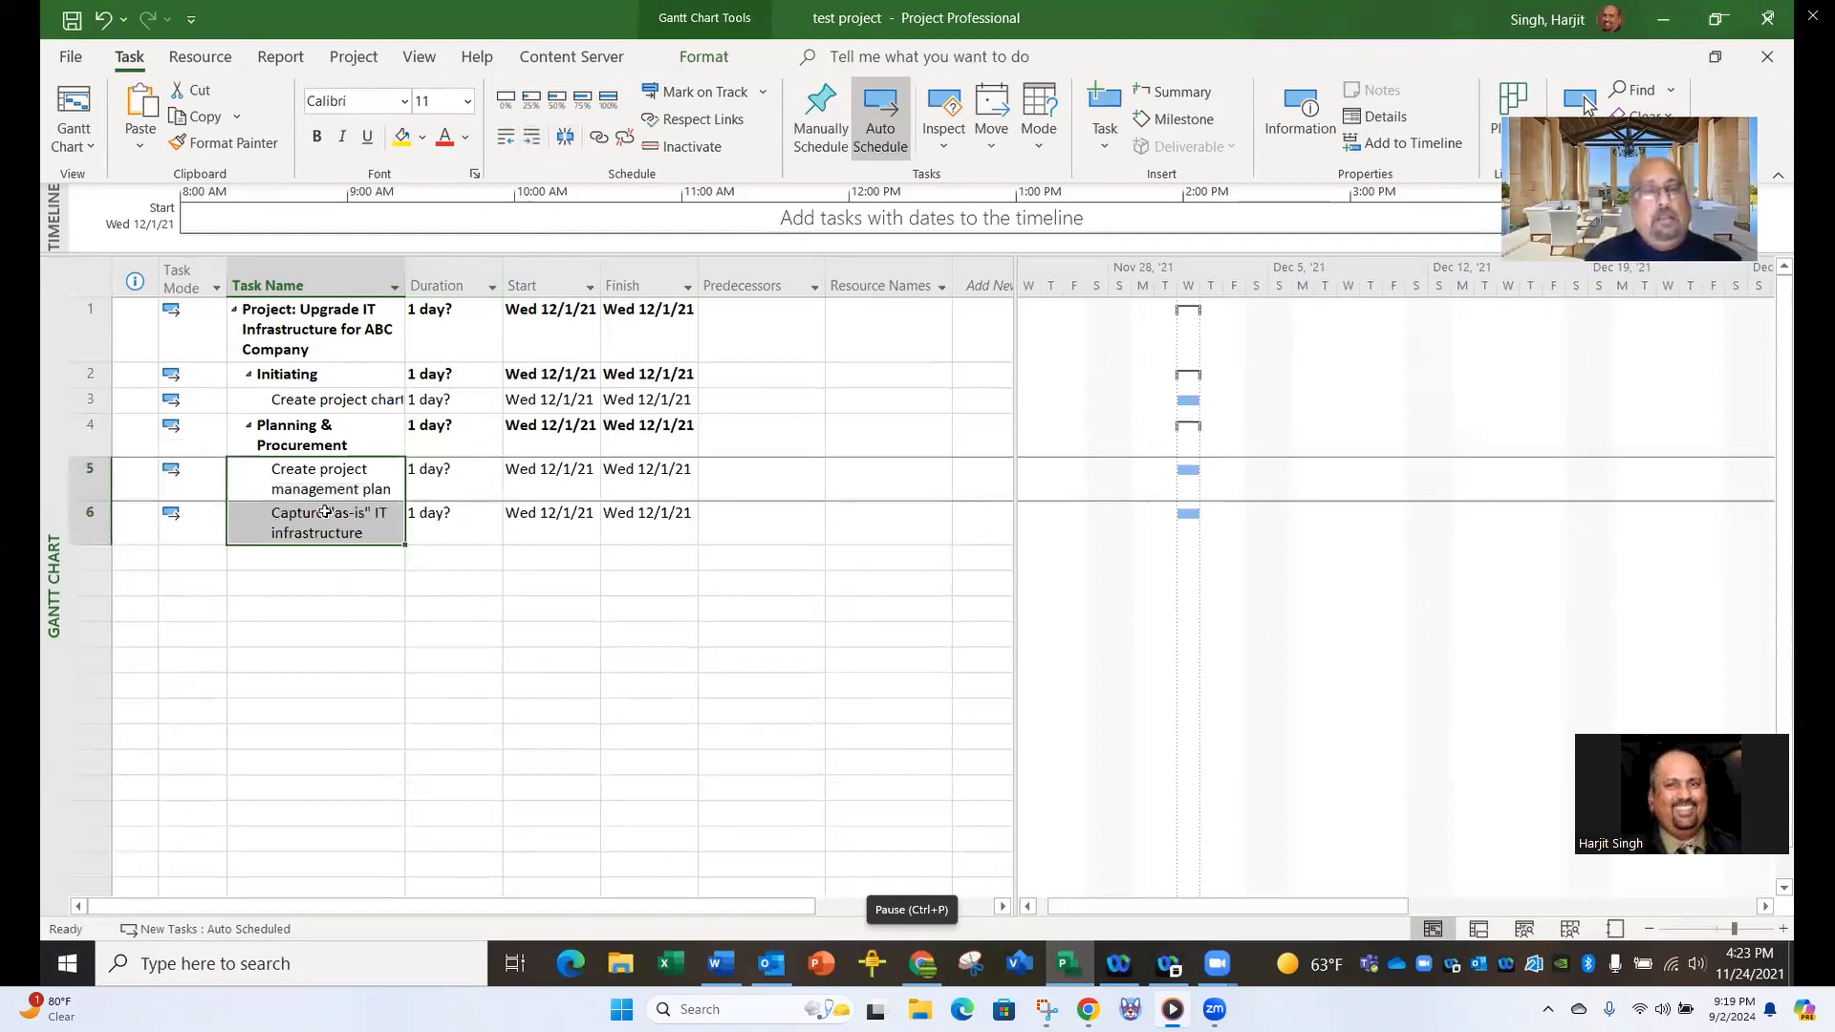
{"action": "left_click", "coordinate": [333, 580]}
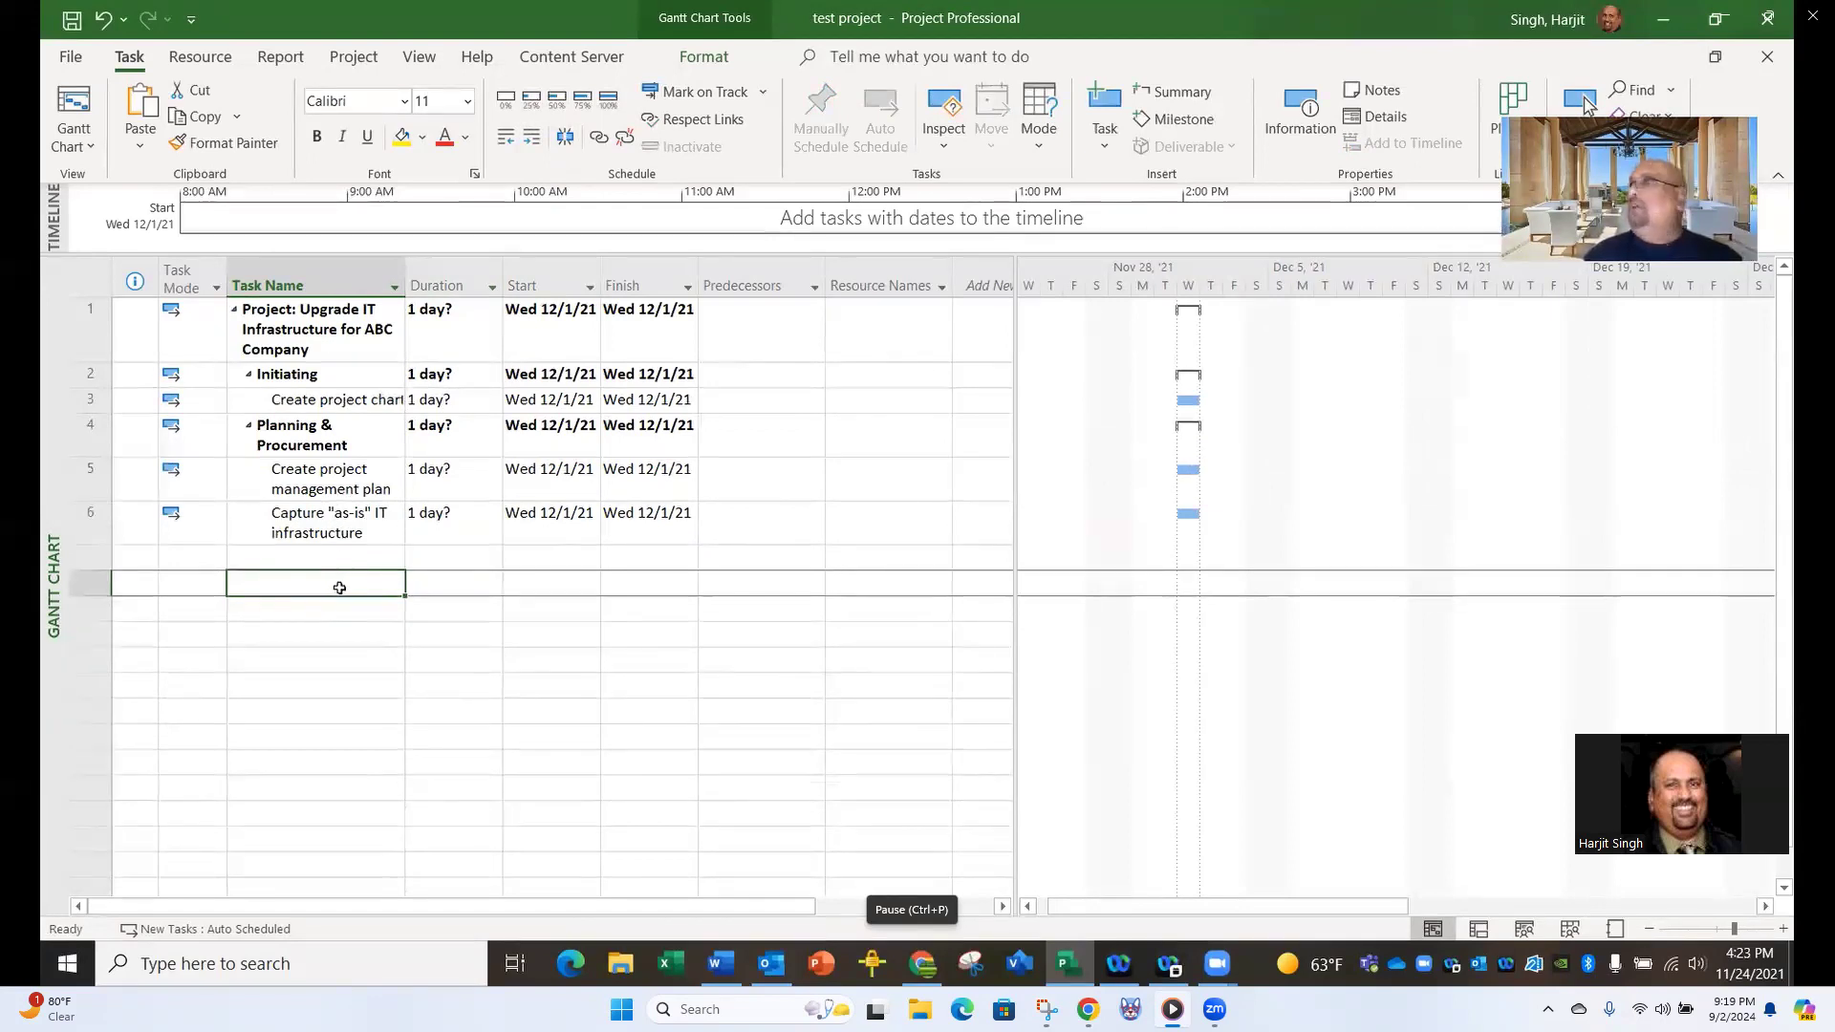
Try setting the project title summary task's duration to 3 days, and undo that change.
{"action": "left_click", "coordinate": [441, 317]}
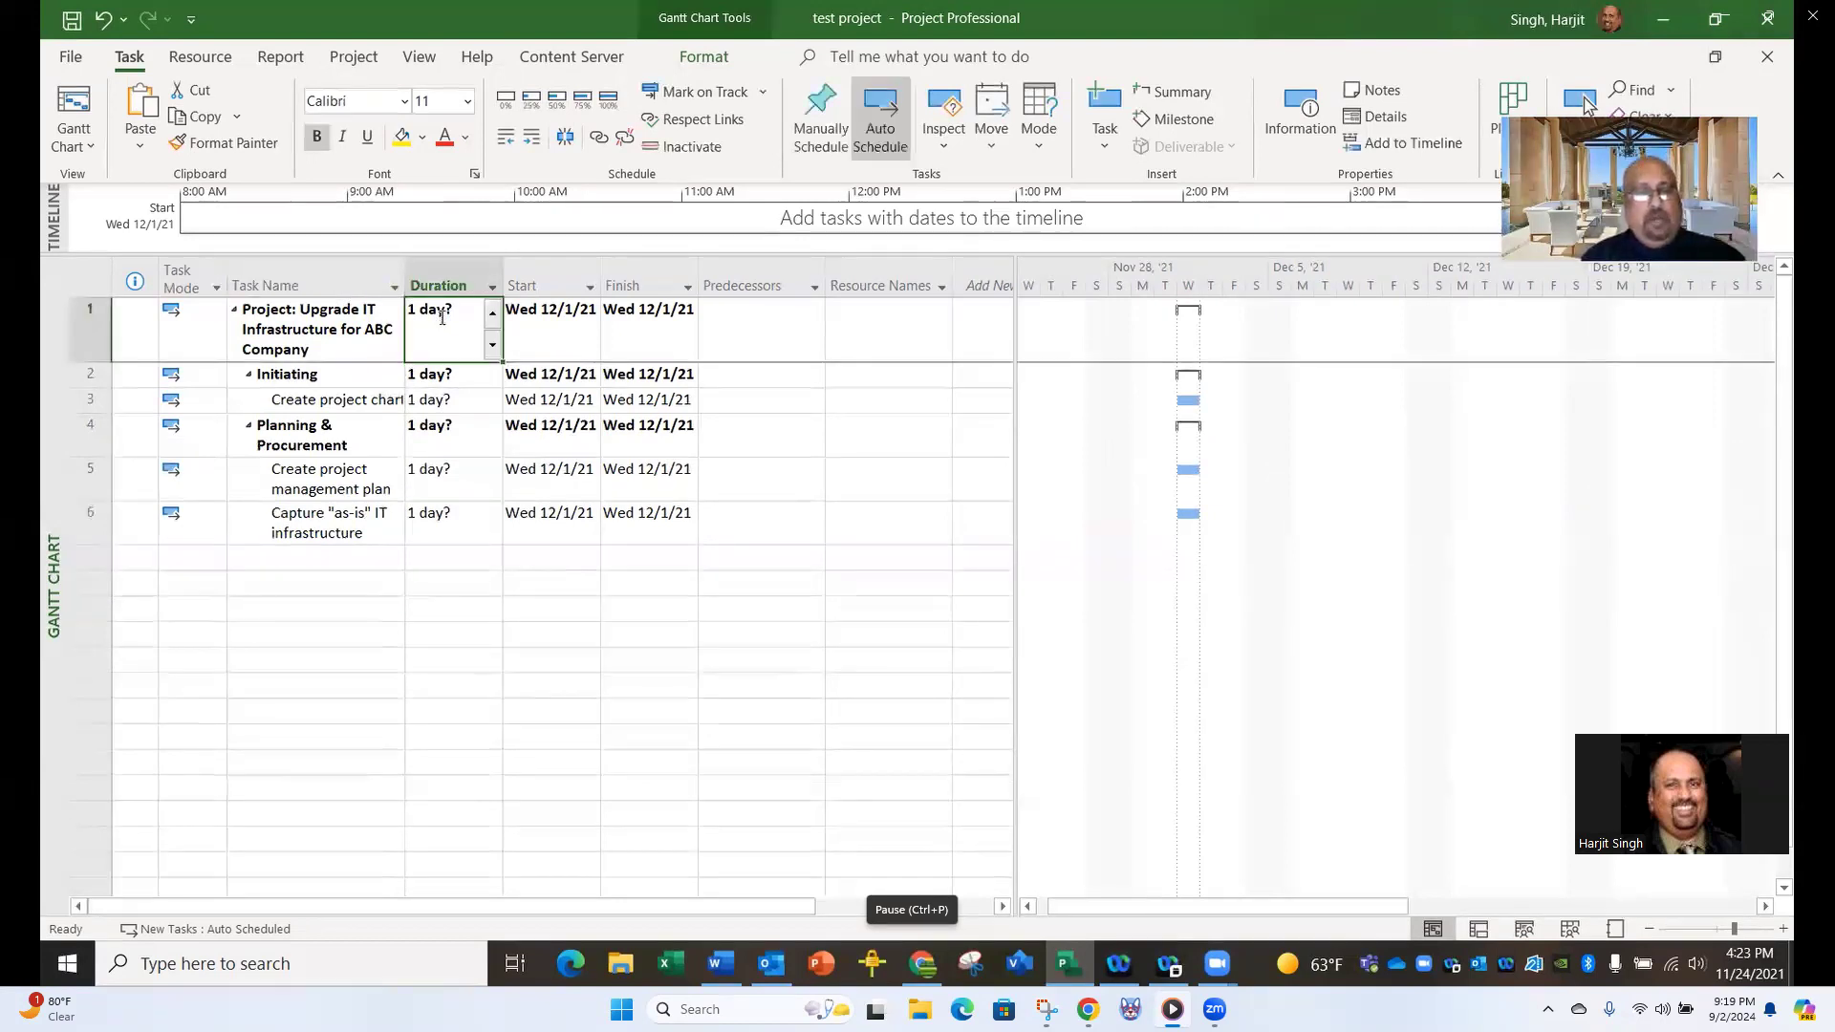
{"action": "type", "text": "3"}
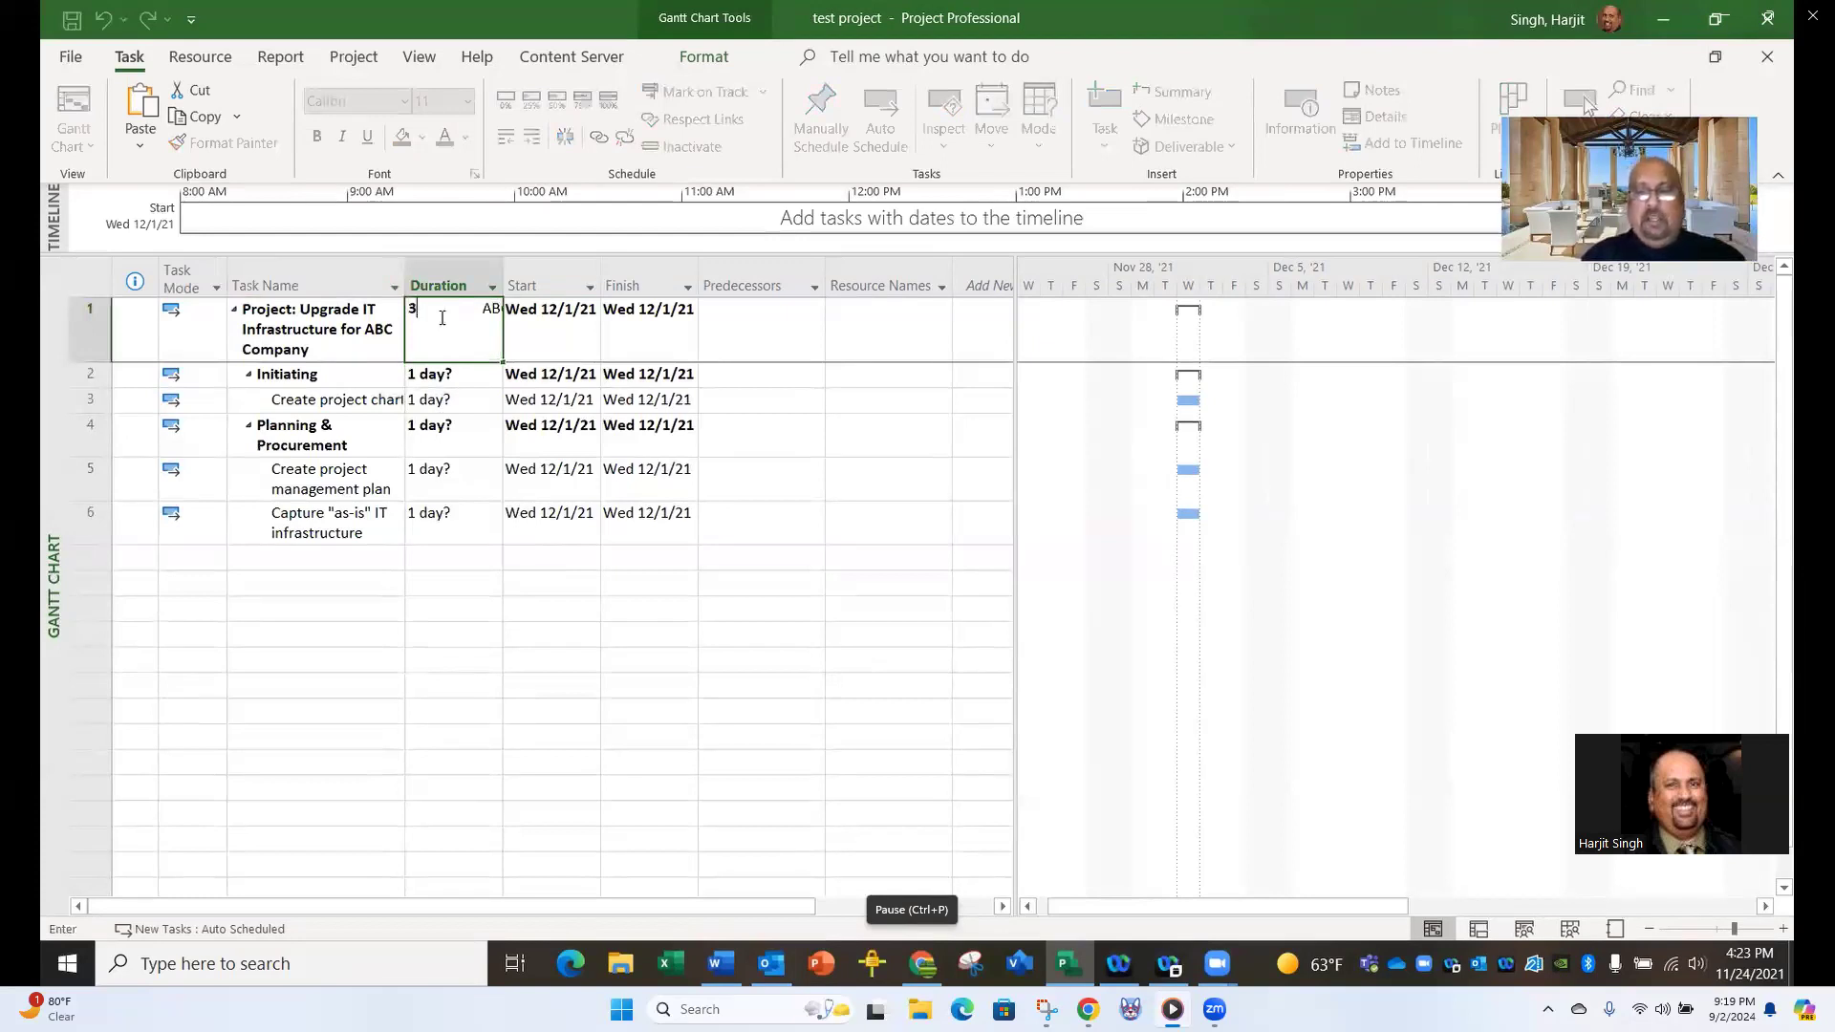
{"action": "key", "text": "Return"}
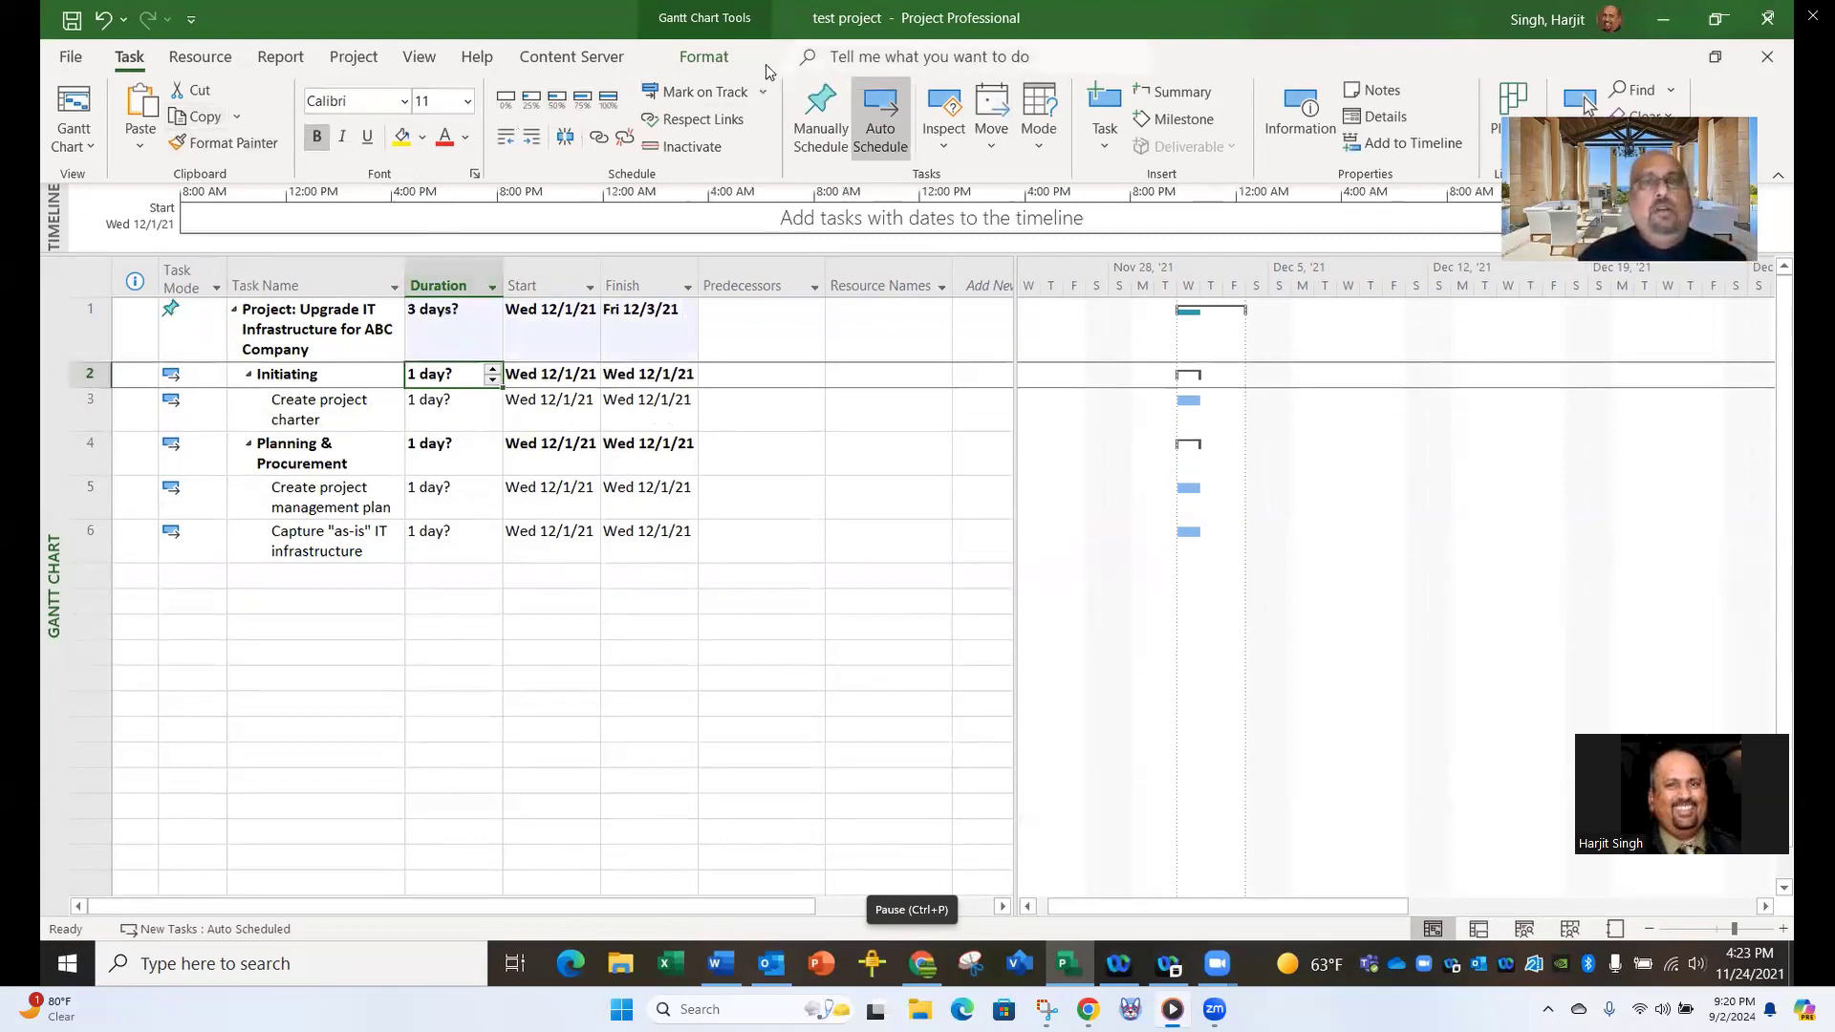
{"action": "left_click", "coordinate": [103, 19]}
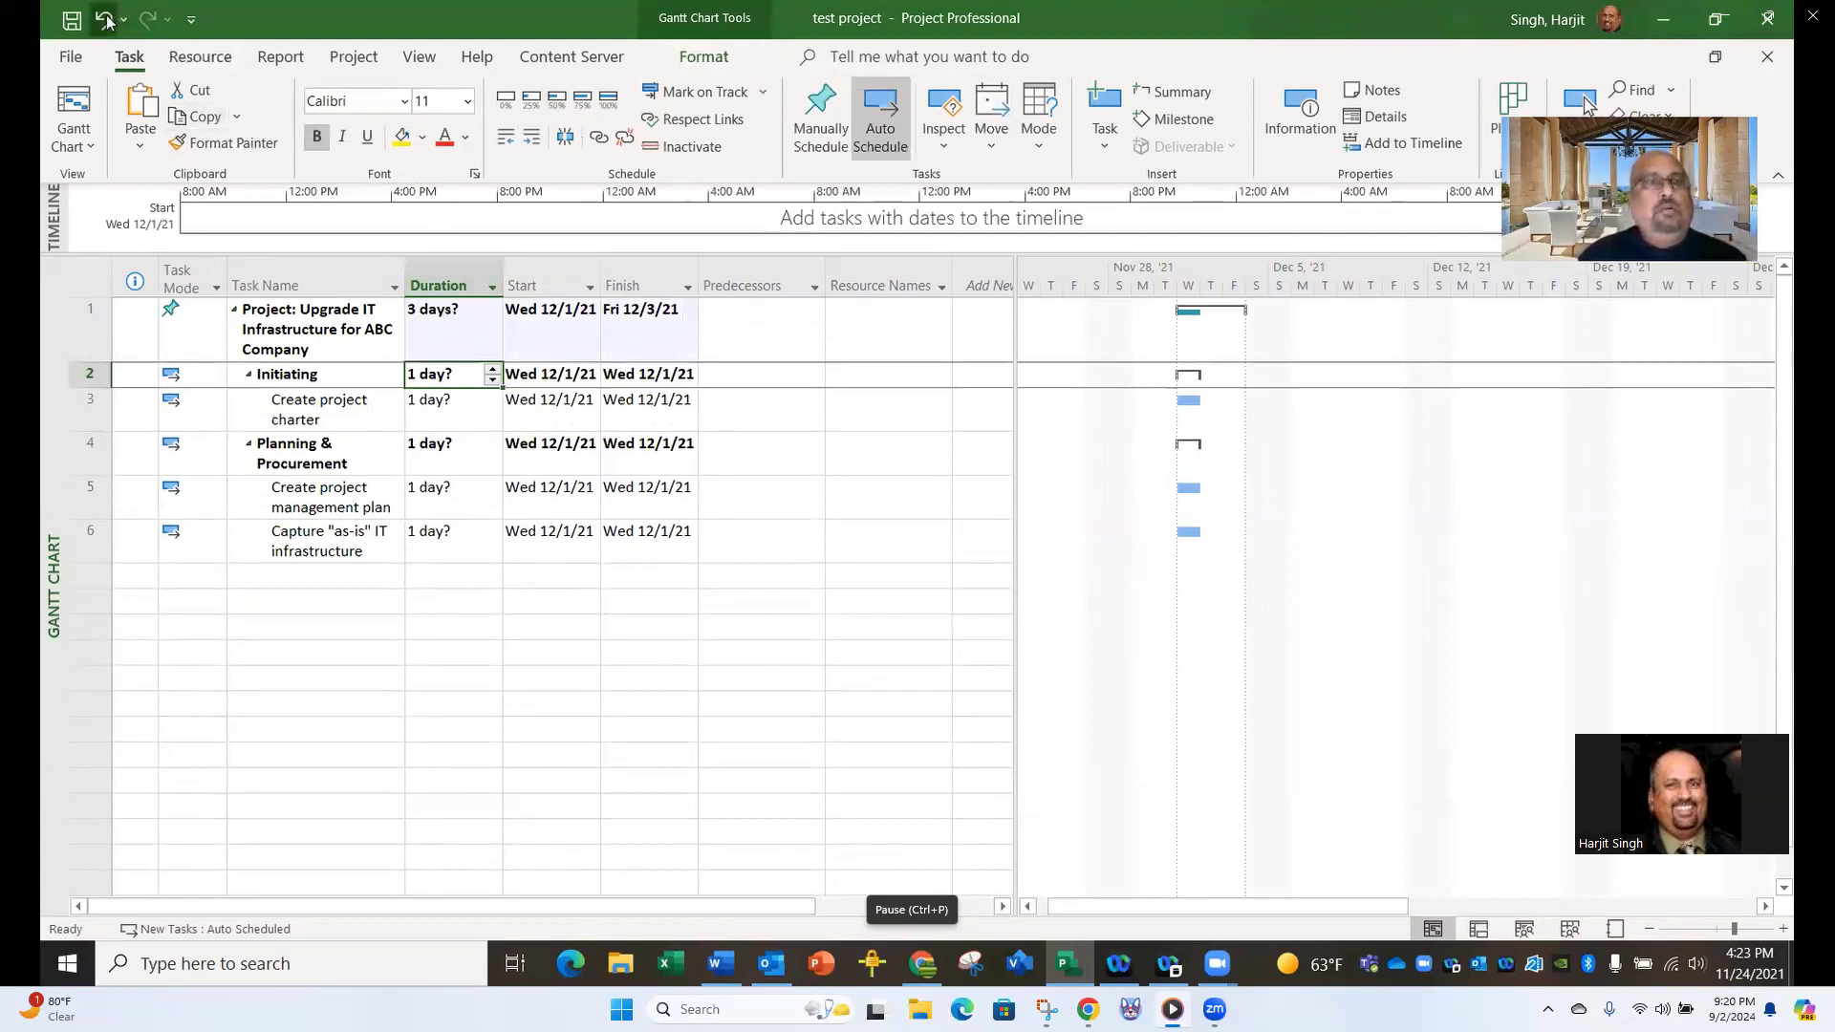
{"action": "left_click", "coordinate": [510, 576]}
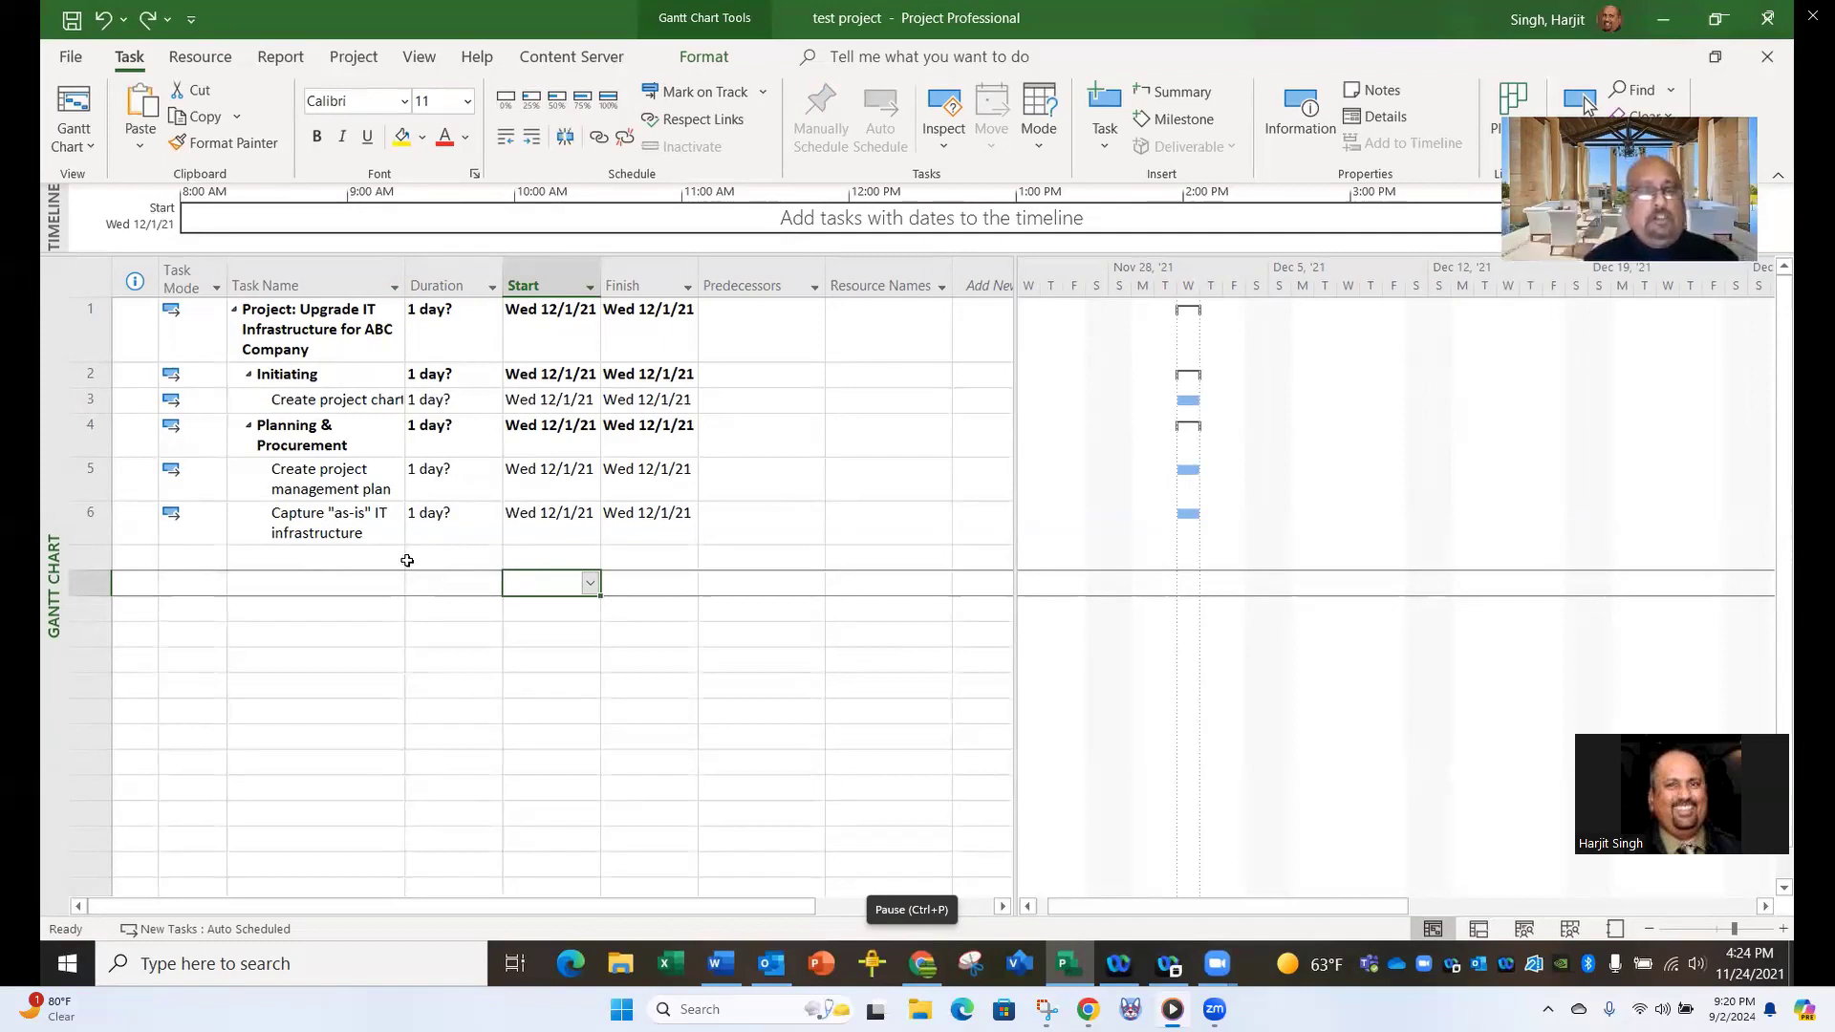
Set the duration of the "Create project charter" task to 3 days.
{"action": "left_click", "coordinate": [445, 401]}
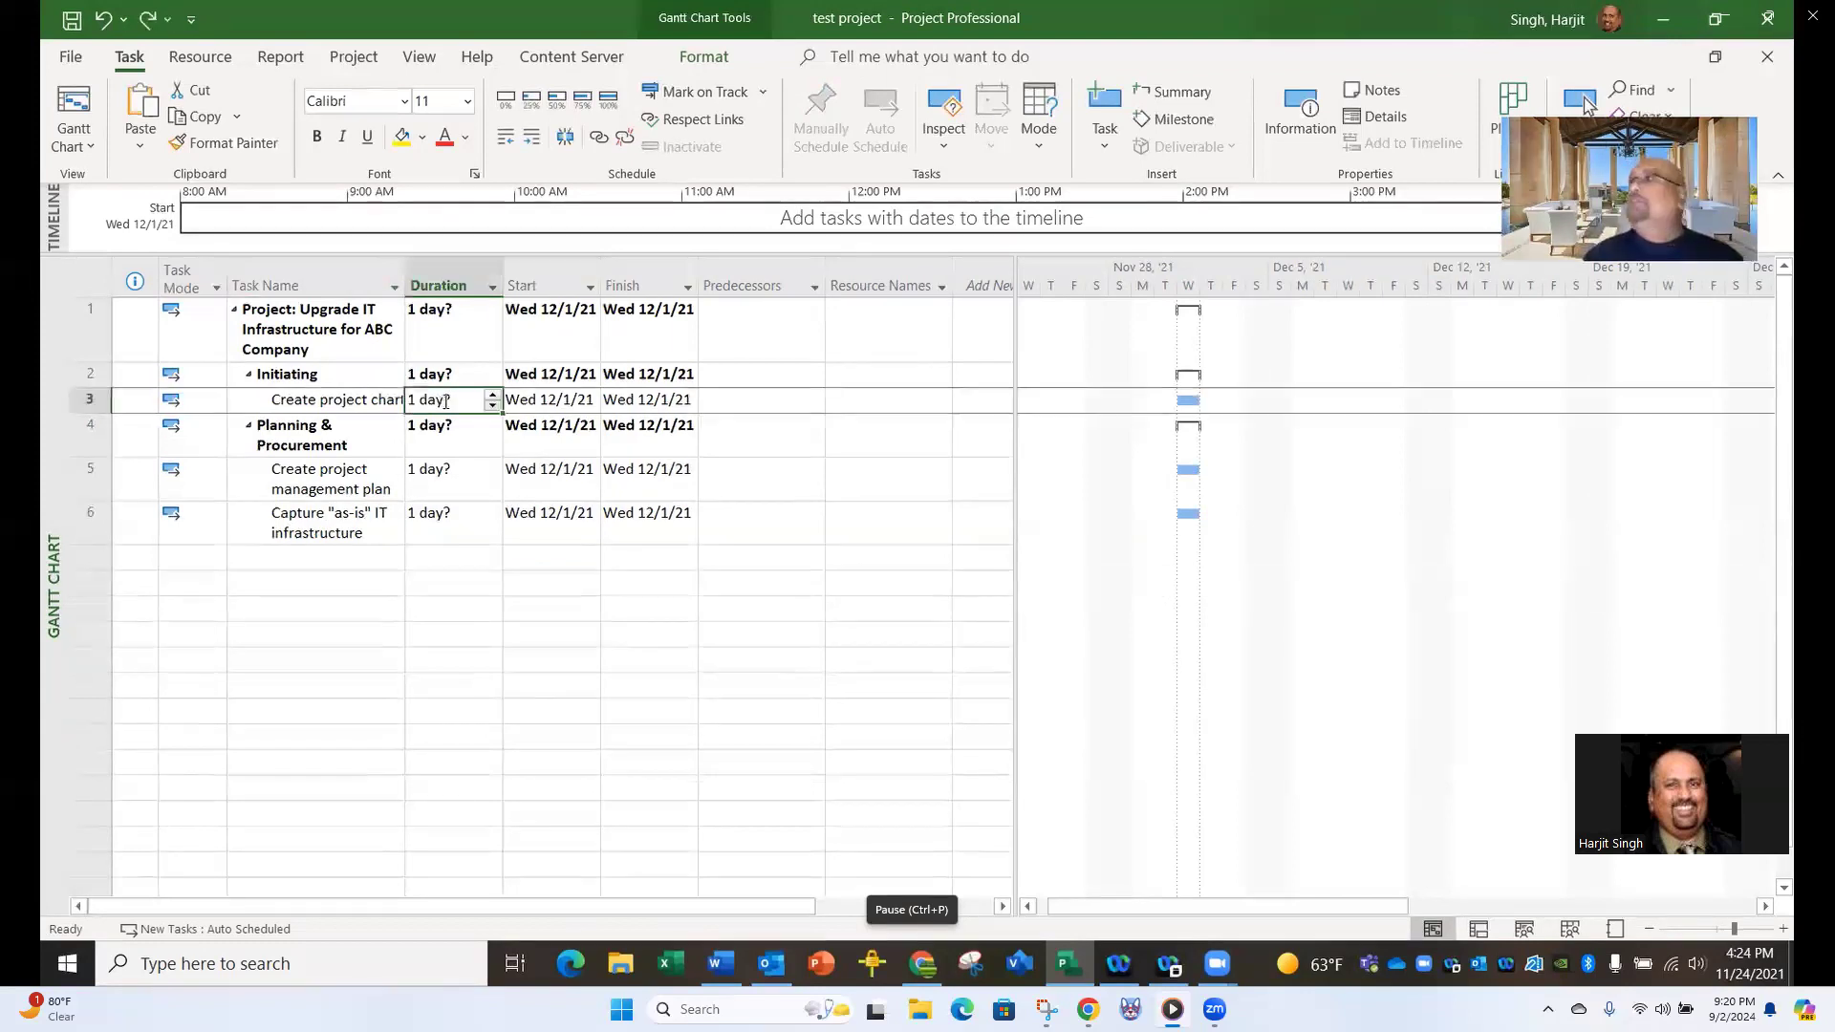
{"action": "type", "text": "3"}
{"action": "key", "text": "Return"}
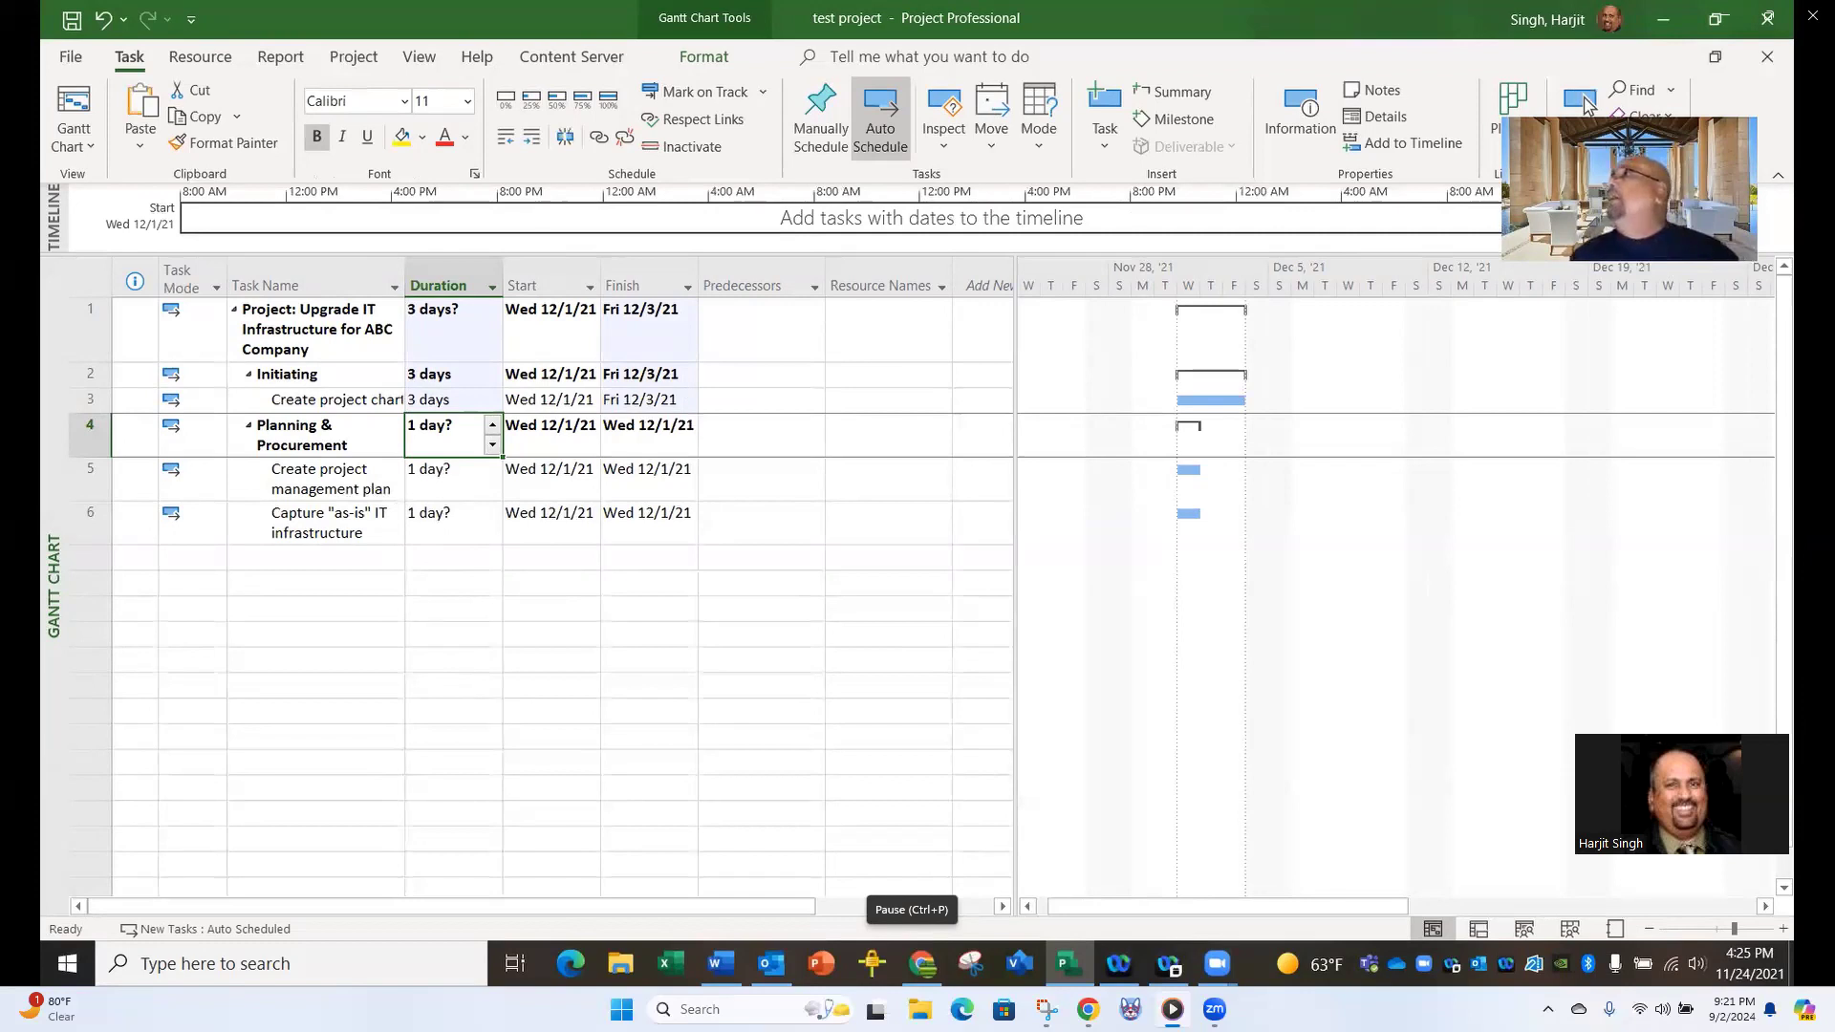
Set the duration of "Create project management plan" to 2 days and "Capture "as-is" IT infrastructure" to 5 days.
{"action": "left_click", "coordinate": [438, 475]}
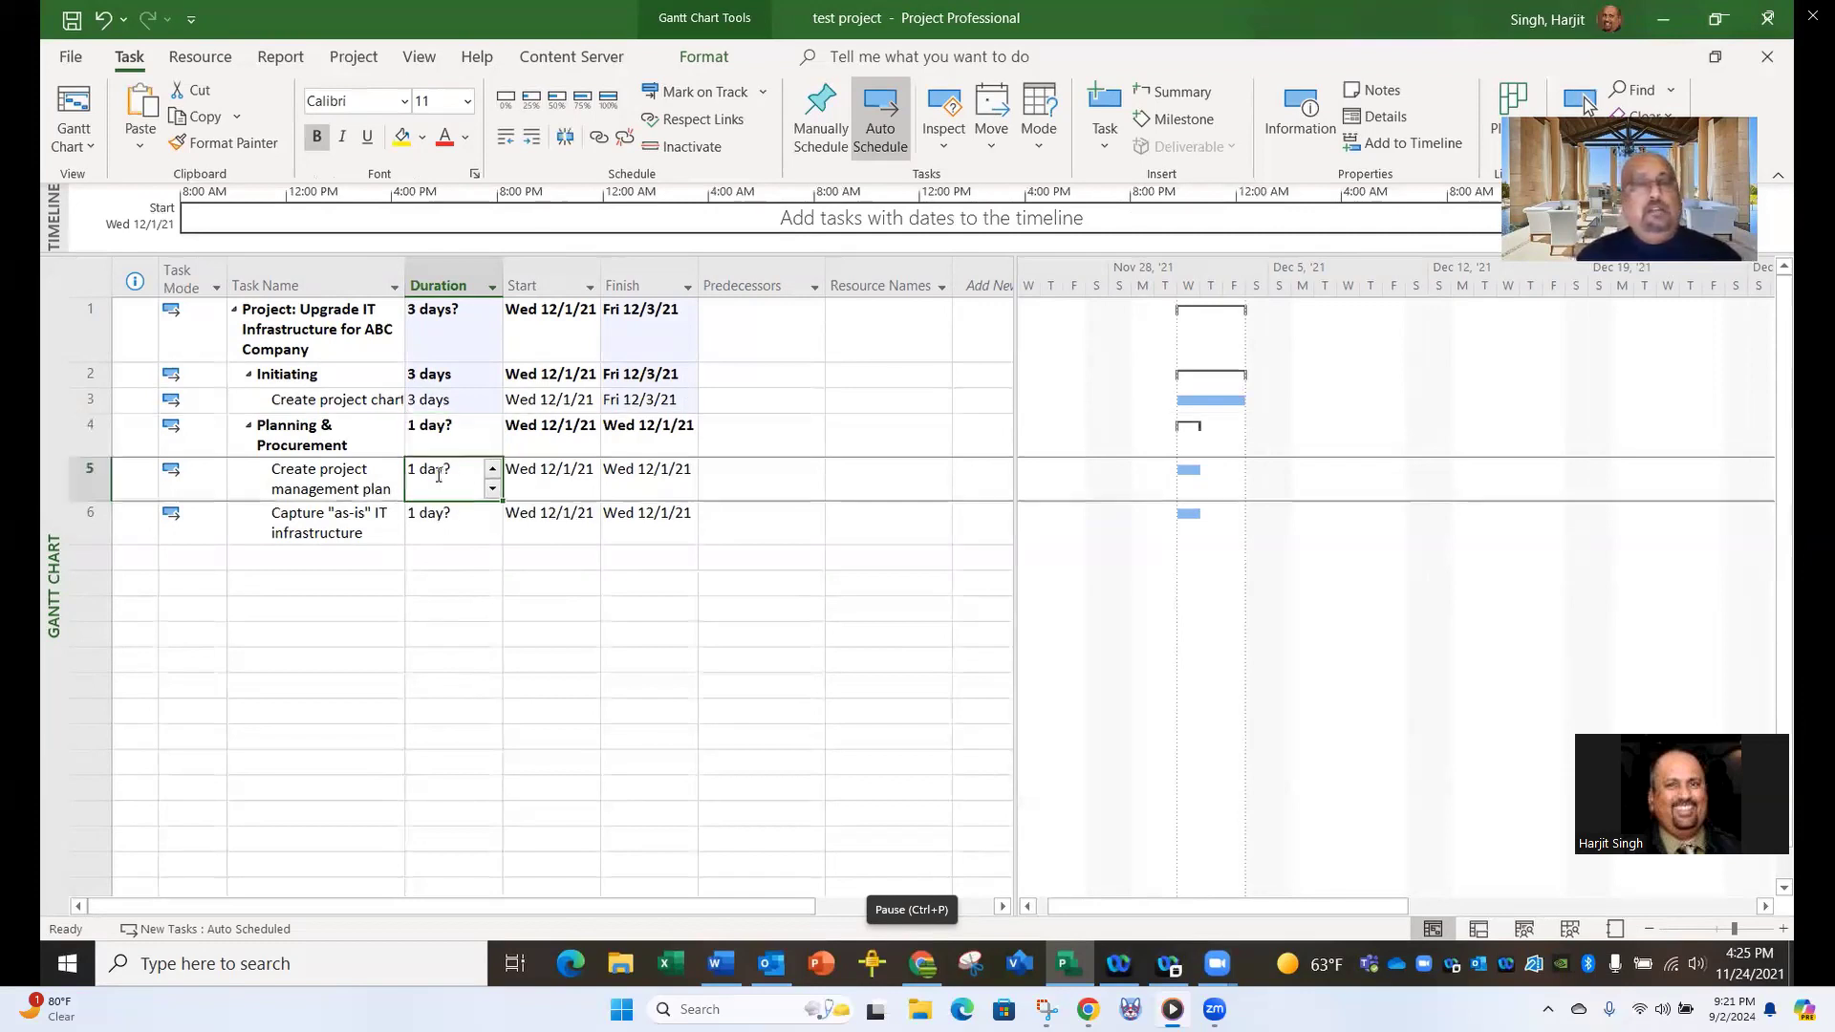
{"action": "type", "text": "2"}
{"action": "key", "text": "Return"}
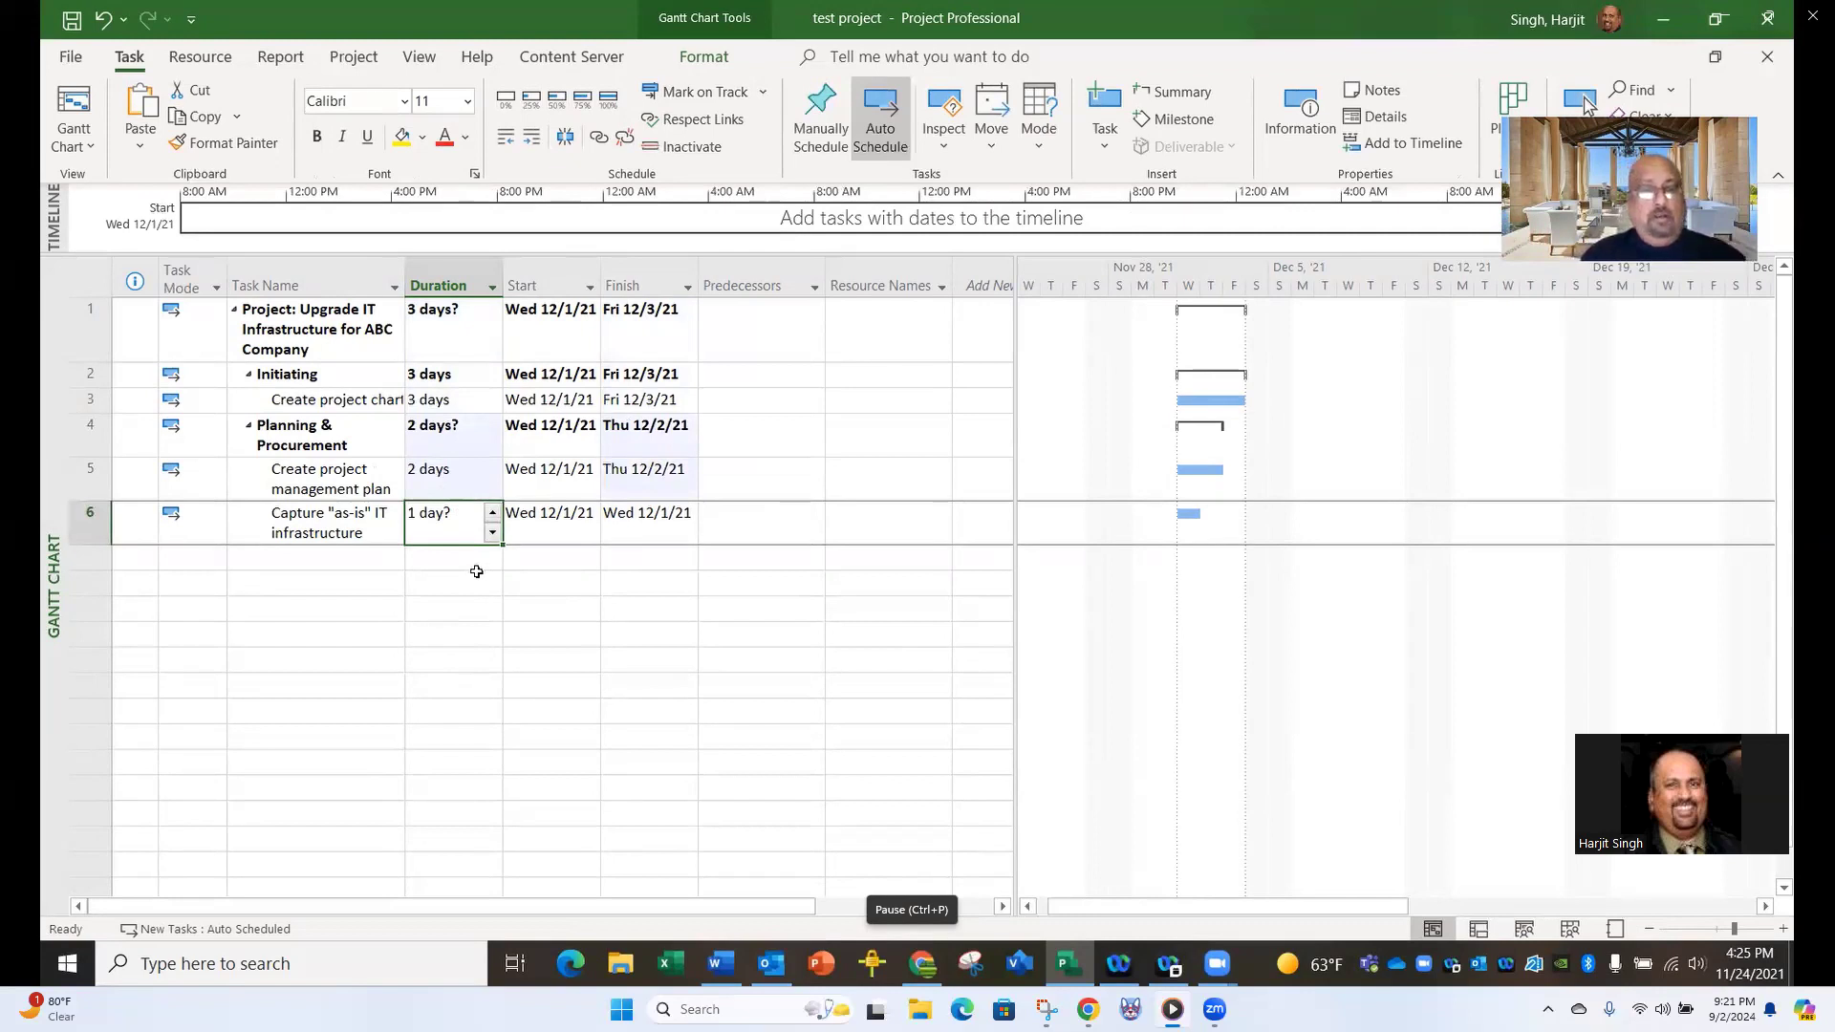
{"action": "type", "text": "5"}
{"action": "key", "text": "Return"}
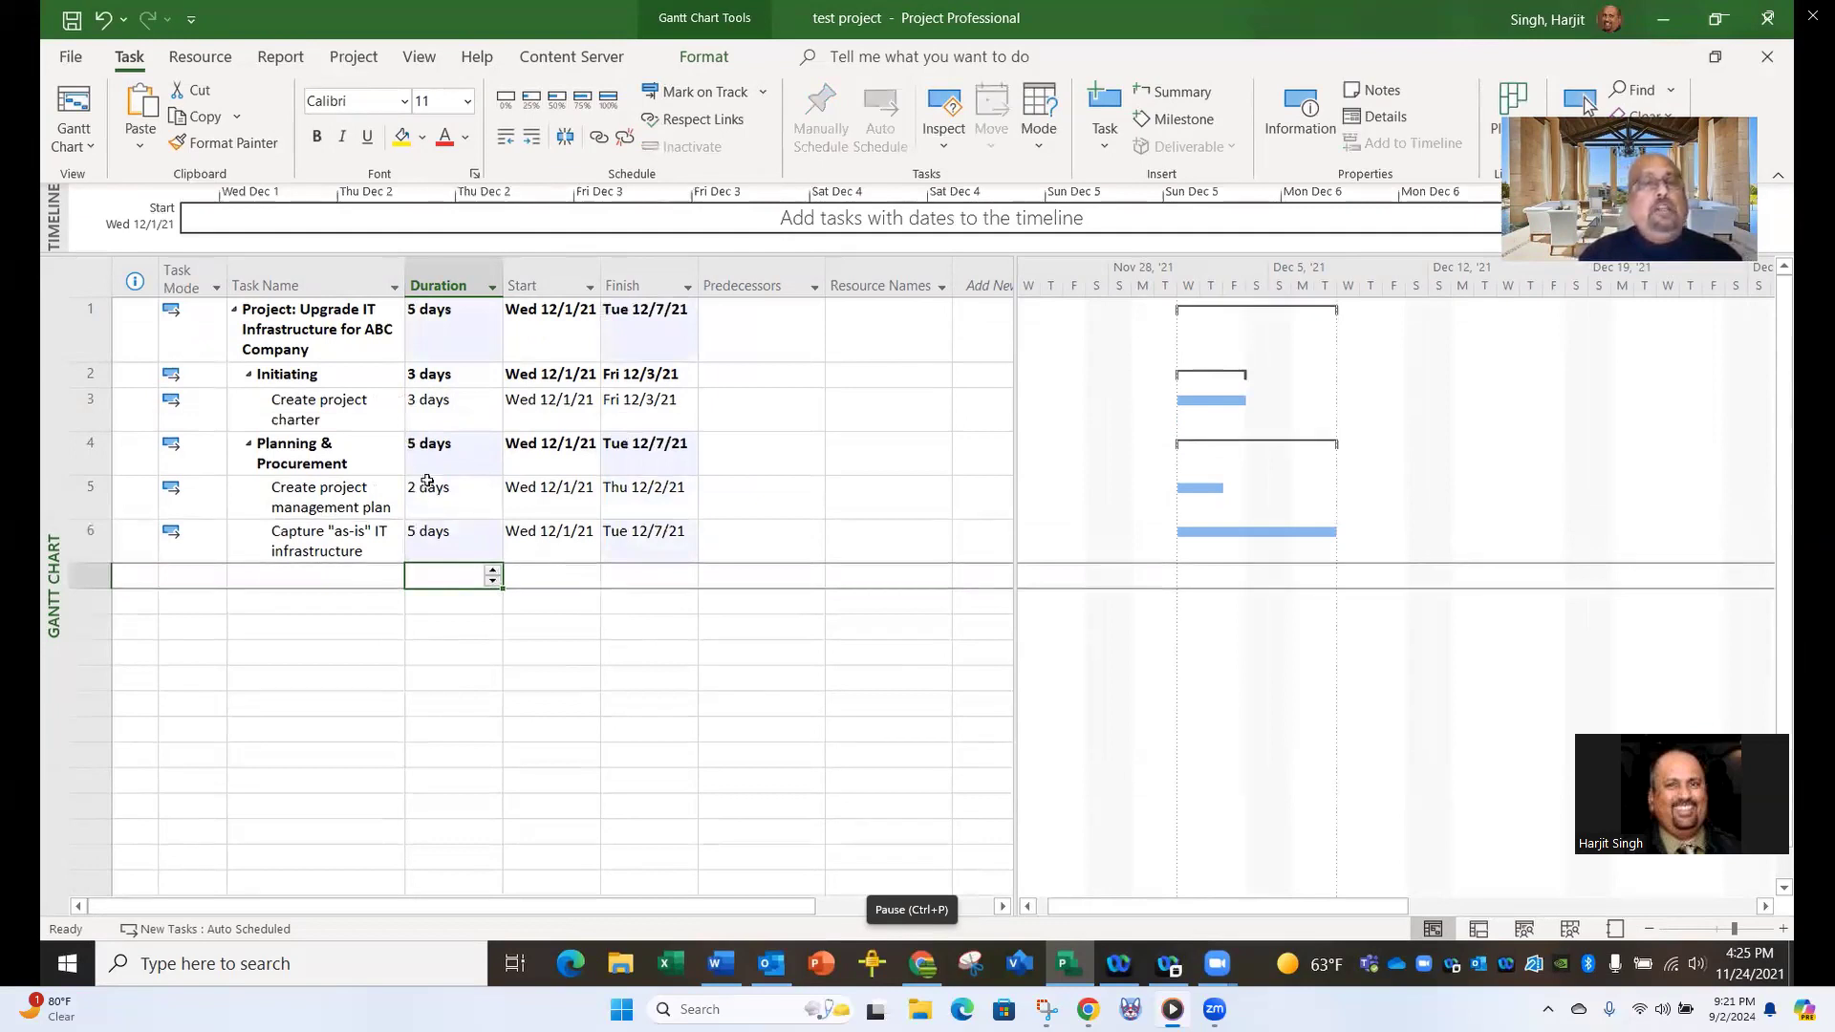
{"action": "mouse_move", "coordinate": [919, 891]}
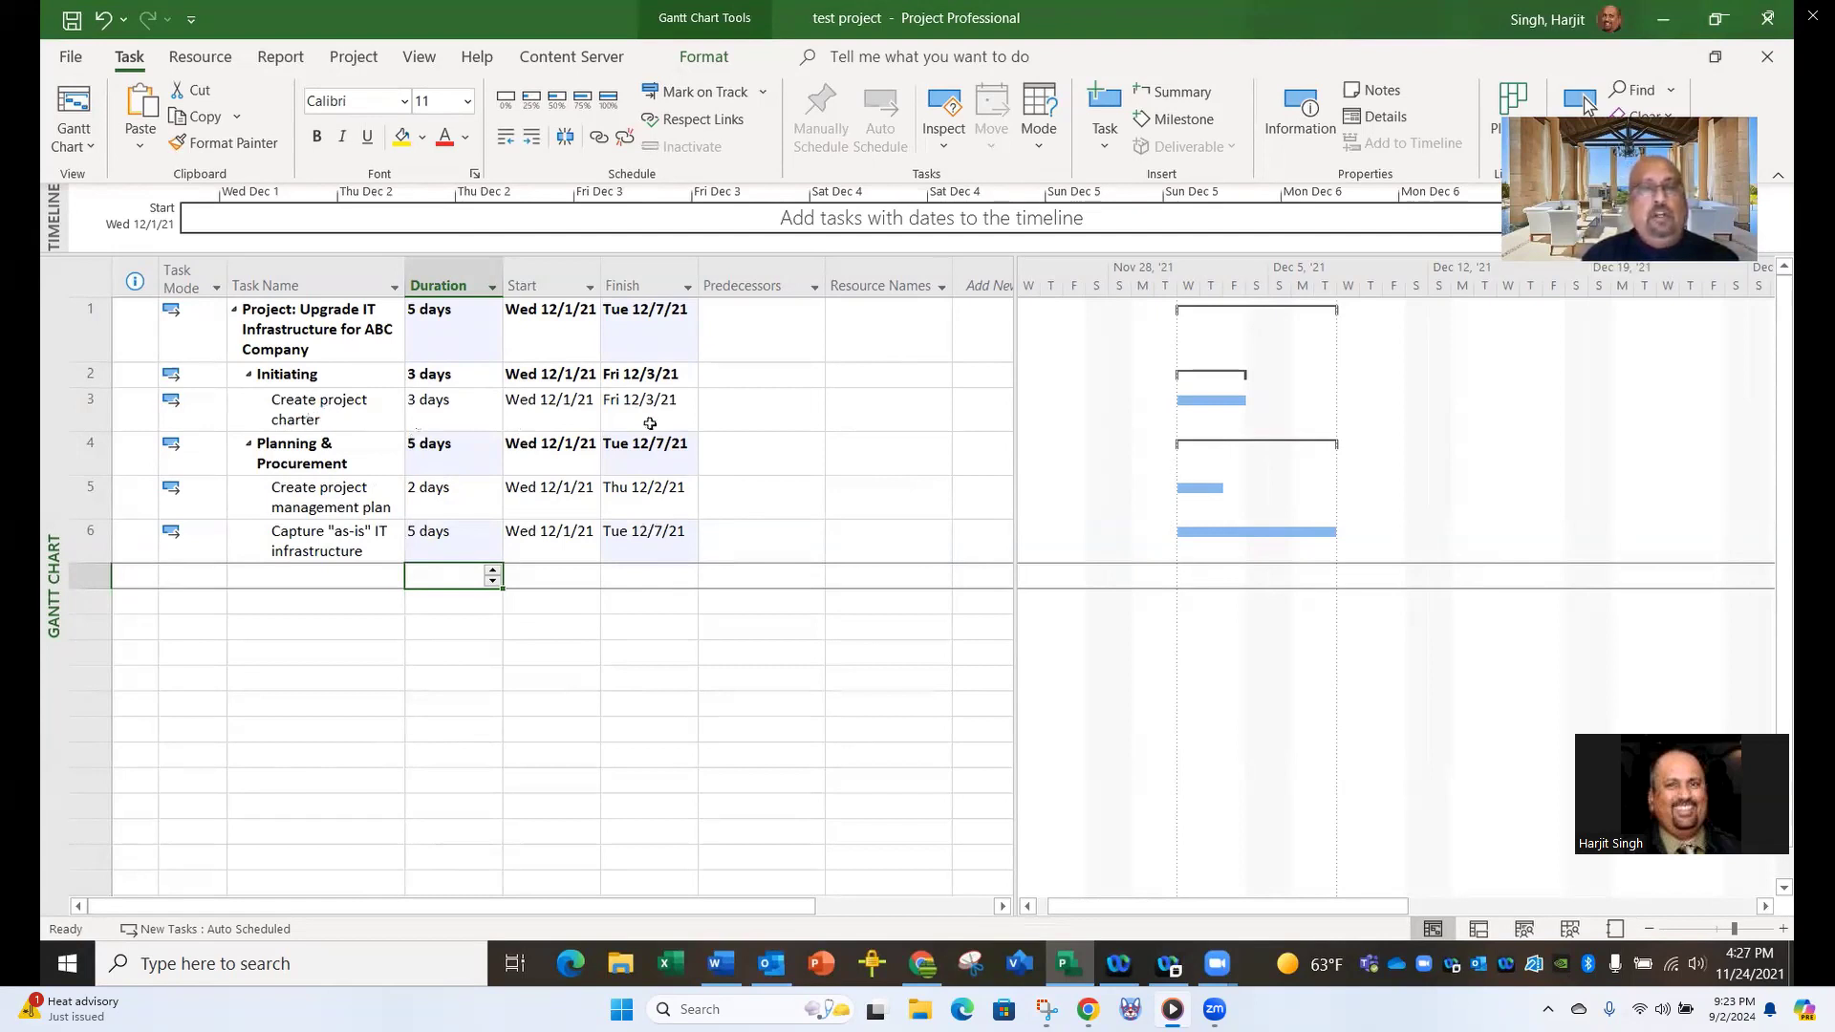
{"action": "left_click", "coordinate": [745, 406]}
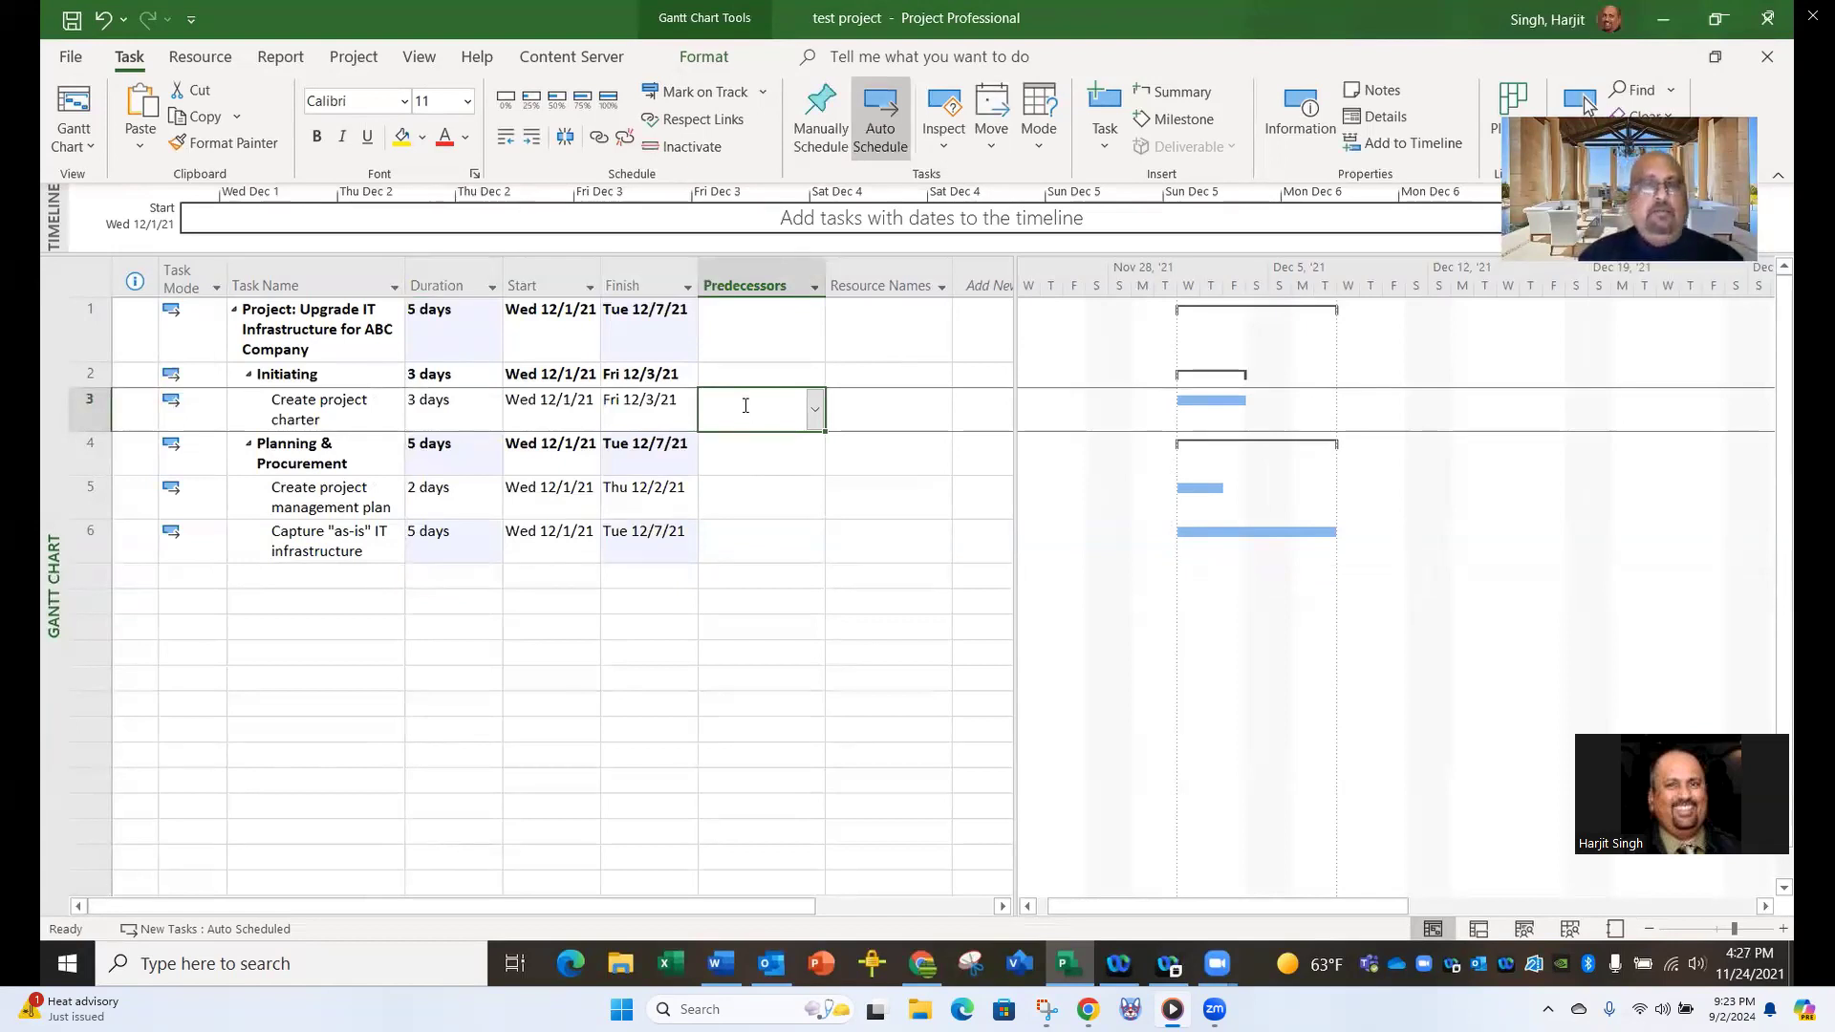
{"action": "left_click", "coordinate": [855, 402]}
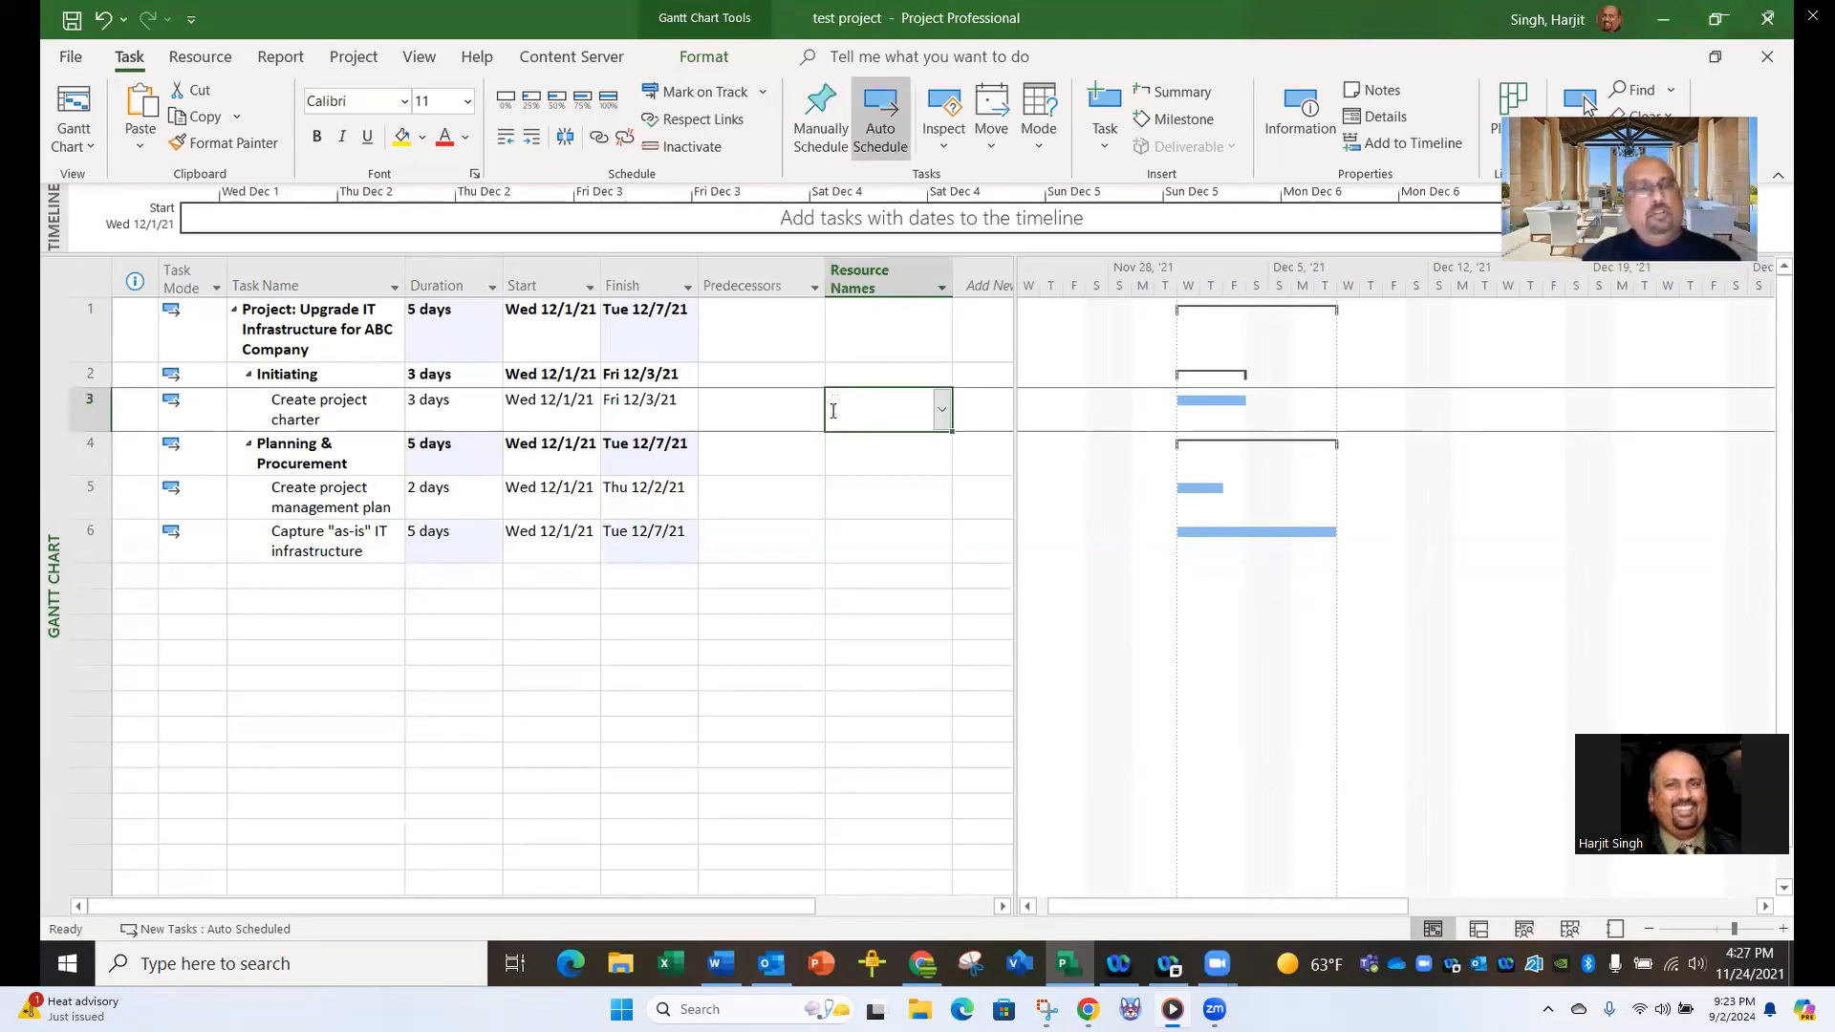
{"action": "left_click", "coordinate": [940, 412]}
{"action": "left_click", "coordinate": [888, 413]}
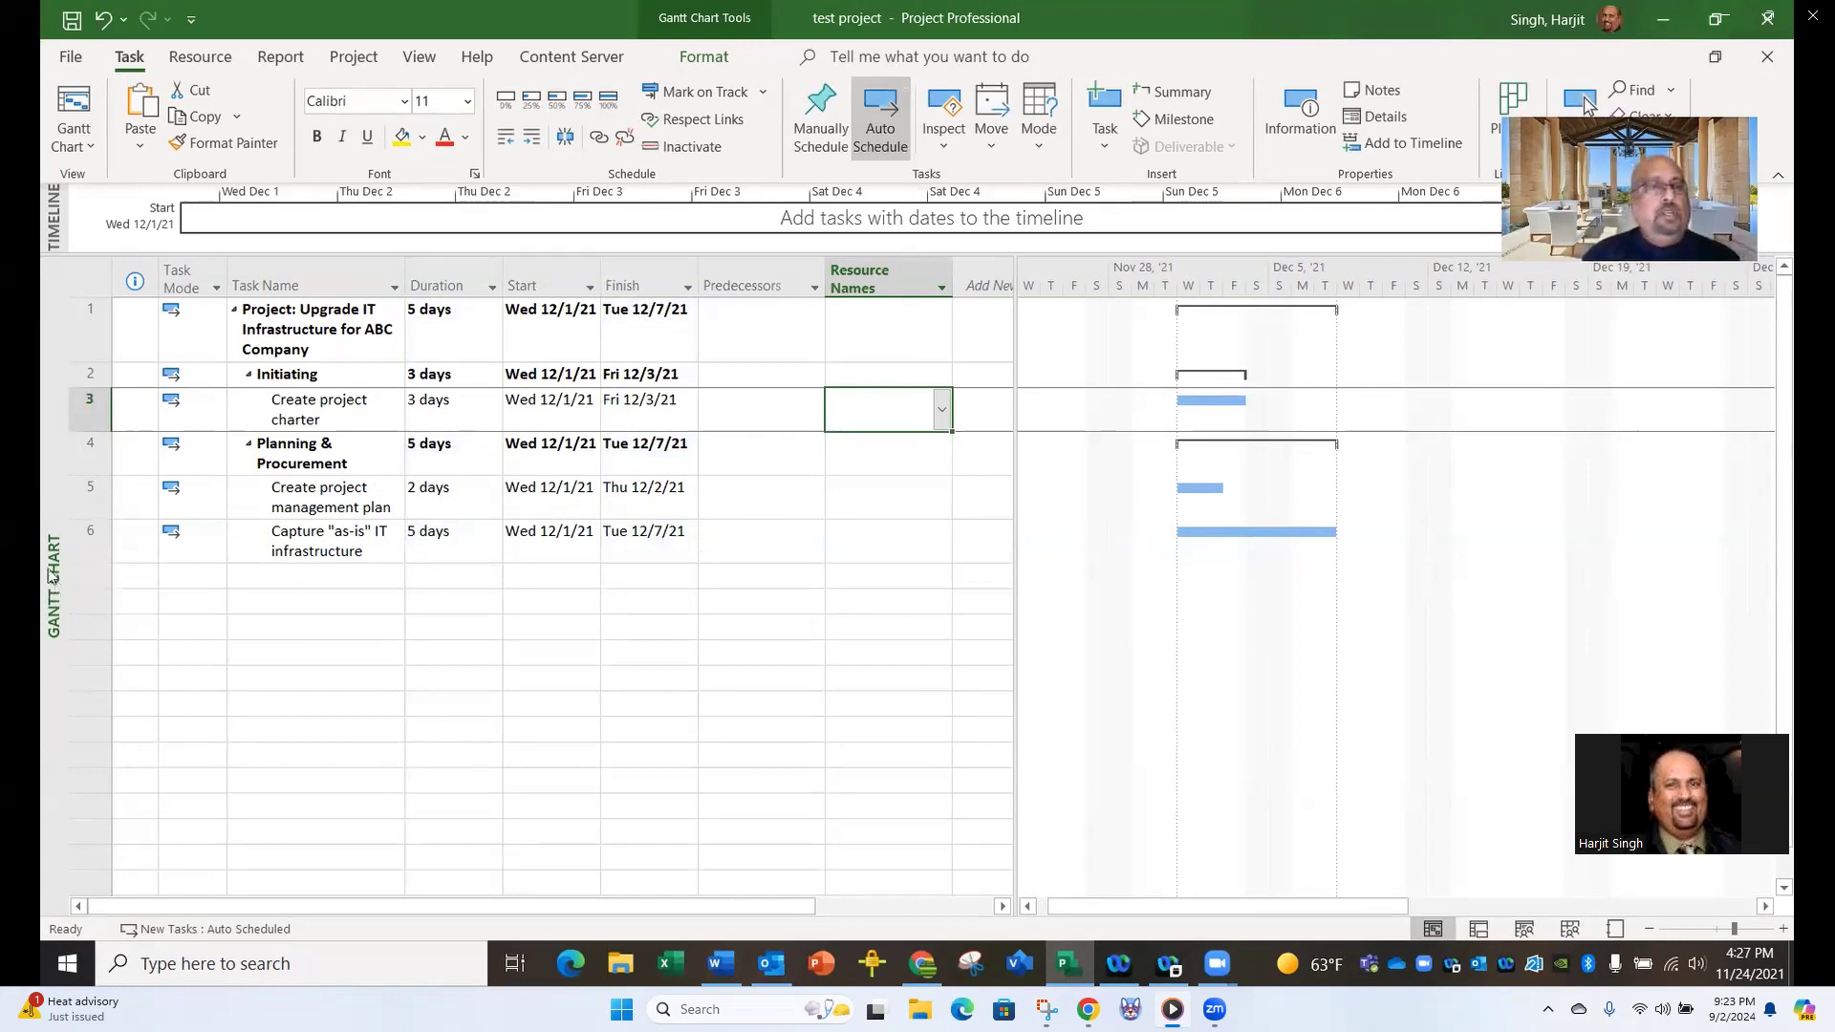
Switch to the Resource Sheet view and add "Project Manager" as the first resource.
{"action": "right_click", "coordinate": [48, 500]}
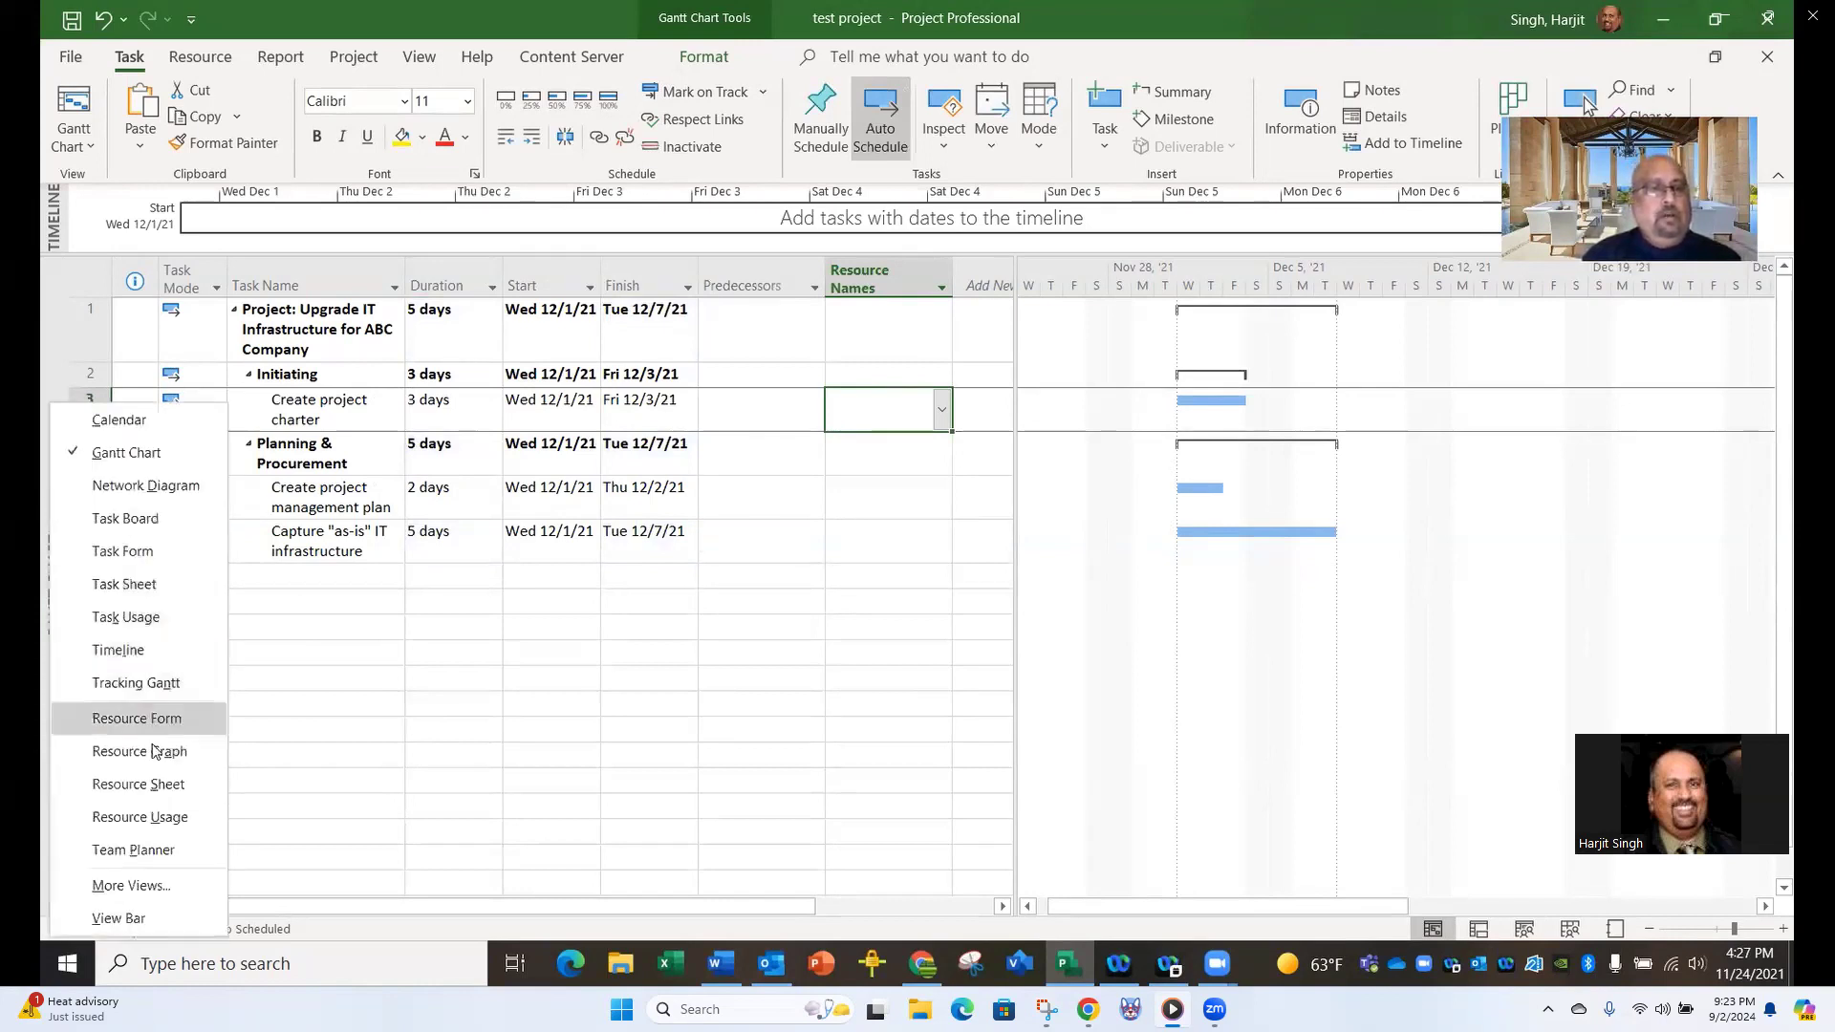
{"action": "left_click", "coordinate": [143, 785]}
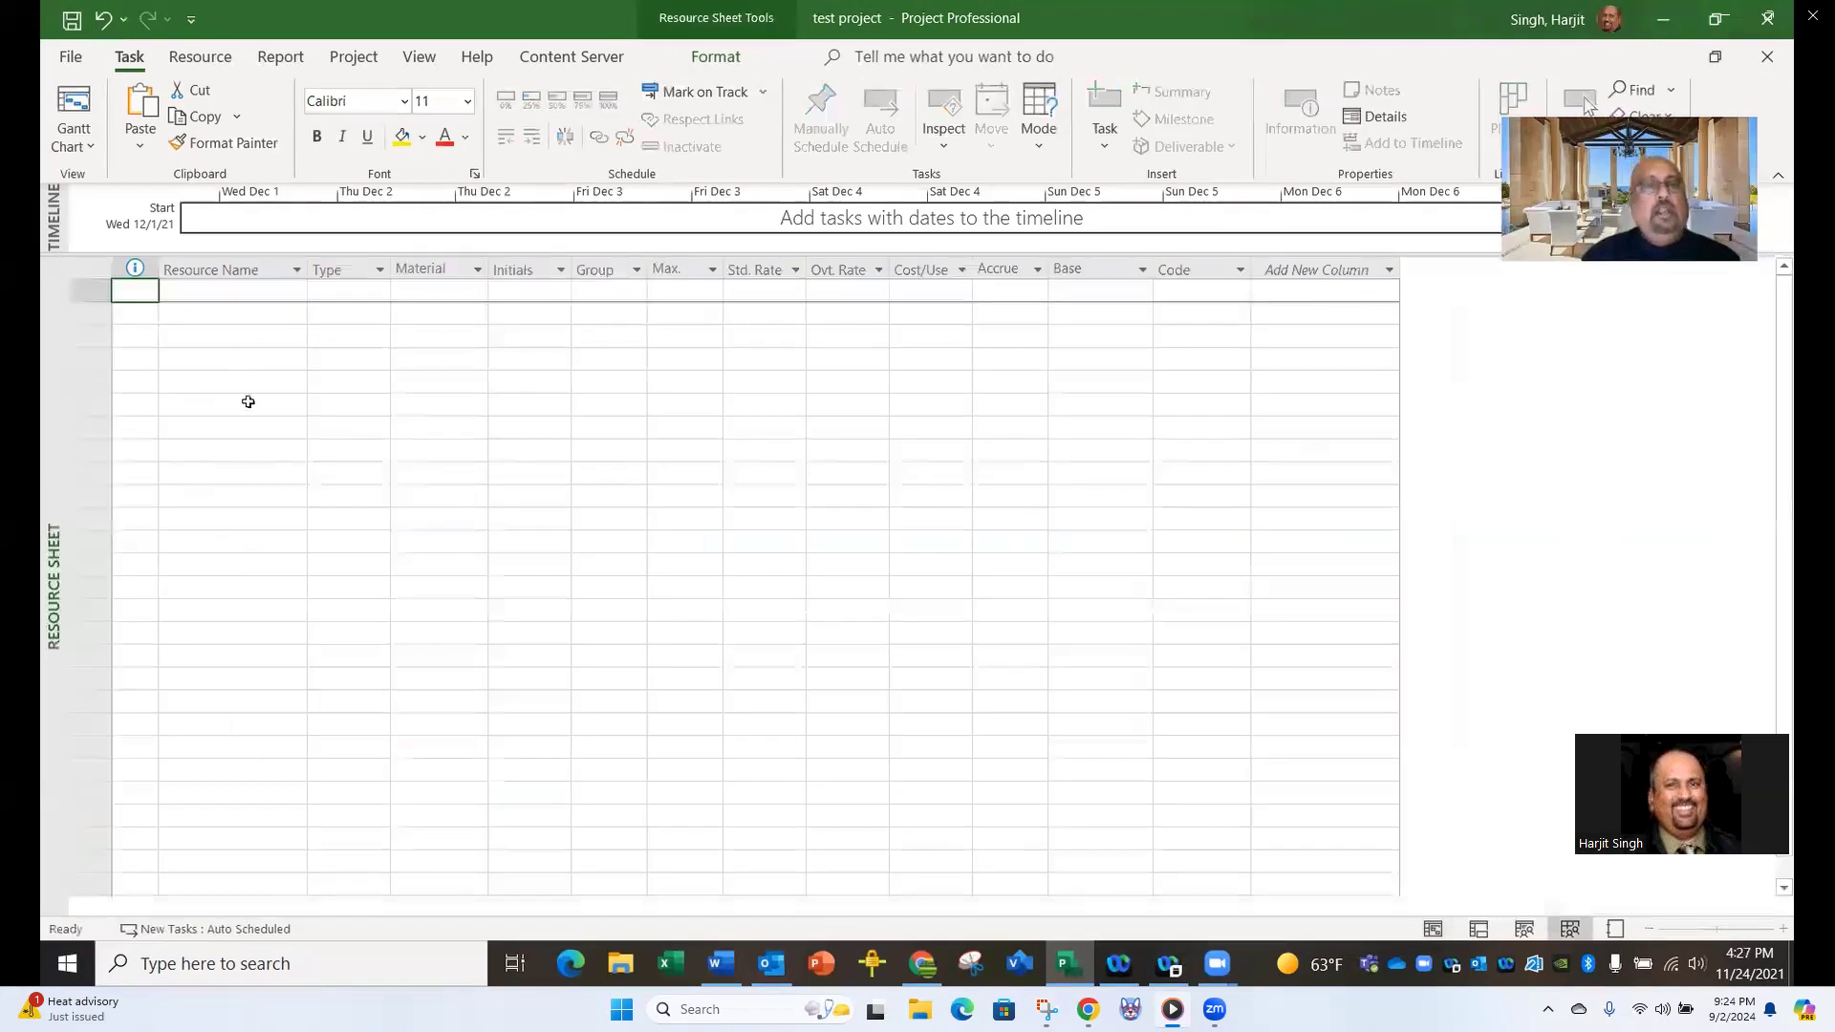
{"action": "left_click", "coordinate": [251, 292]}
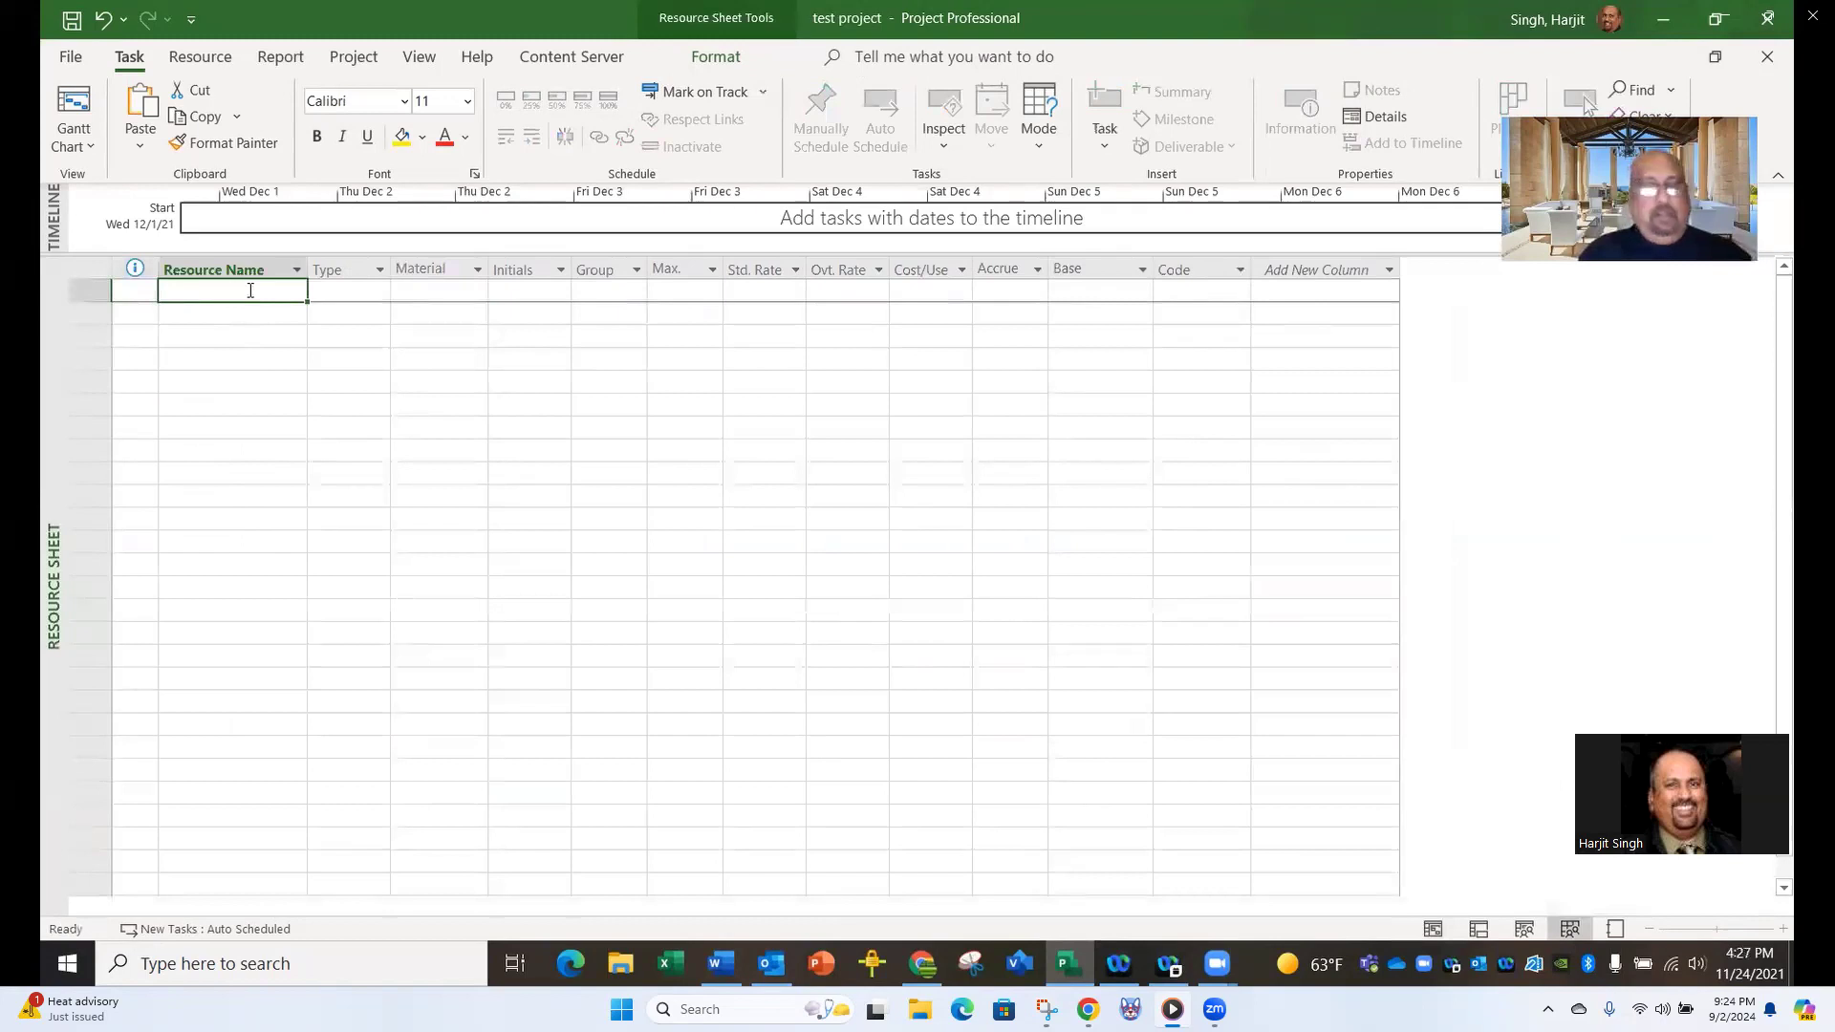
{"action": "type", "text": "Pro"}
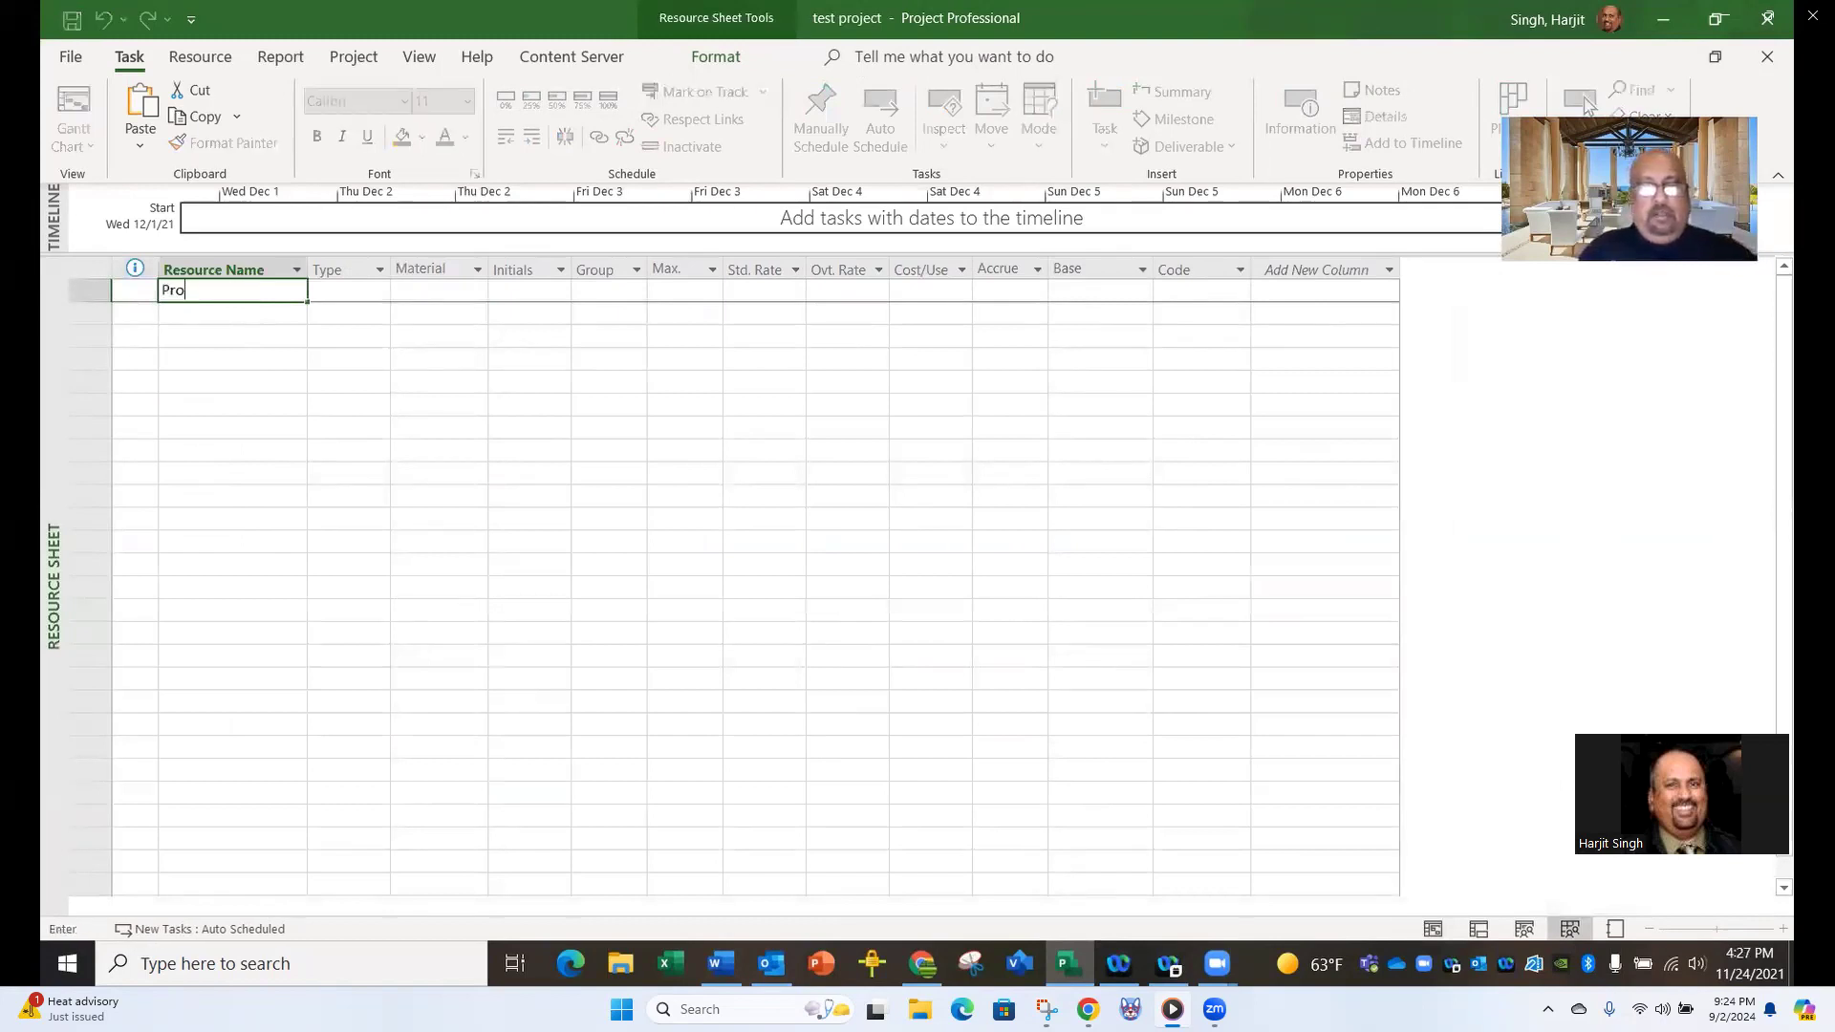
{"action": "type", "text": "ject Manager"}
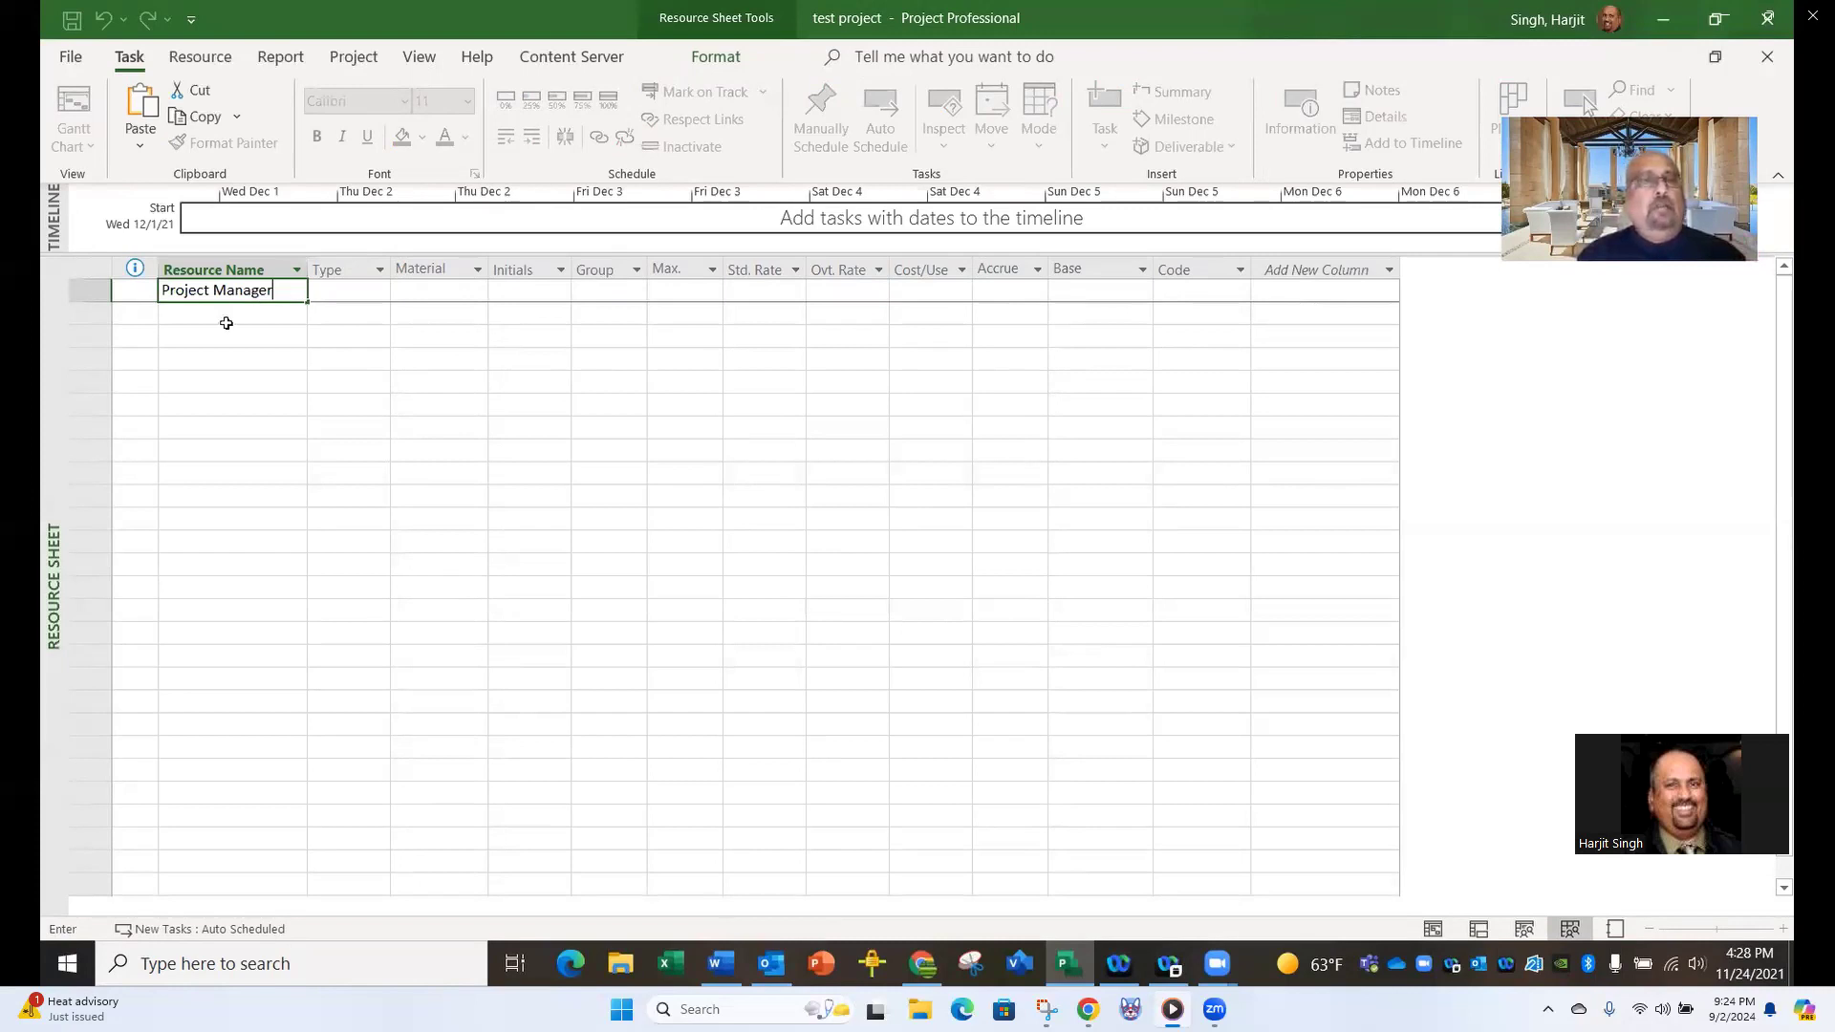
{"action": "left_click", "coordinate": [243, 319]}
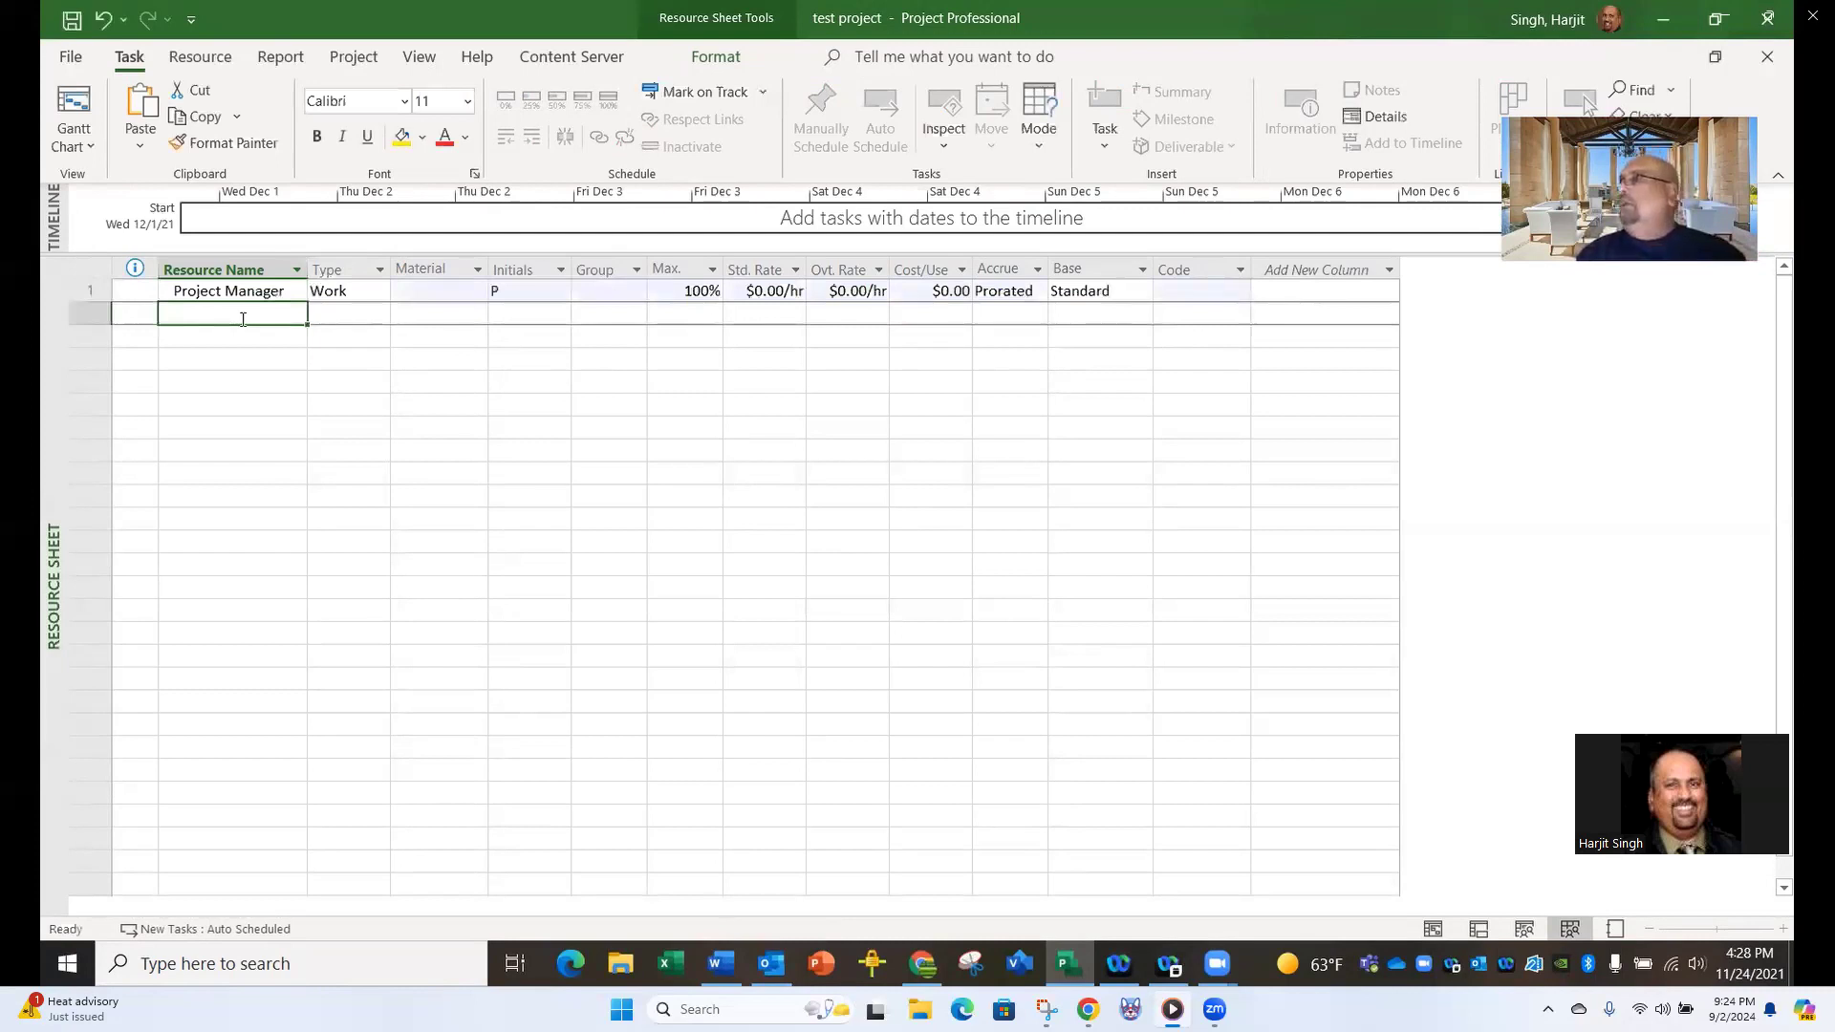
Add "Technical Architect" as a resource in the row below "Project Manager".
{"action": "type", "text": "T"}
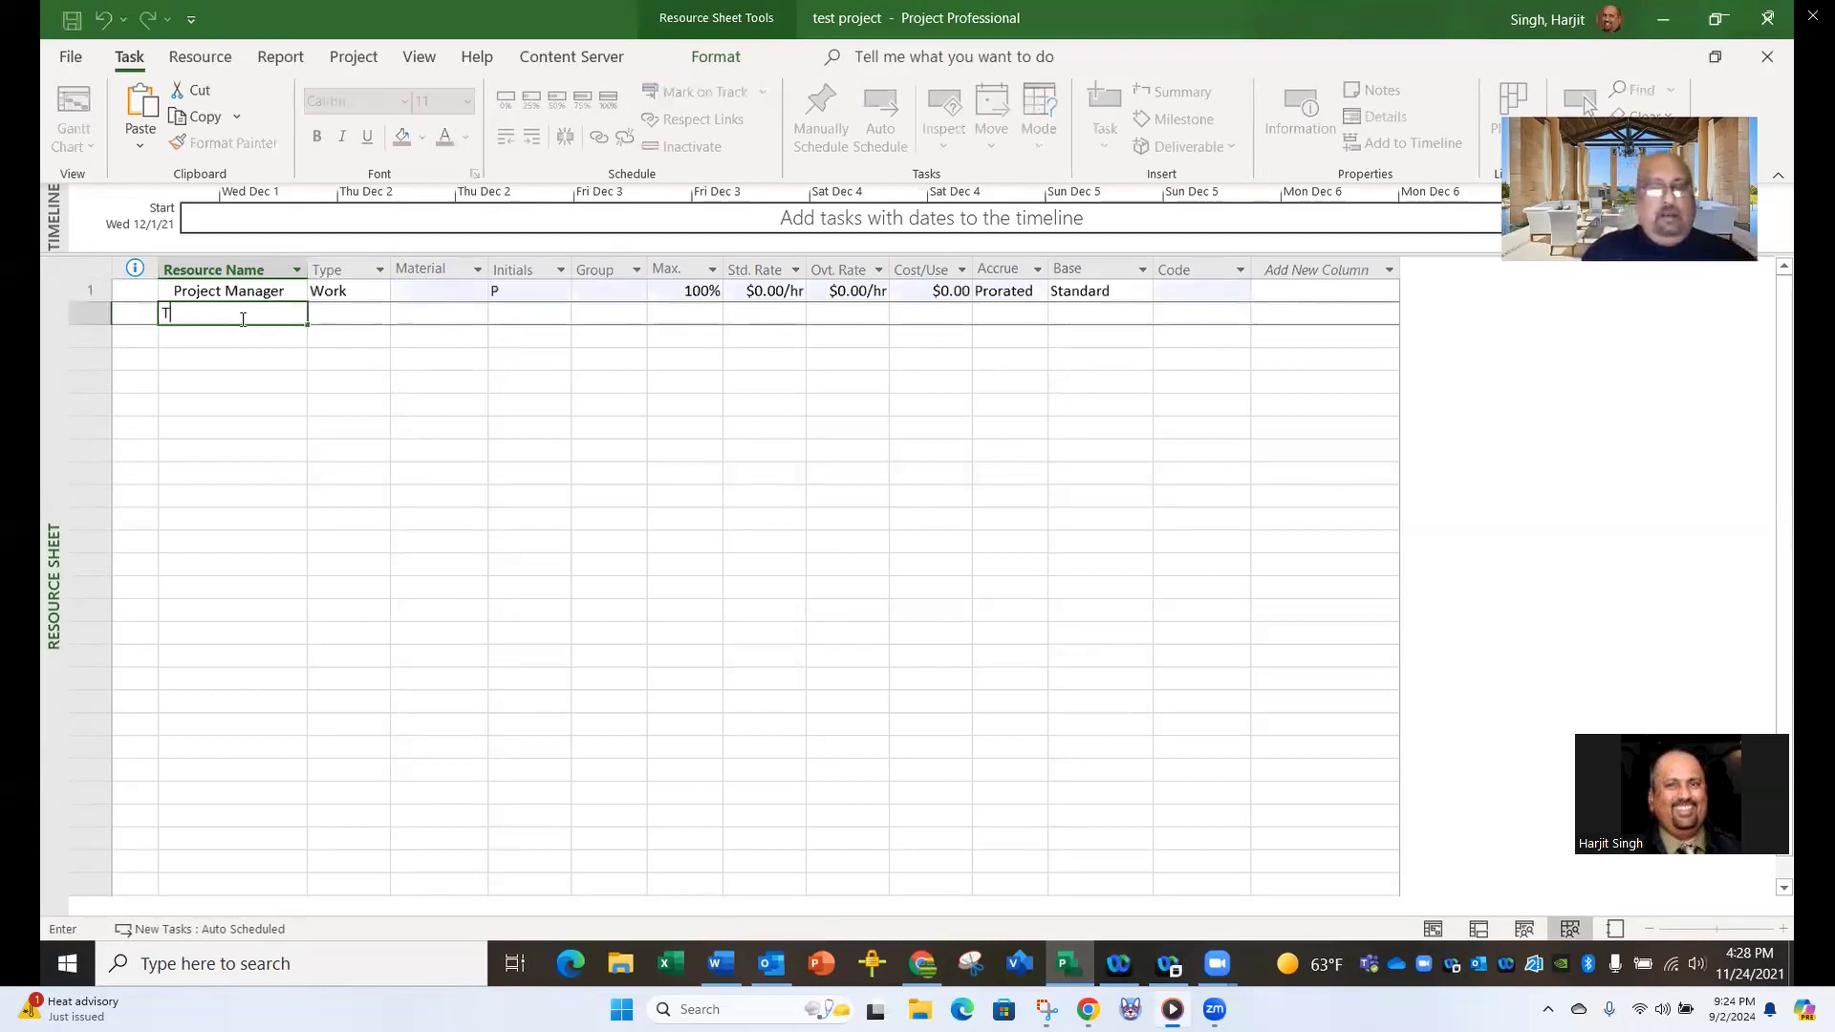
{"action": "type", "text": "echnica"}
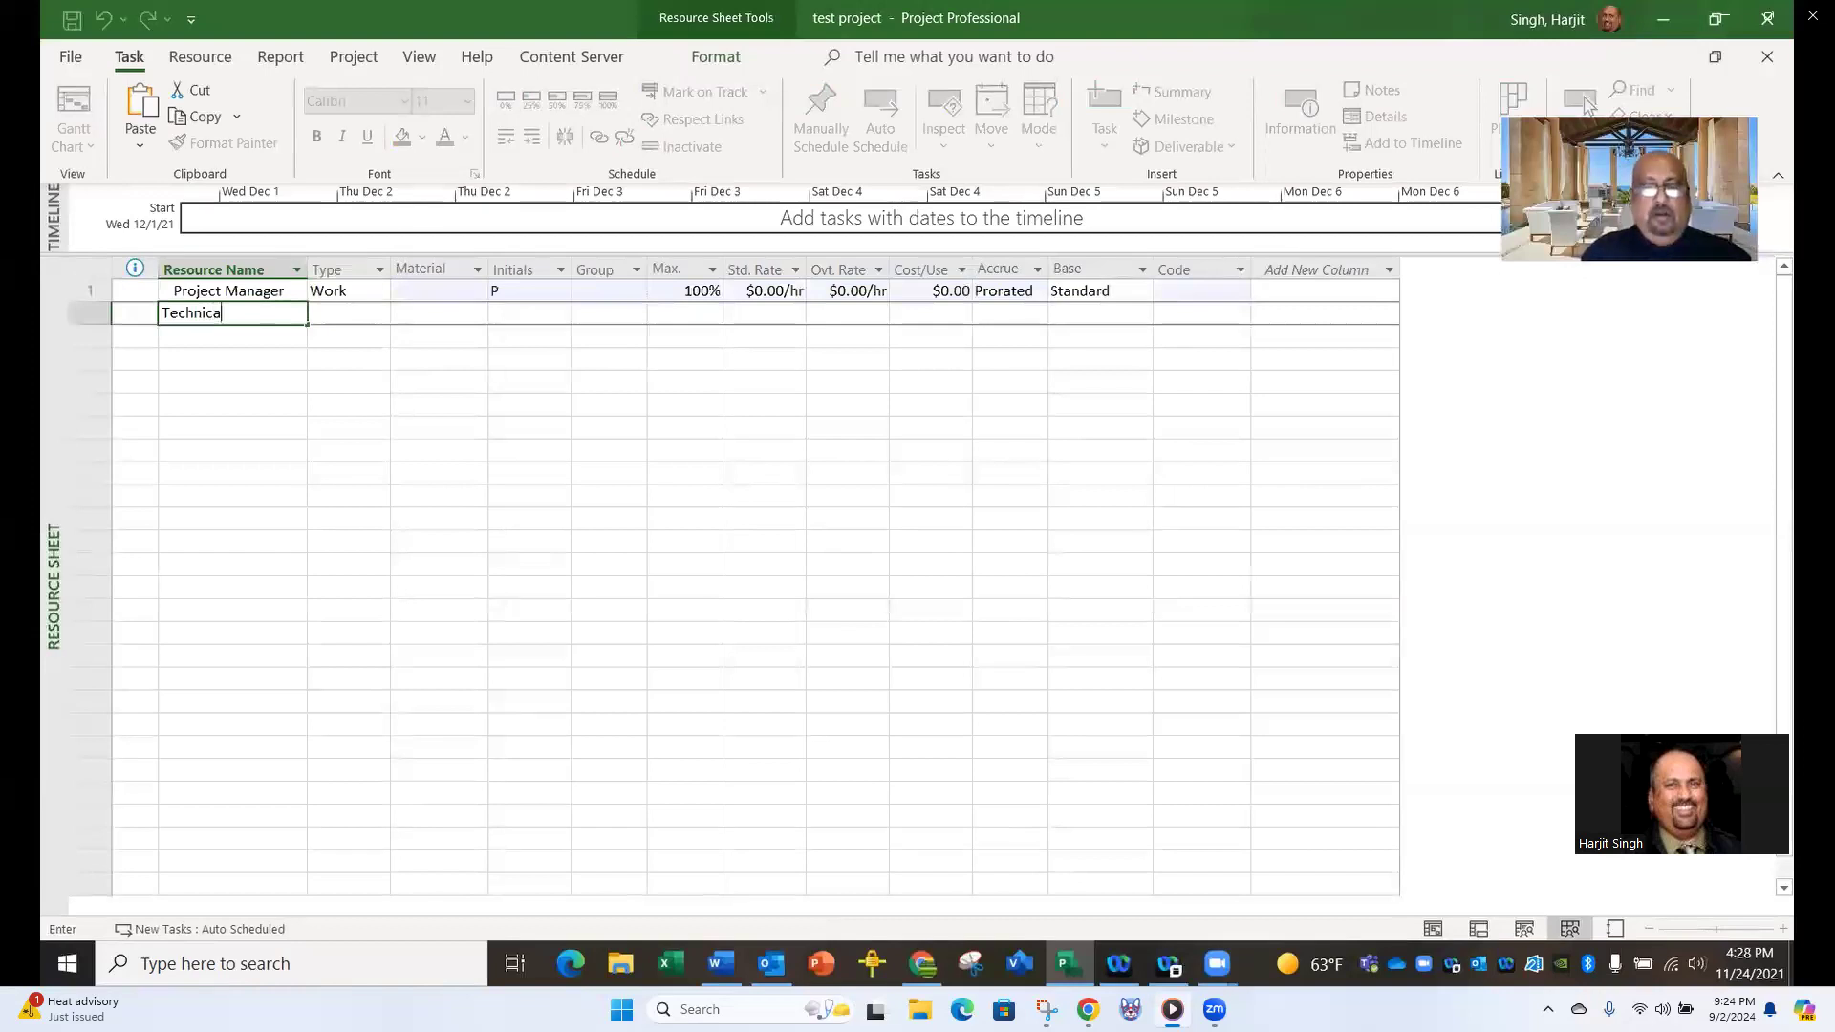
{"action": "type", "text": "l Ar"}
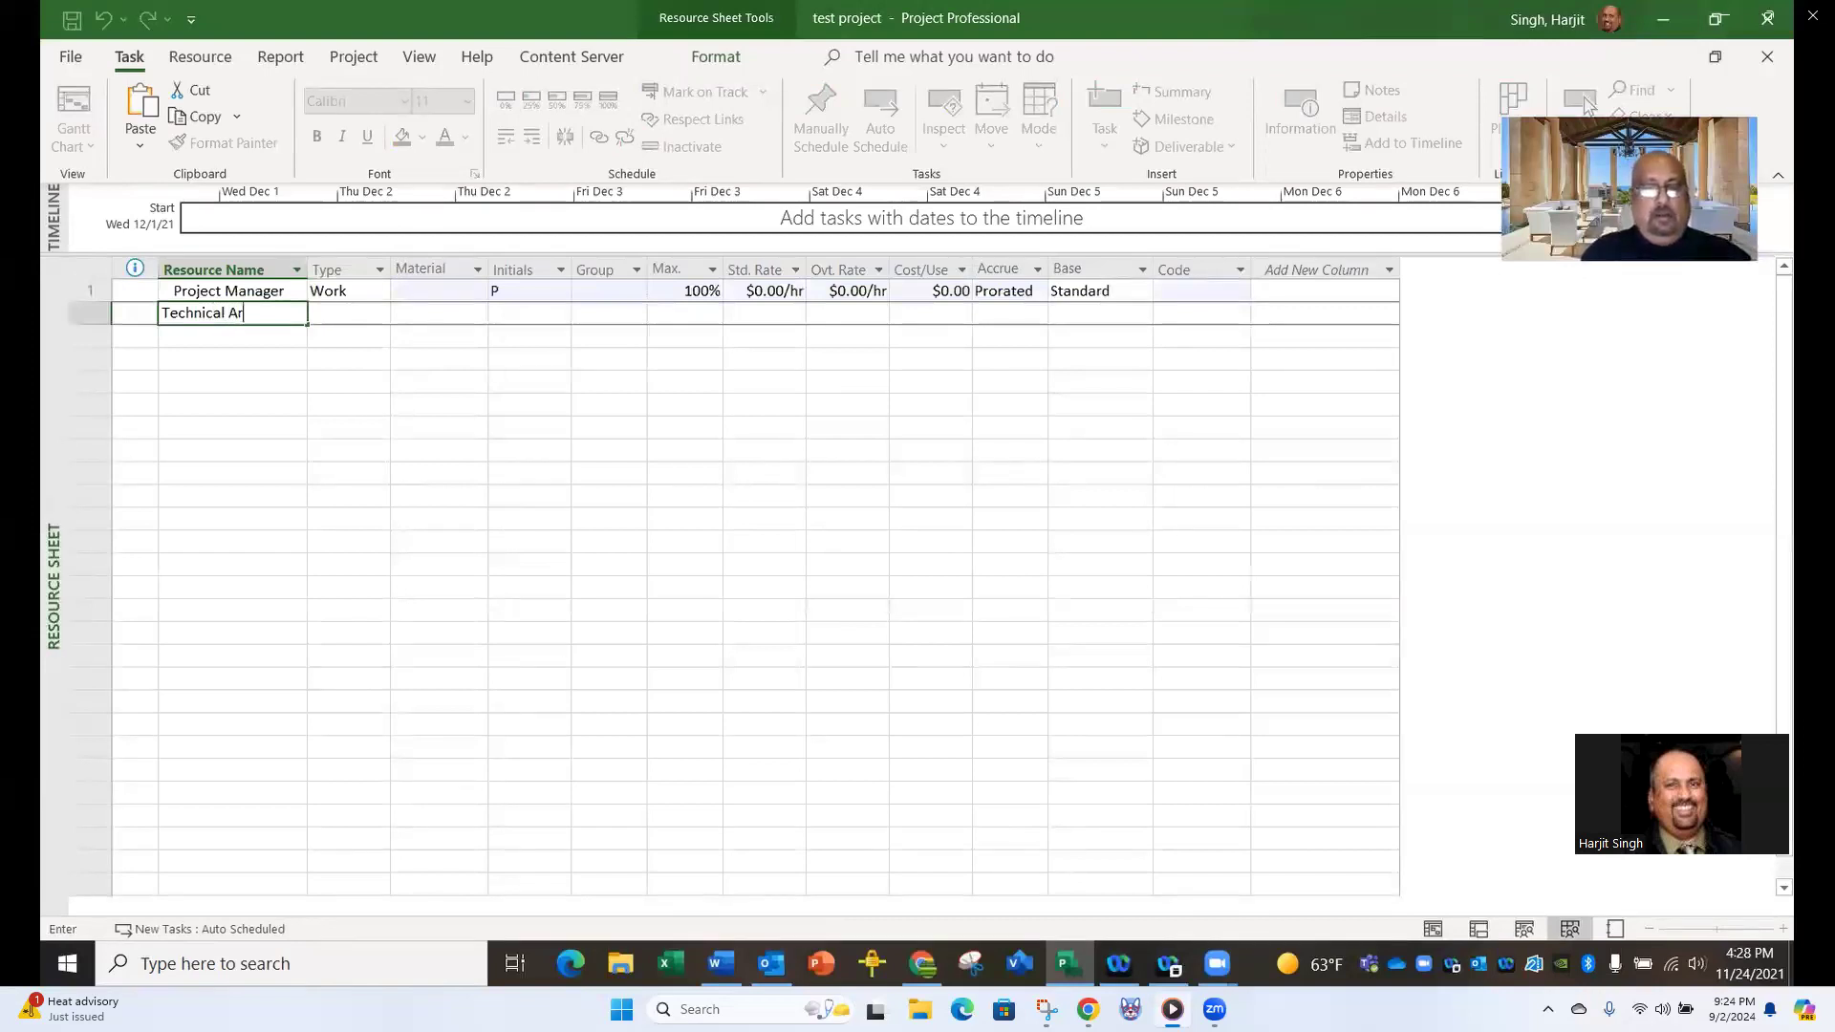
{"action": "type", "text": "chitect"}
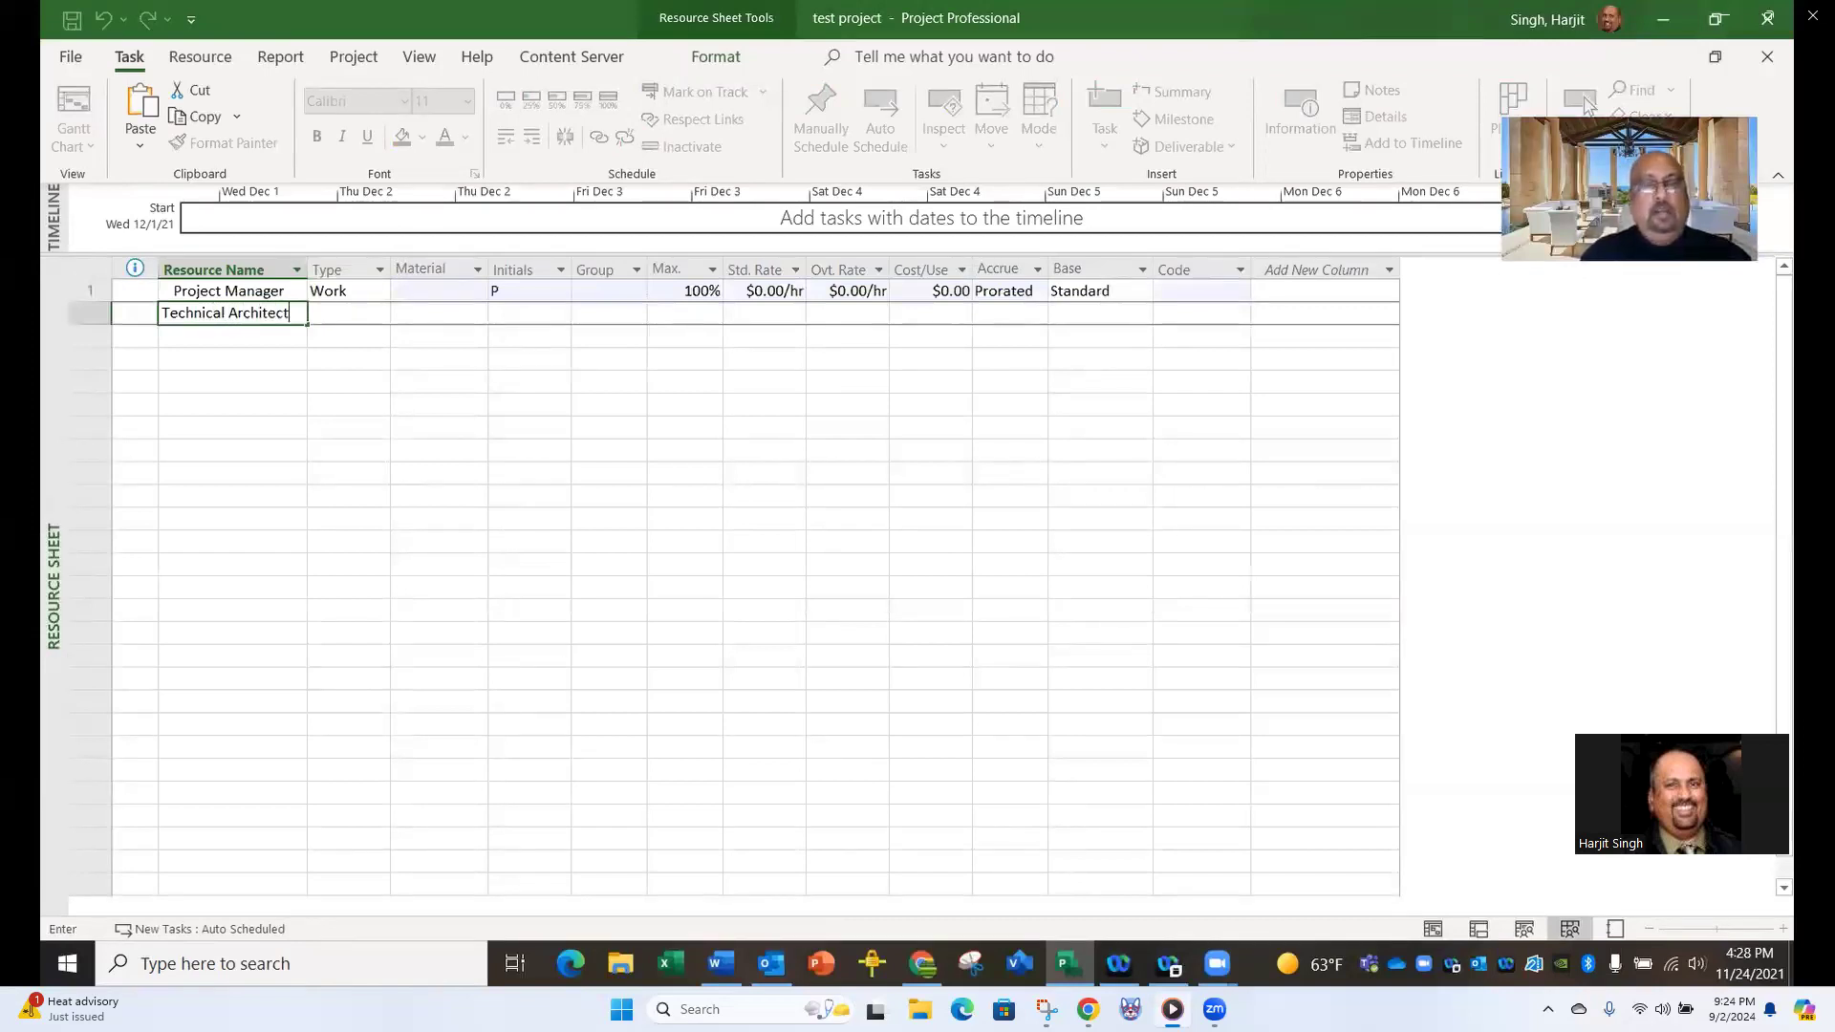
{"action": "key", "text": "Return"}
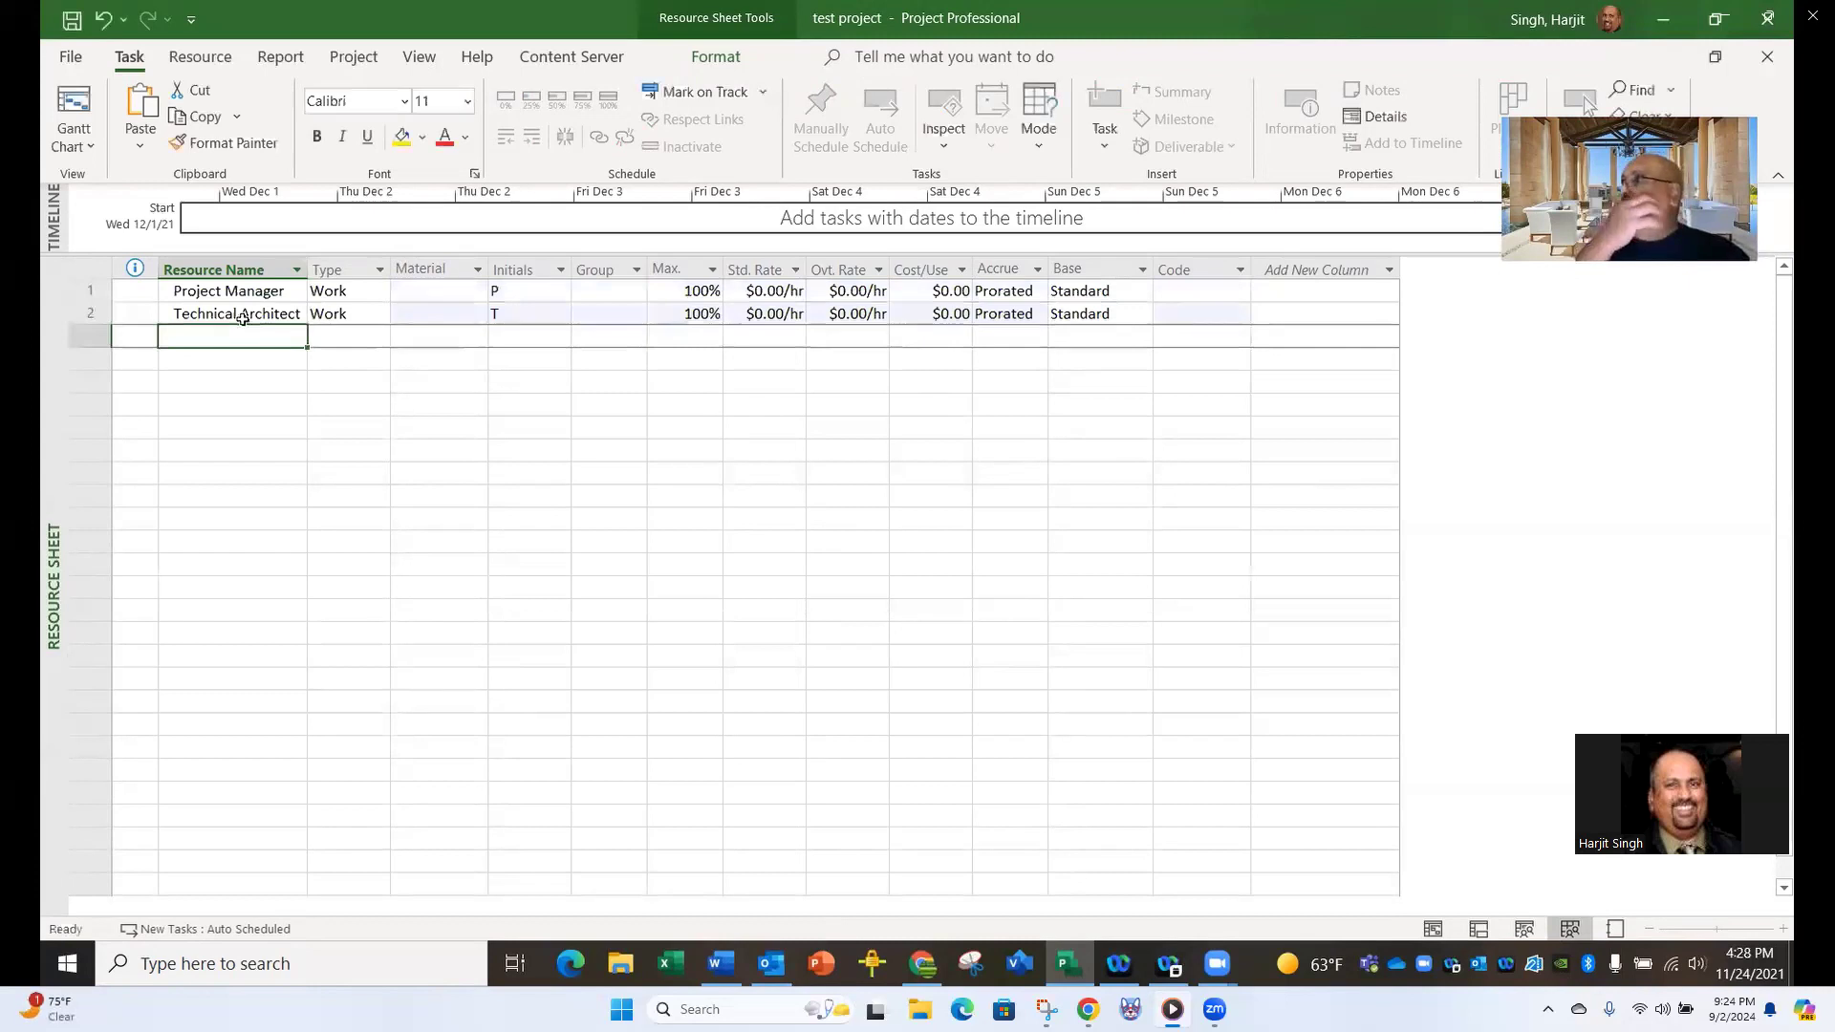
Add "Business Analyst" and "Test Analyst" as resources in the rows below "Technical Architect".
{"action": "type", "text": "Busin"}
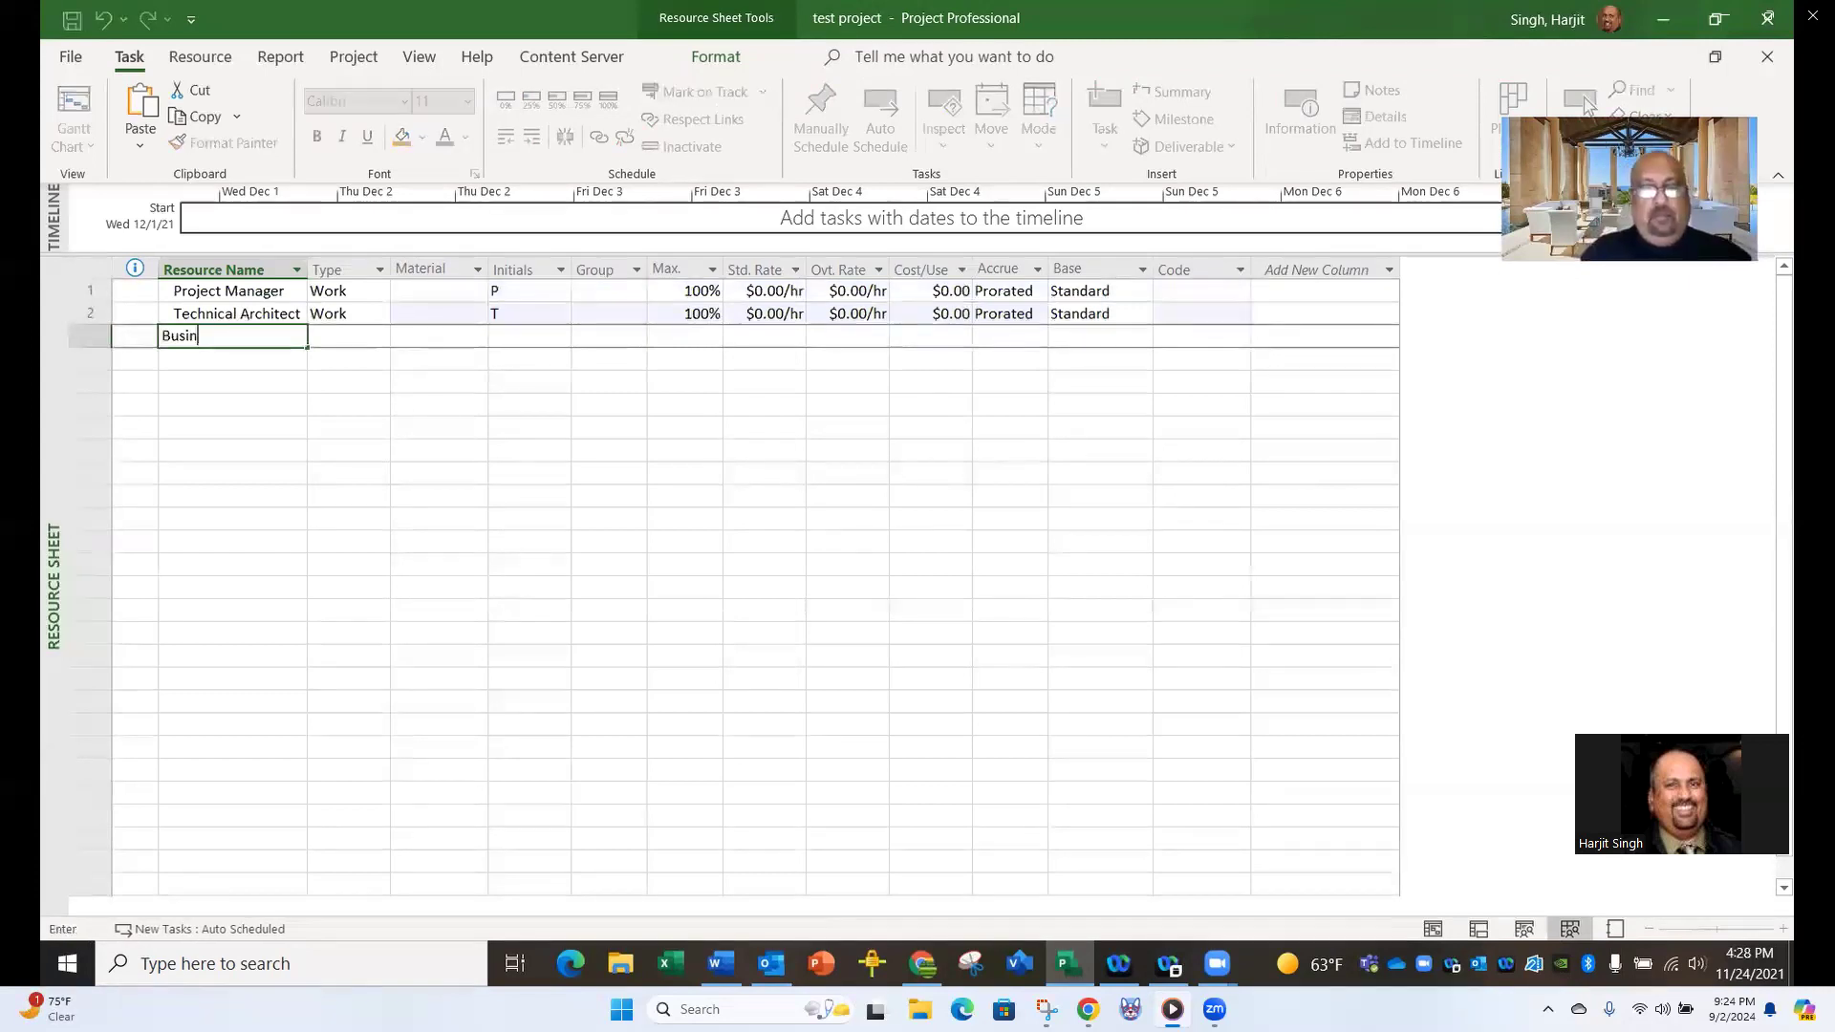
{"action": "type", "text": "ess Analyst"}
{"action": "key", "text": "Return"}
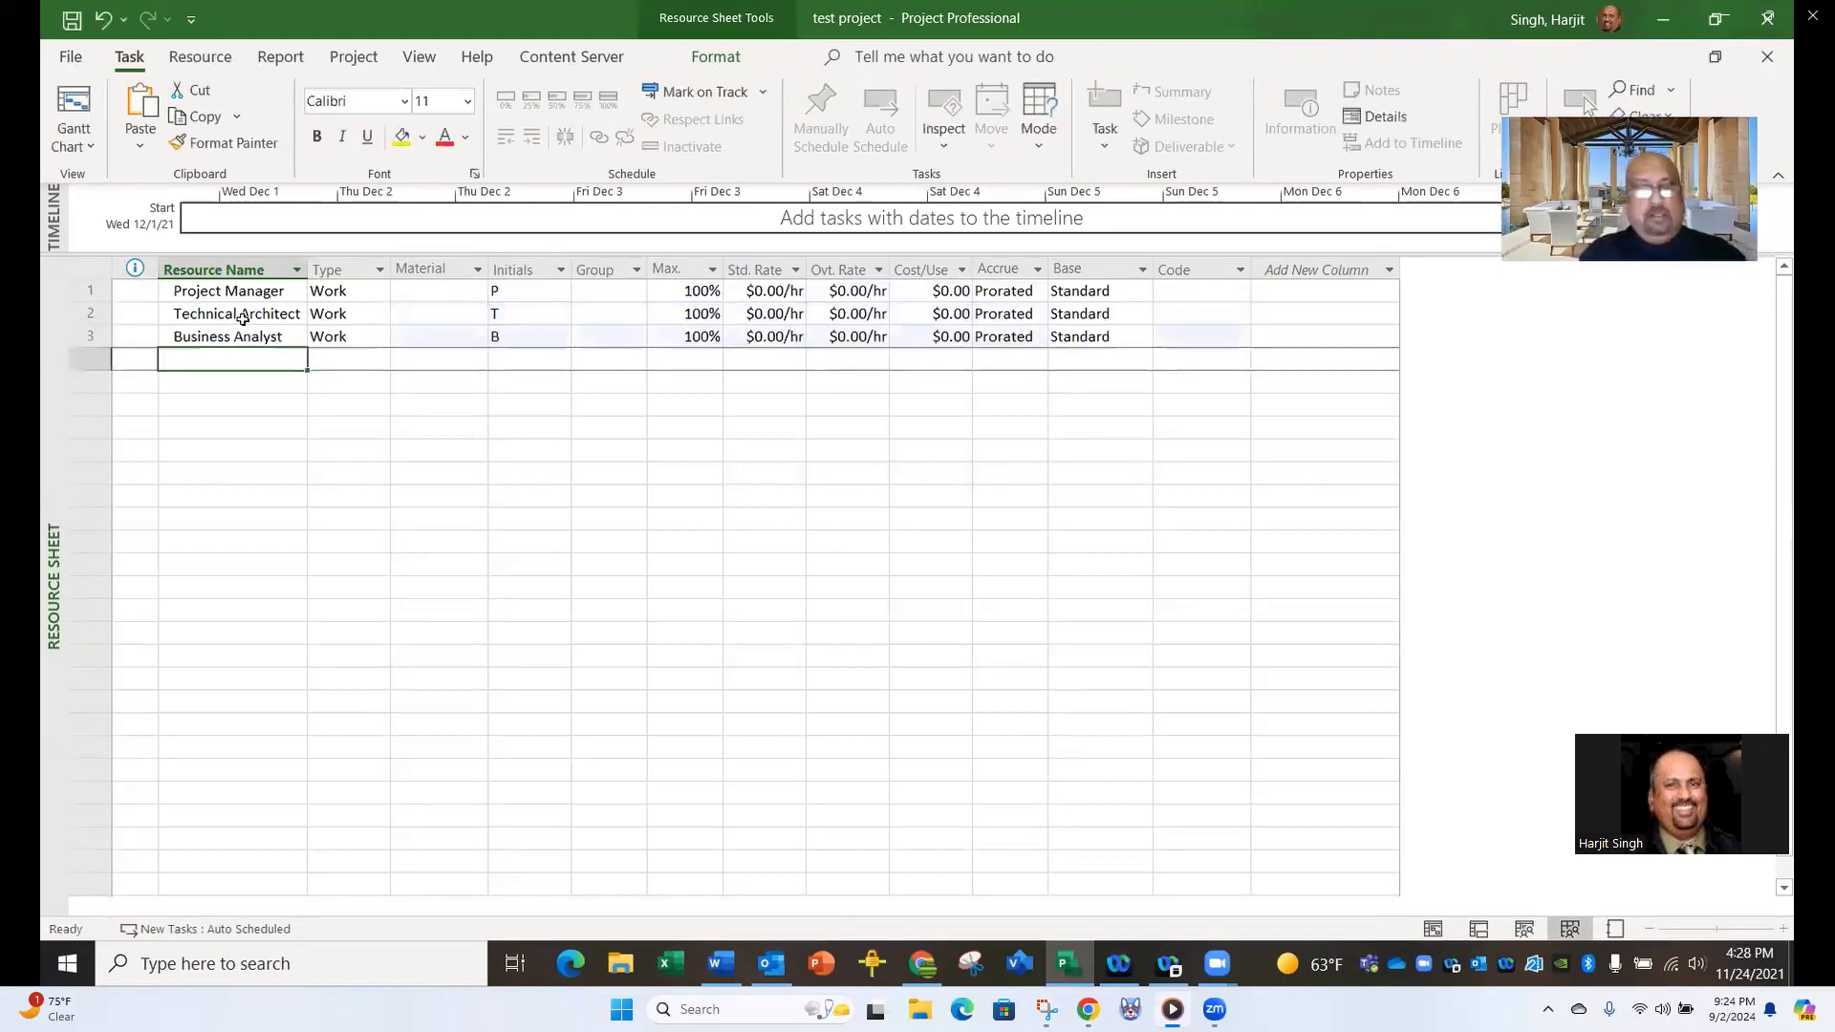
{"action": "type", "text": "Test Analyst"}
{"action": "key", "text": "Return"}
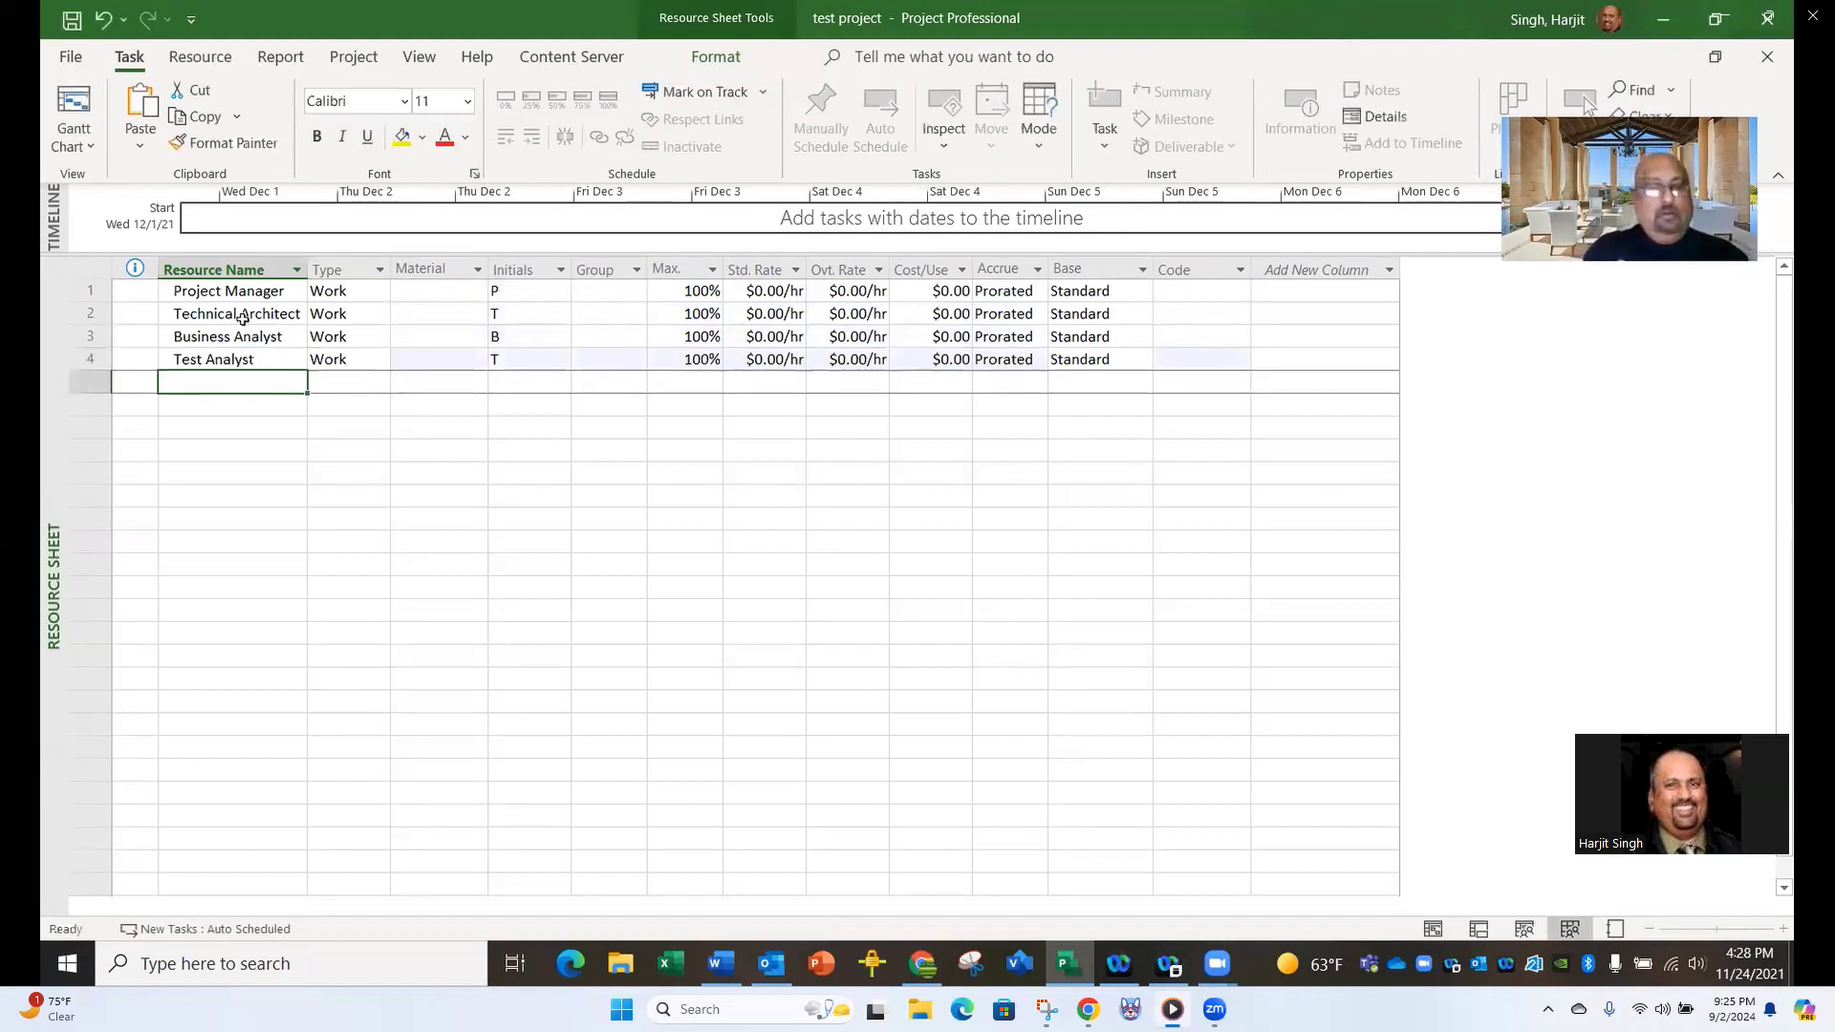
Add "Solution Contractor" and "Systems Administrator" as the next two resources in the resource list.
{"action": "type", "text": "Solution Contractor"}
{"action": "key", "text": "Return"}
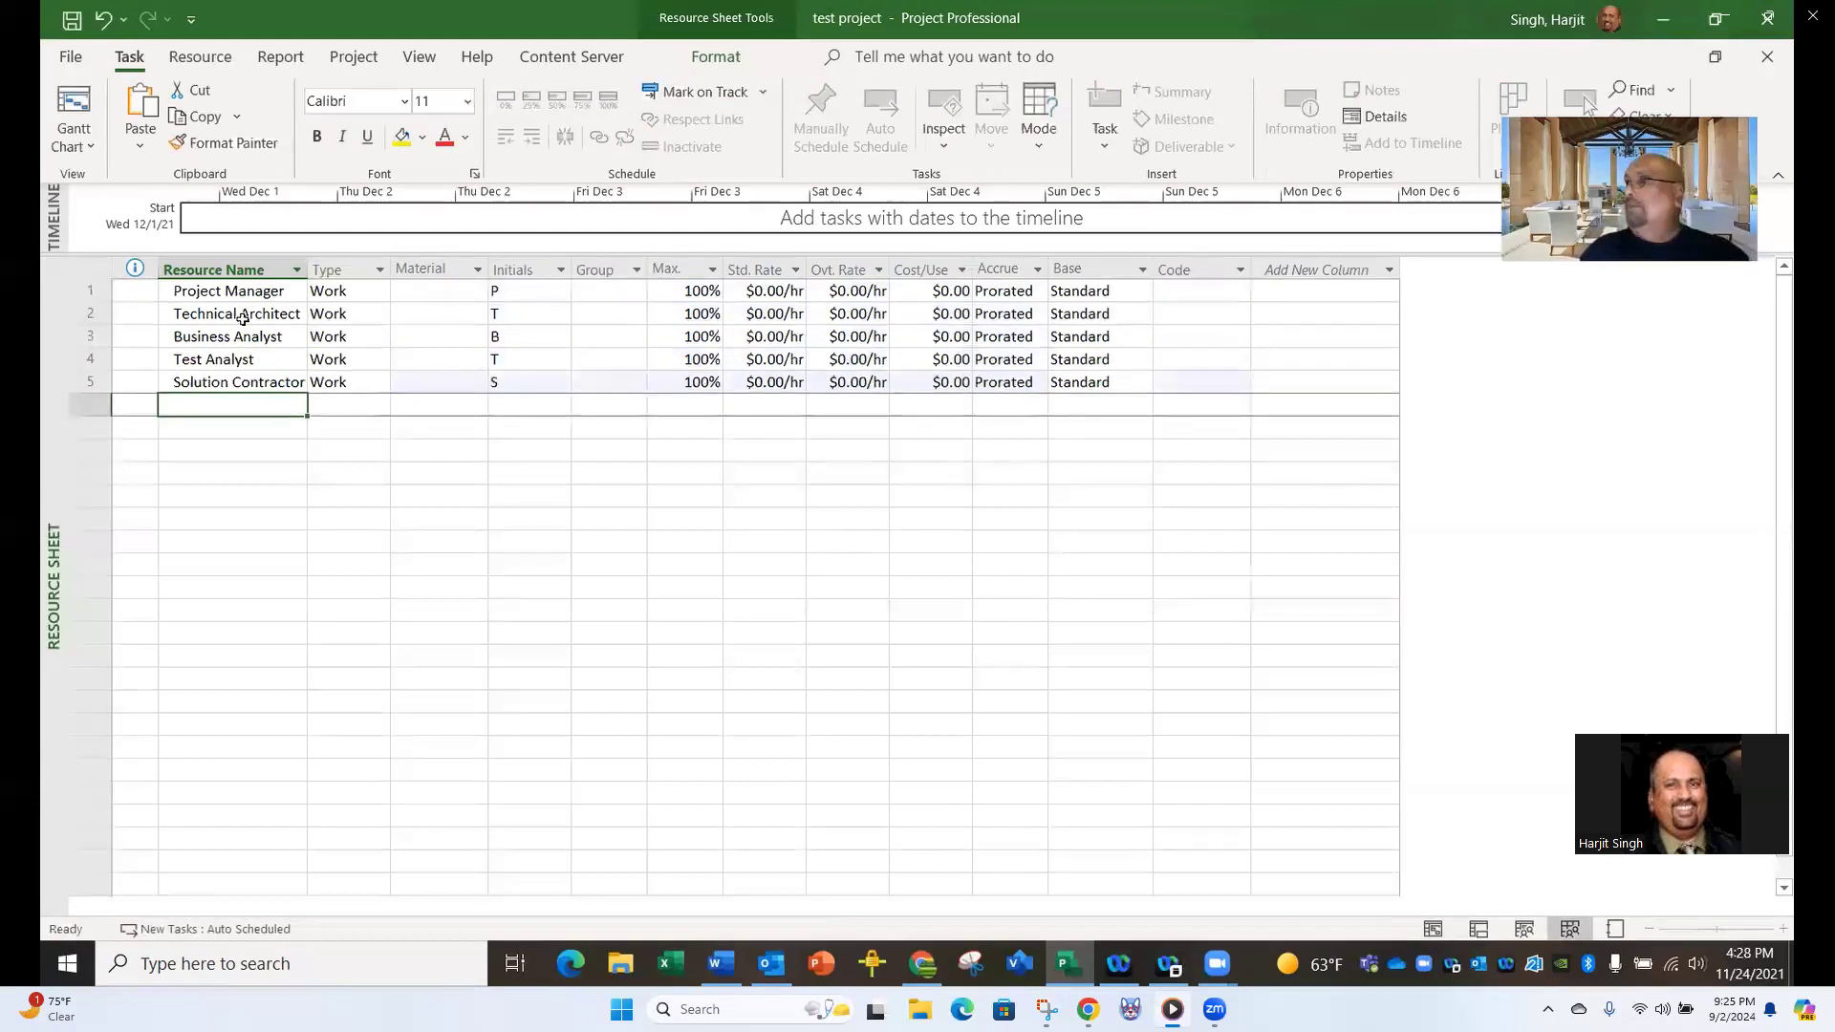
{"action": "type", "text": "Syste"}
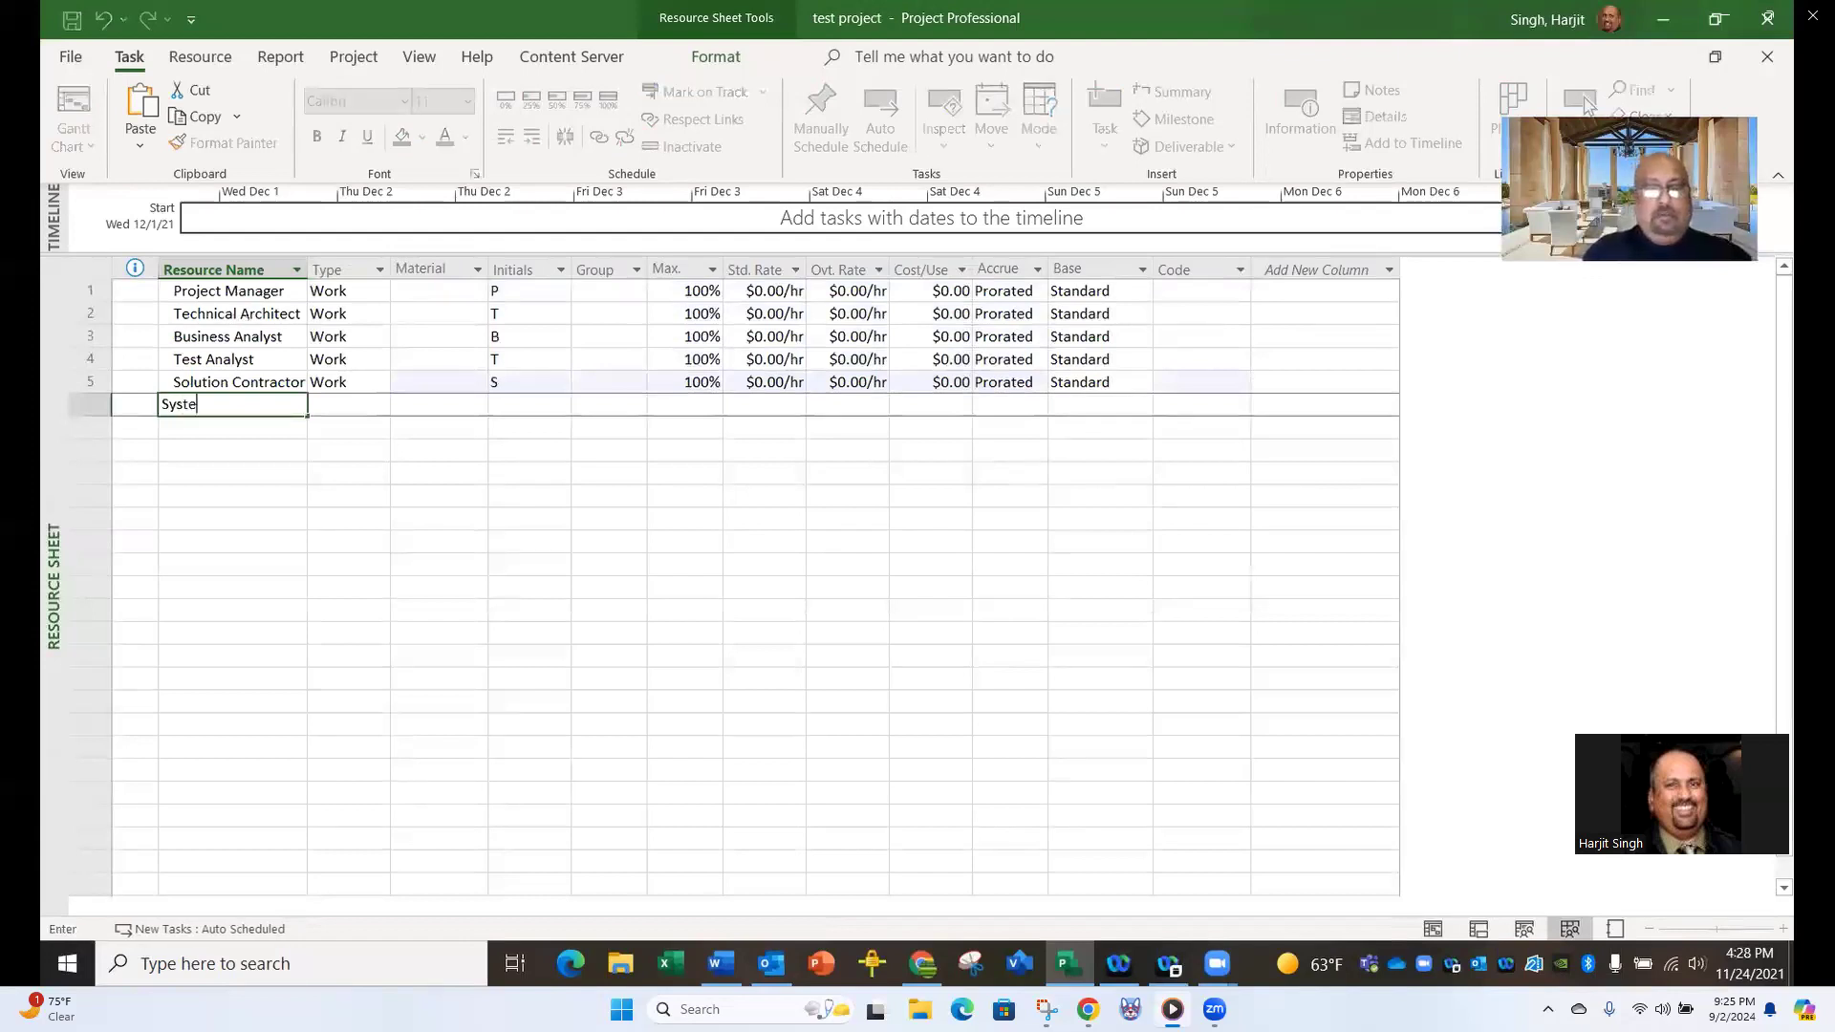
{"action": "type", "text": "ms Ad"}
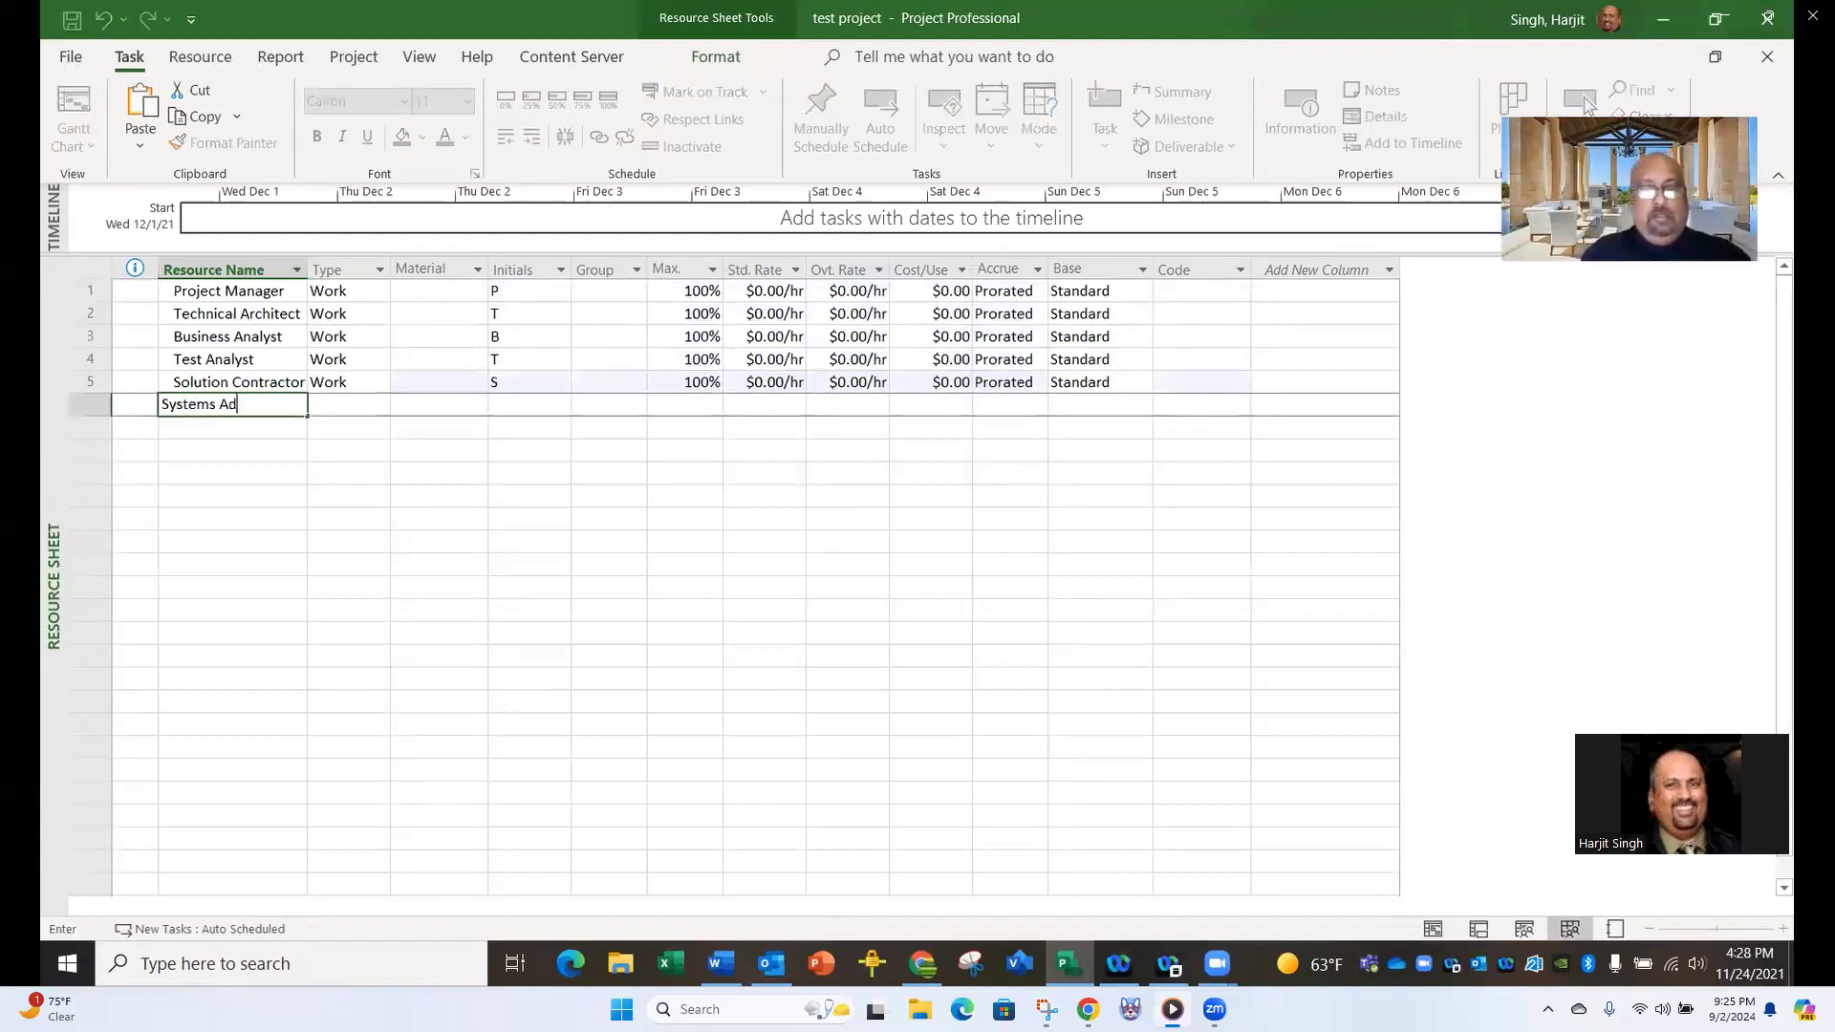
{"action": "type", "text": "ministrat"}
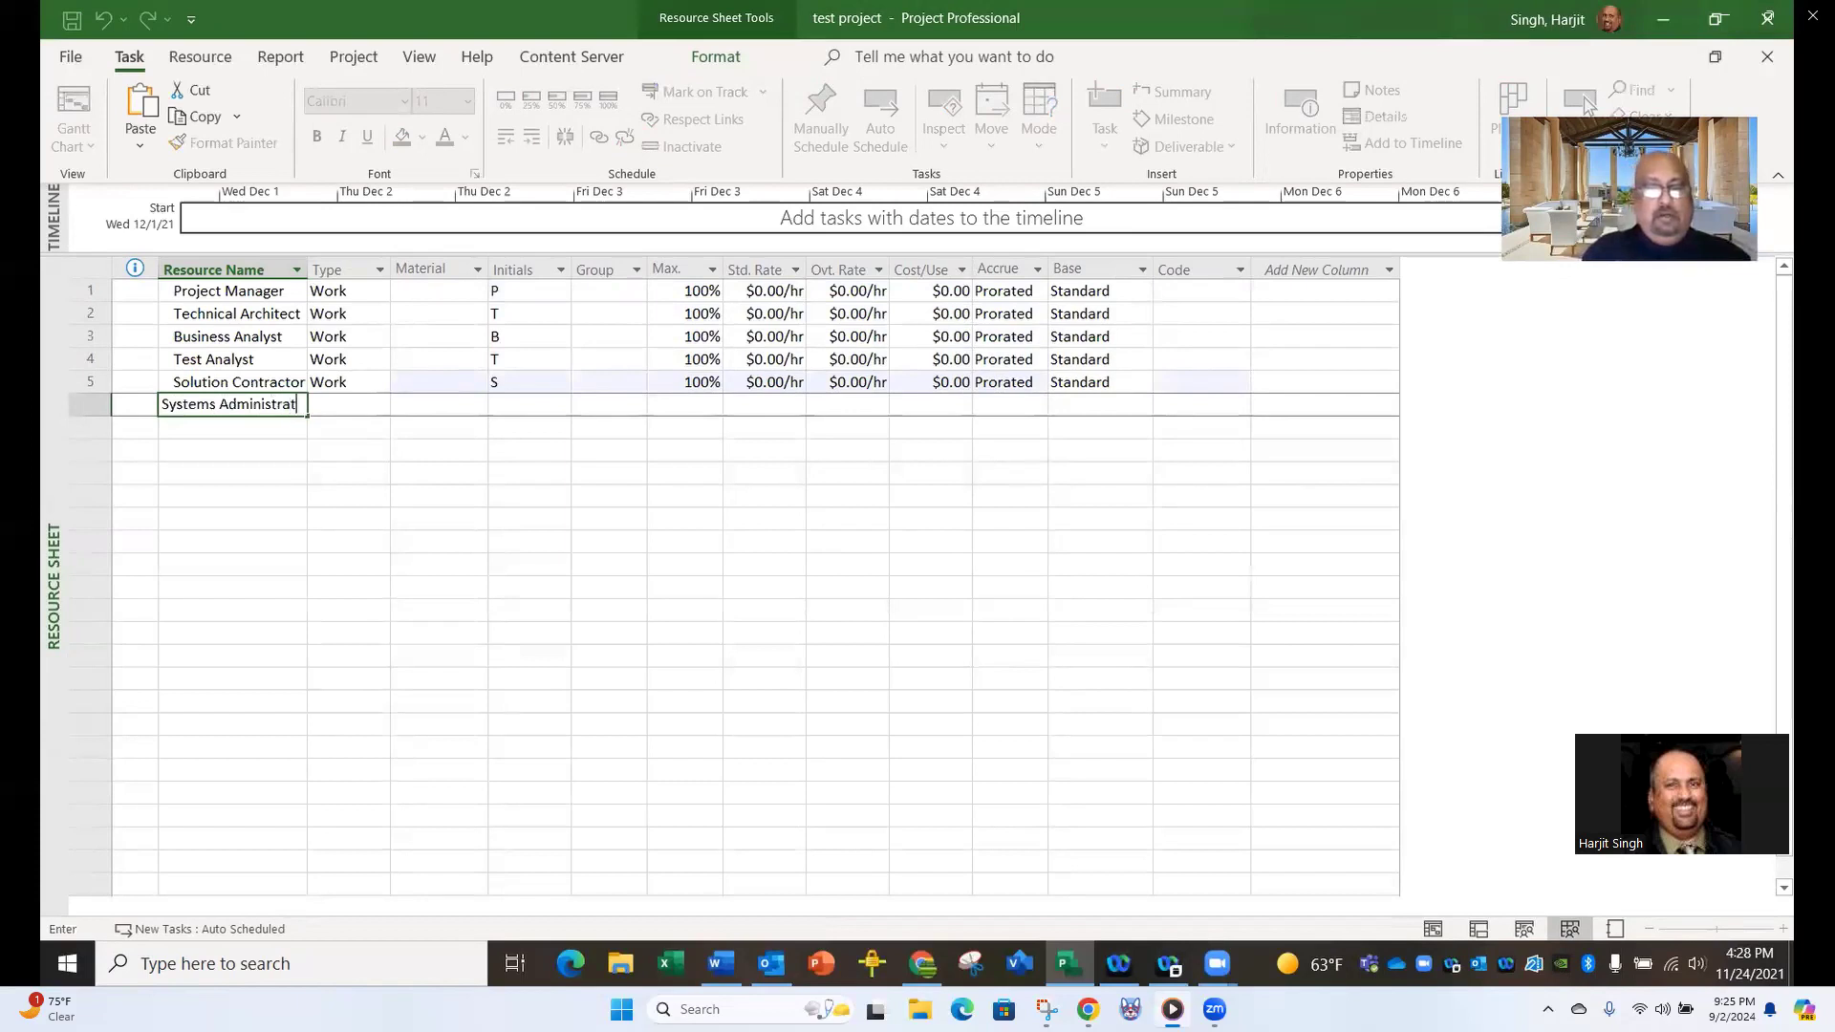
{"action": "type", "text": "or"}
{"action": "key", "text": "Return"}
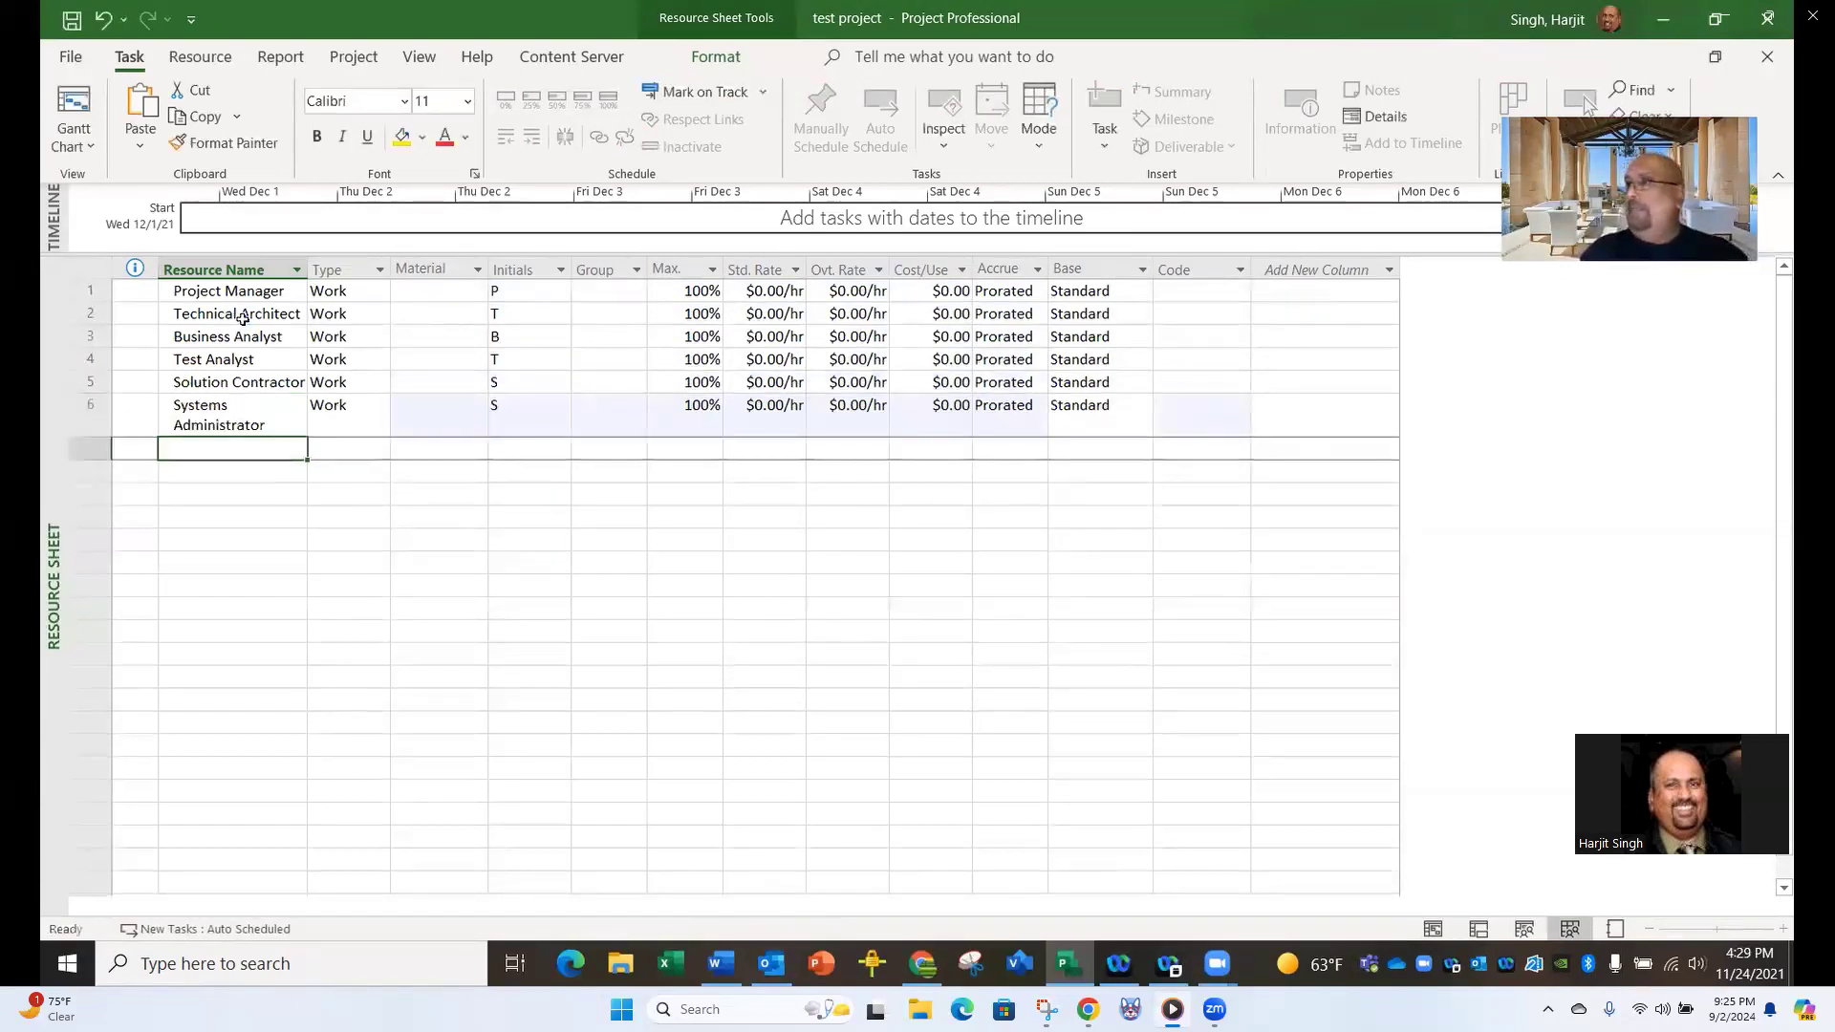
Add "Contract Manager" as a resource in the row below "Systems Administrator".
{"action": "type", "text": "Con"}
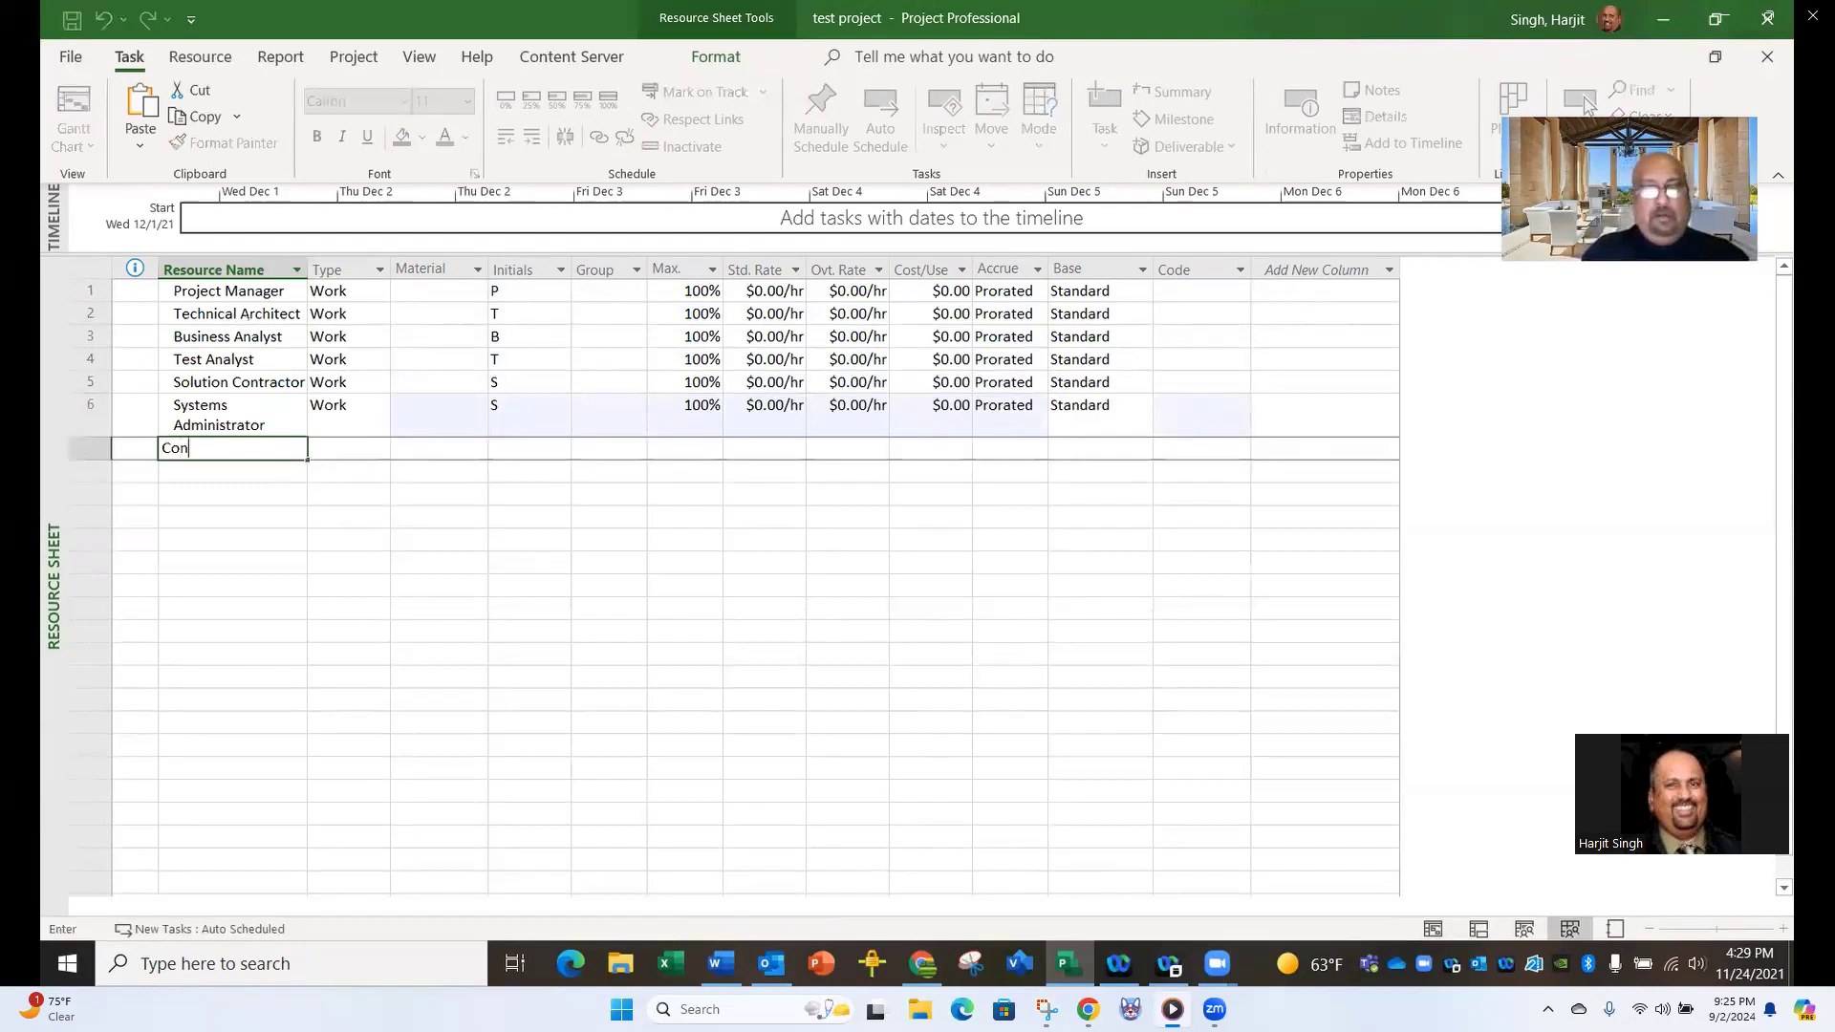
{"action": "type", "text": "tract case"}
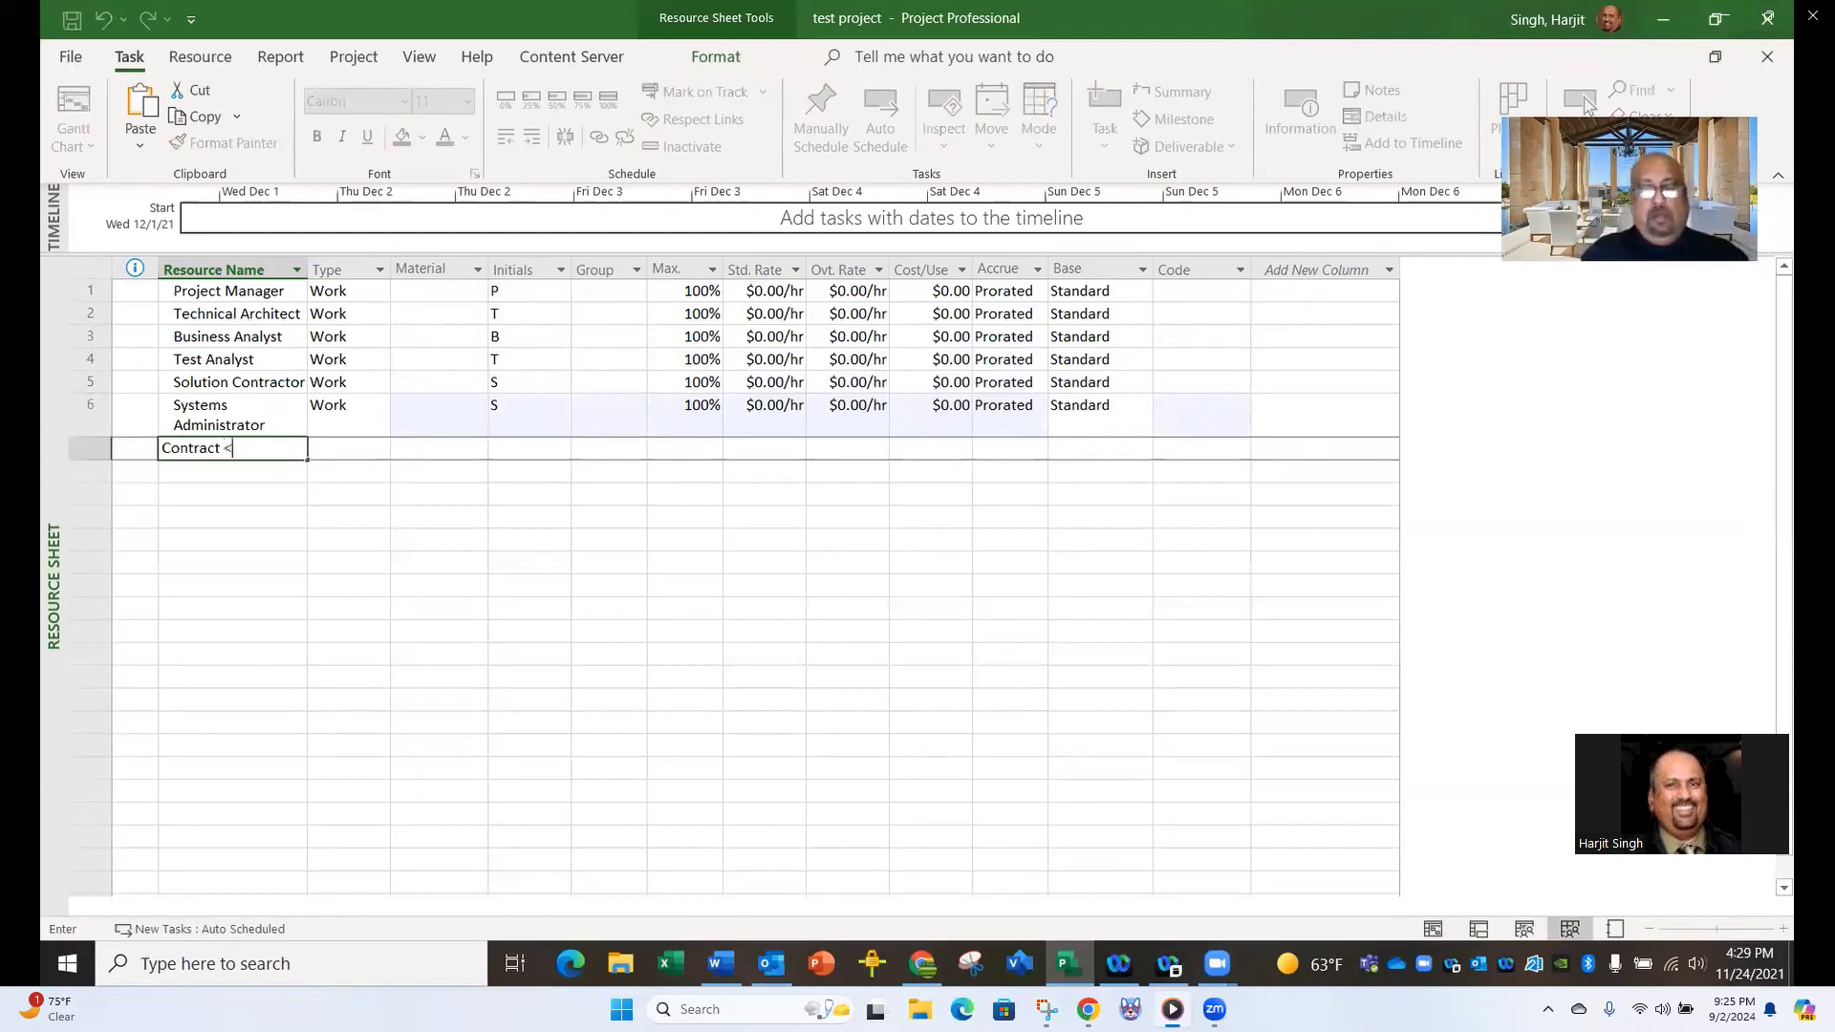
{"action": "key", "text": "BackSpace"}
{"action": "key", "text": "BackSpace"}
{"action": "key", "text": "BackSpace"}
{"action": "key", "text": "BackSpace"}
{"action": "type", "text": "Managed"}
{"action": "key", "text": "BackSpace"}
{"action": "type", "text": "r"}
{"action": "key", "text": "Return"}
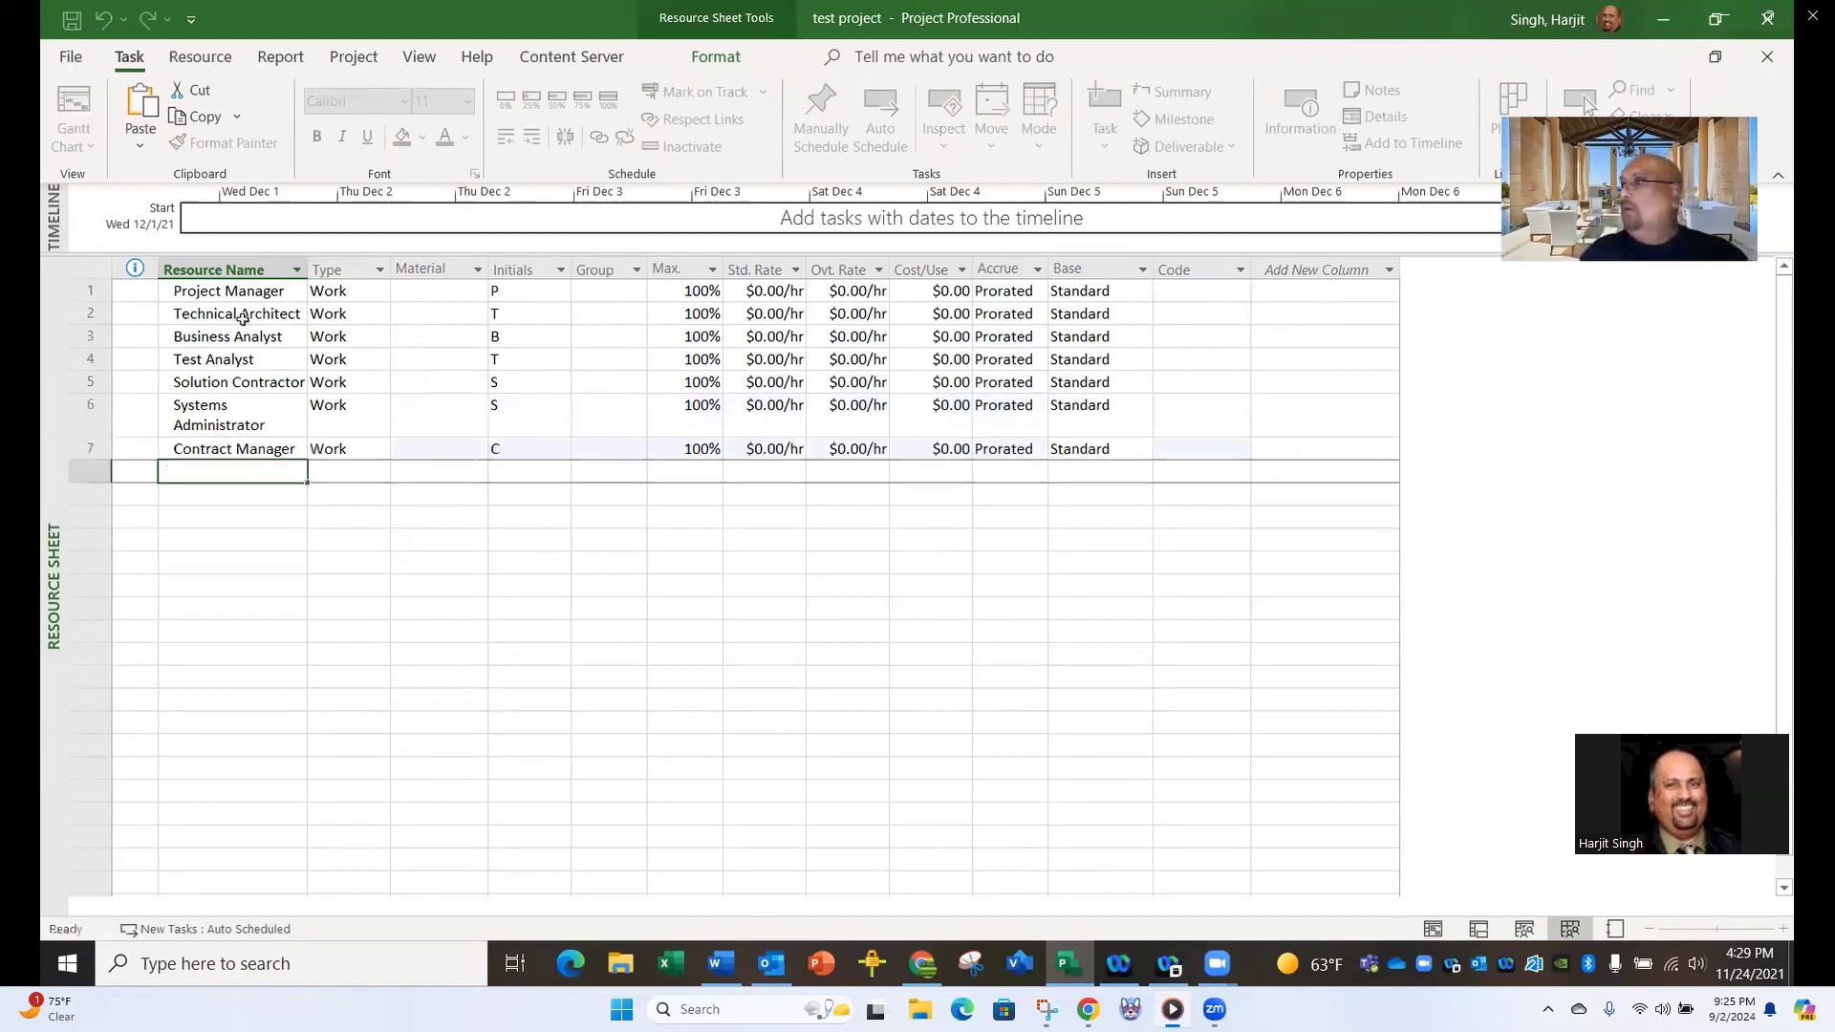
Add "Financial Manager" as a resource in the row below "Contract Manager".
{"action": "type", "text": "F"}
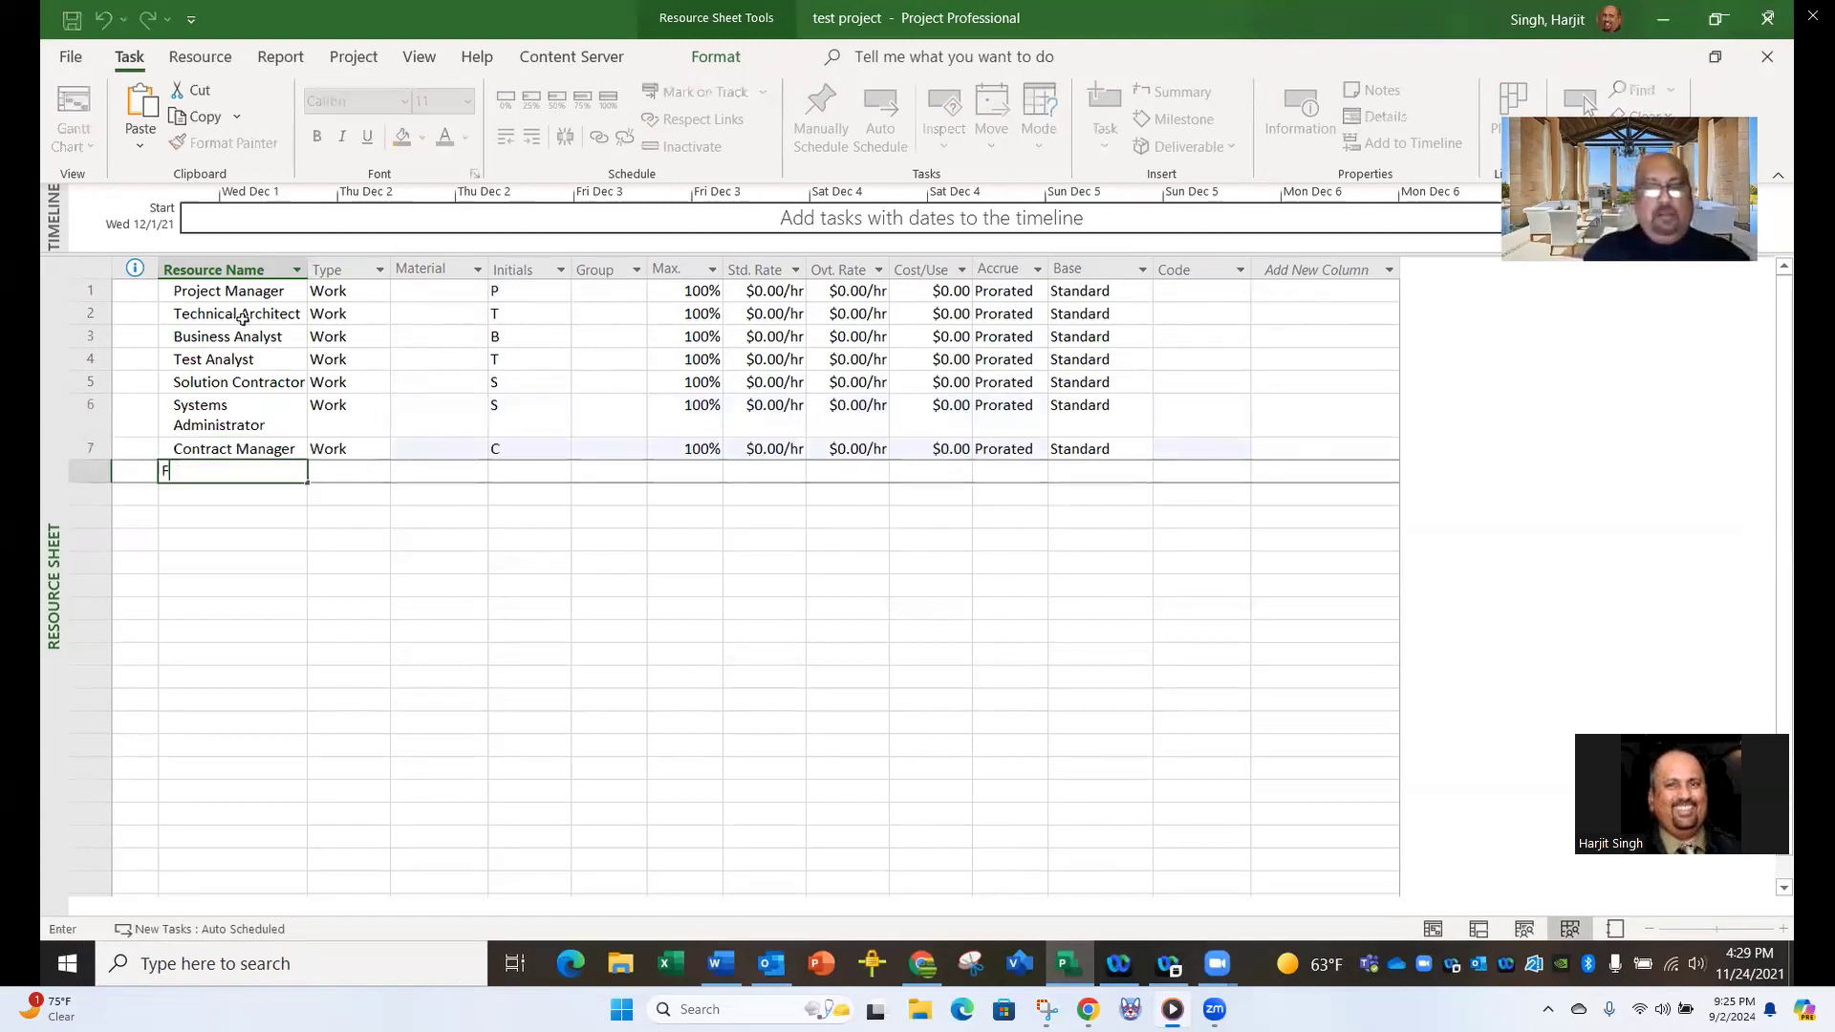
{"action": "type", "text": "inancial "}
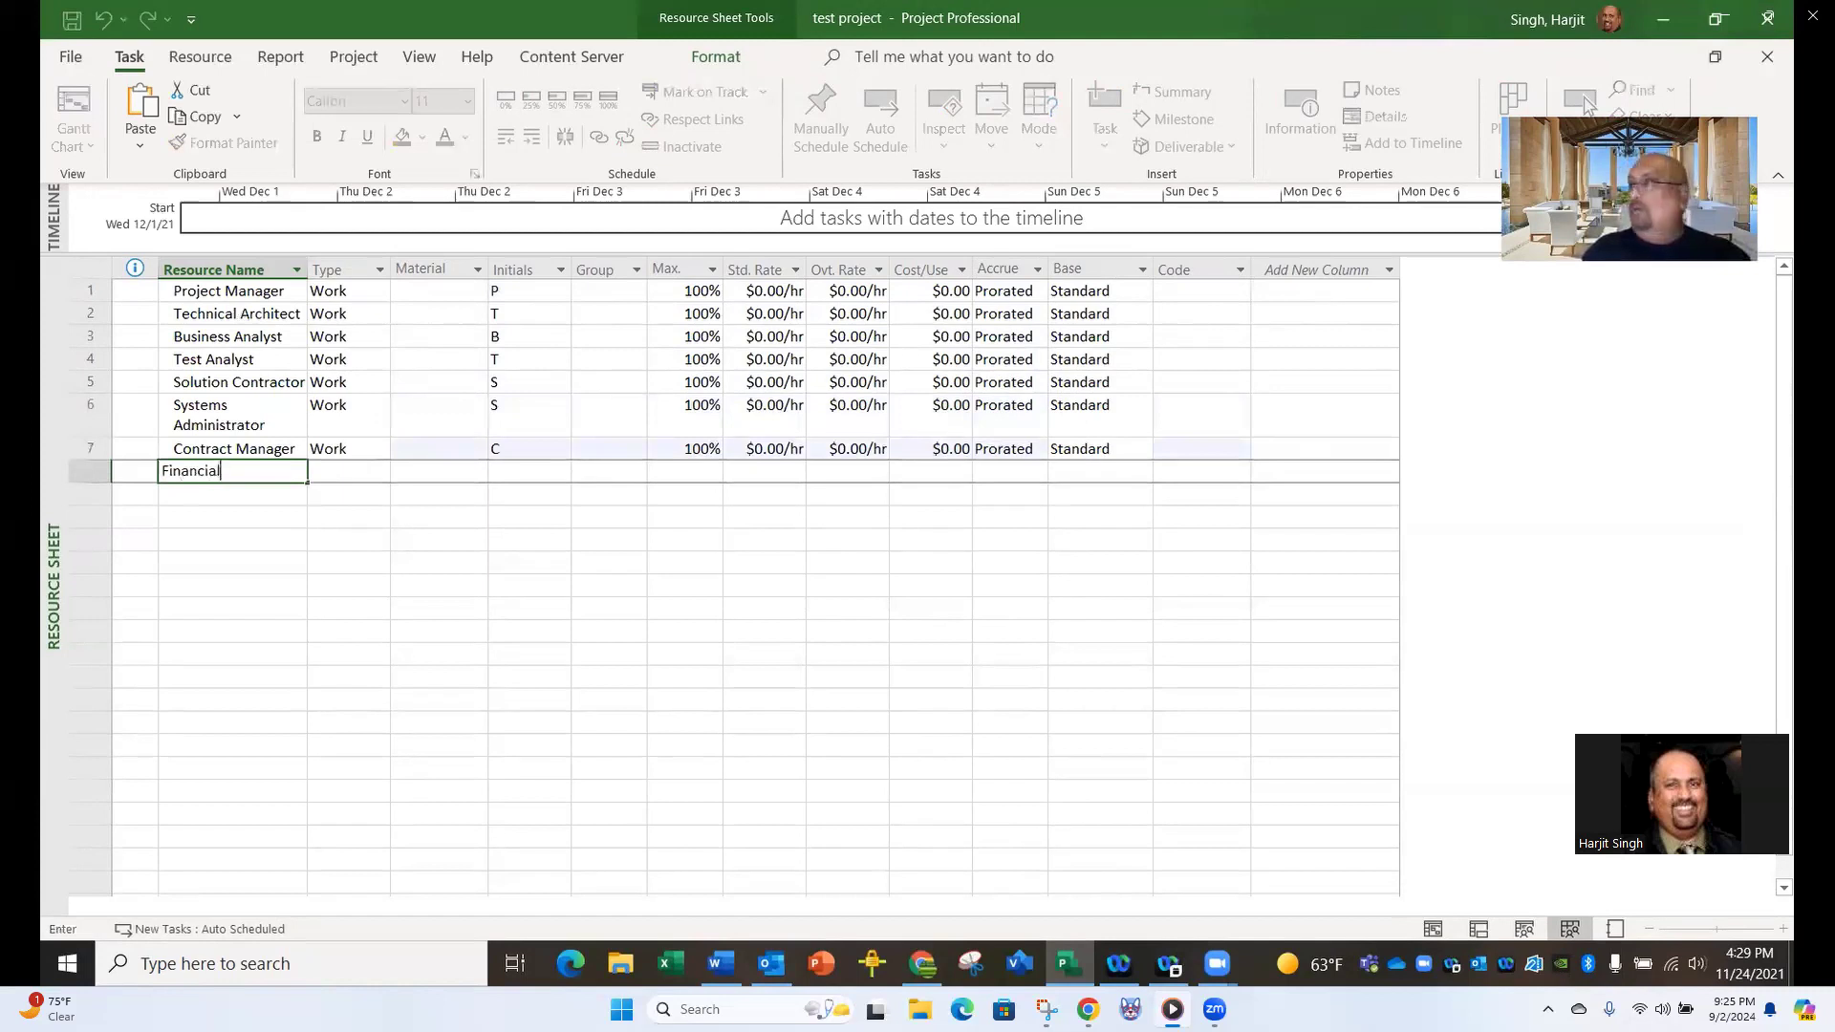
{"action": "type", "text": "Manager"}
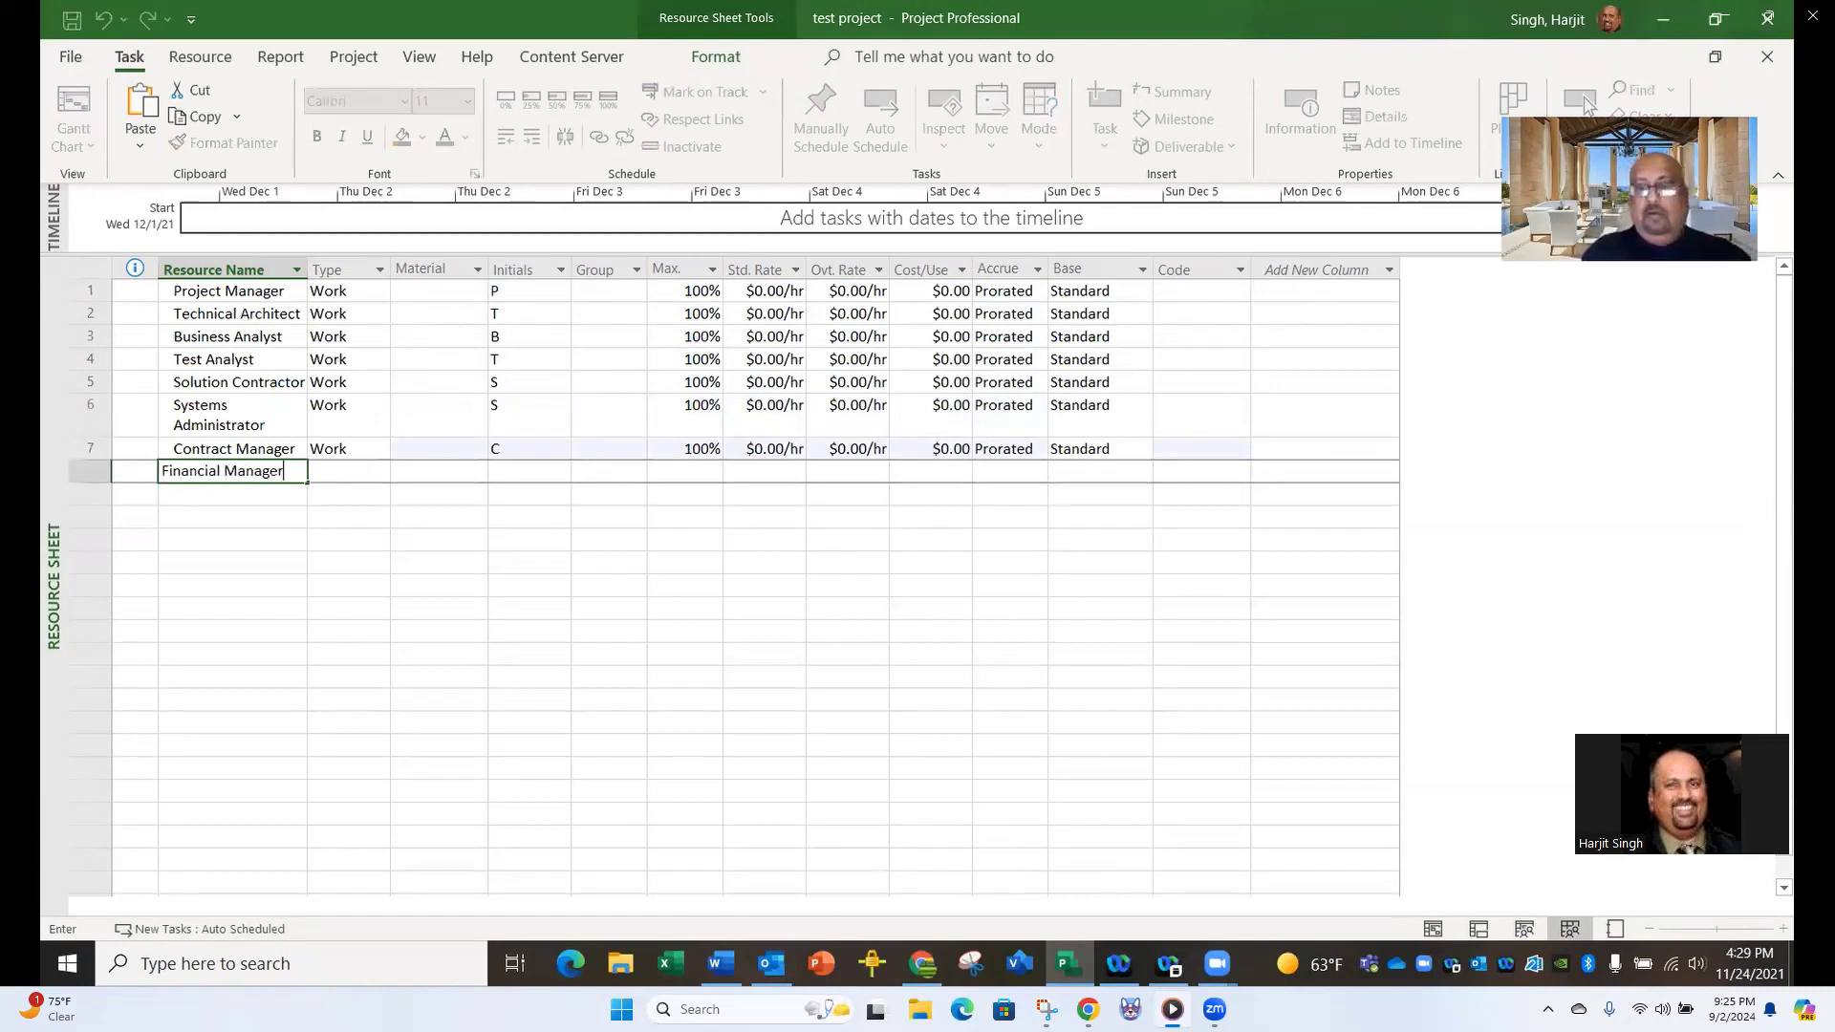
{"action": "key", "text": "Return"}
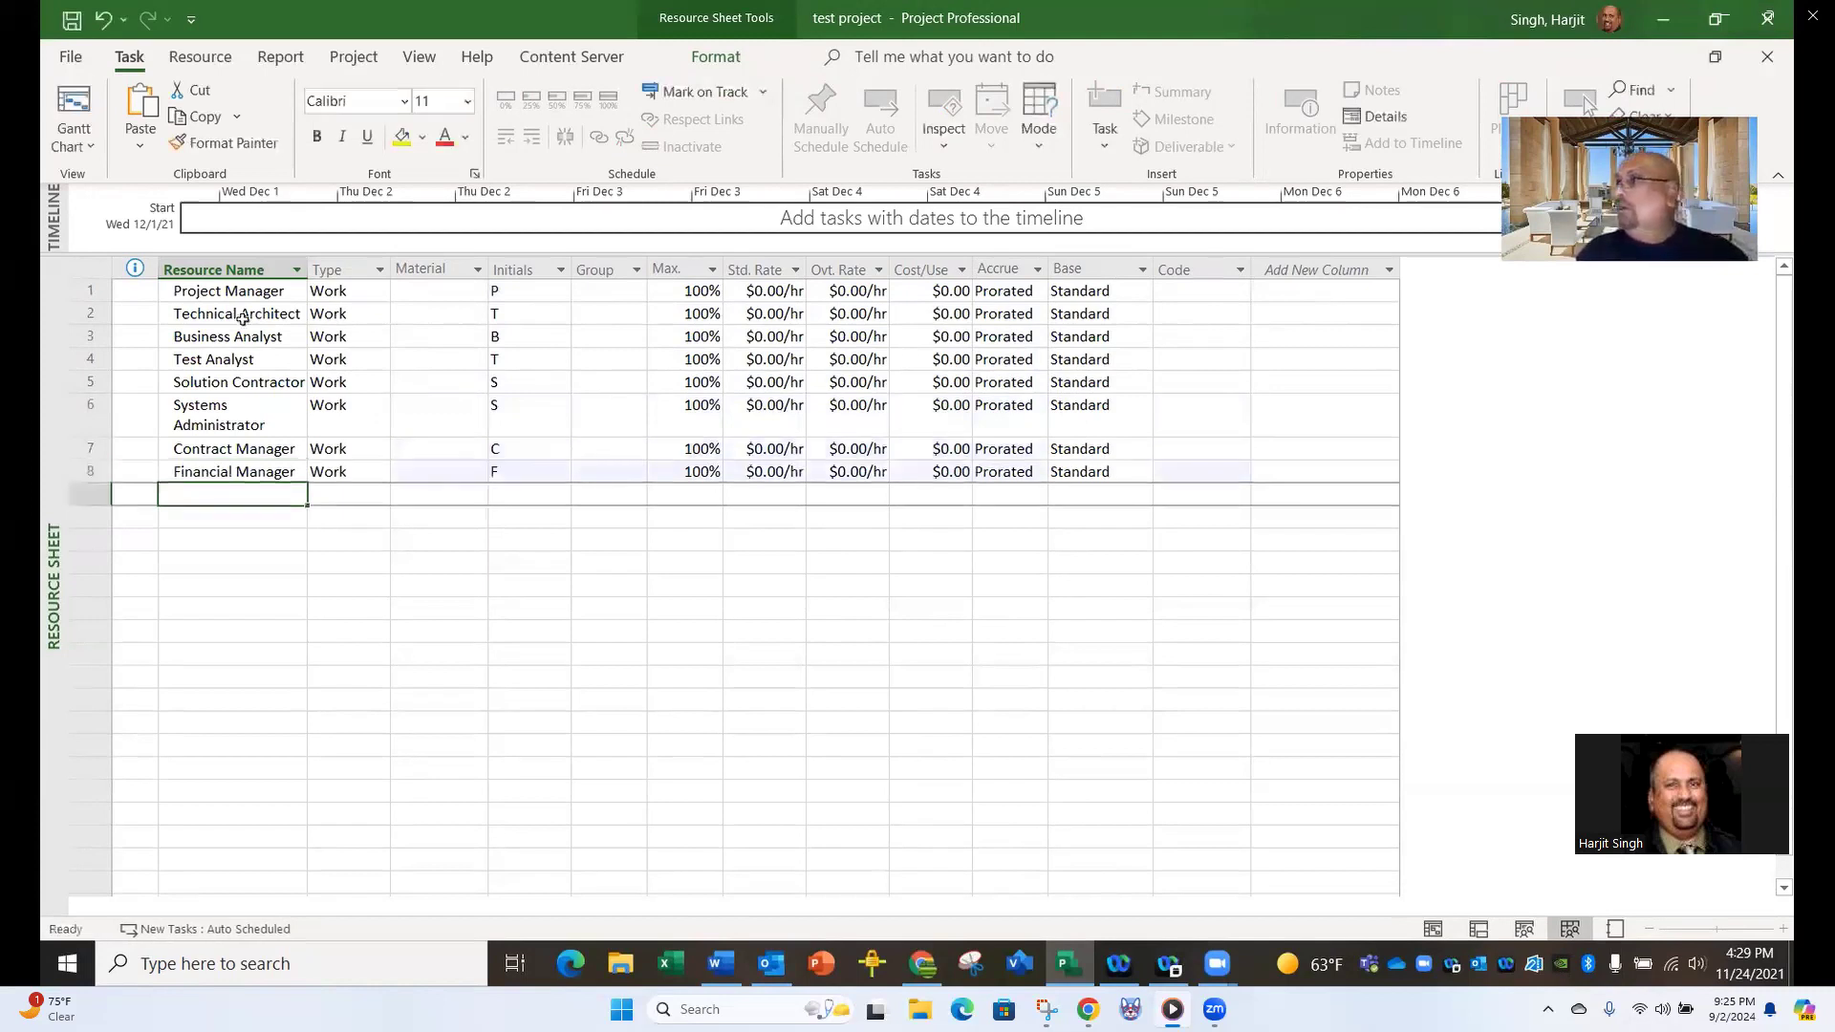
Add "Conference Room" and "Projector" as resources in the rows below "Financial Manager".
{"action": "type", "text": "C"}
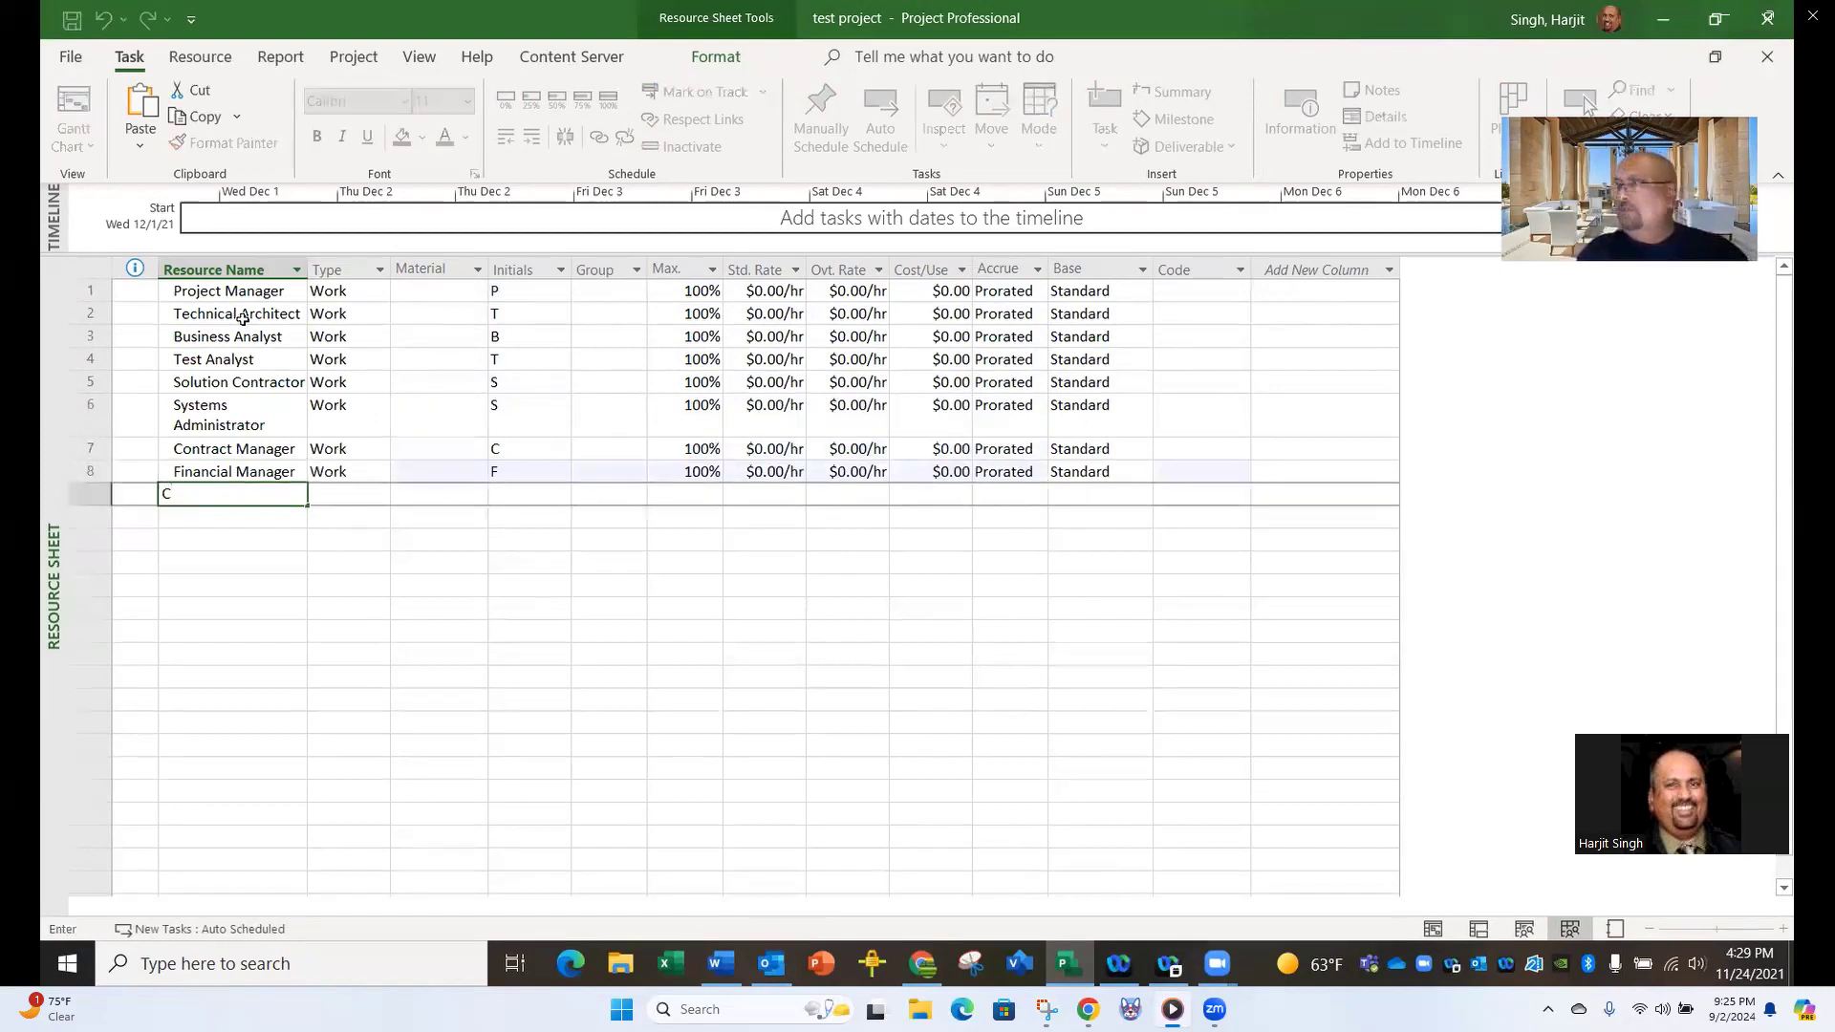
{"action": "type", "text": "onfere"}
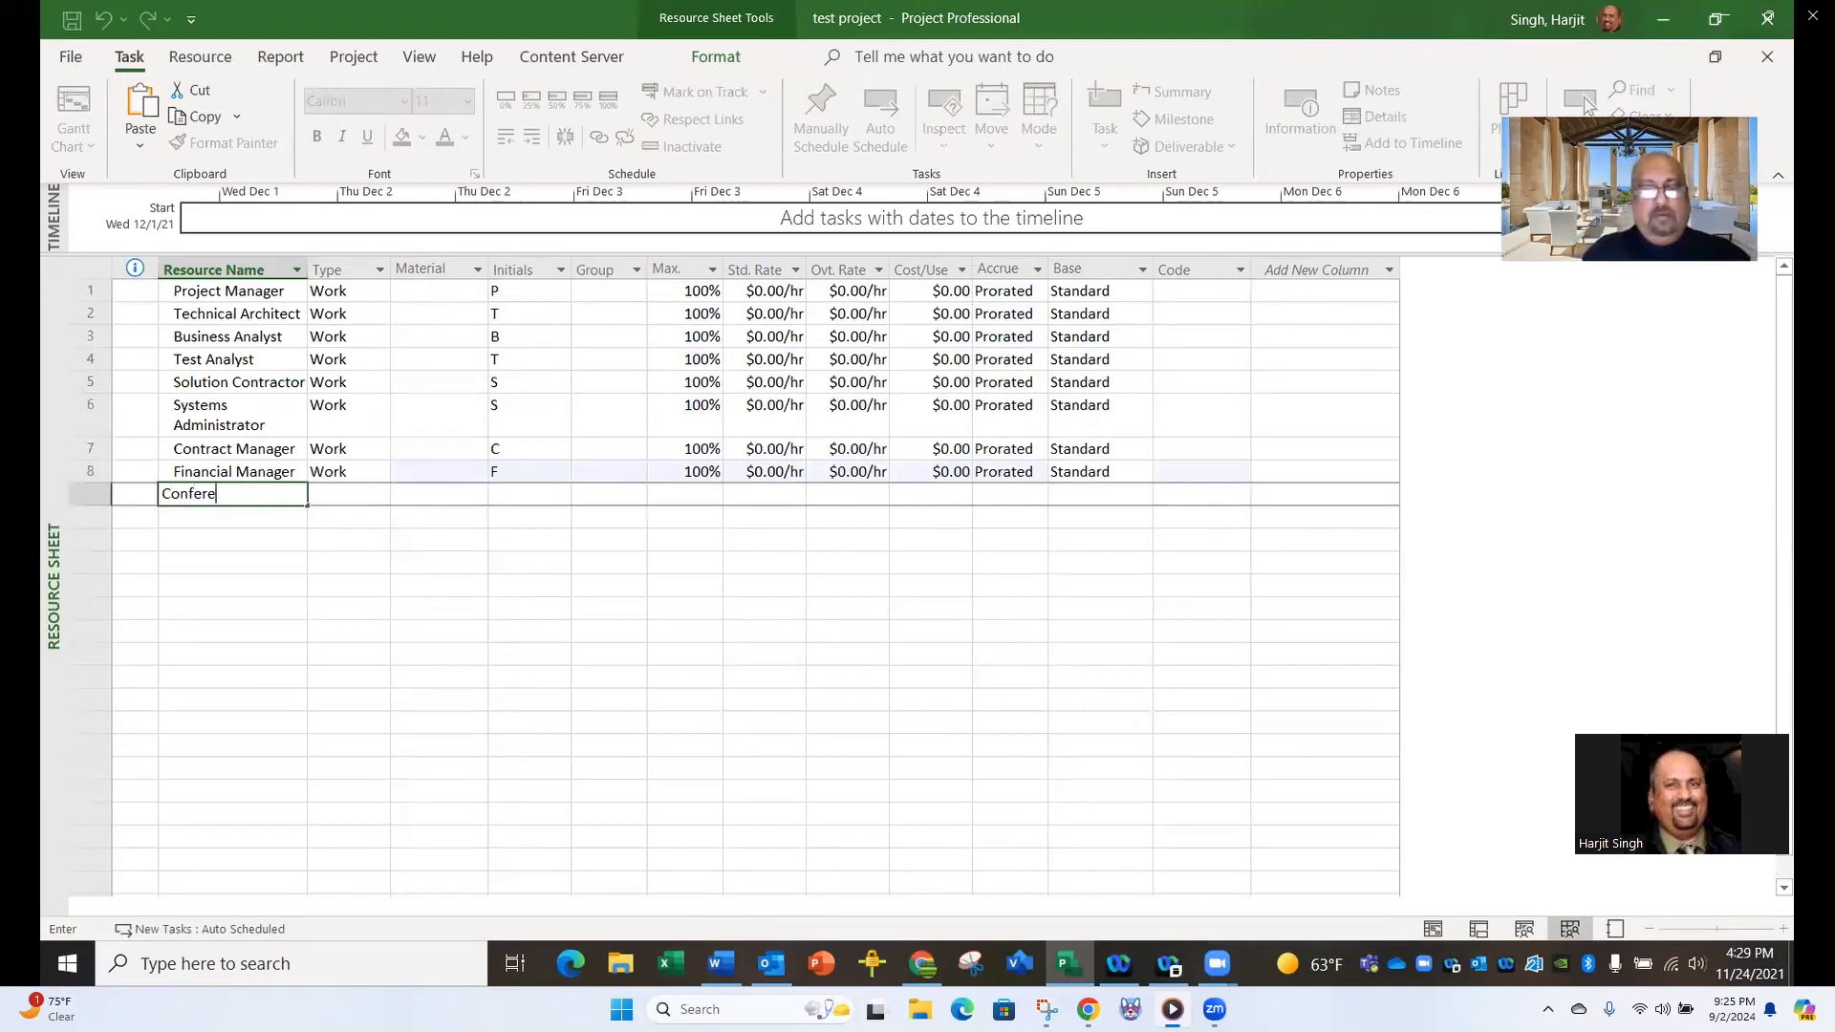
{"action": "type", "text": "nce "}
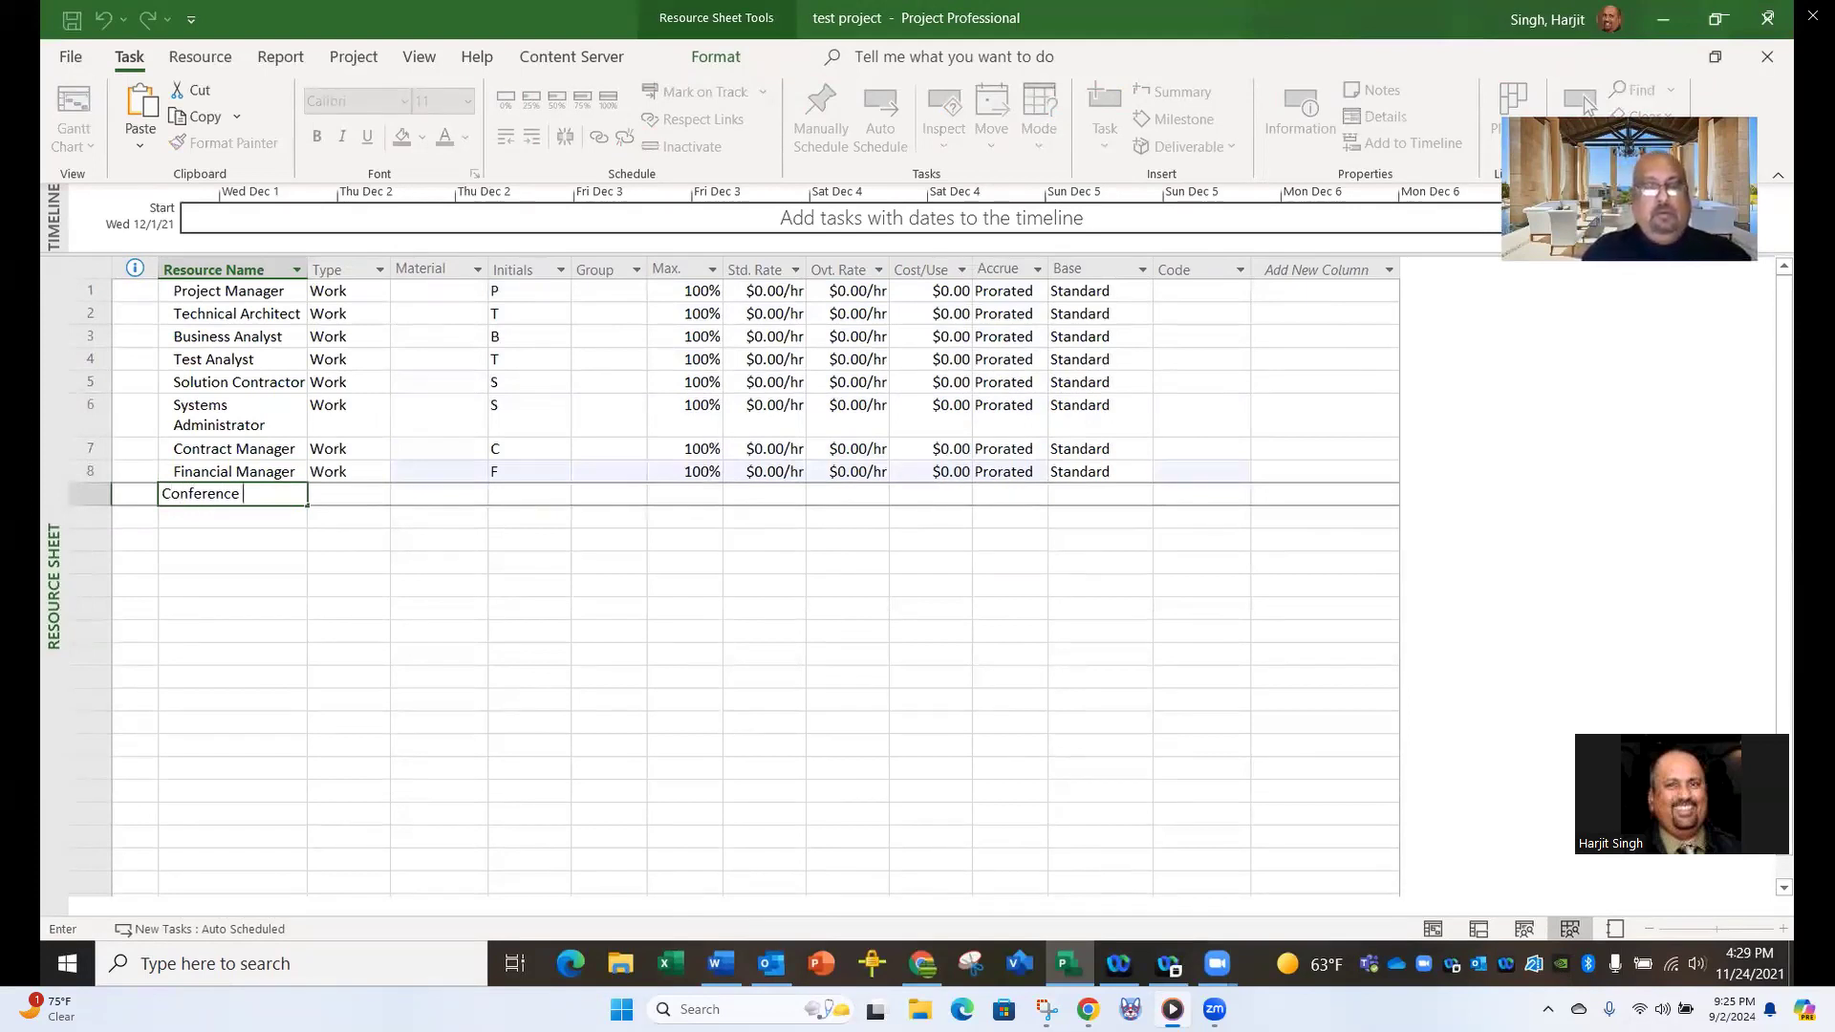
{"action": "type", "text": "Room"}
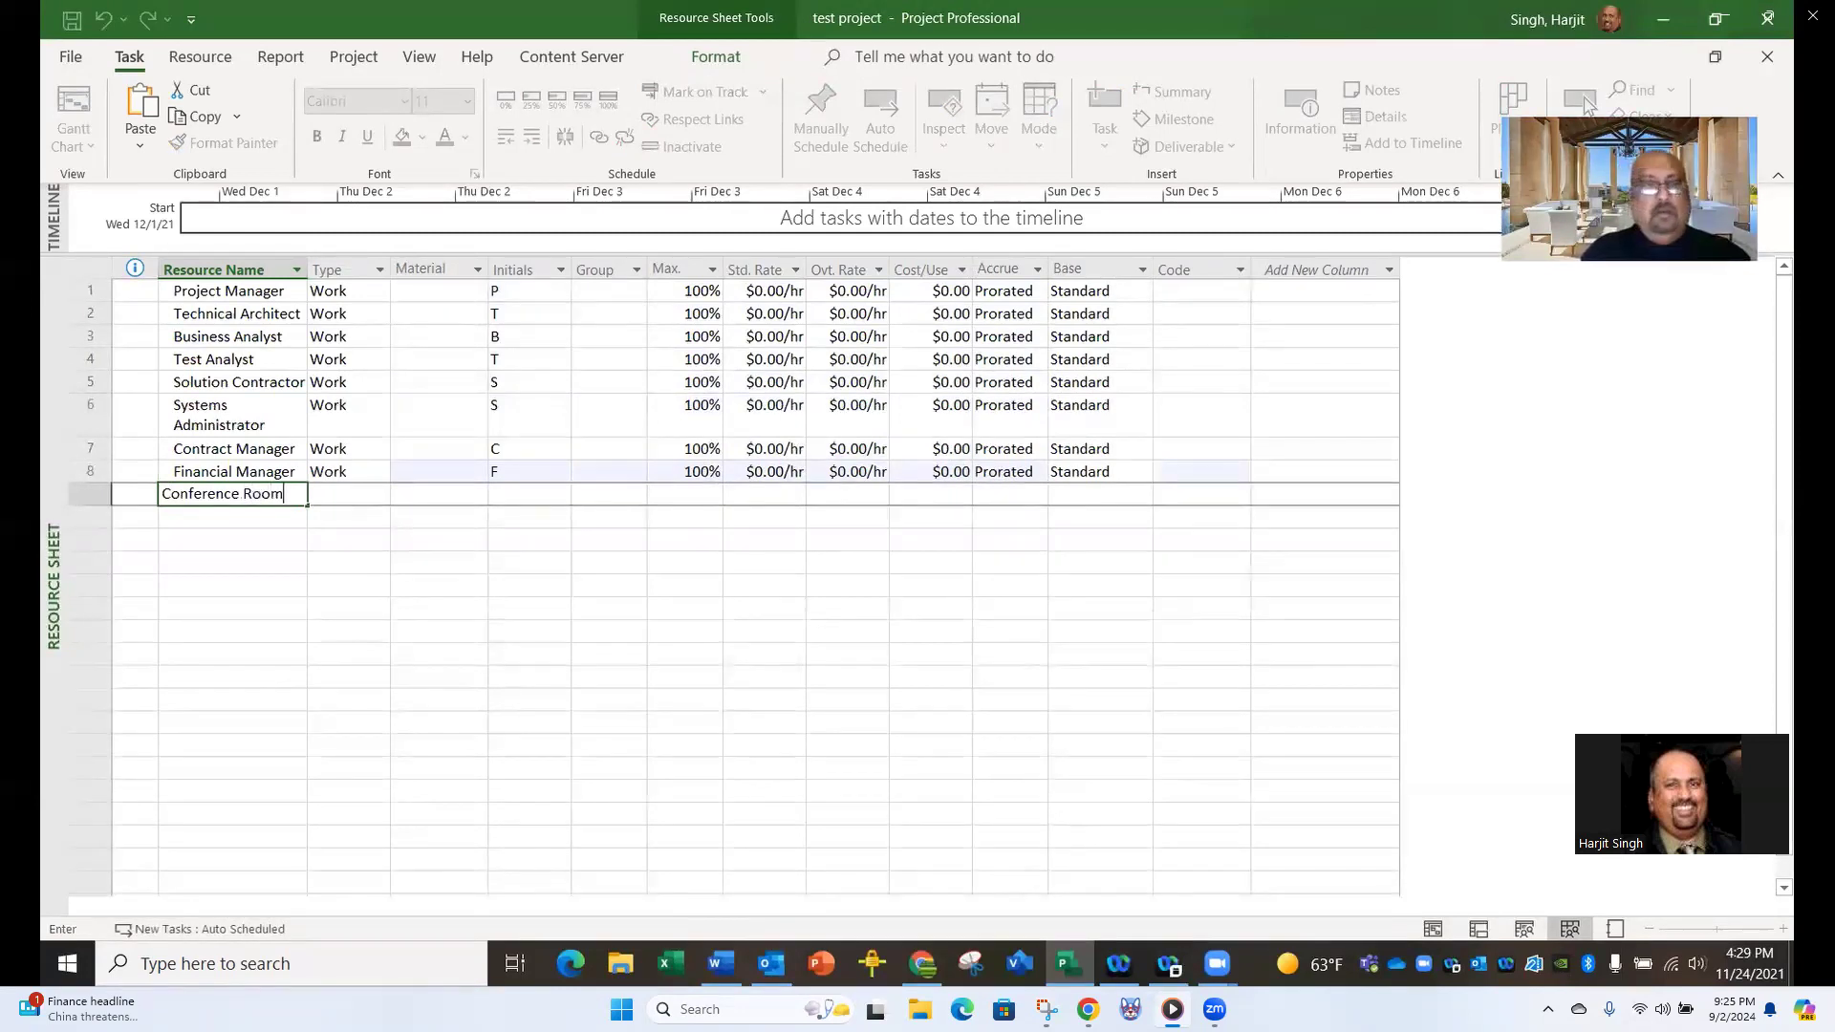
{"action": "key", "text": "Return"}
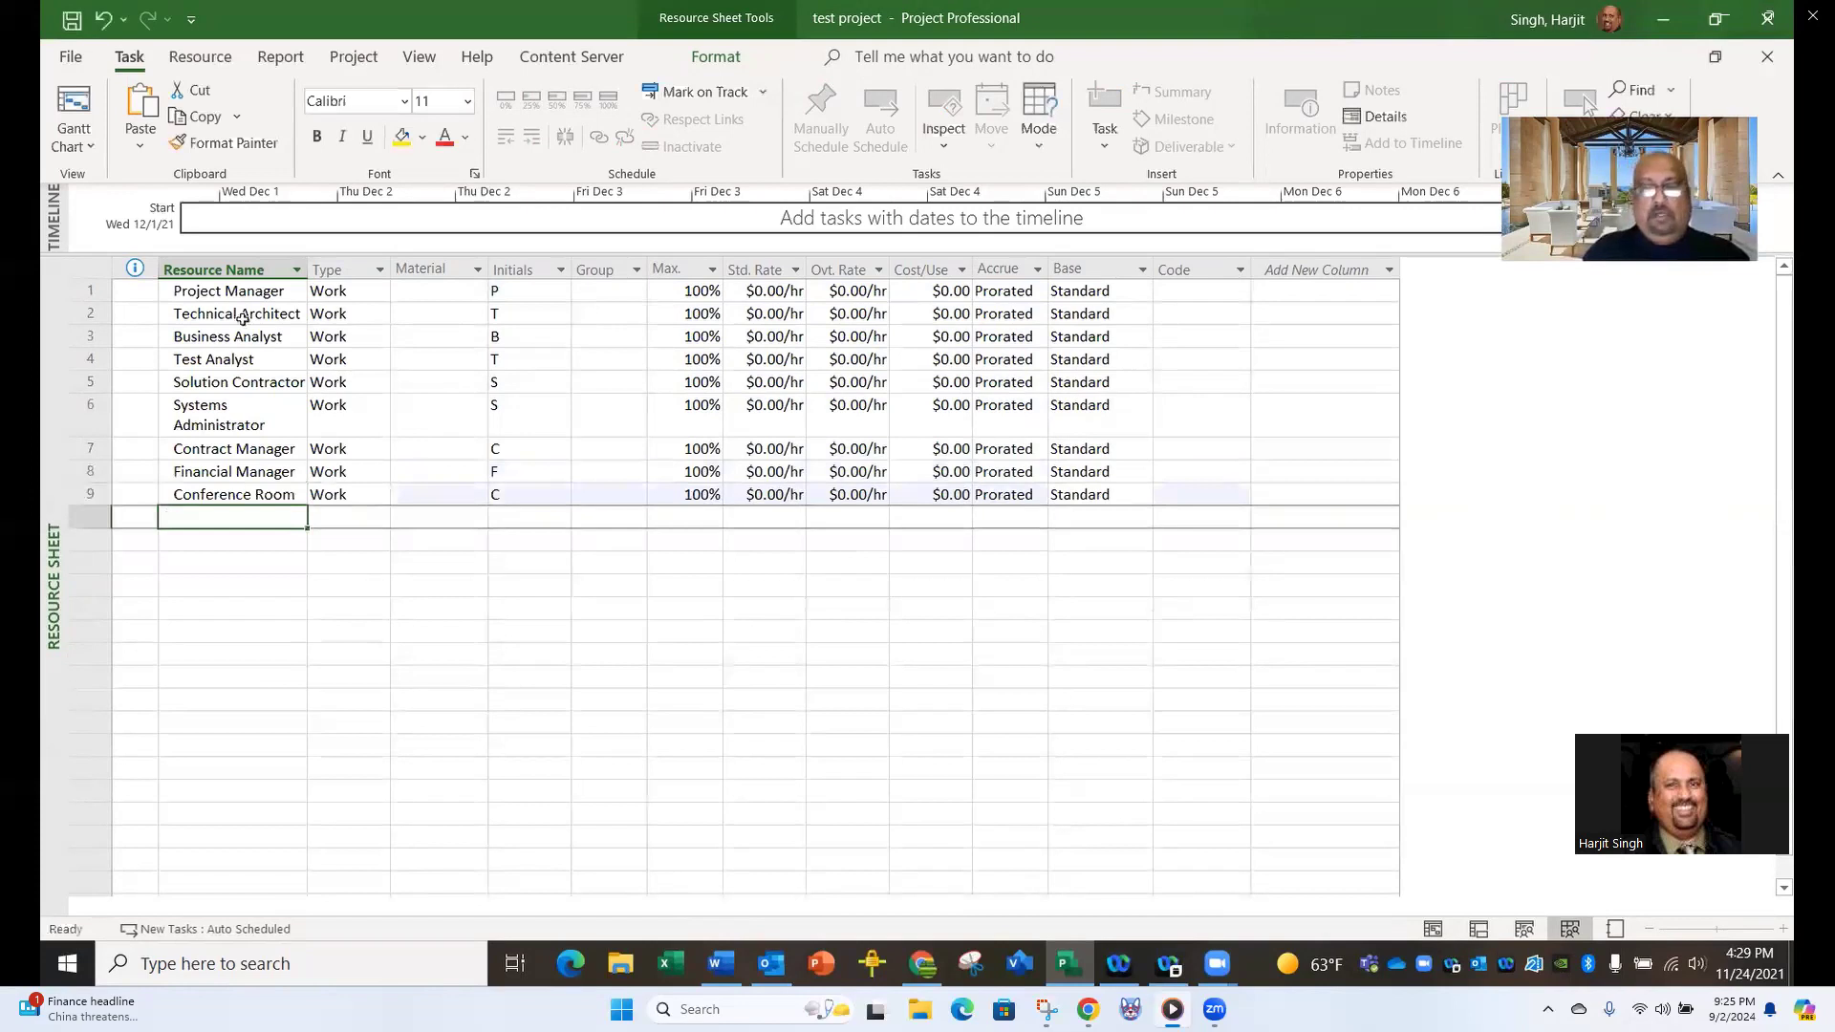
{"action": "type", "text": "Projector"}
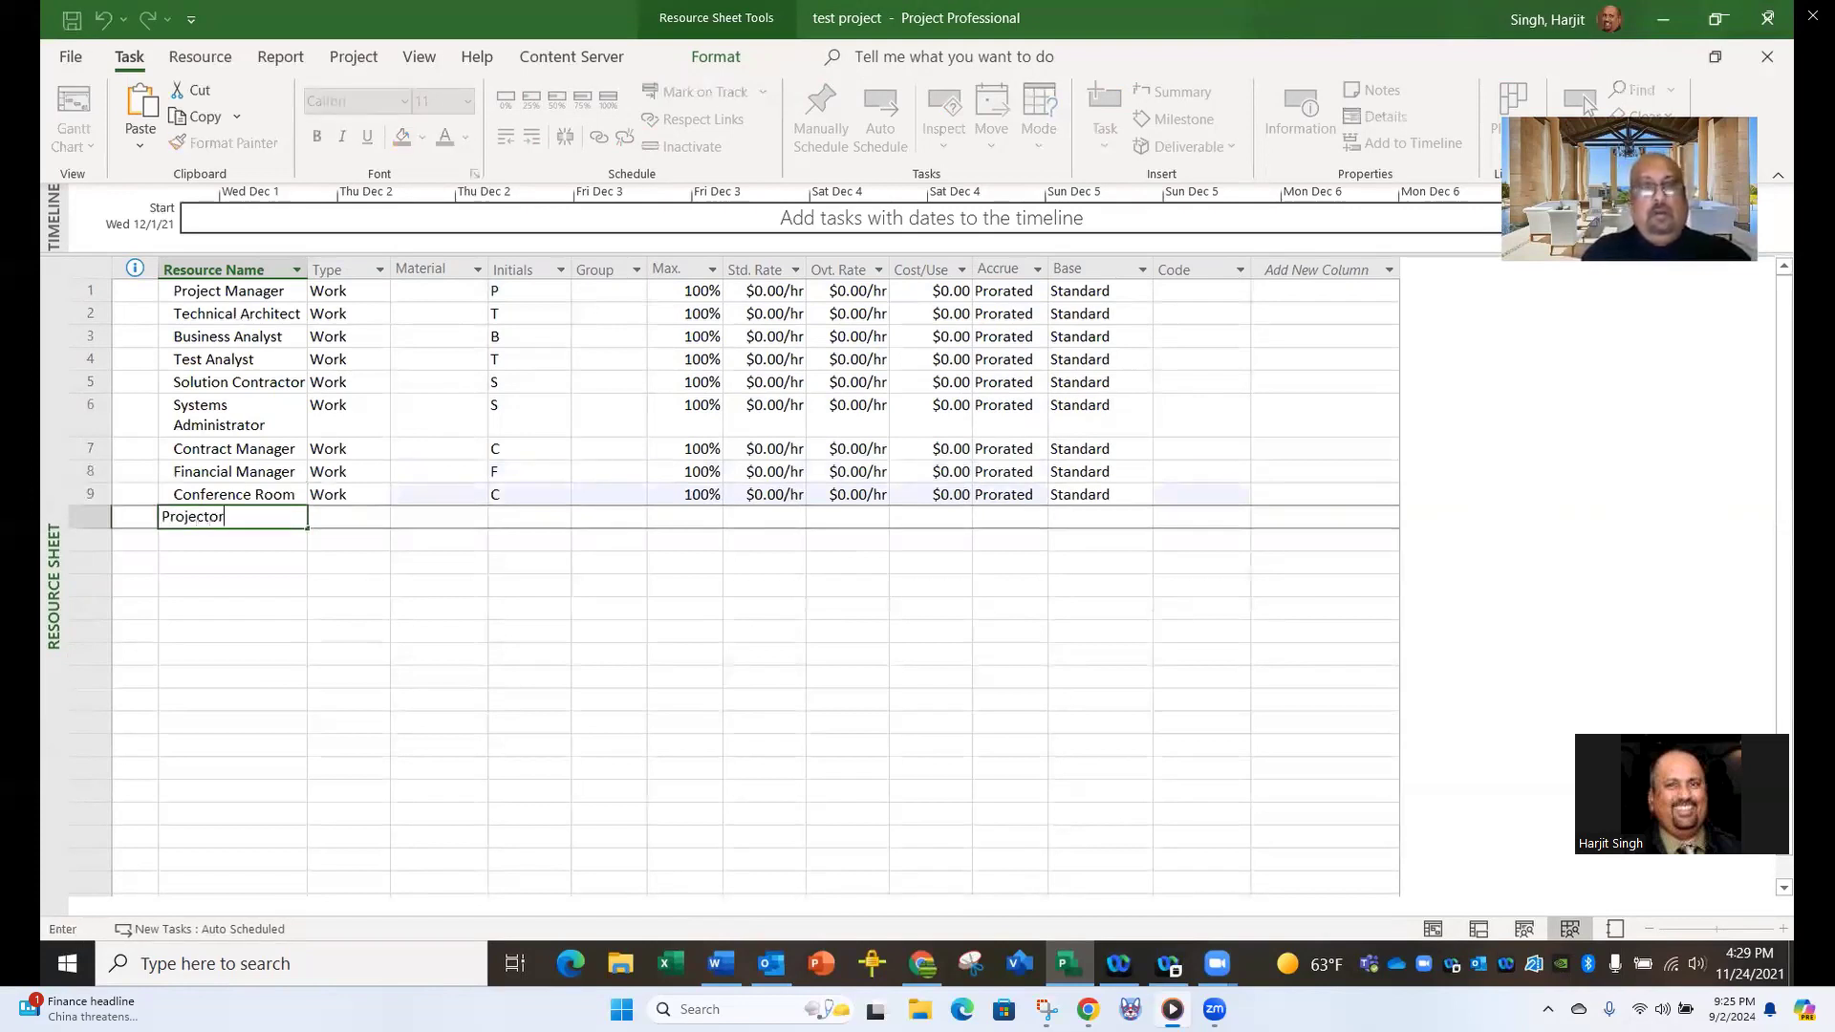
{"action": "key", "text": "Return"}
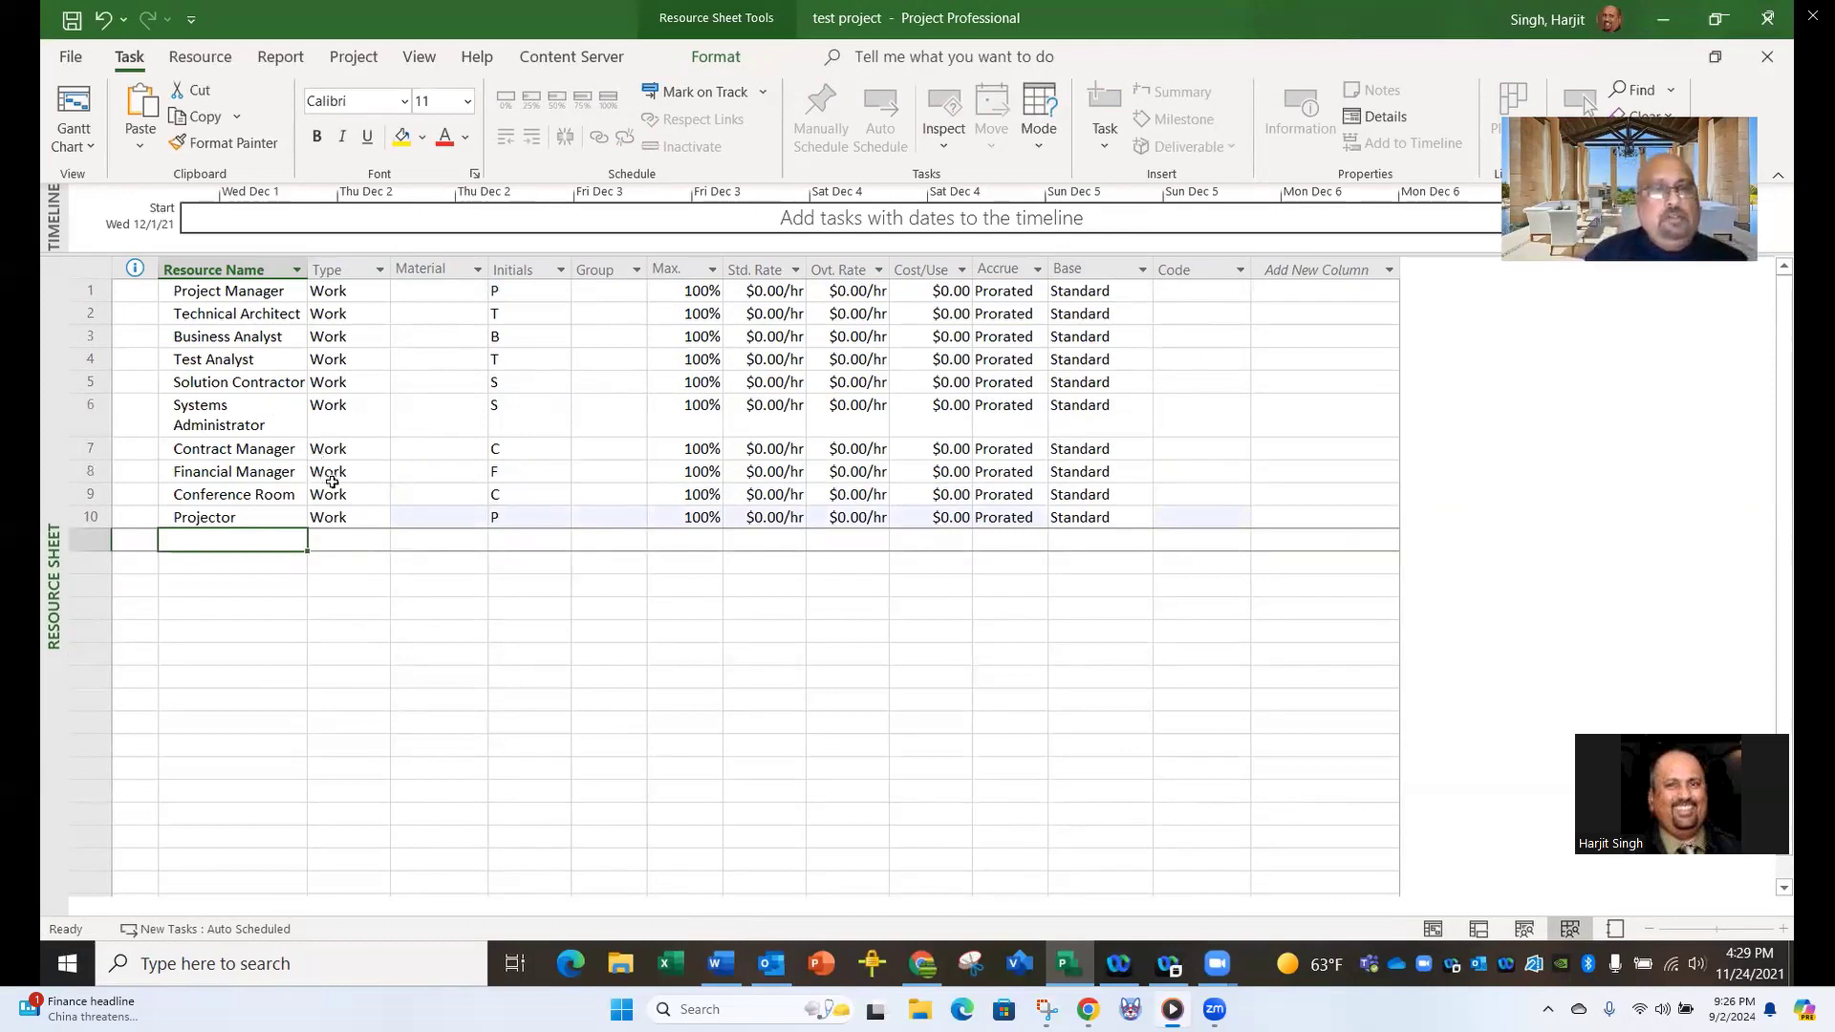
Examine the resource types available for "Project Manager" without changing its type.
{"action": "left_click", "coordinate": [341, 294]}
{"action": "left_click", "coordinate": [379, 298]}
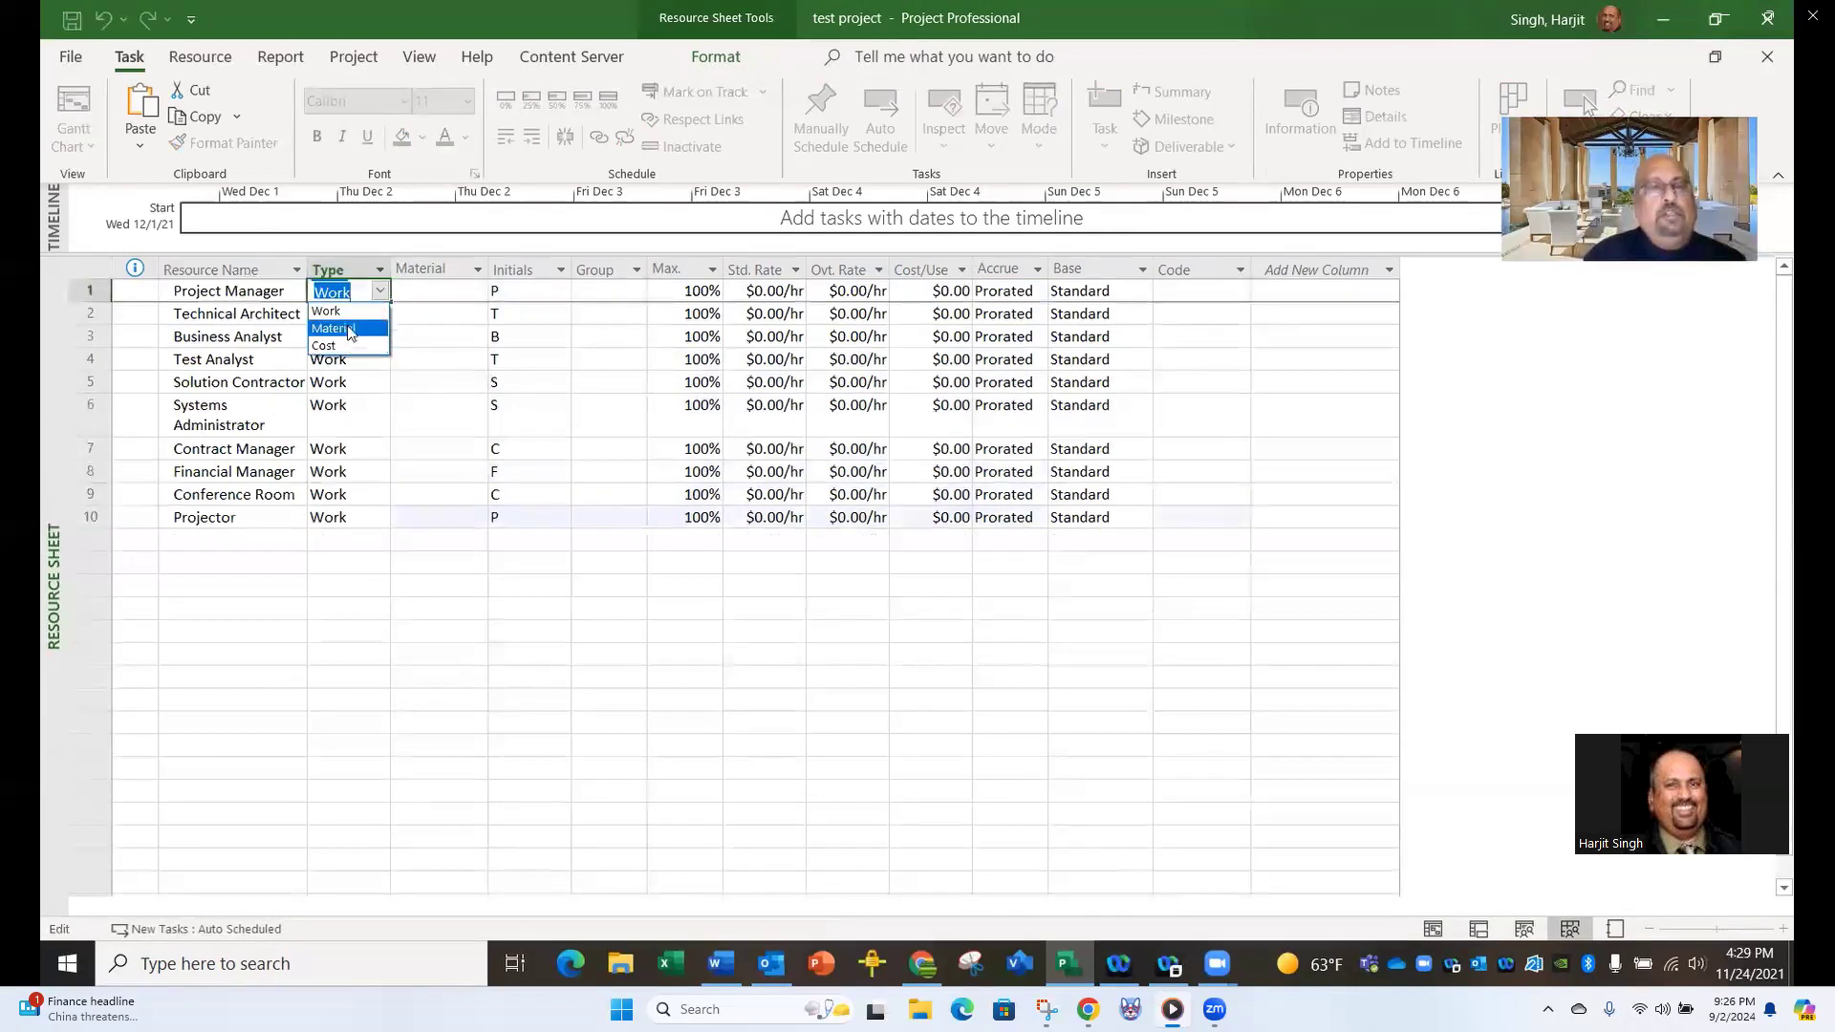
{"action": "left_click", "coordinate": [377, 558]}
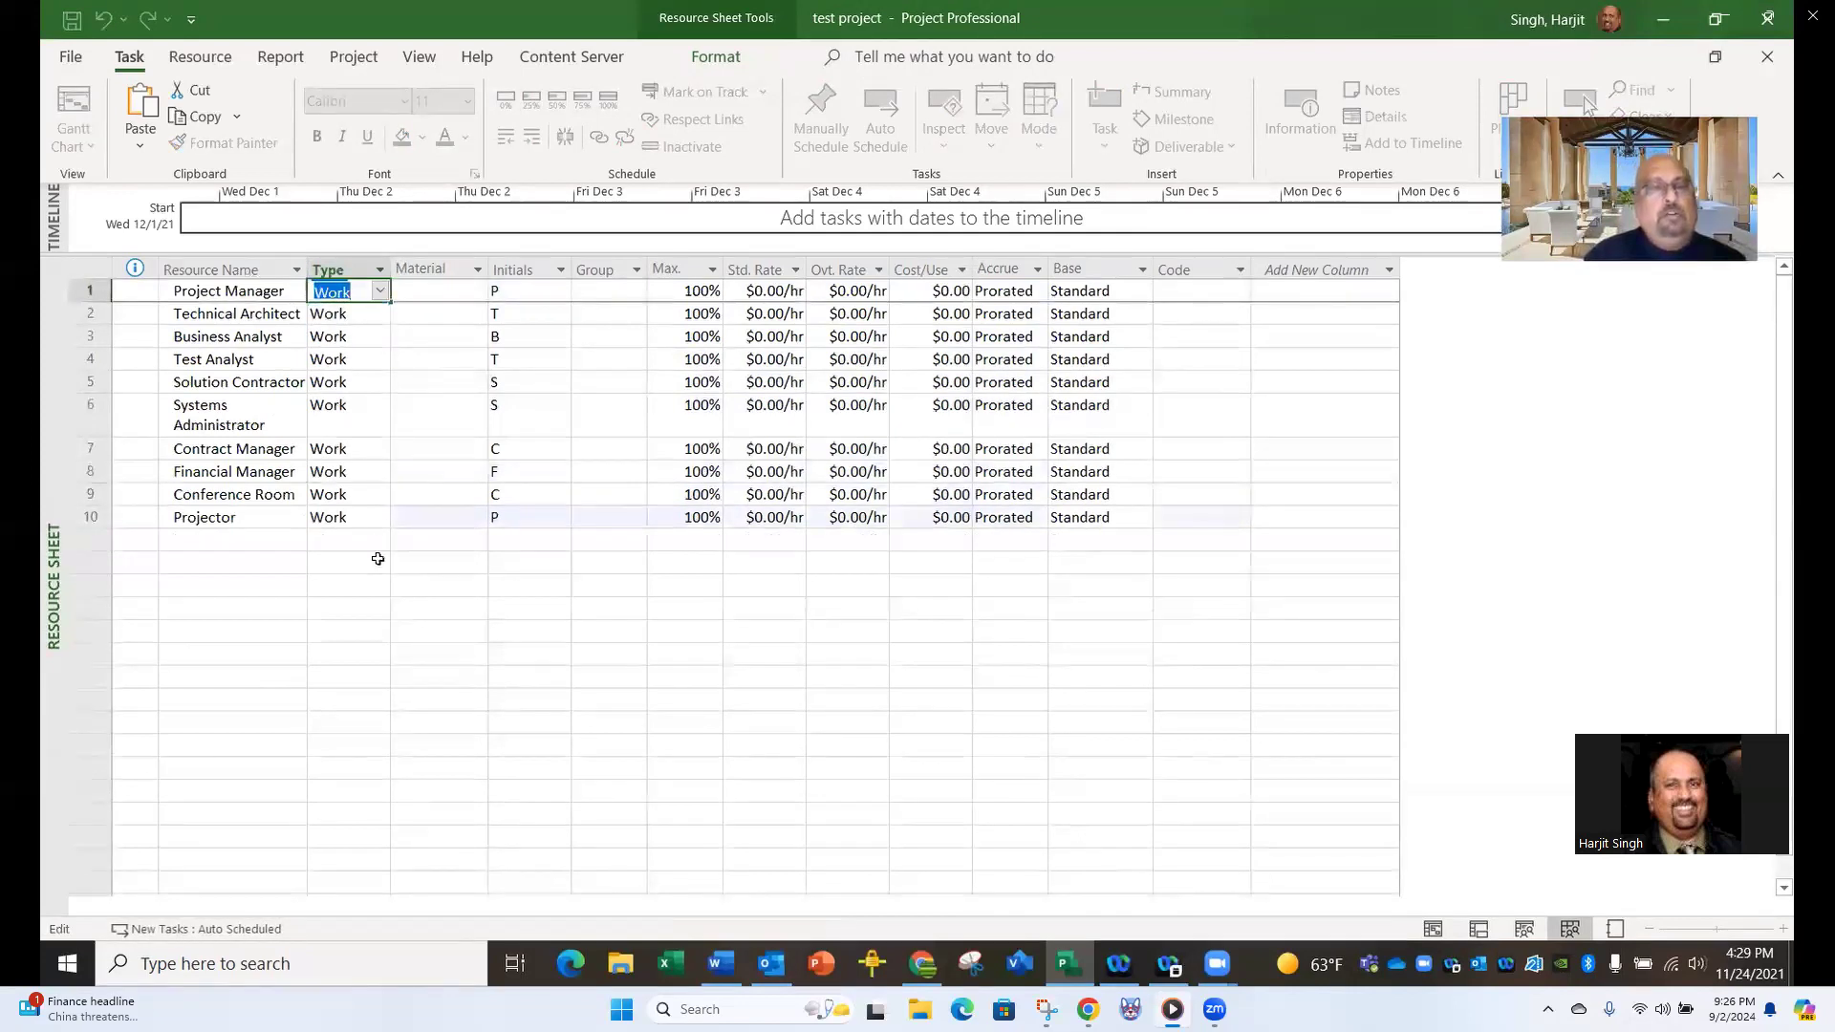
{"action": "left_click", "coordinate": [241, 358]}
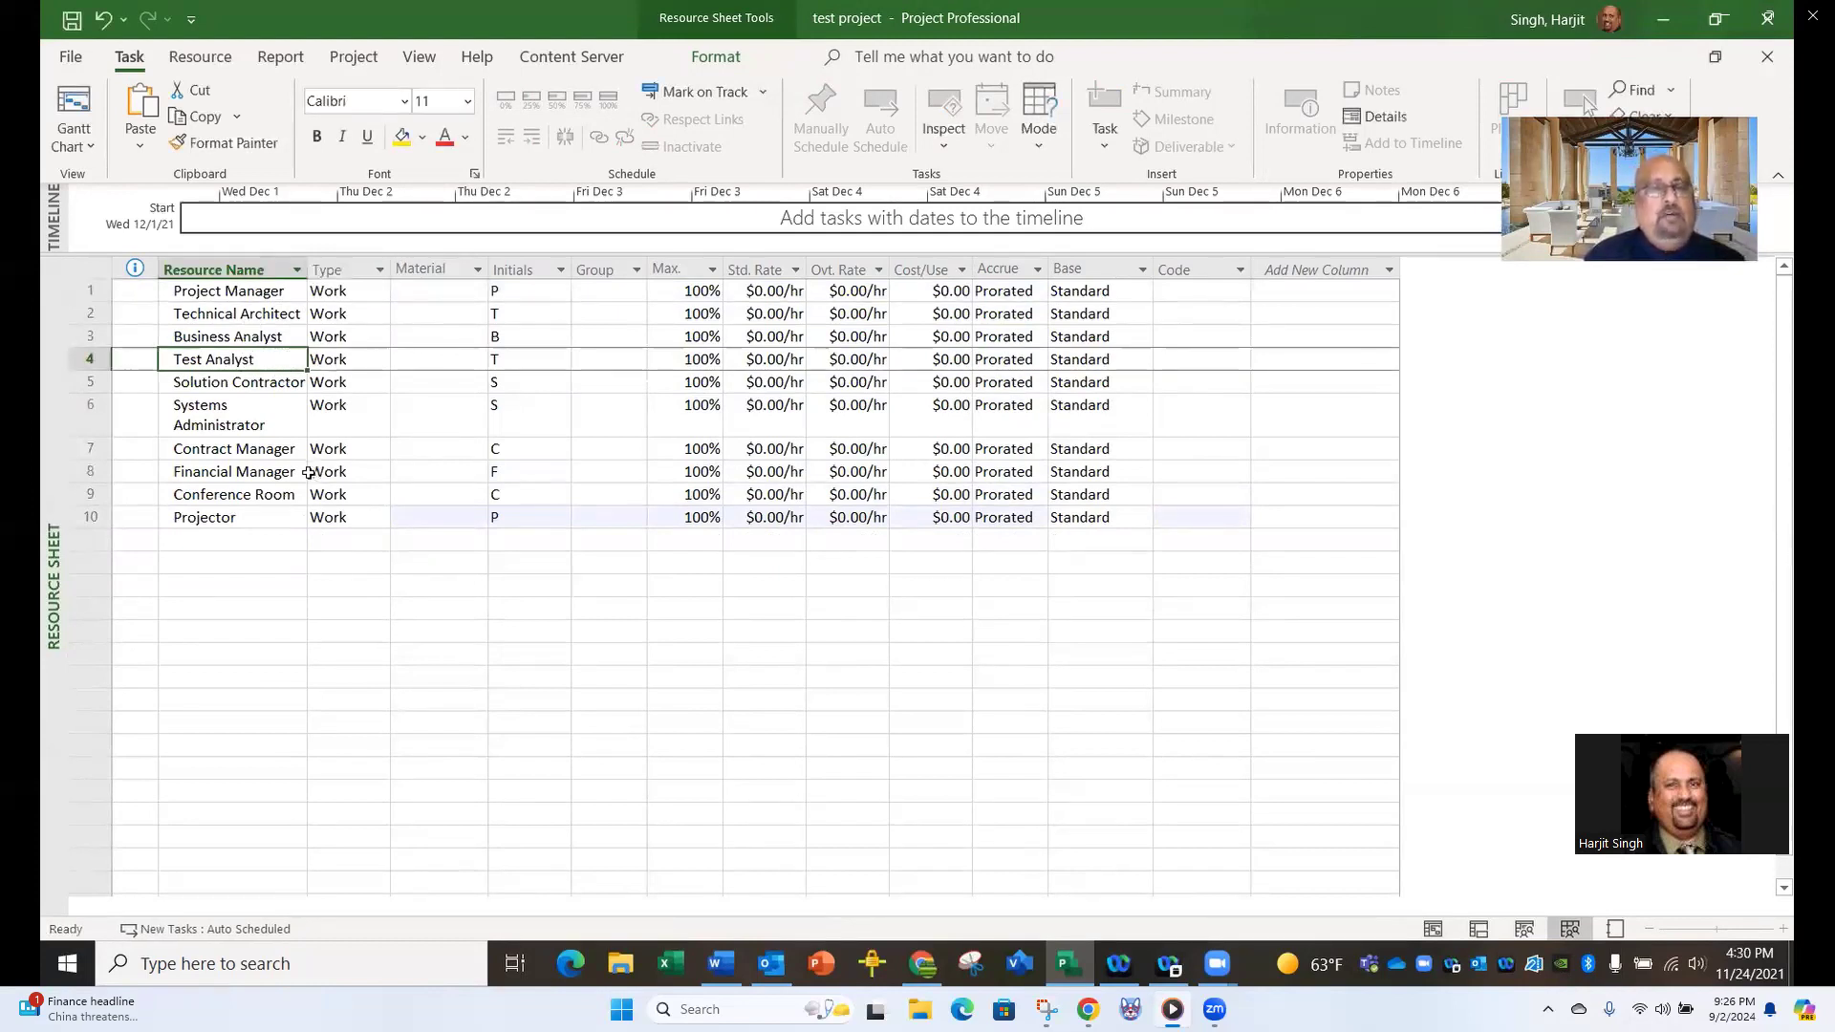
Set the resource type of both "Conference Room" and "Projector" to Material.
{"action": "left_click", "coordinate": [329, 495]}
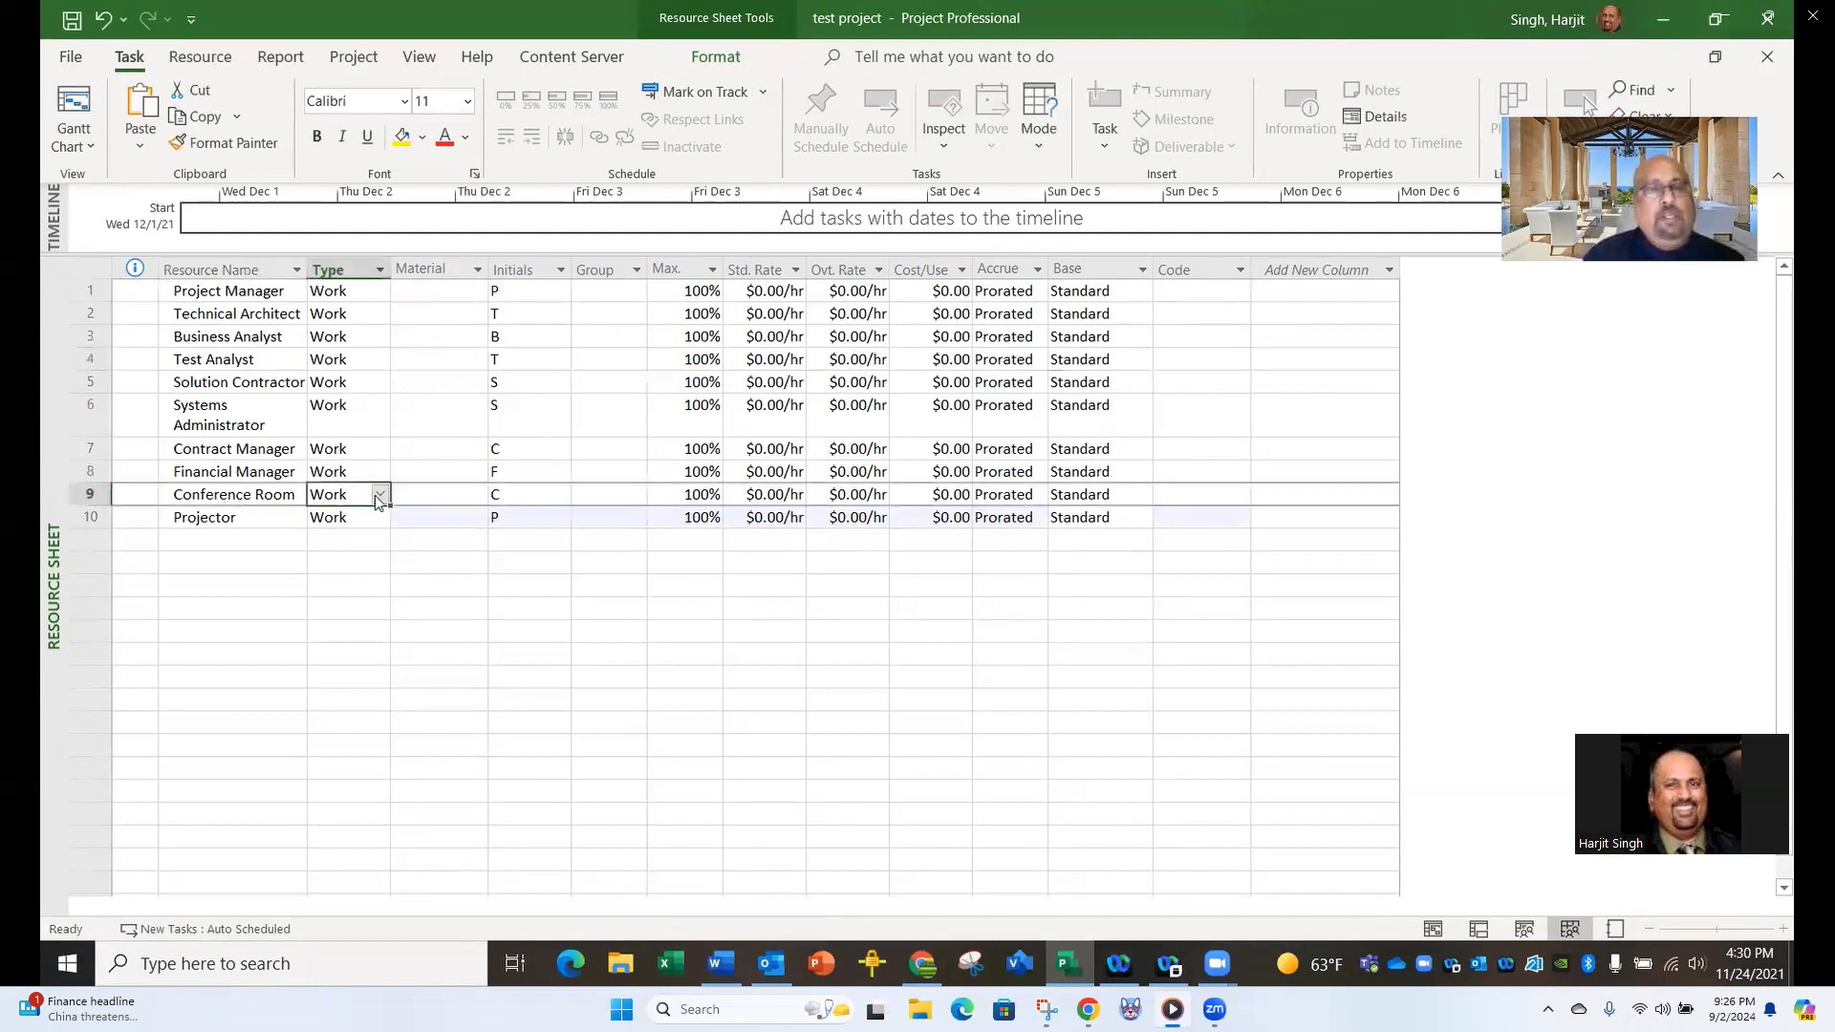
{"action": "left_click", "coordinate": [379, 495]}
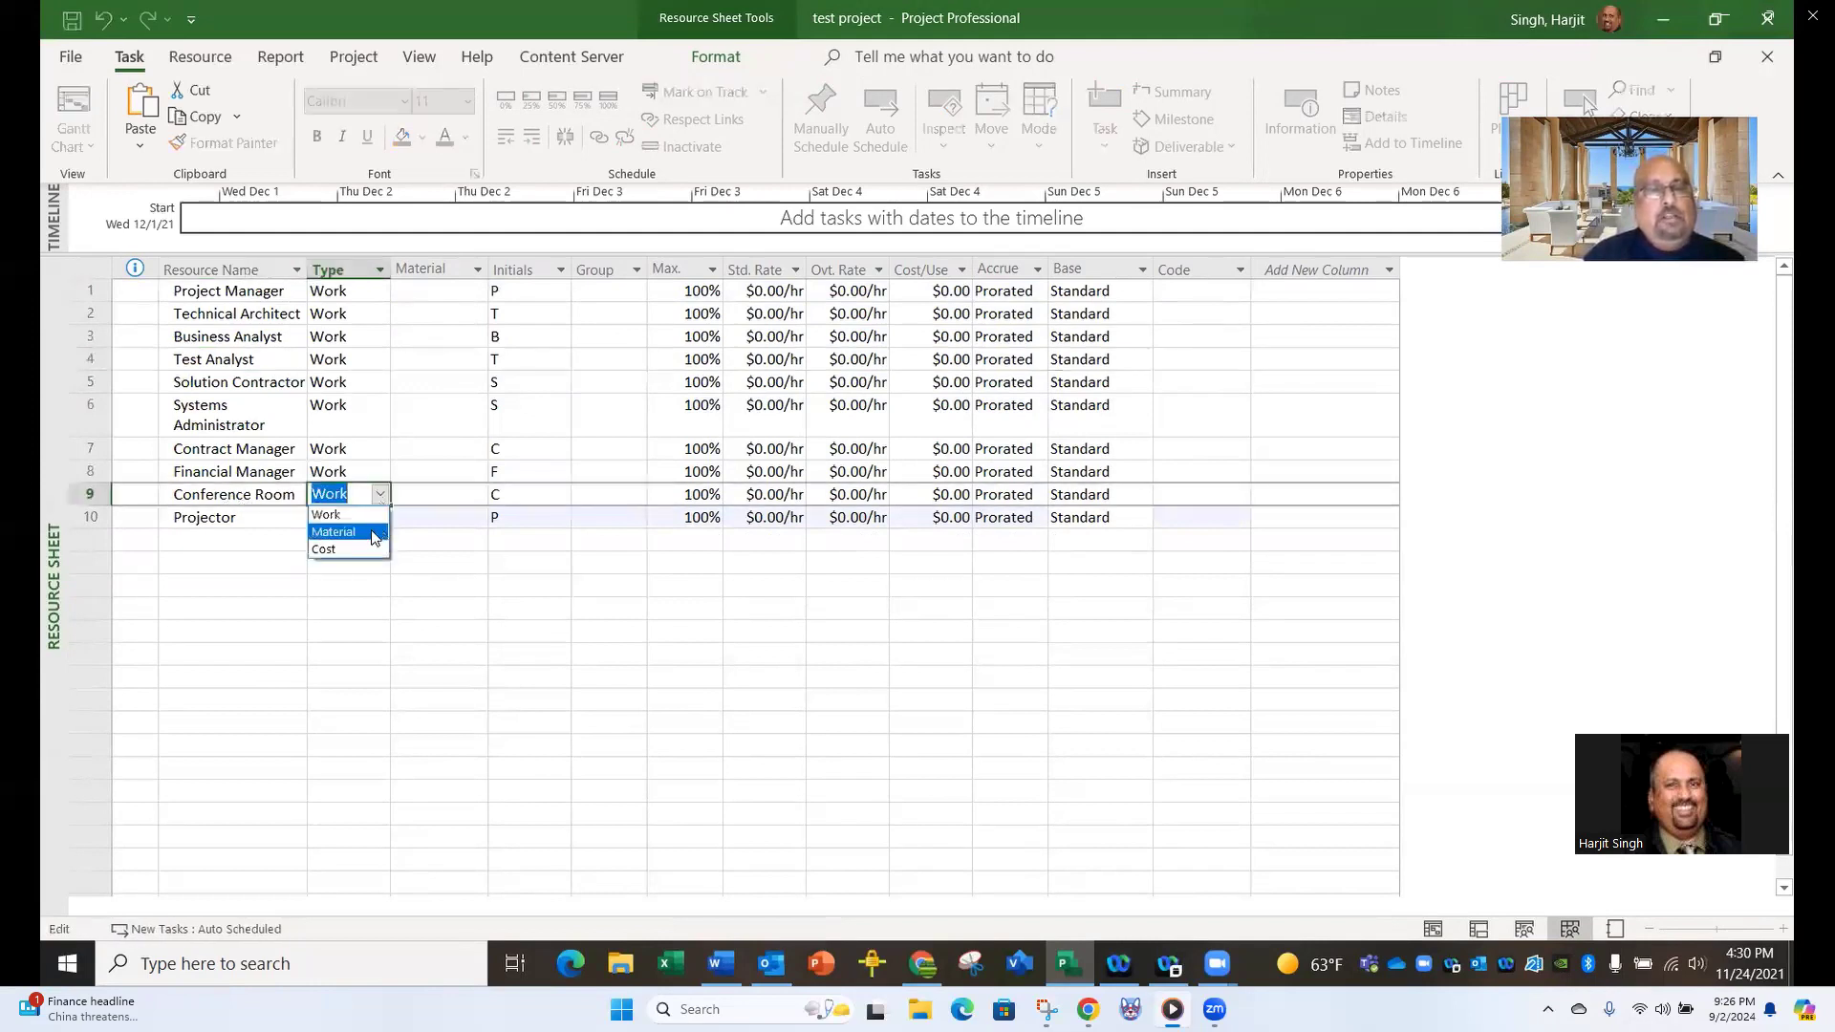
{"action": "left_click", "coordinate": [370, 541]}
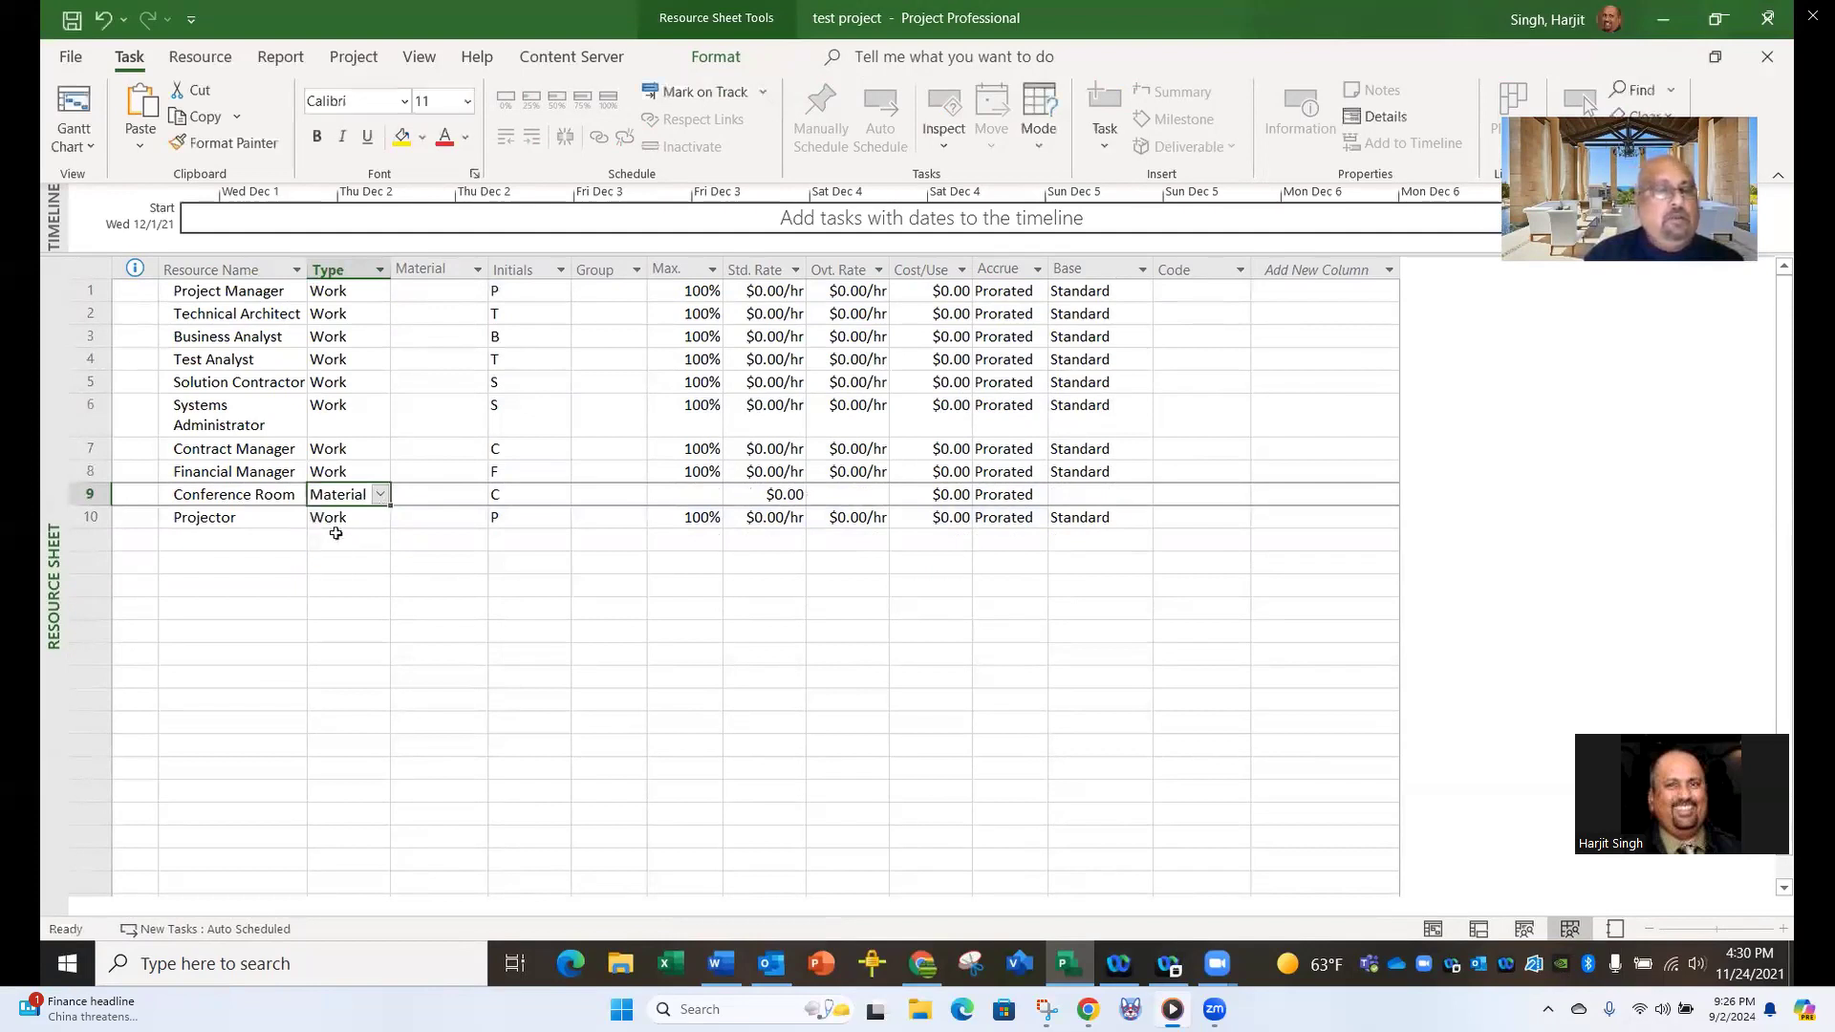
{"action": "left_click", "coordinate": [330, 524]}
{"action": "left_click", "coordinate": [379, 516]}
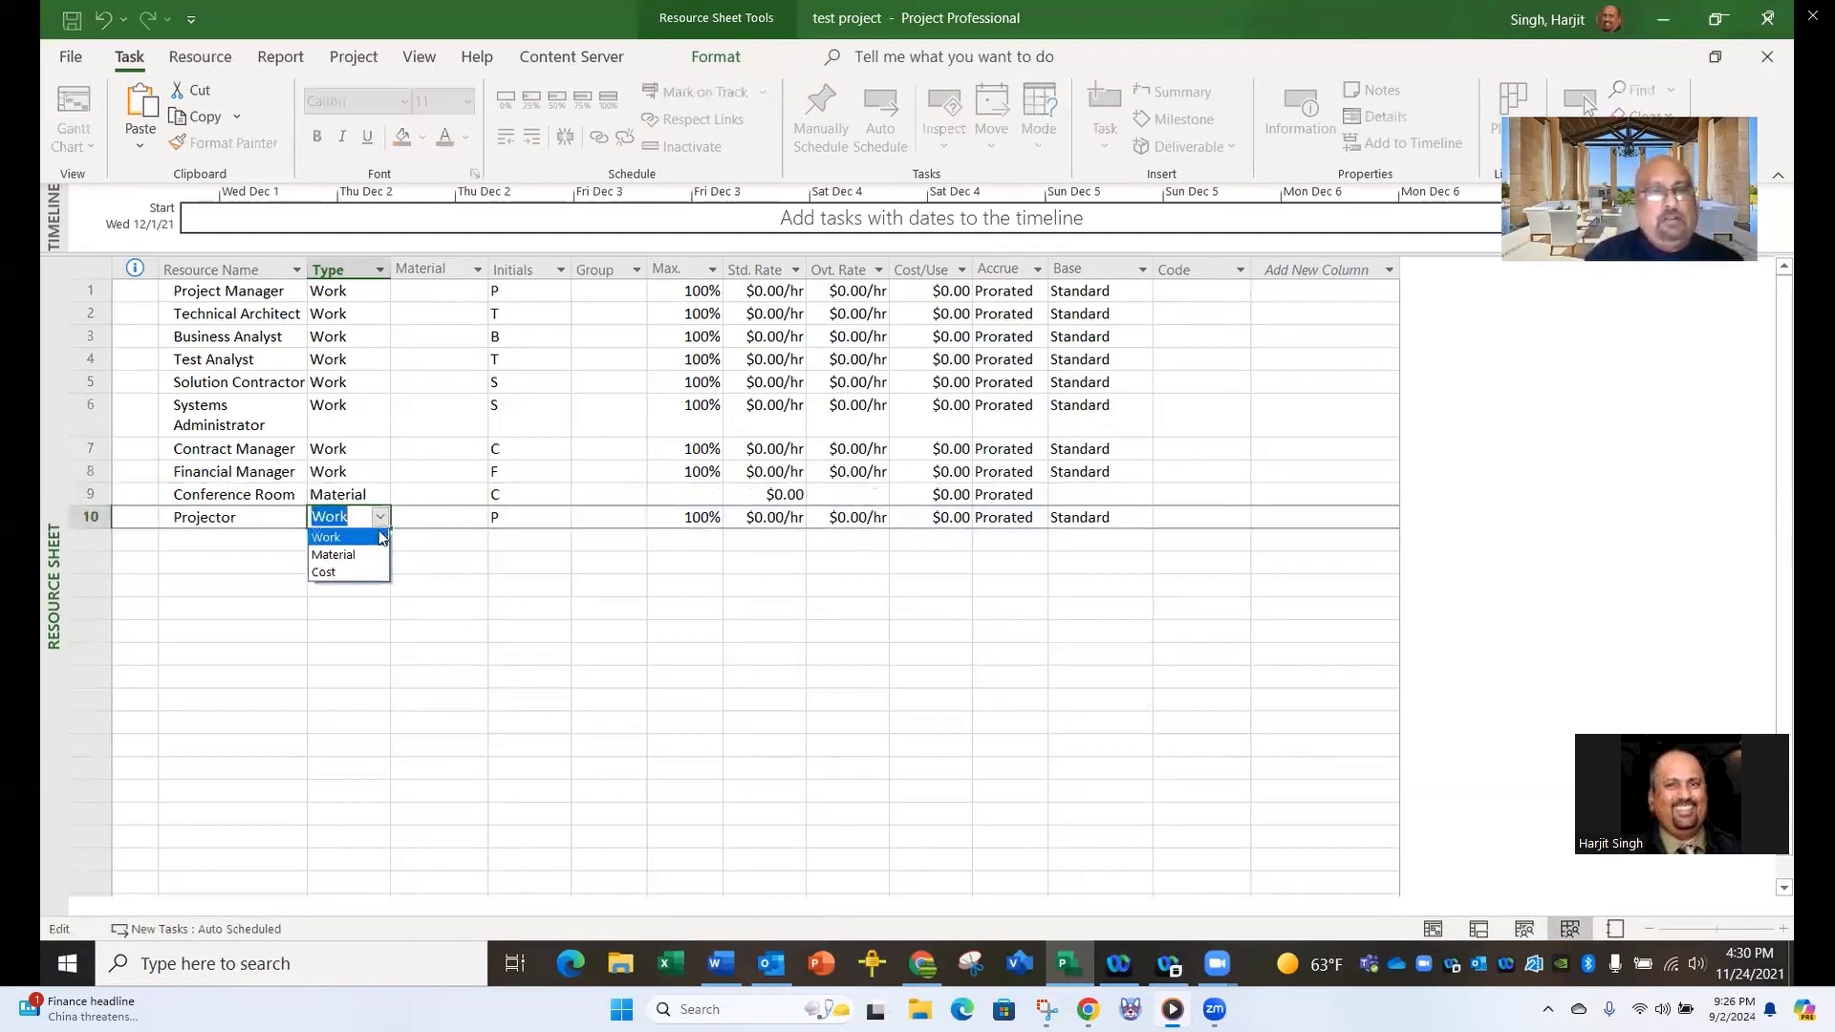
{"action": "left_click", "coordinate": [373, 554]}
{"action": "left_click", "coordinate": [437, 587]}
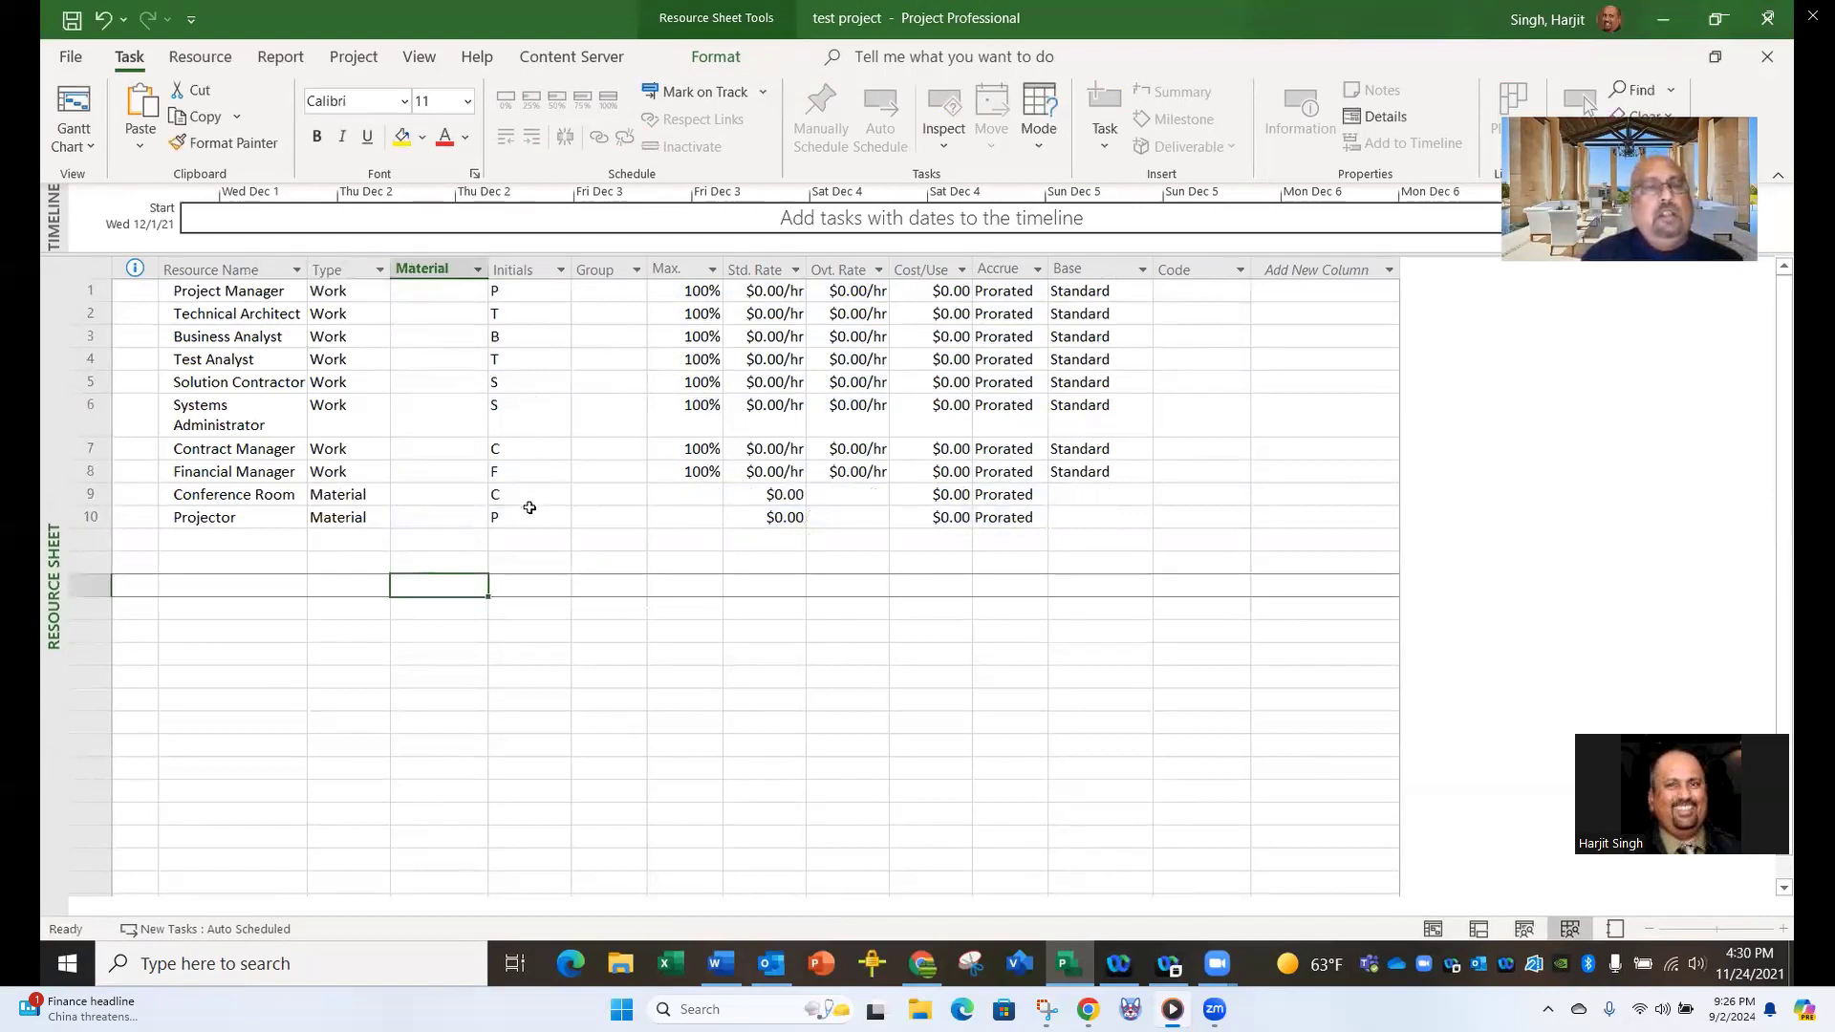
Set the initials of "Project Manager" to PM and those of "Technical Architect" to TA.
{"action": "left_click", "coordinate": [511, 294]}
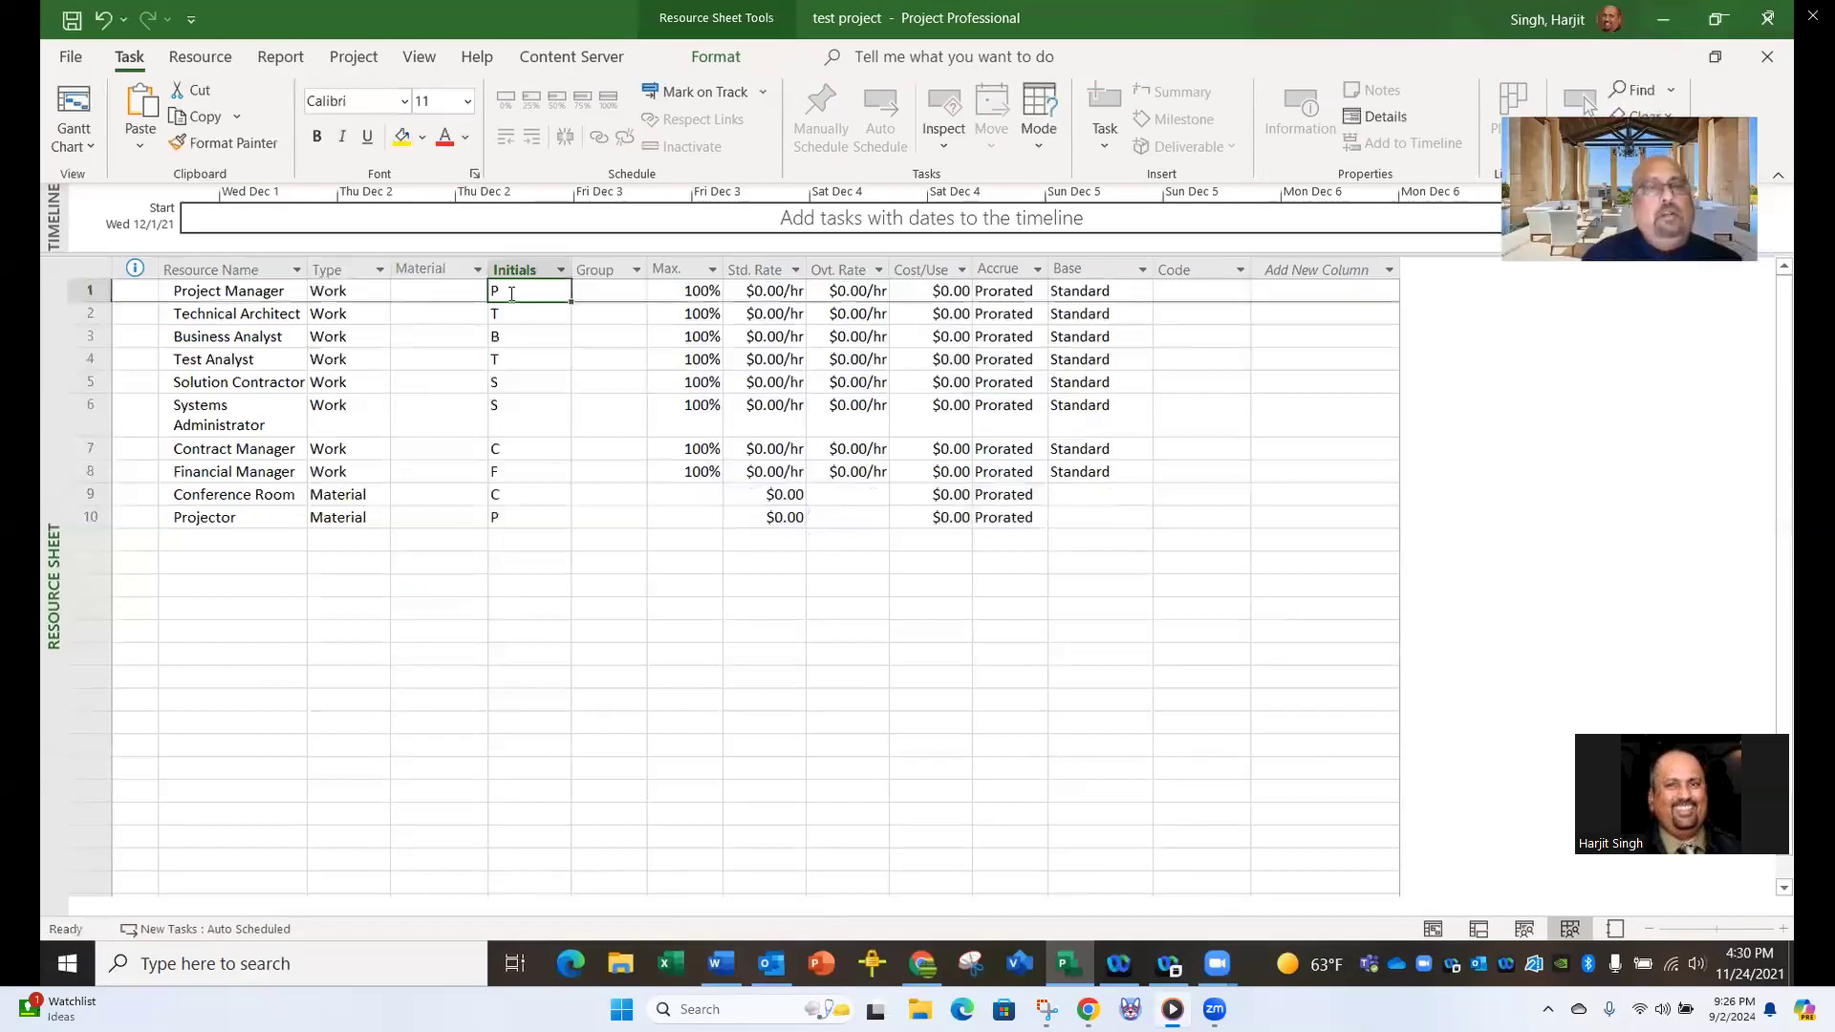
{"action": "type", "text": "PM"}
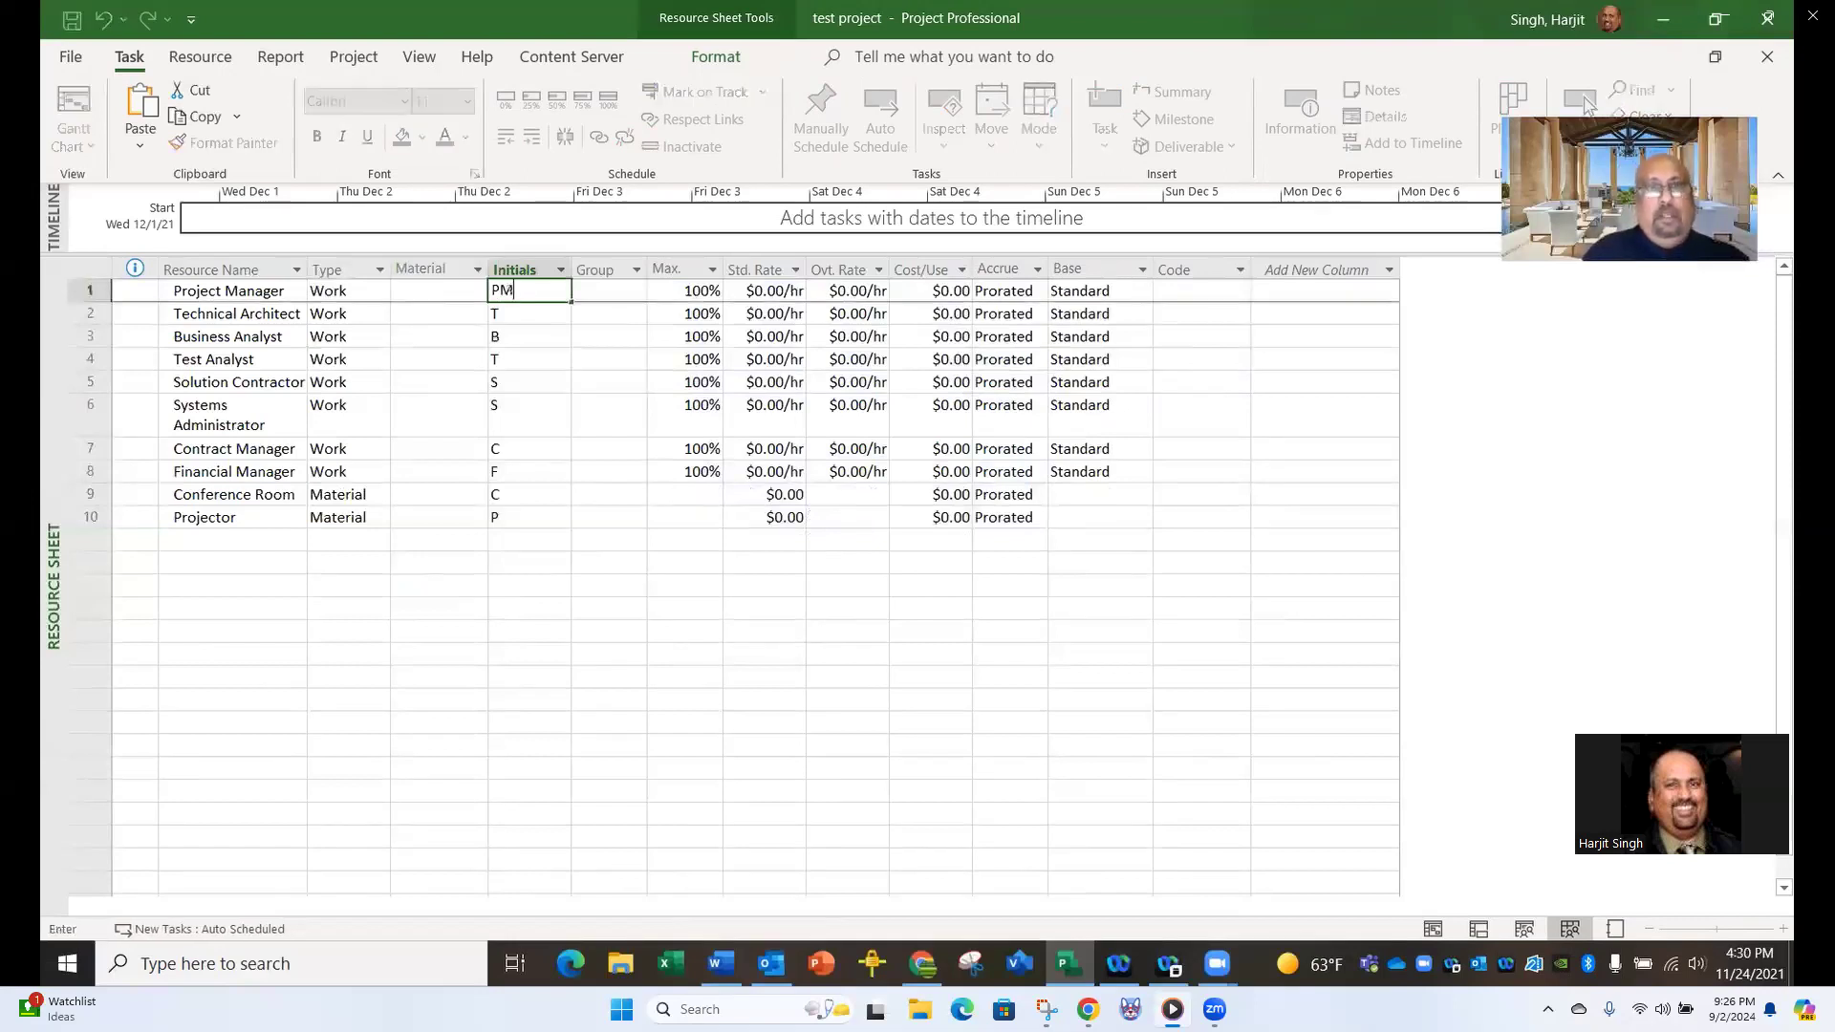
{"action": "left_click", "coordinate": [542, 516]}
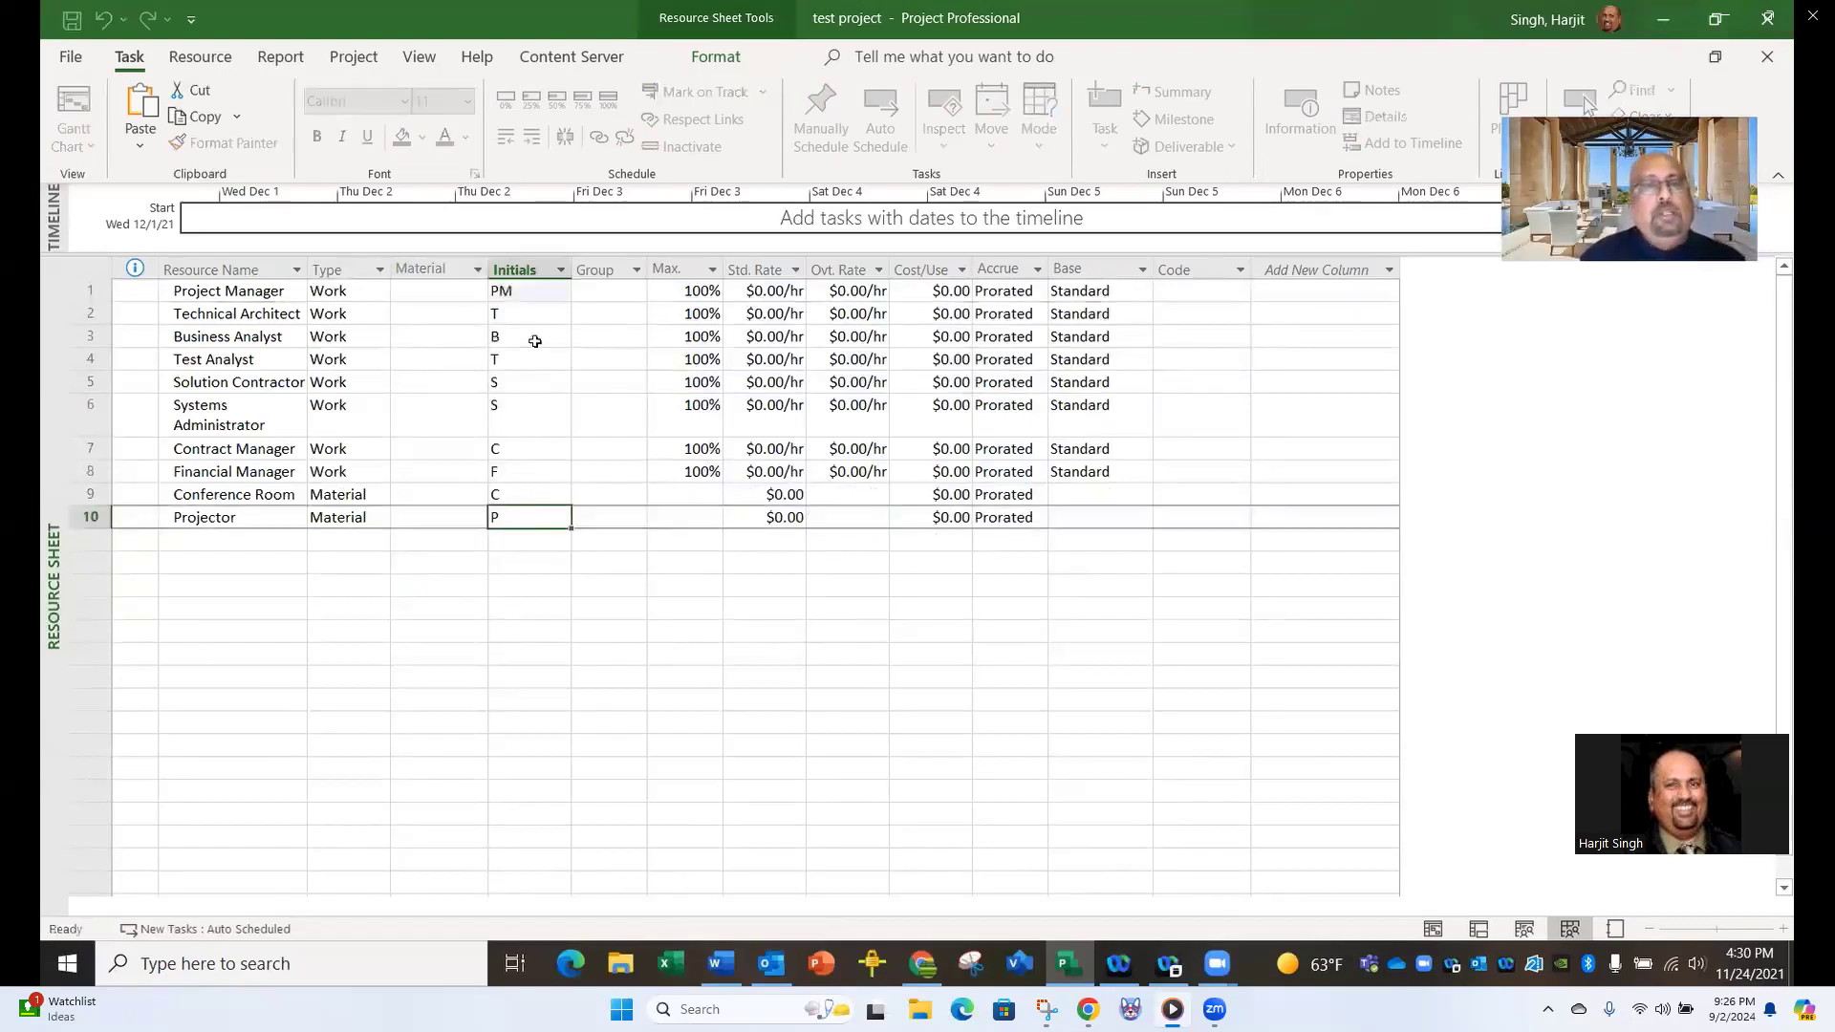
{"action": "left_click", "coordinate": [525, 314]}
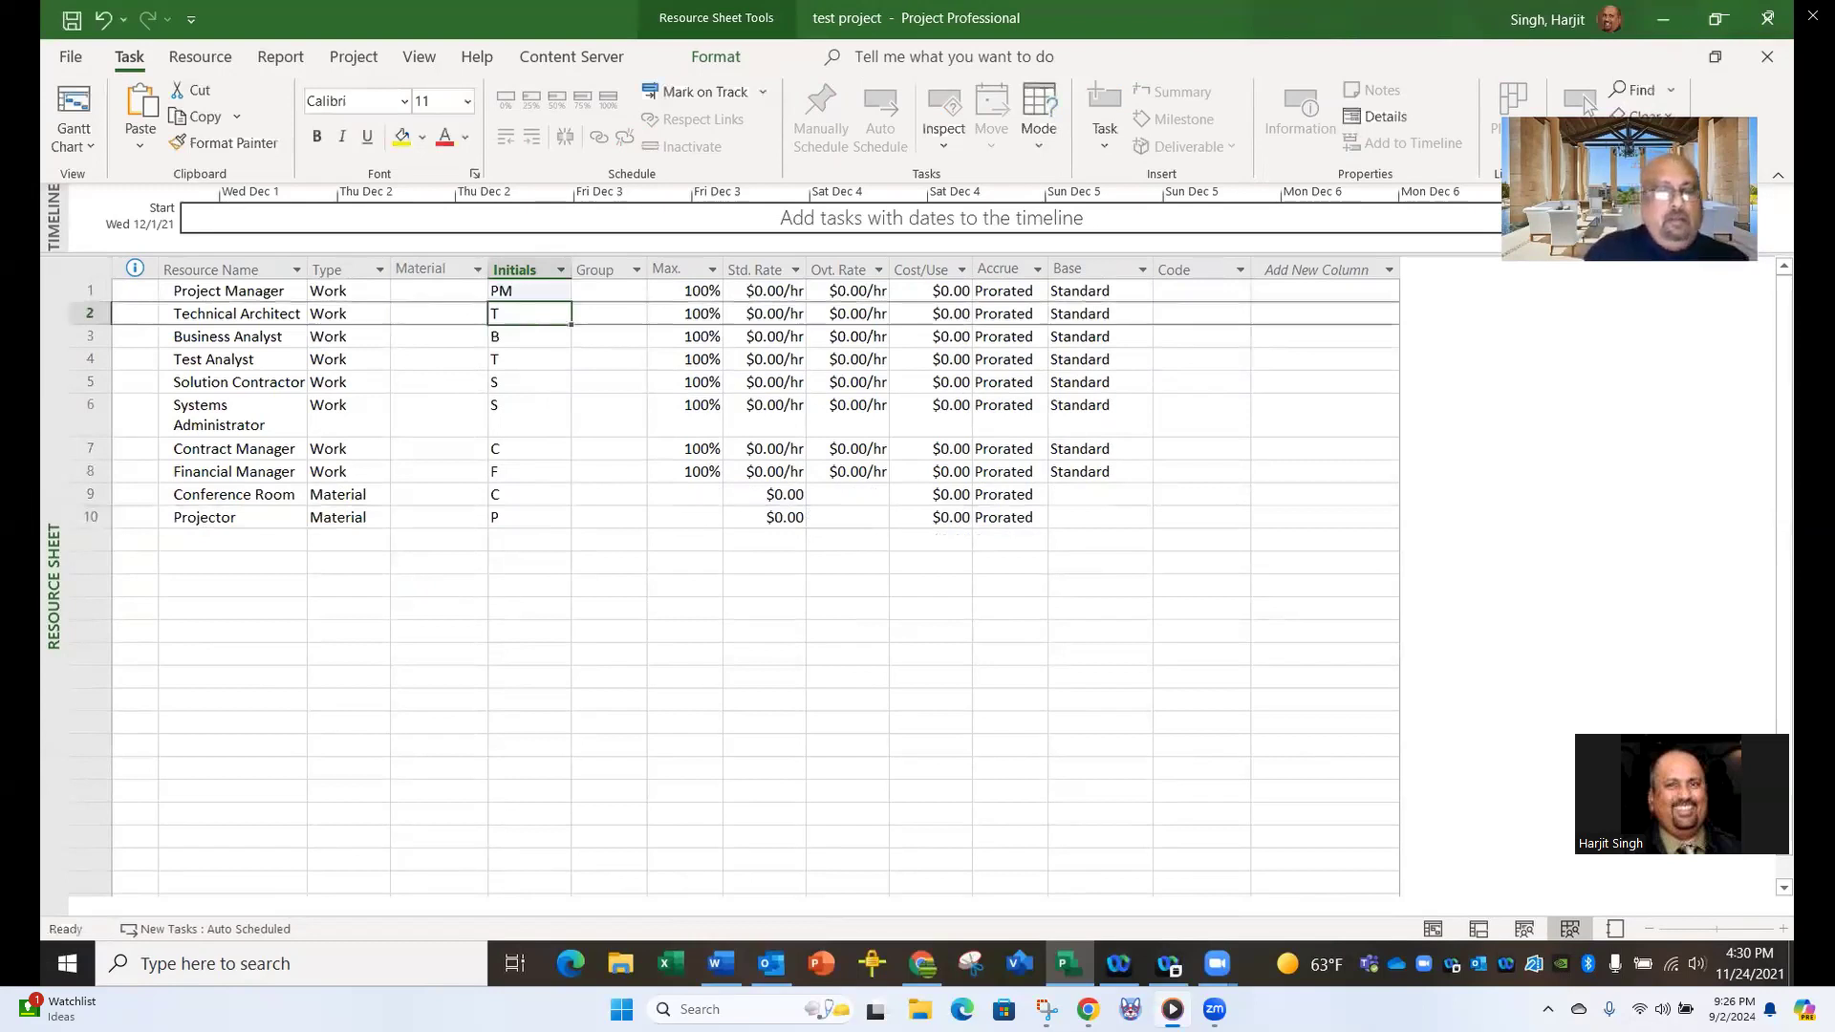
{"action": "type", "text": "TA"}
{"action": "left_click", "coordinate": [599, 627]}
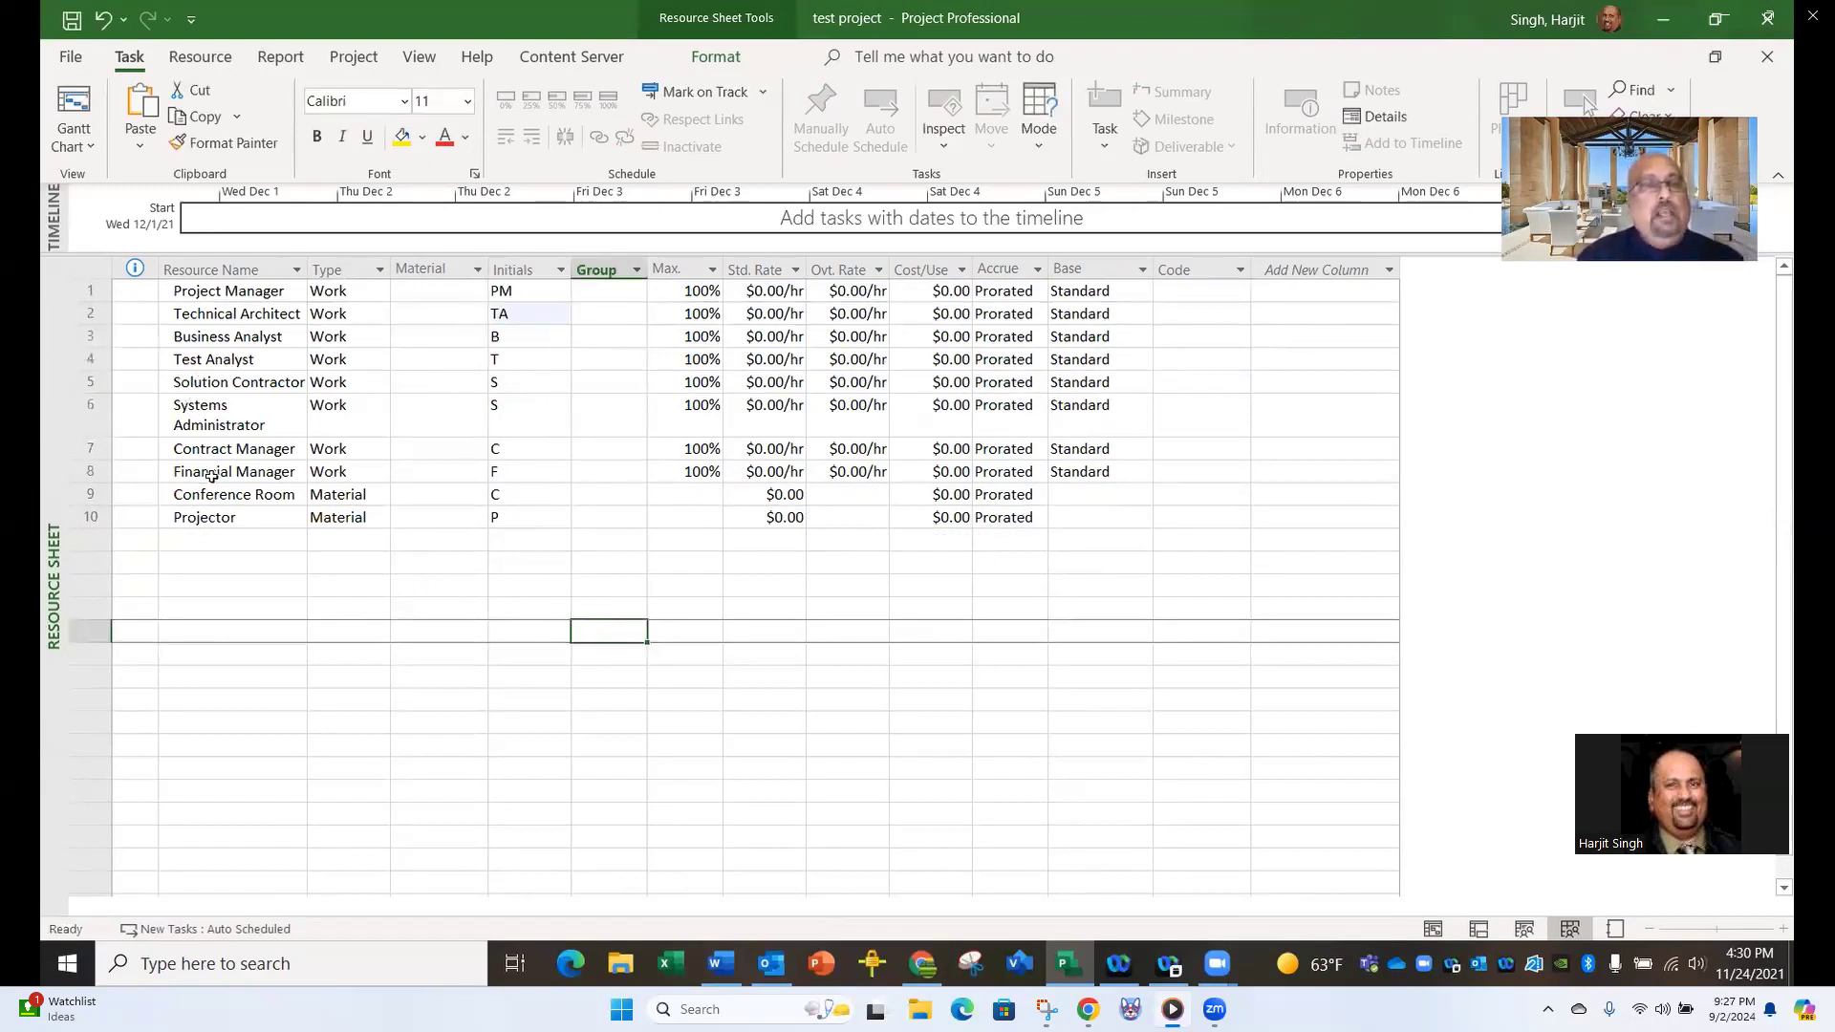
Save the project and switch from the resource sheet to the Gantt Chart view.
{"action": "left_click", "coordinate": [73, 21]}
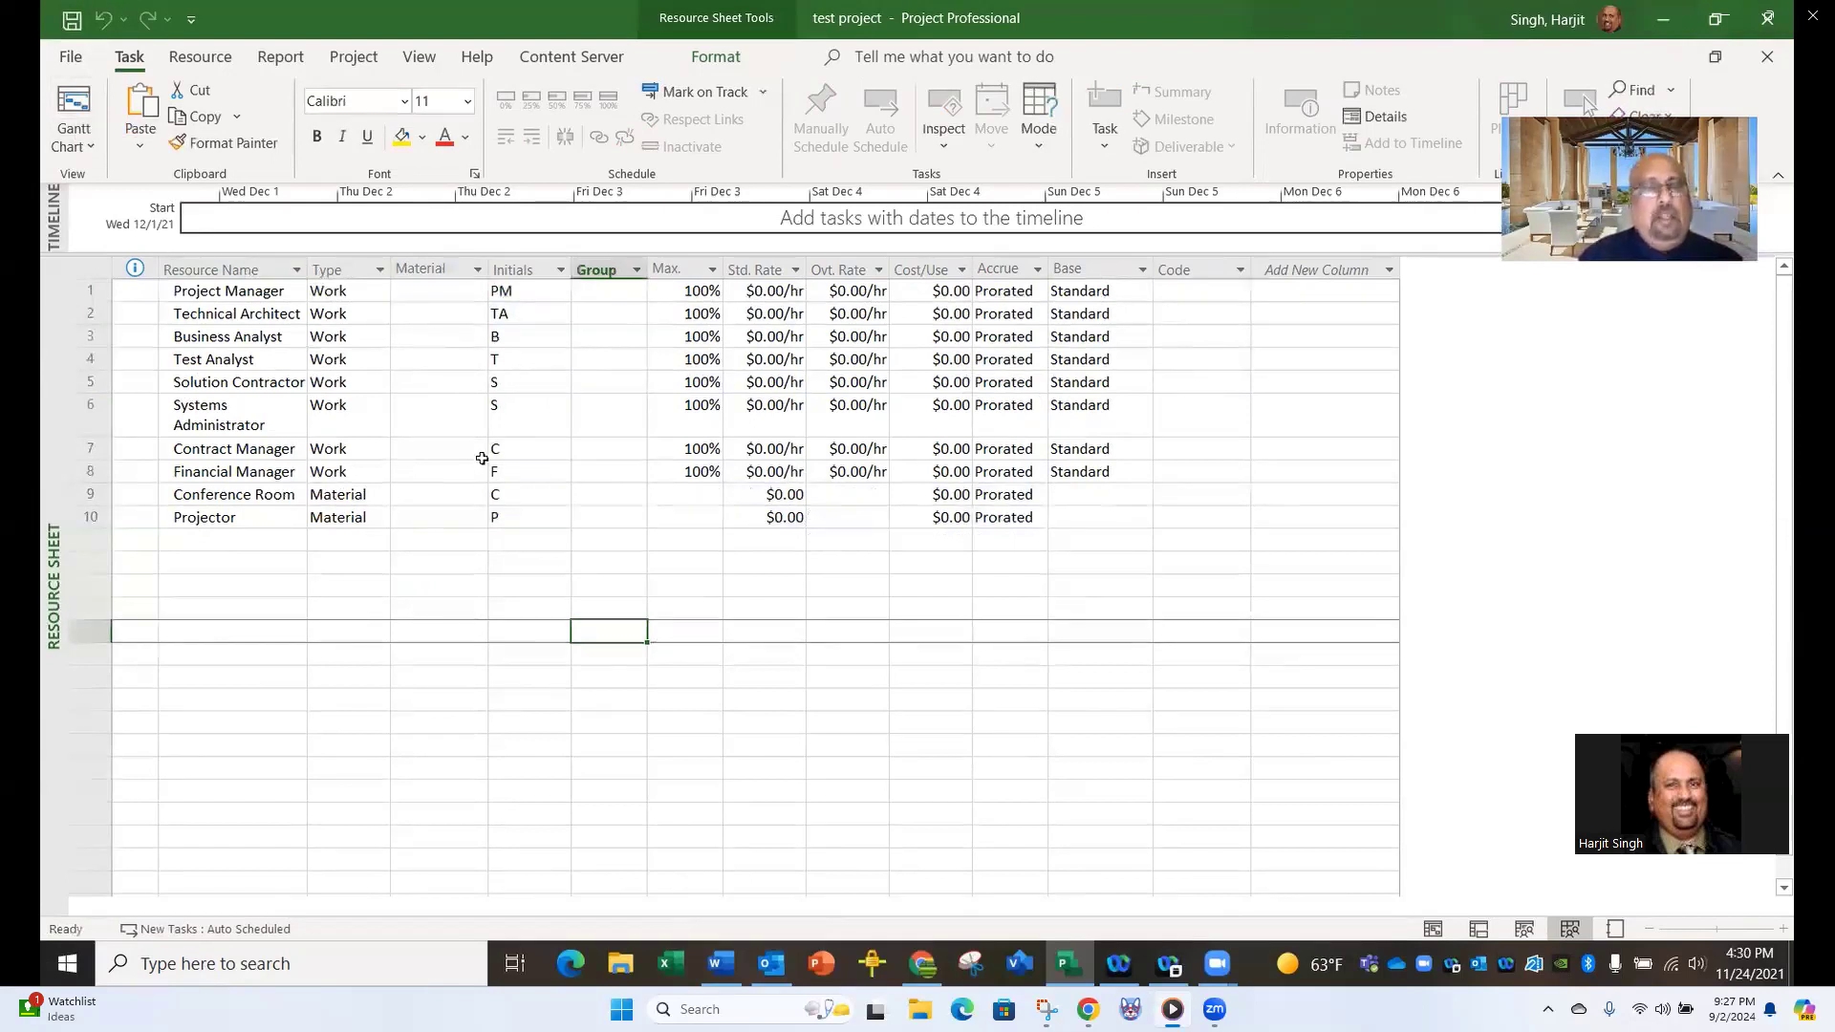
{"action": "left_click", "coordinate": [84, 141]}
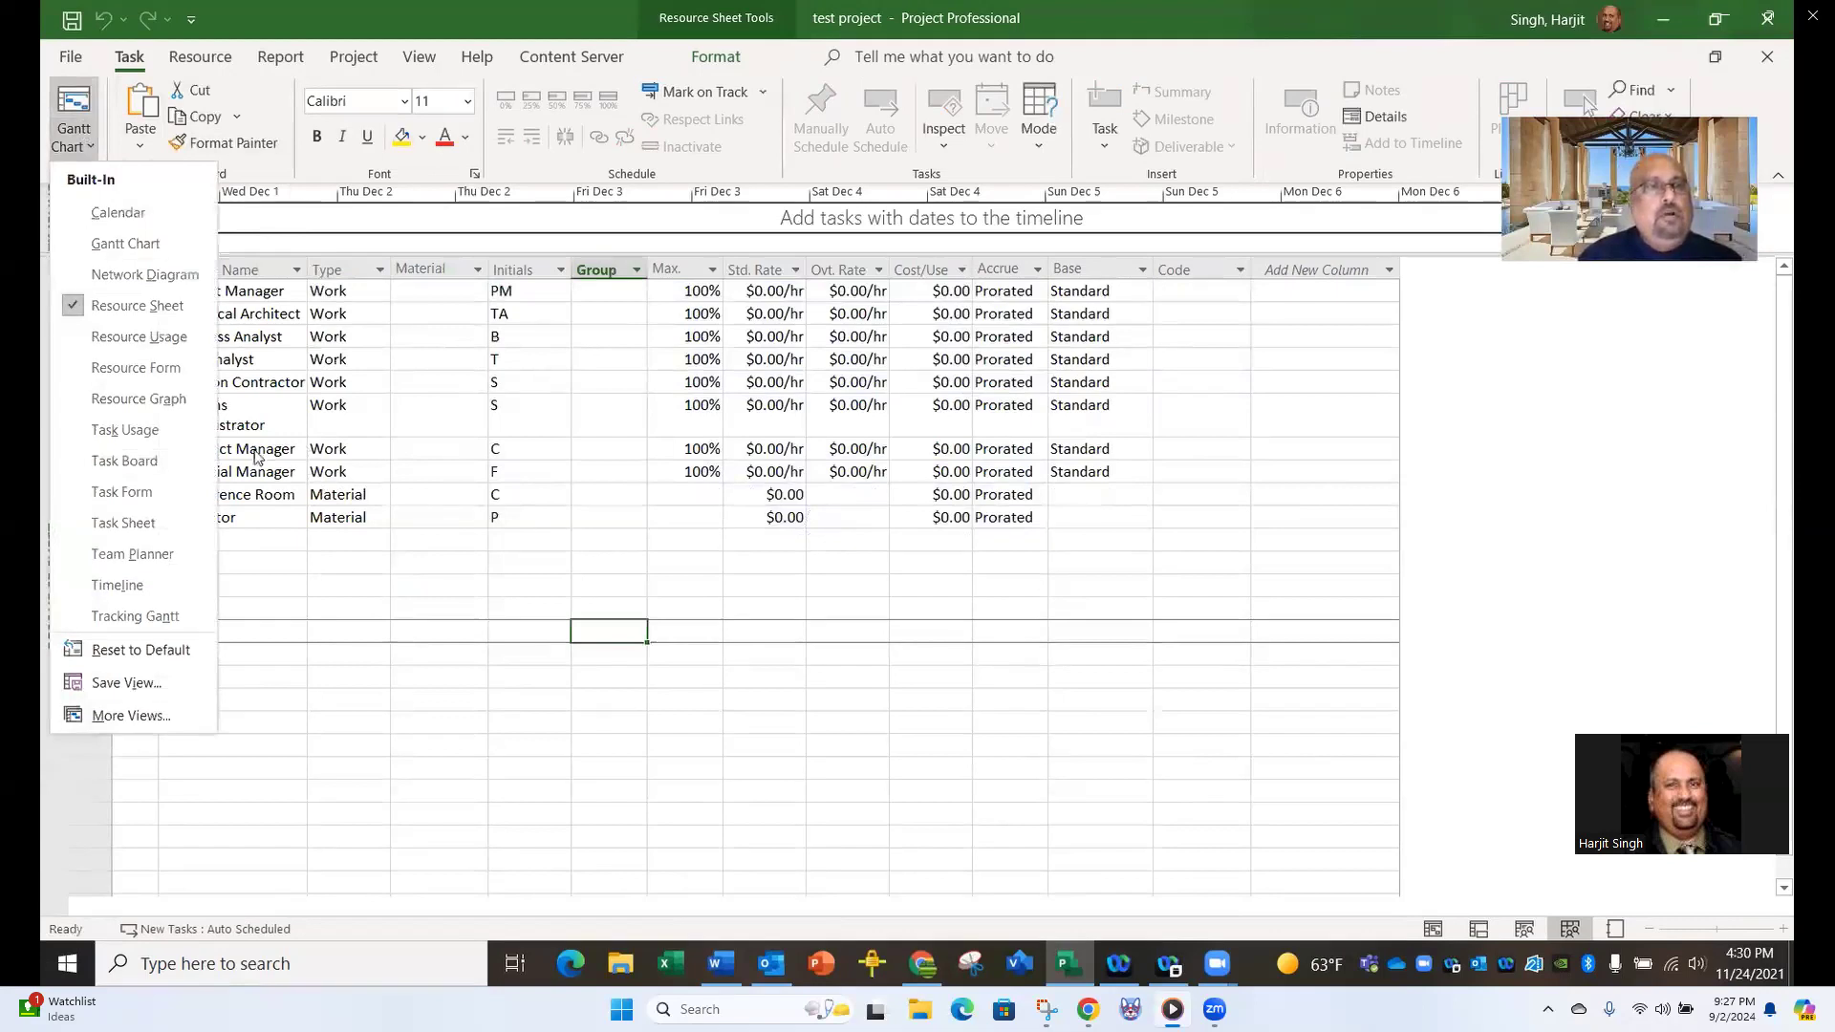
{"action": "left_click", "coordinate": [399, 779]}
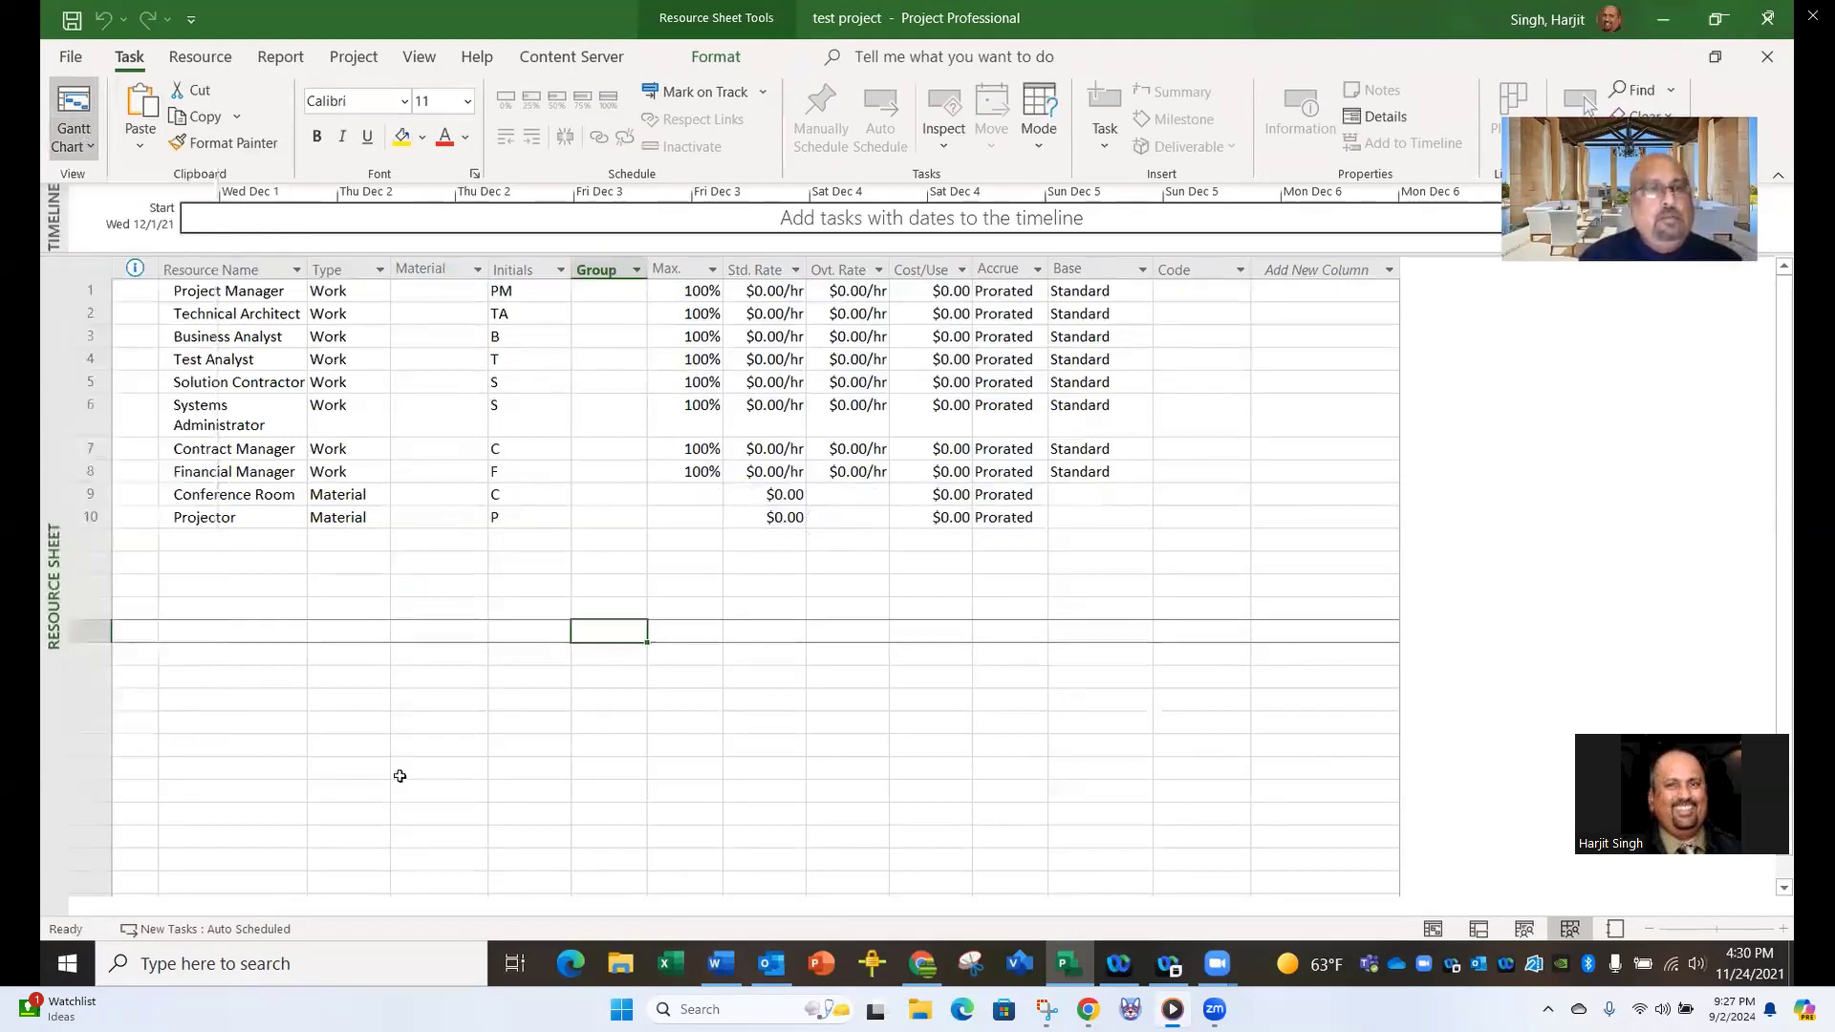
{"action": "right_click", "coordinate": [45, 435]}
{"action": "left_click", "coordinate": [127, 457]}
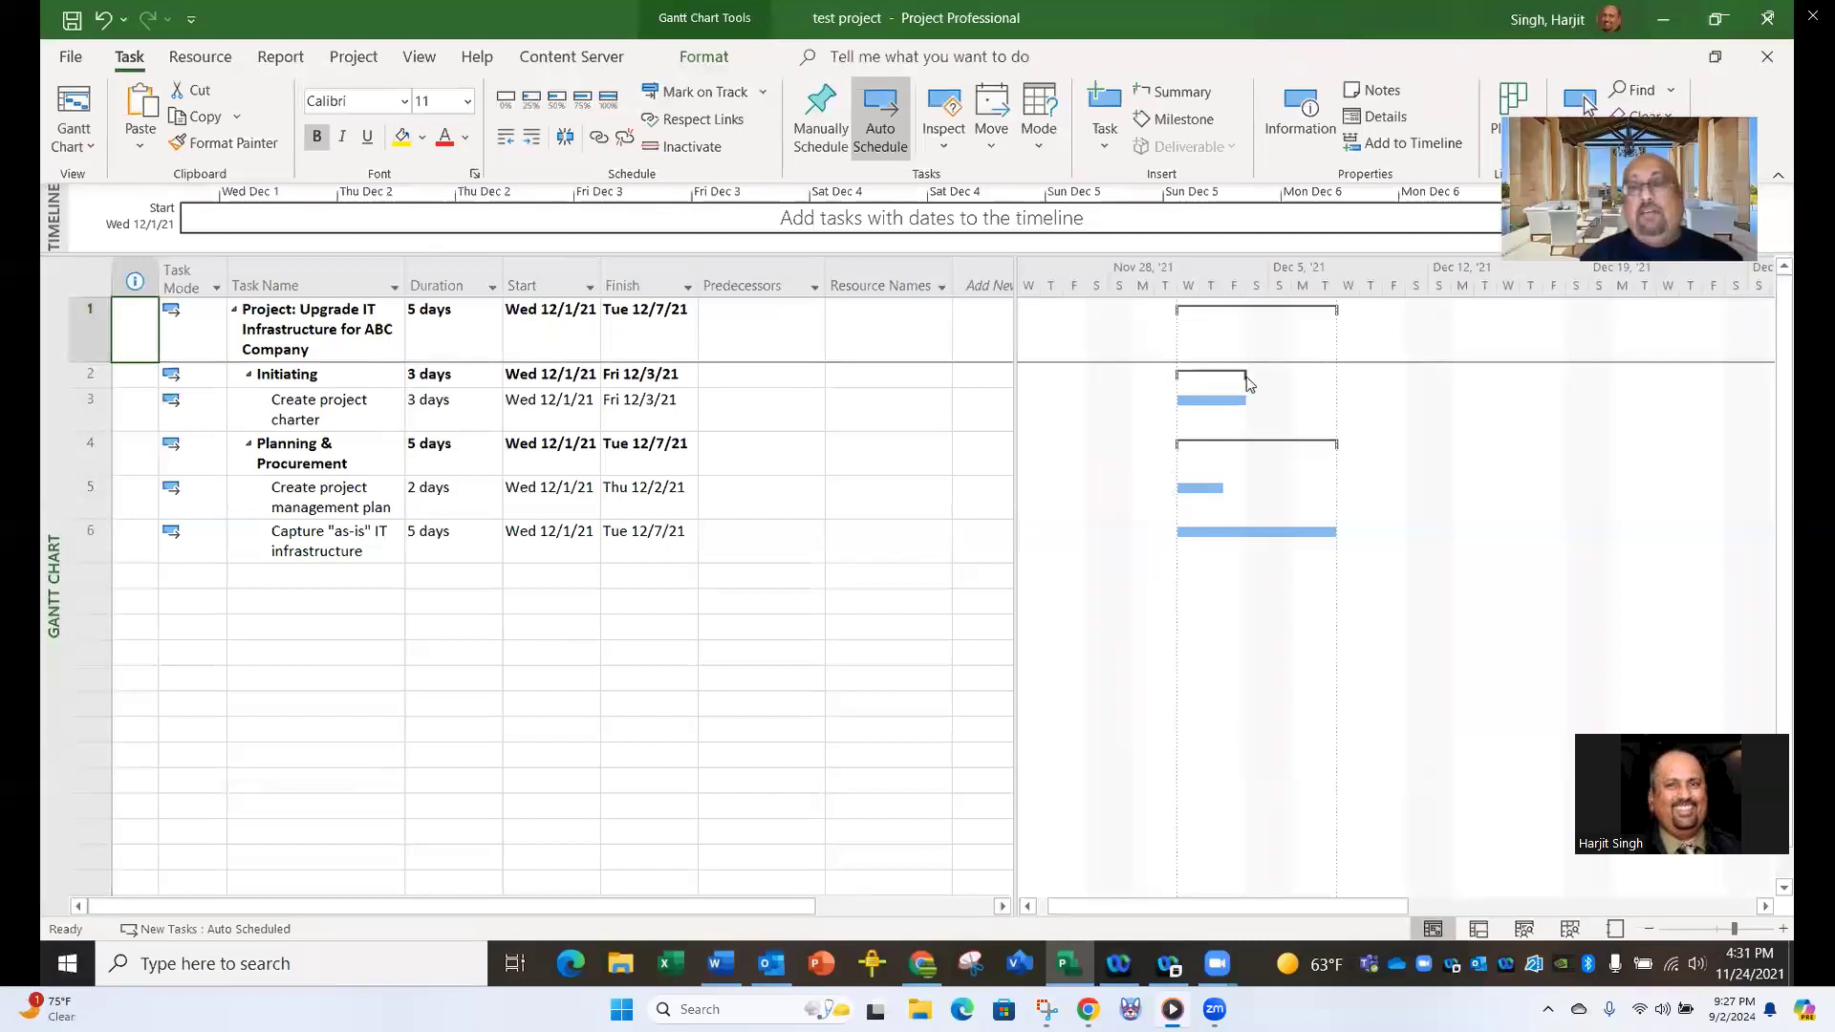
Assign the Project Manager resource to the "Create project charter" task.
{"action": "left_click", "coordinate": [335, 413]}
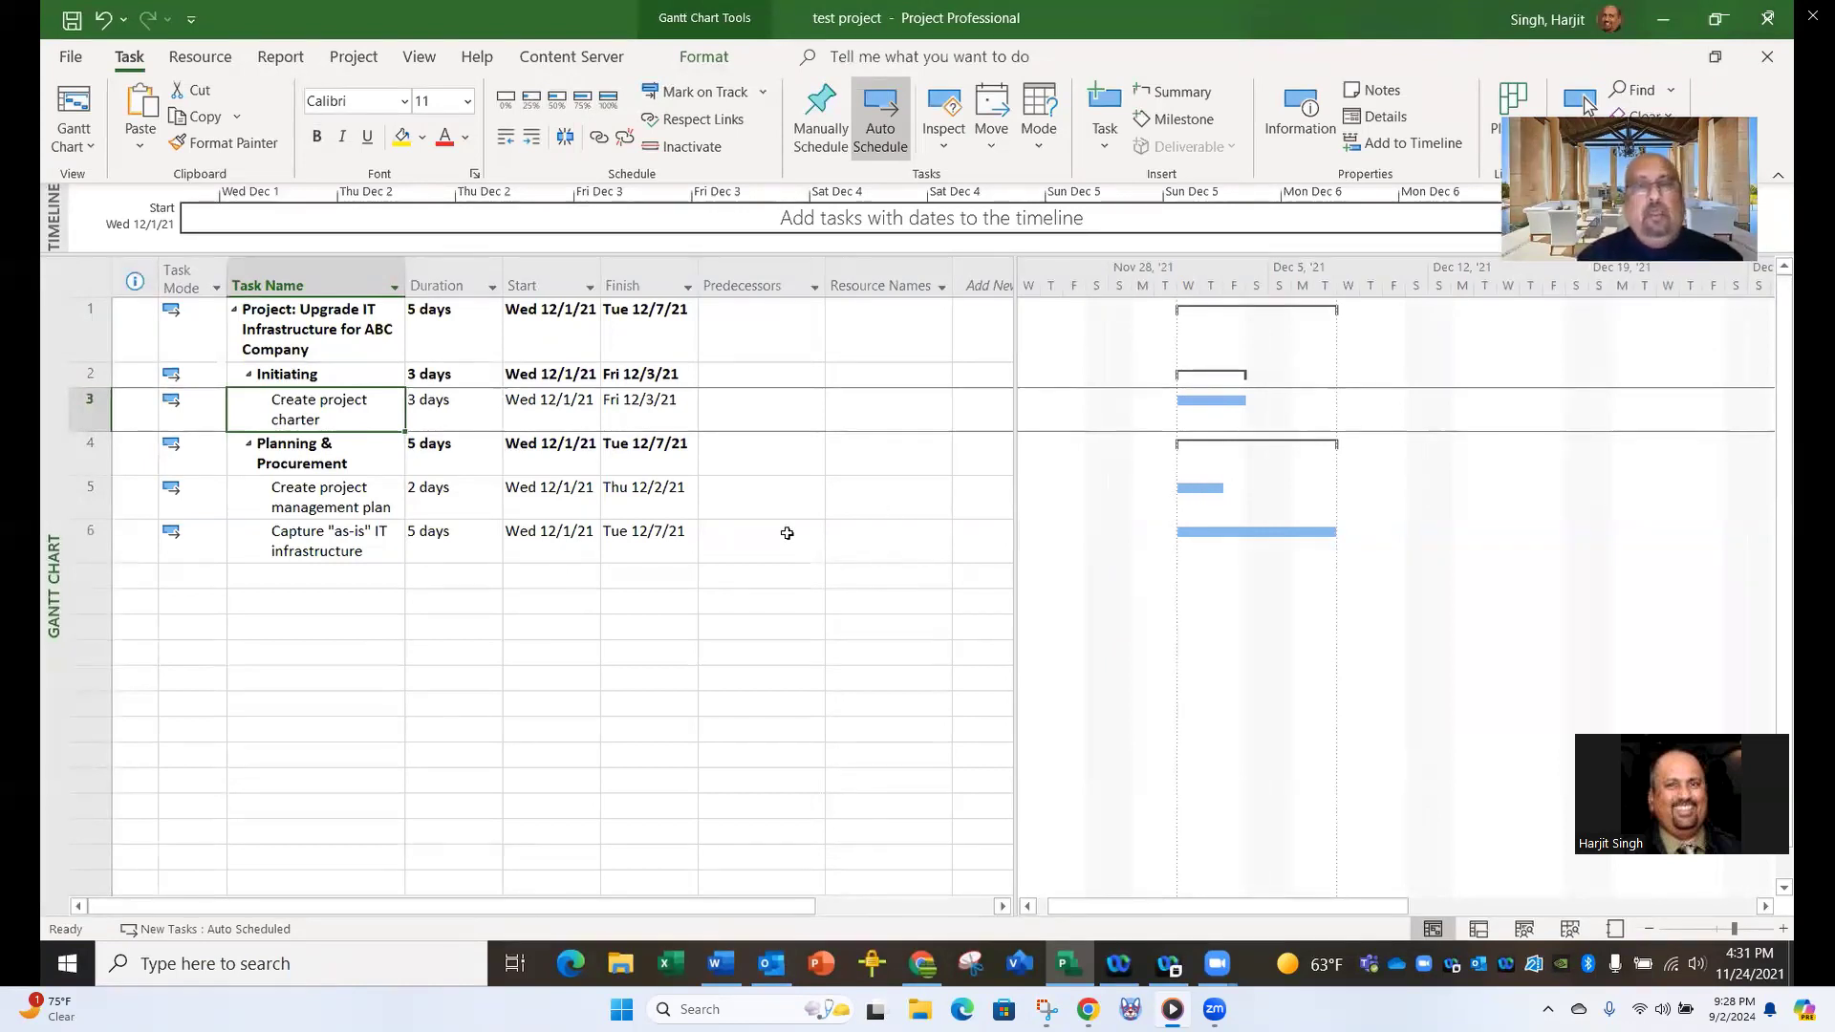
{"action": "left_click", "coordinate": [873, 413]}
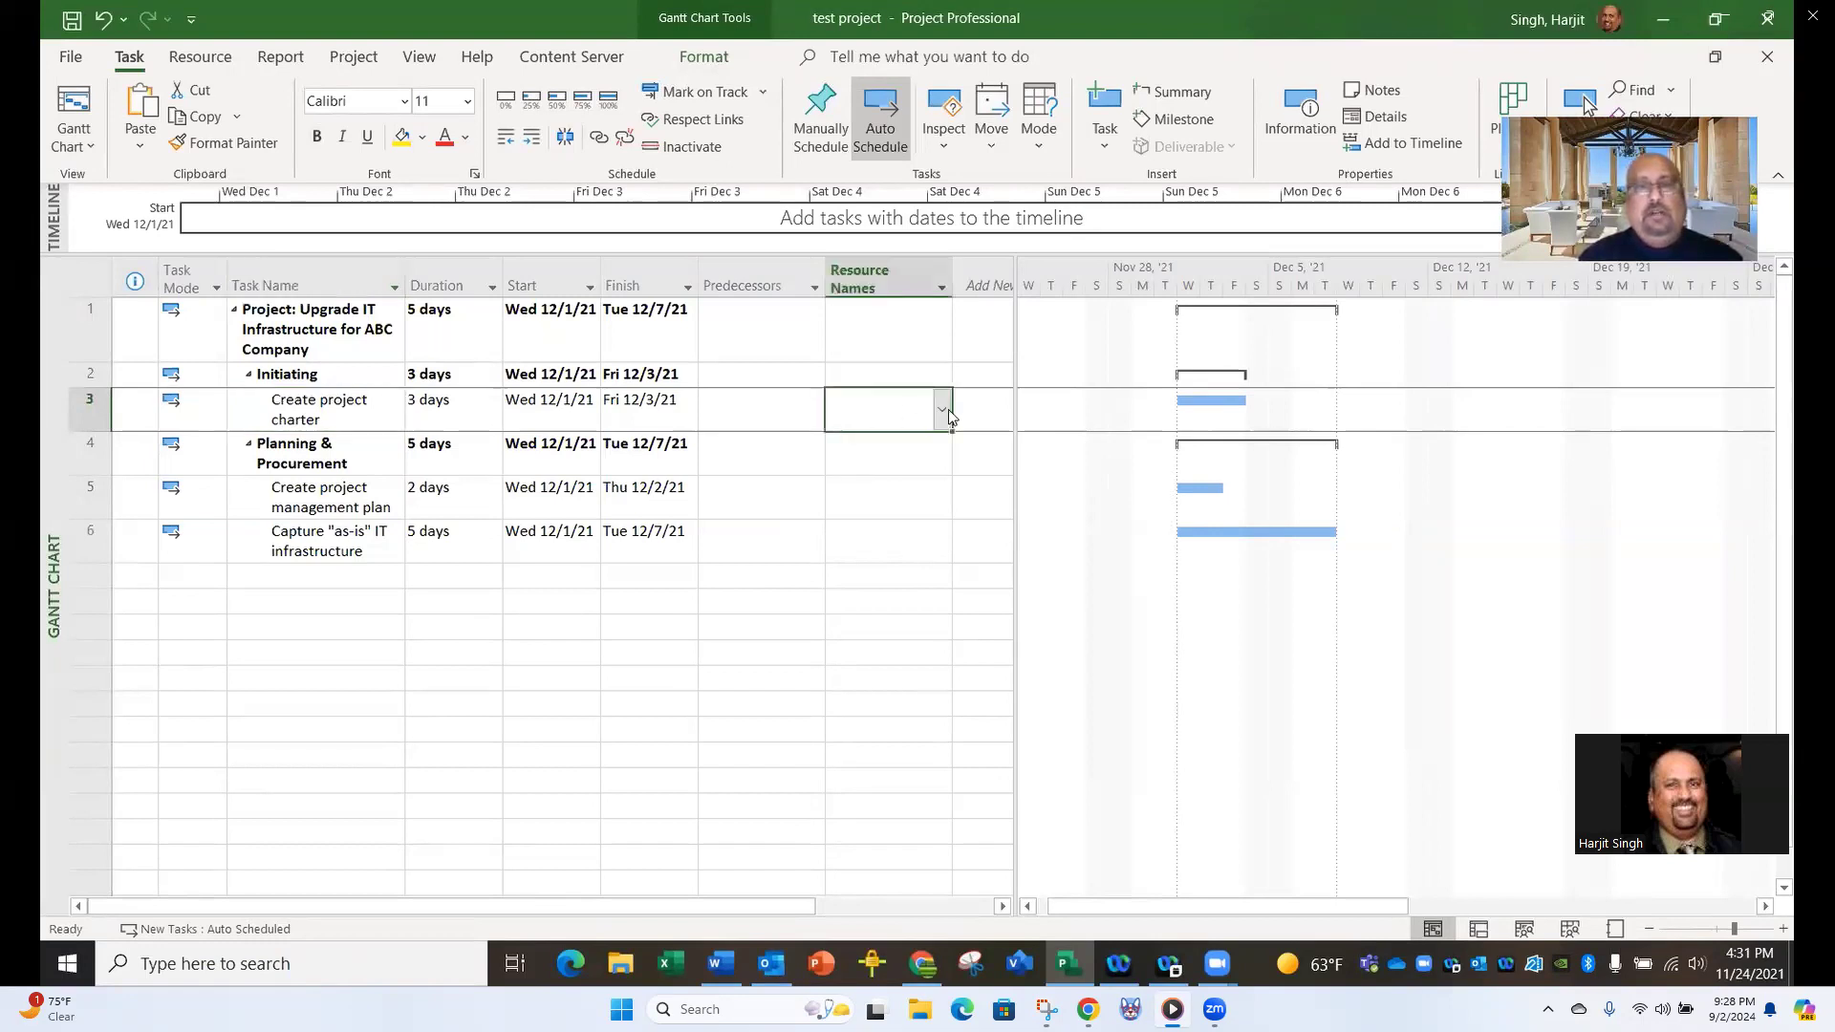
{"action": "left_click", "coordinate": [943, 410]}
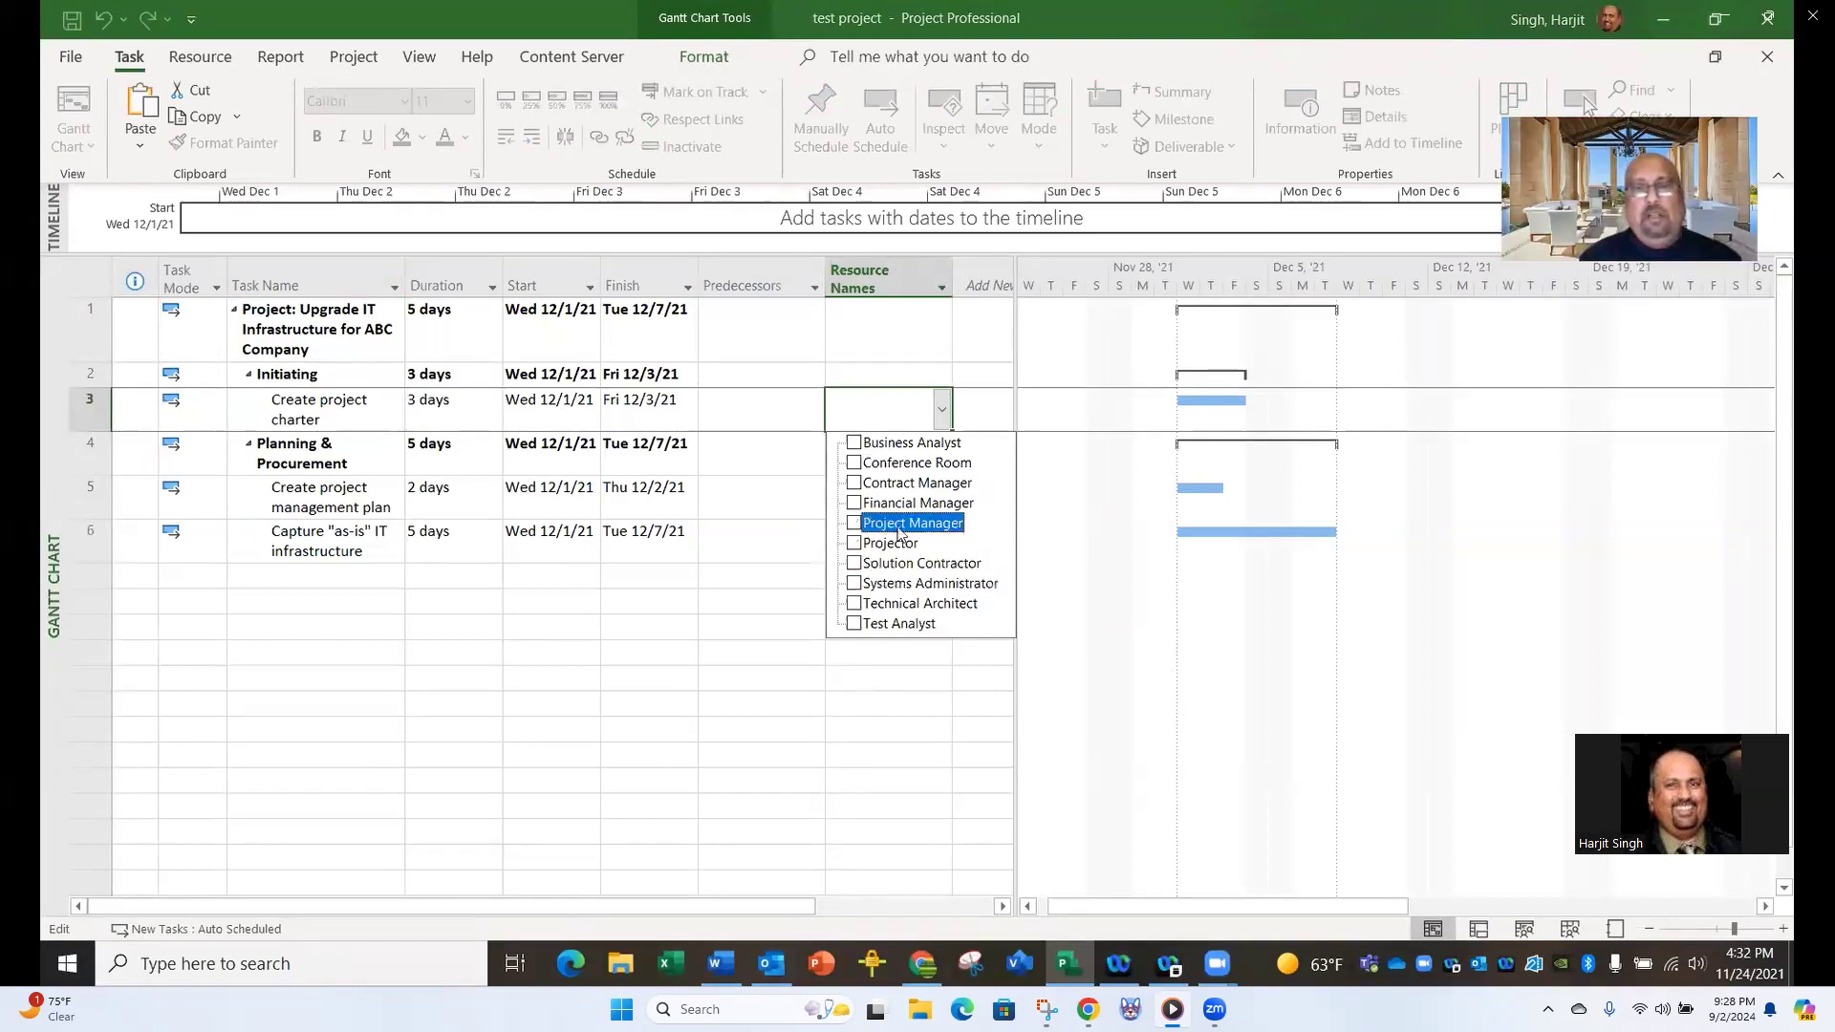
{"action": "key", "text": "Return"}
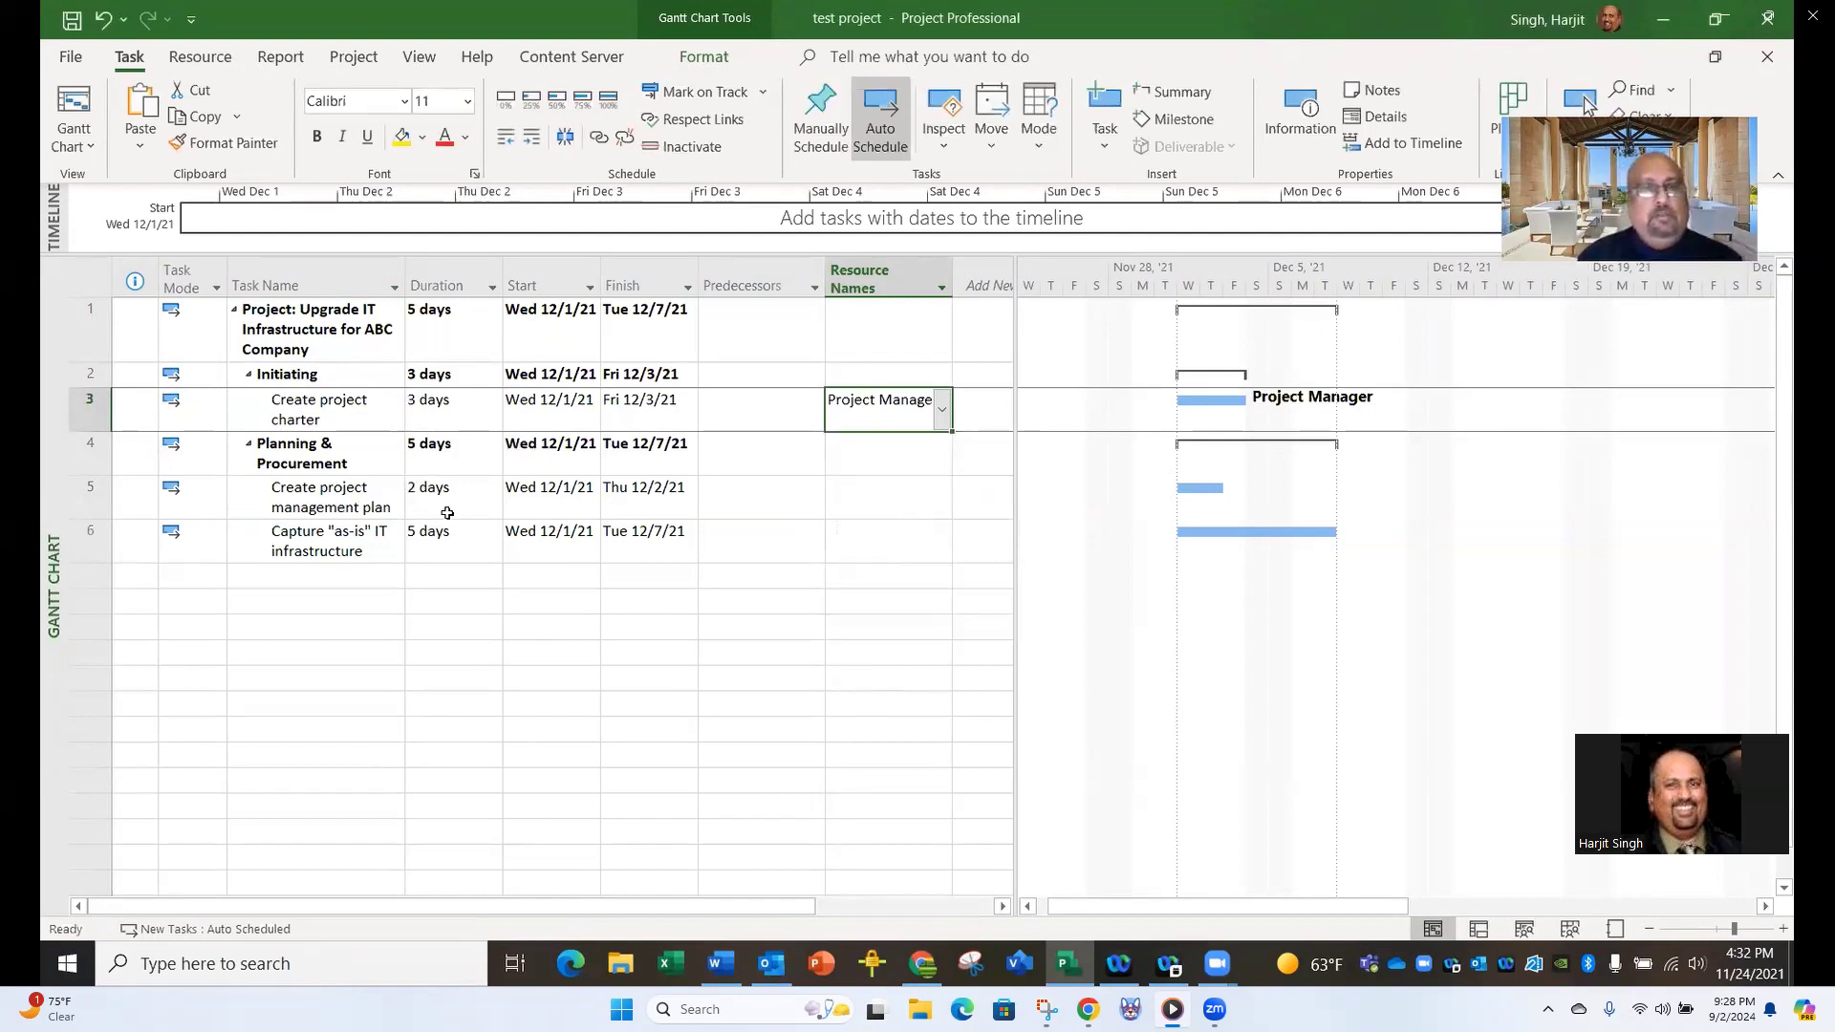
Assign the Project Manager resource to the "Create project management plan" task.
{"action": "left_click", "coordinate": [917, 501]}
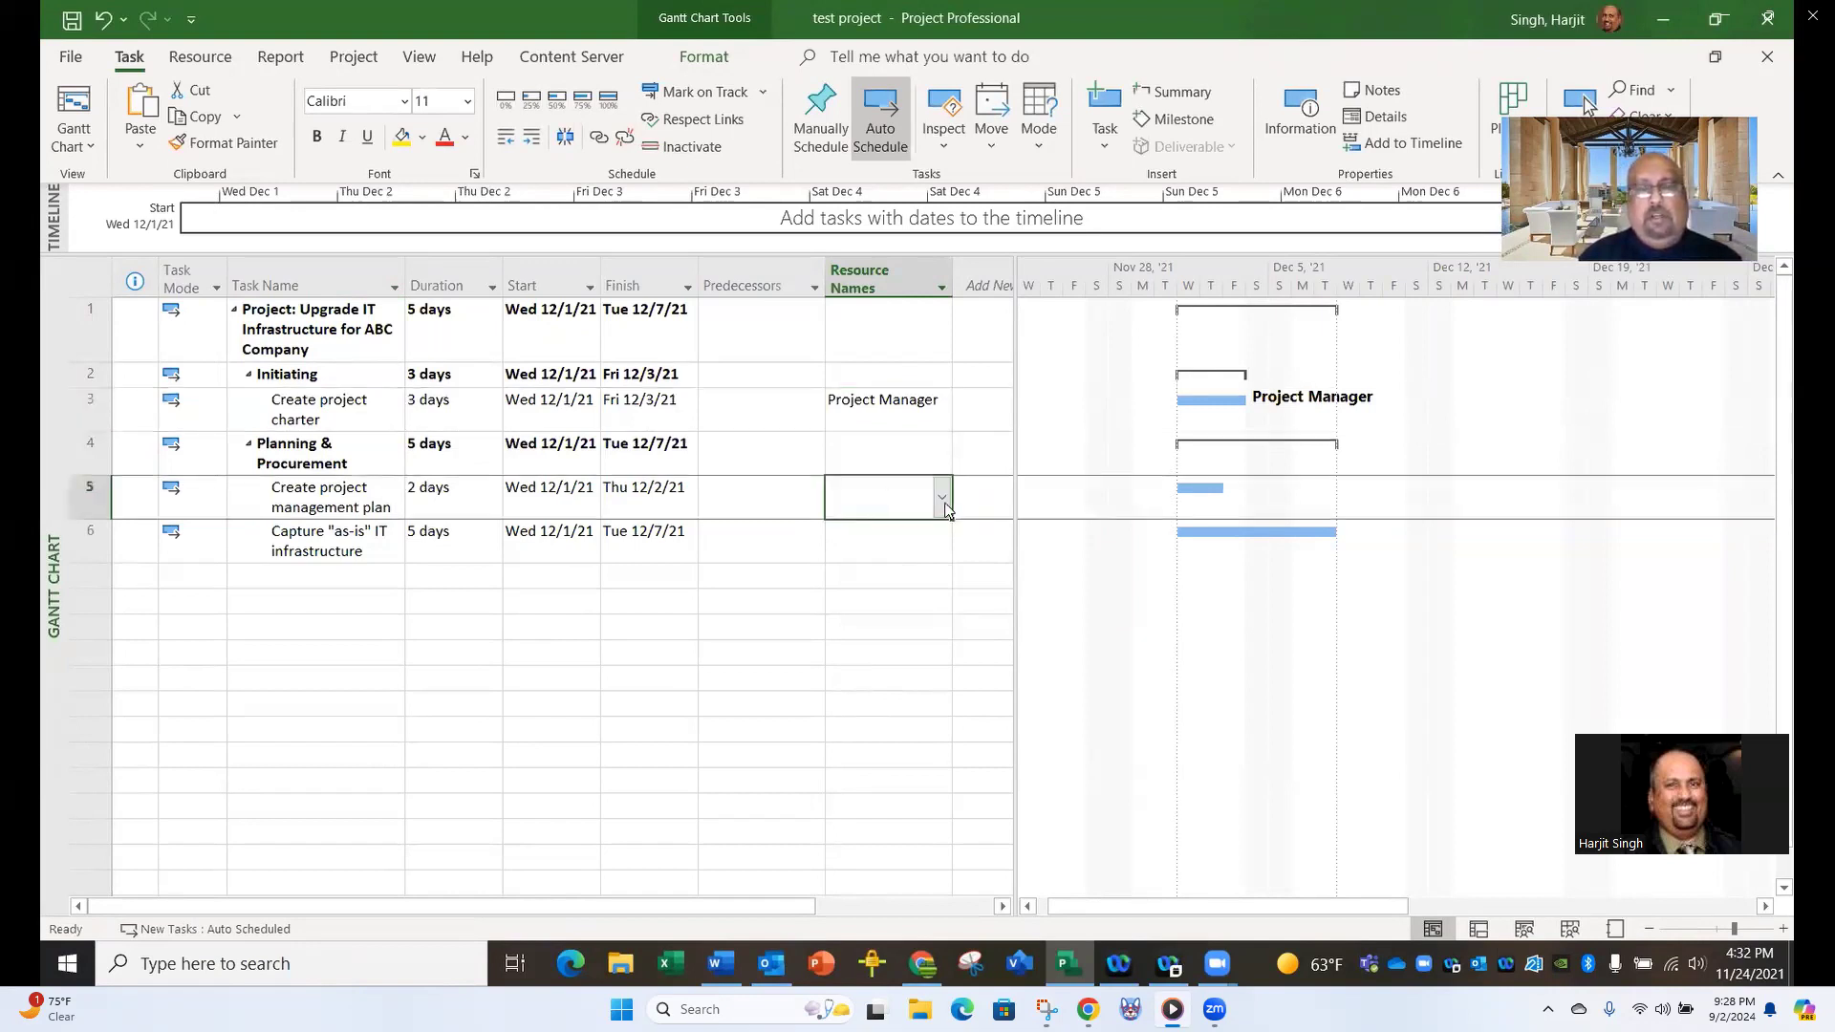
{"action": "left_click", "coordinate": [943, 504]}
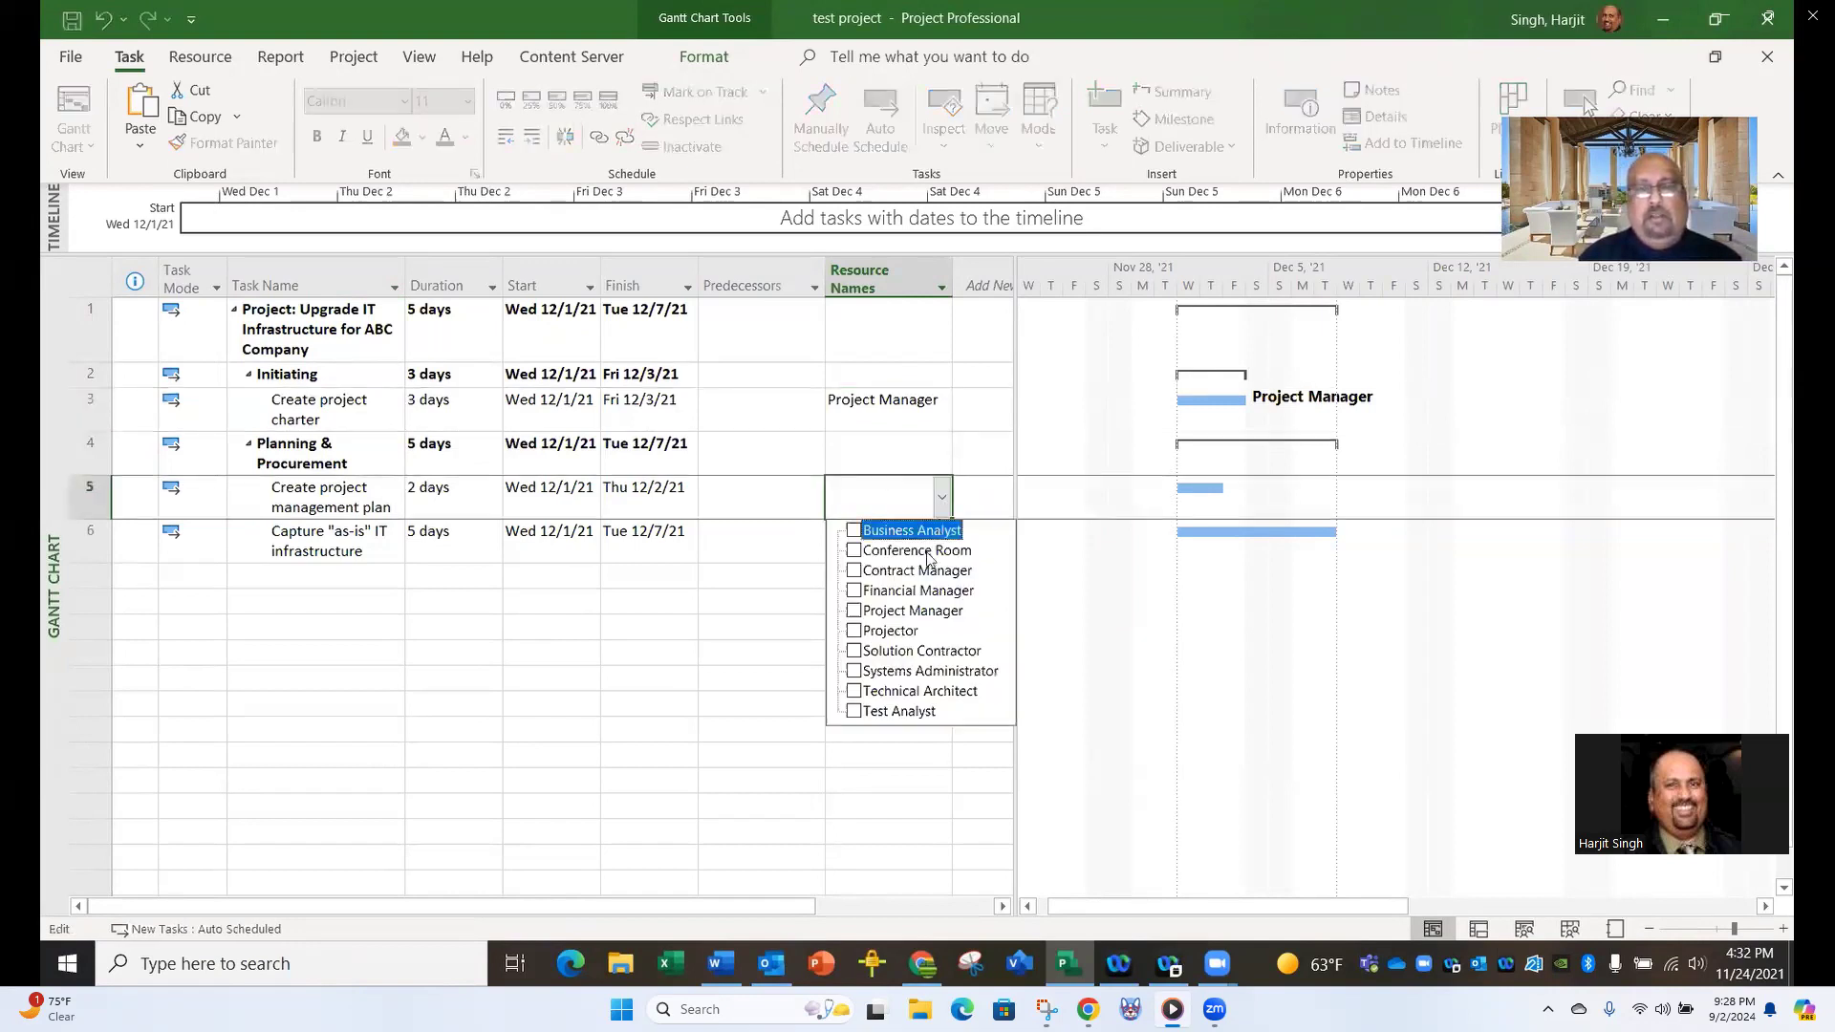
{"action": "left_click", "coordinate": [906, 619]}
{"action": "key", "text": "Return"}
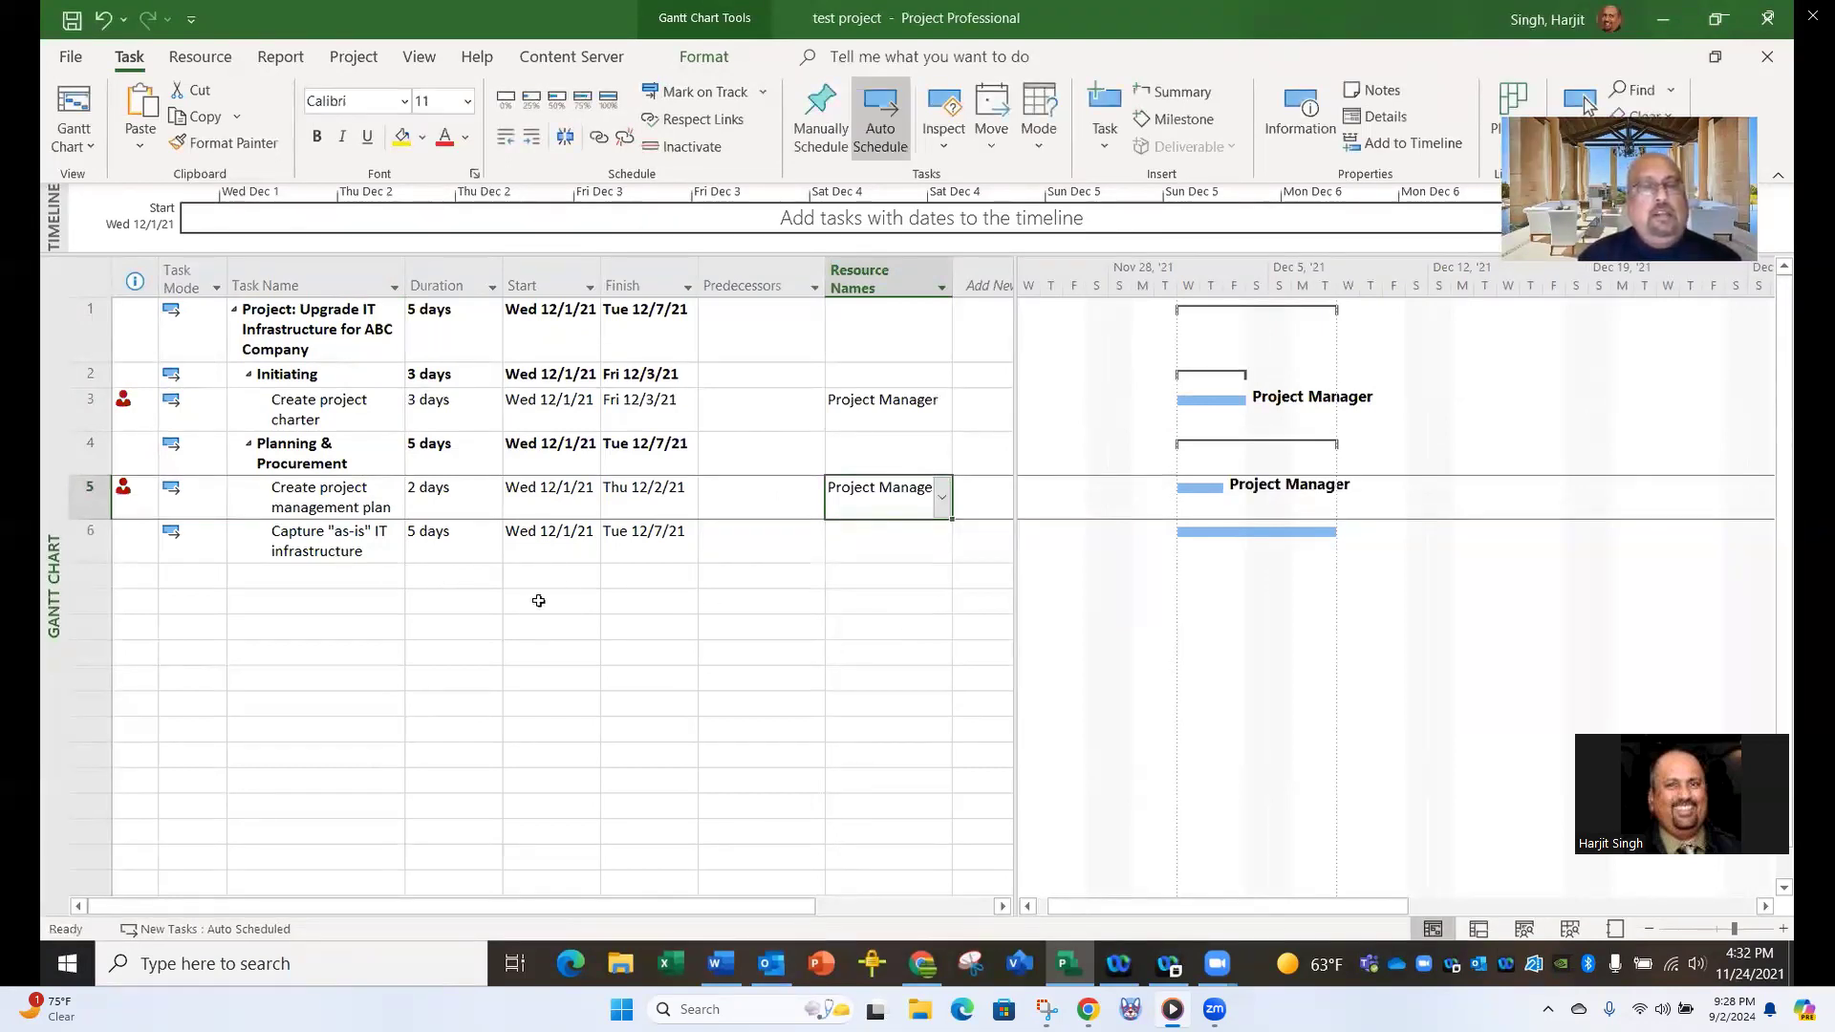
Assign Business Analyst and Project Manager to the "Capture "as-is" IT infrastructure" task and save the project.
{"action": "left_click", "coordinate": [884, 545]}
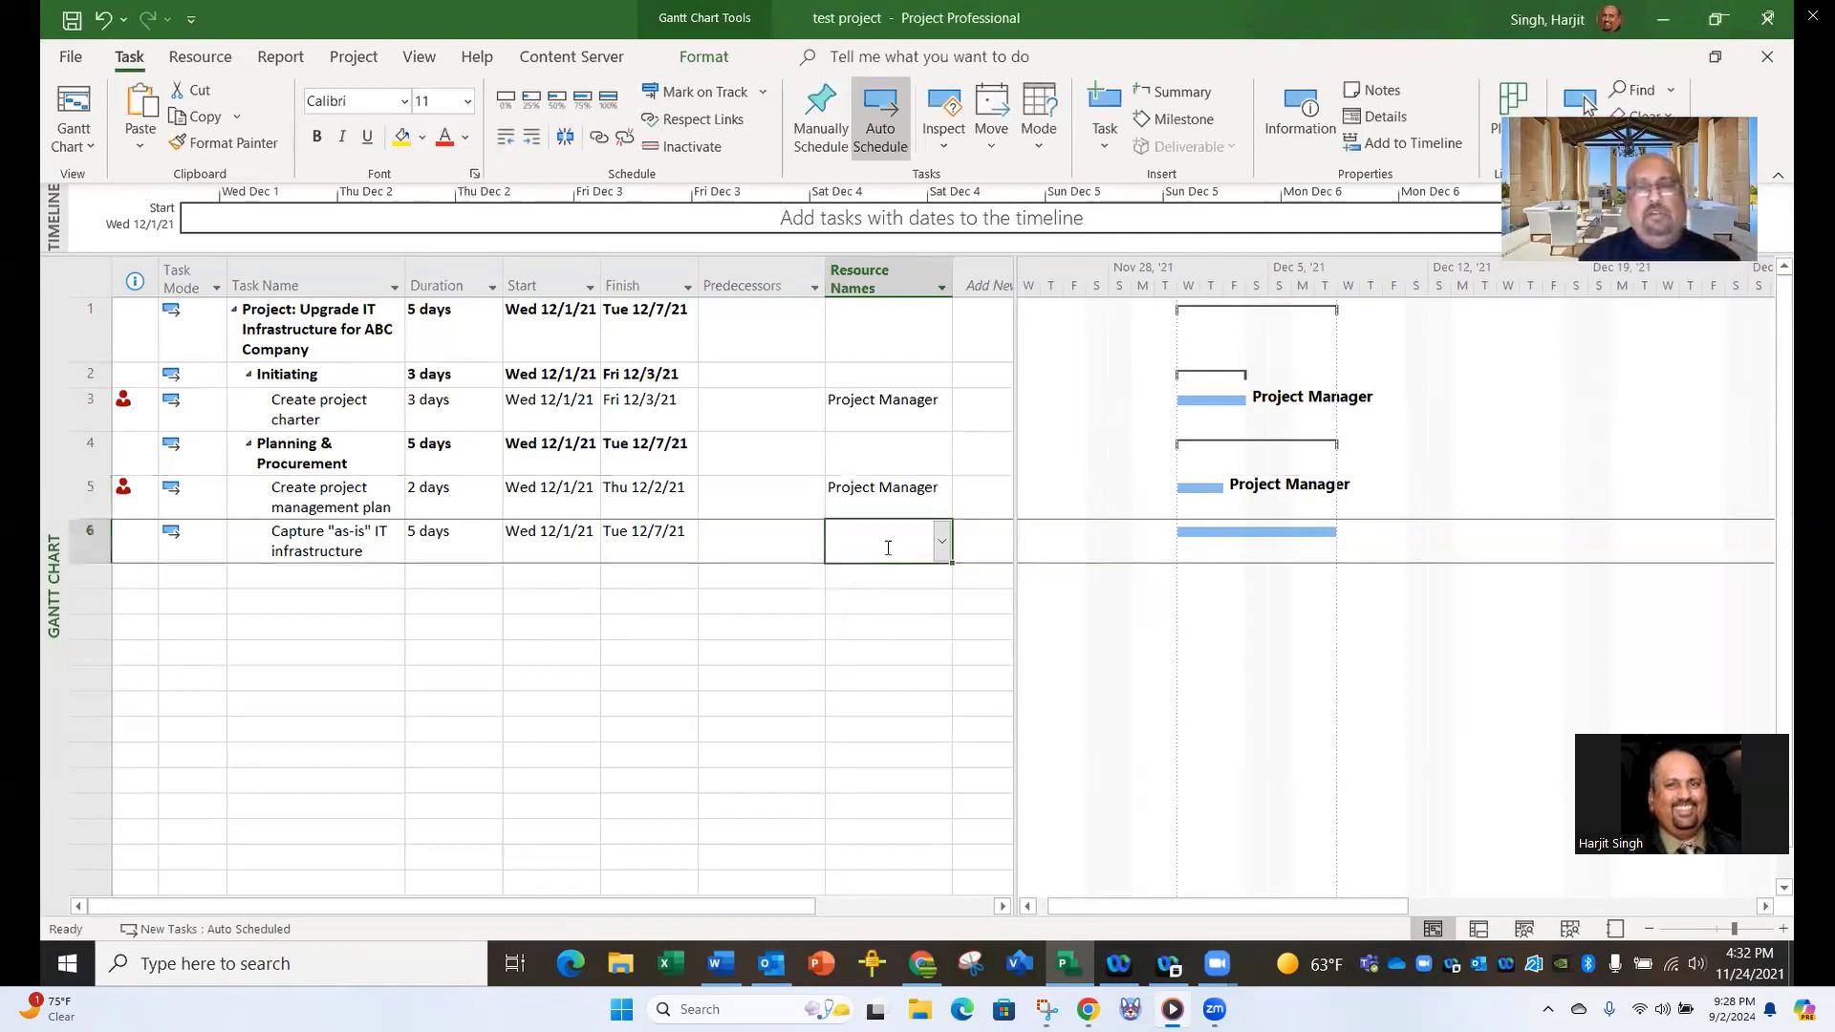
{"action": "left_click", "coordinate": [941, 548]}
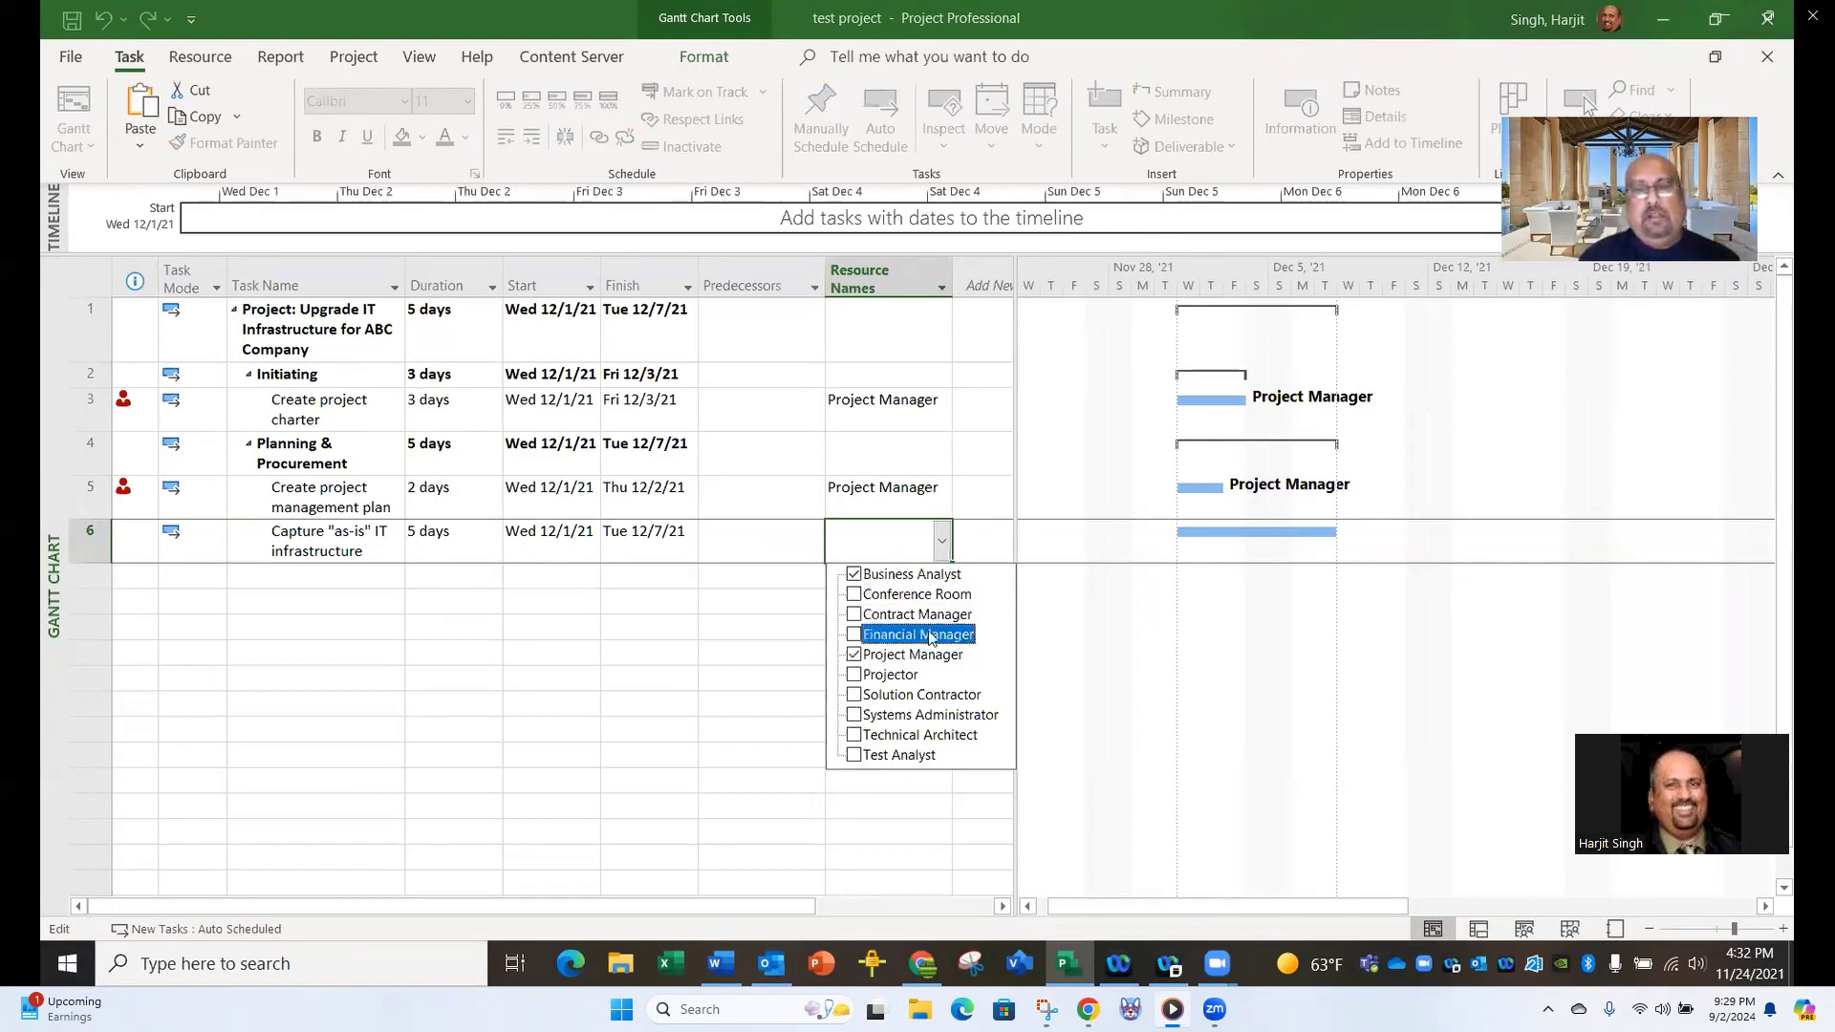
{"action": "key", "text": "Return"}
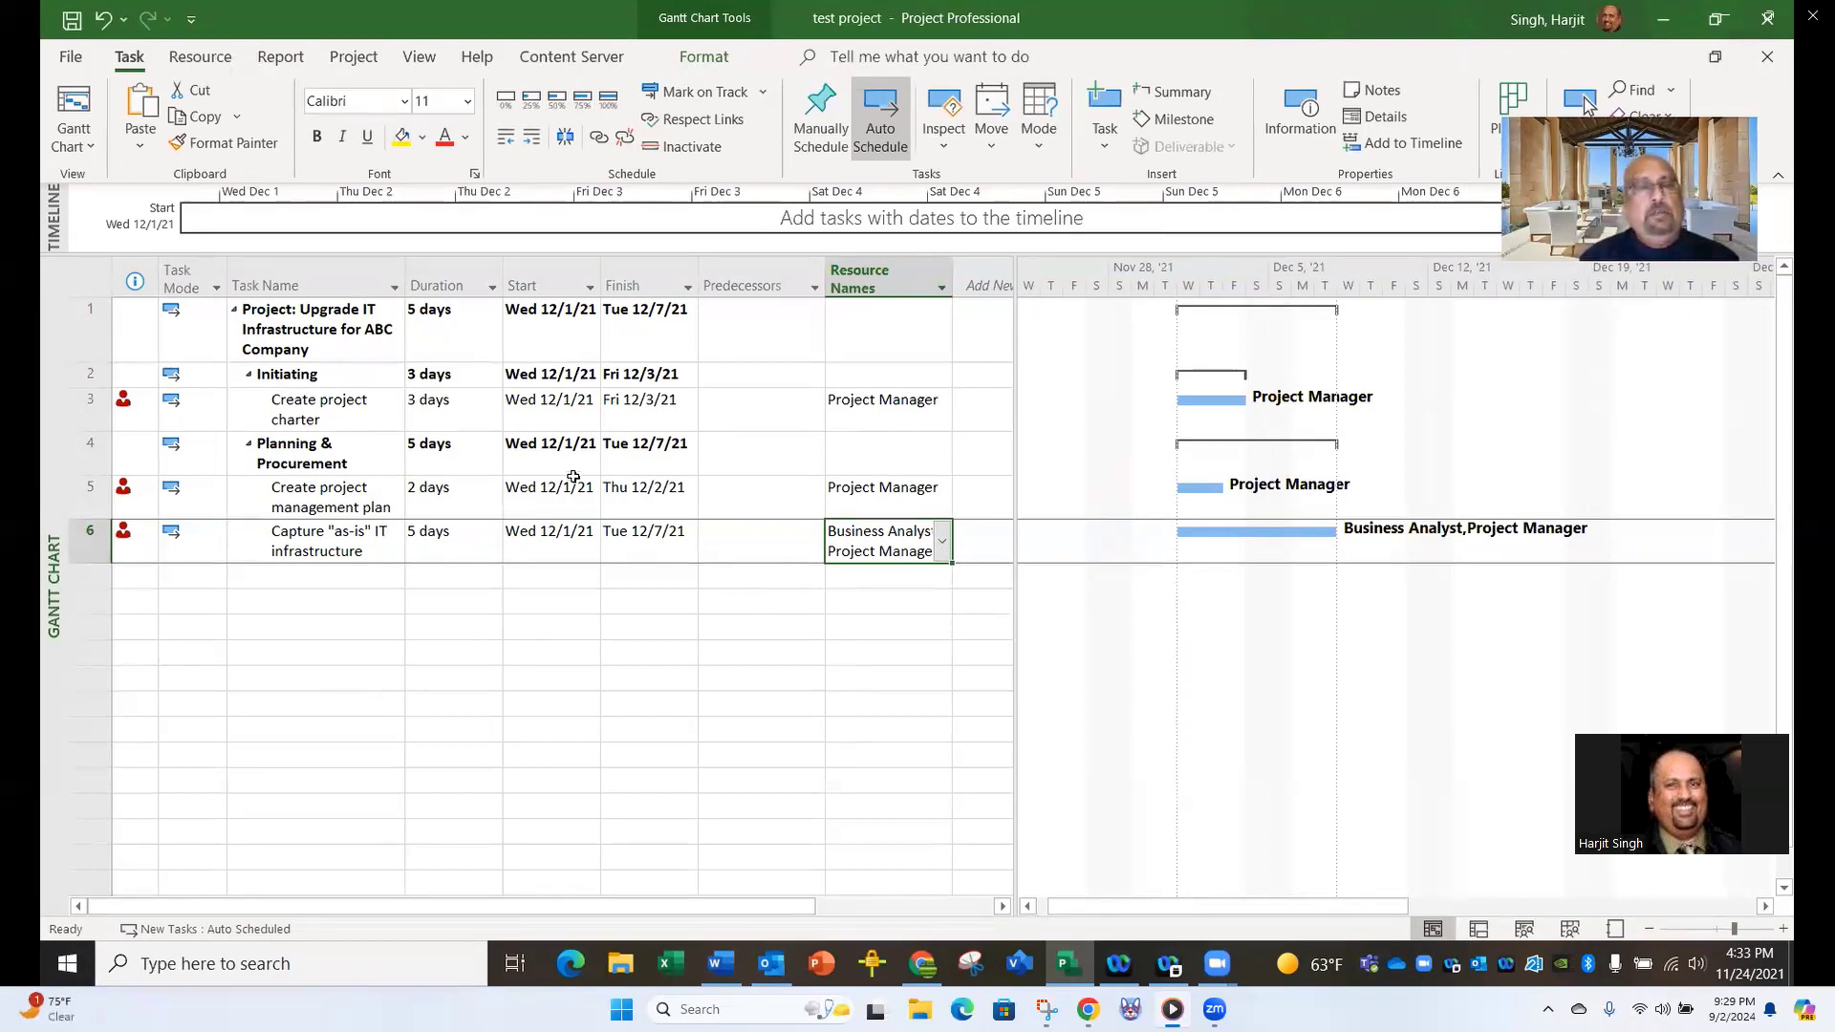
{"action": "left_click", "coordinate": [71, 26]}
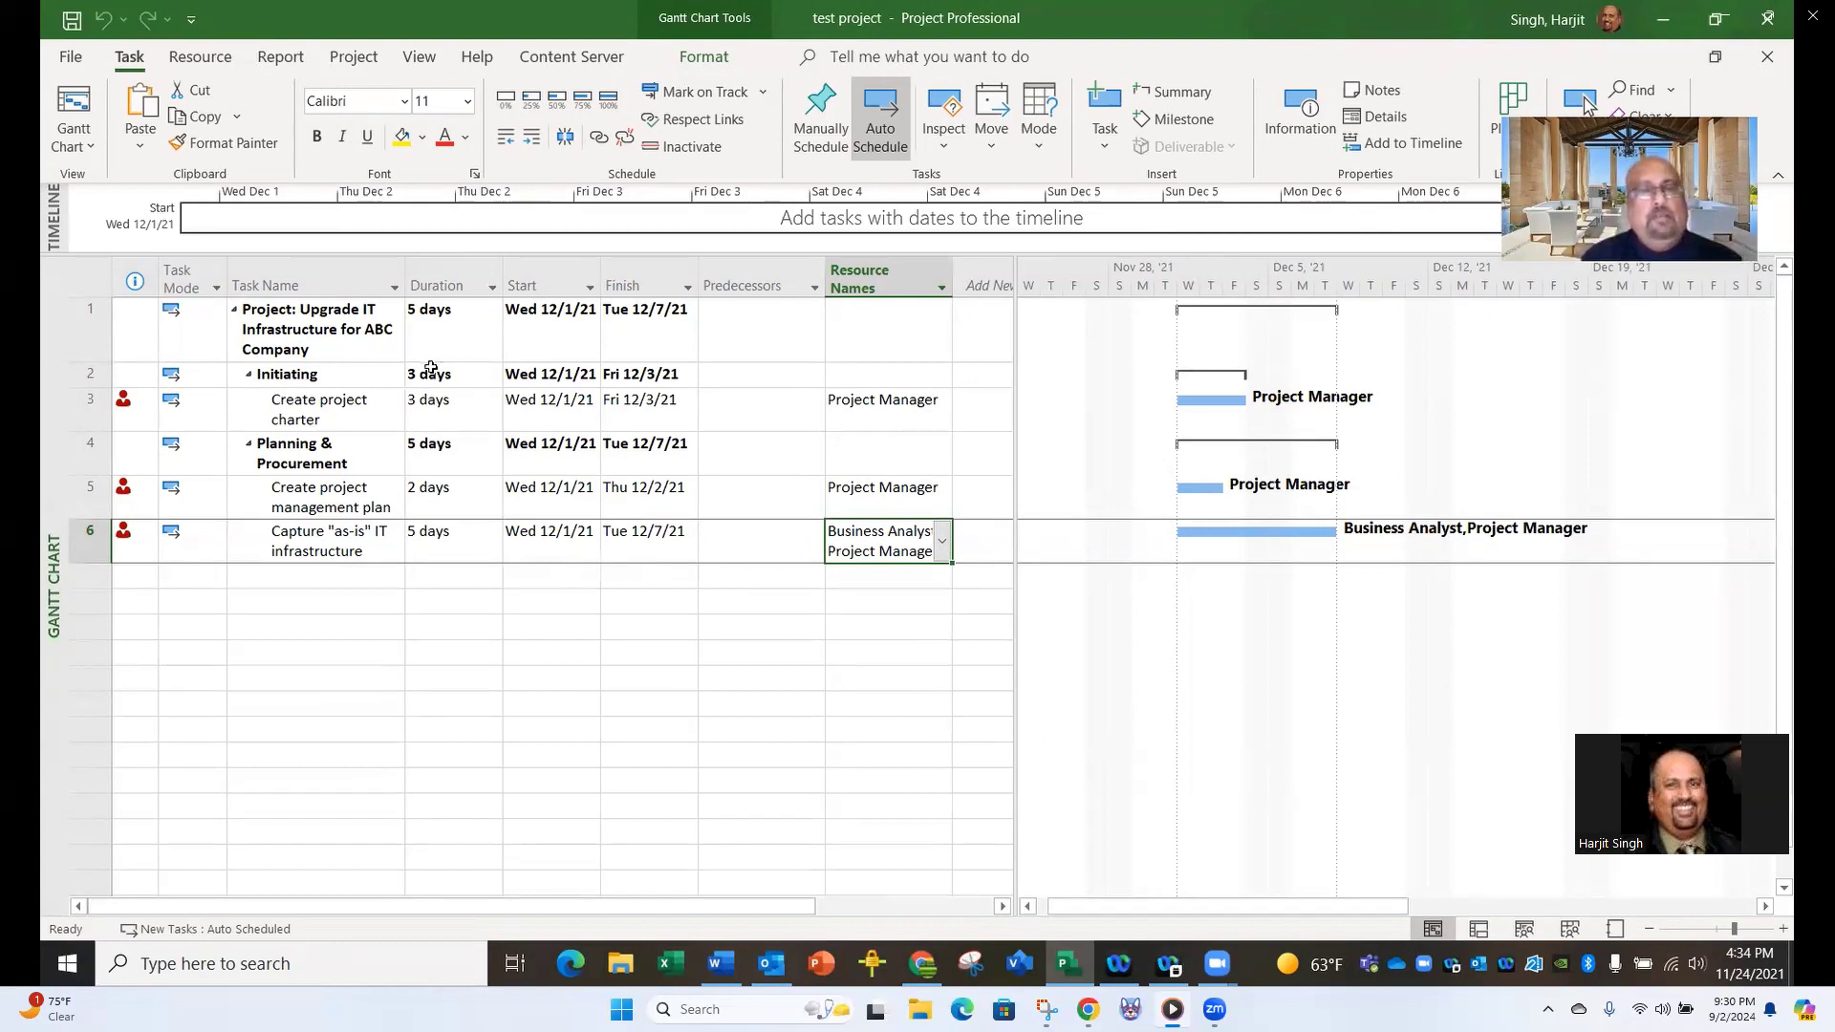
{"action": "mouse_move", "coordinate": [870, 729]}
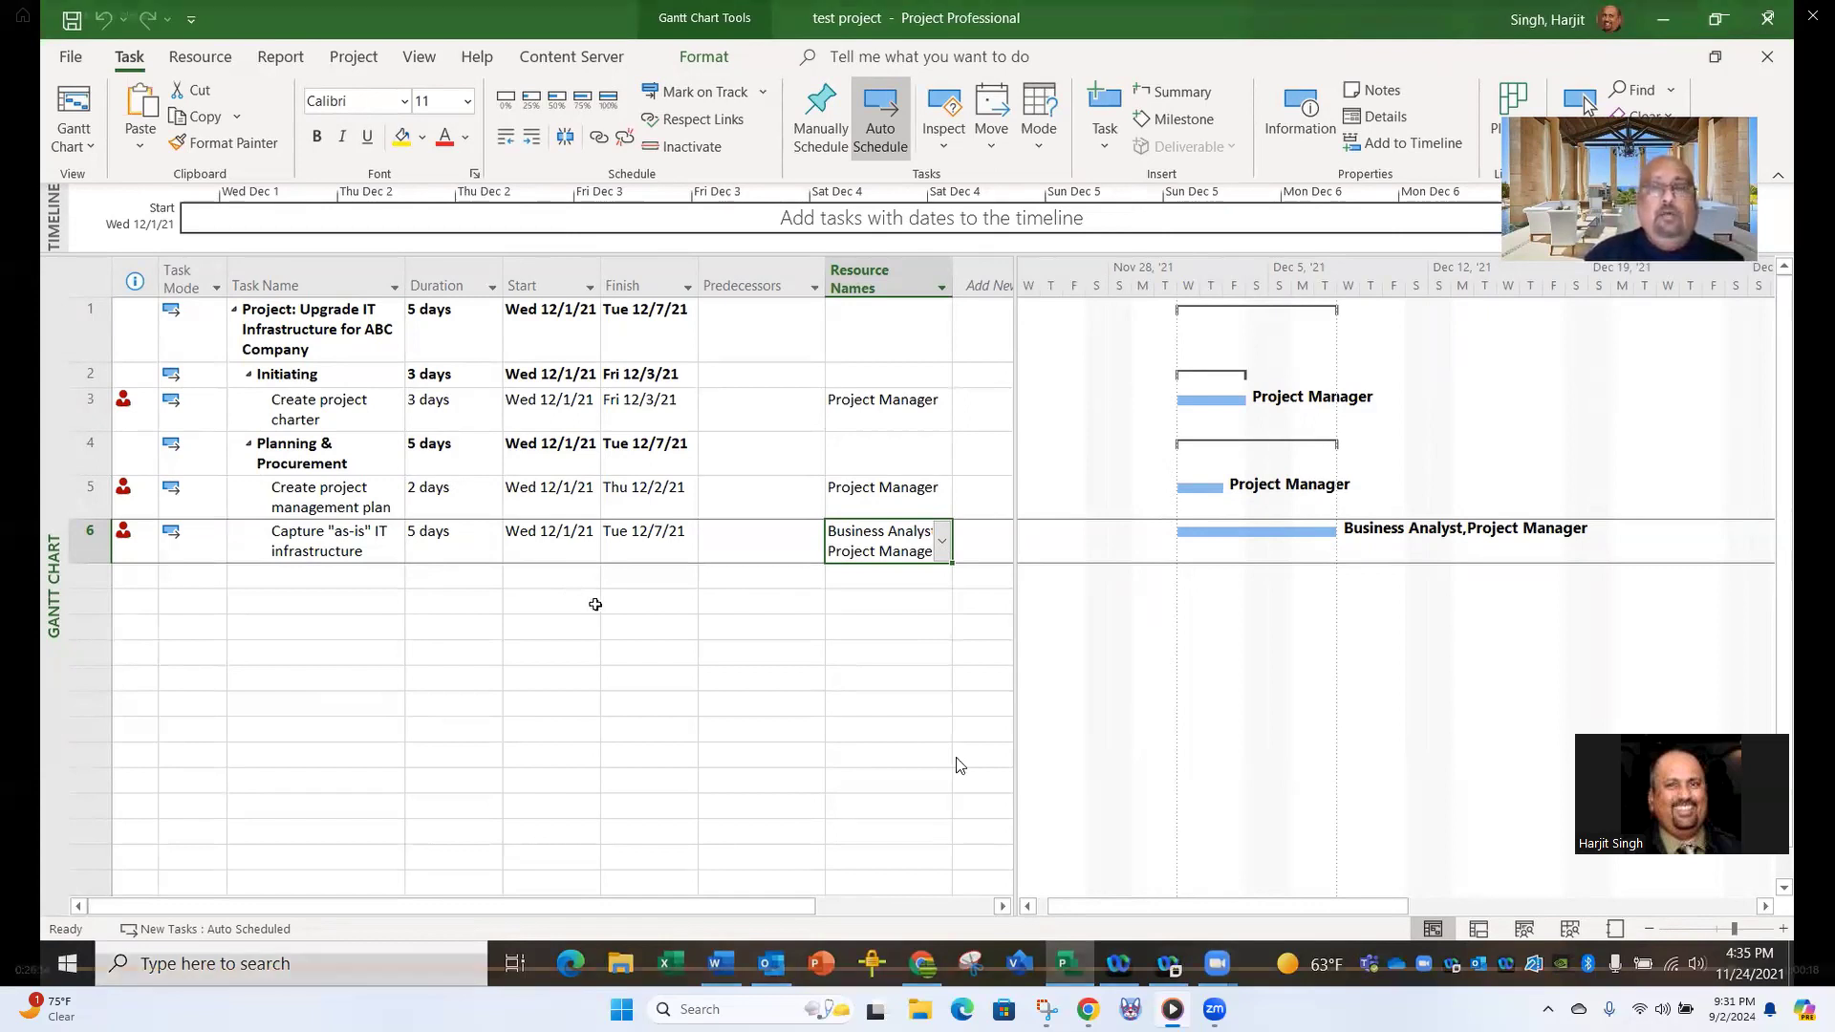
{"action": "mouse_move", "coordinate": [1167, 720]}
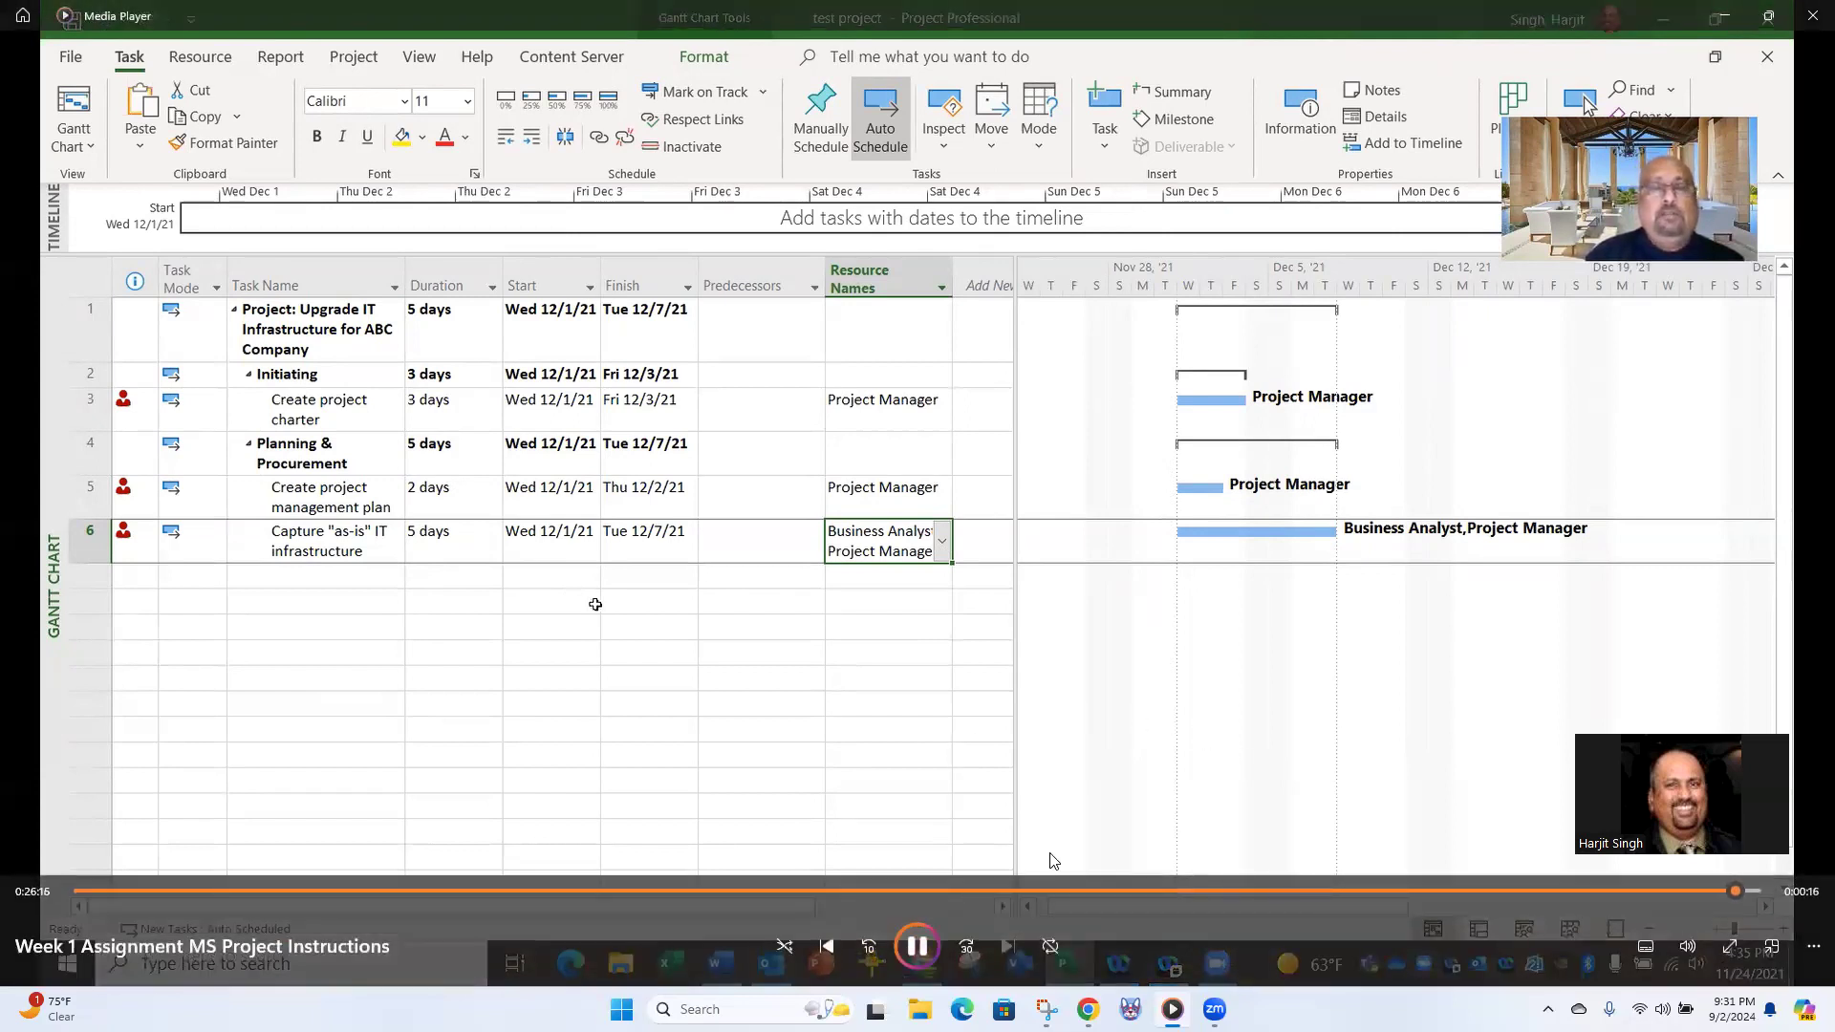